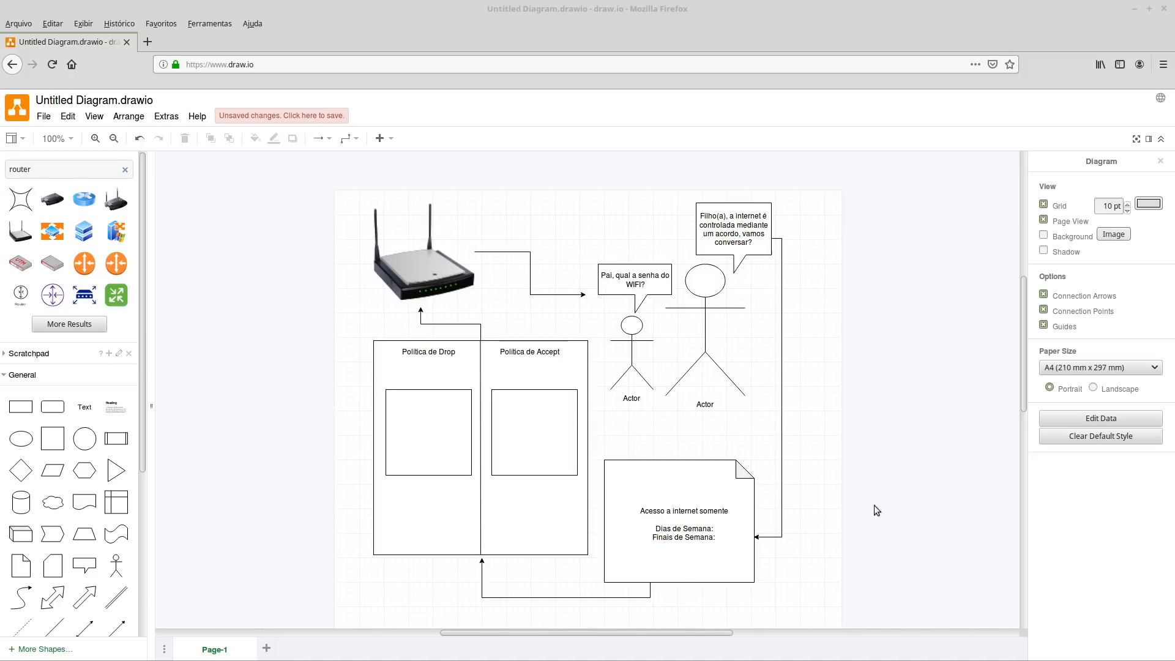
# Add the morning start time "Manhã 05:00:00" to the "Dias de Semana:" line in the internet access note.
pyautogui.doubleClick(719, 534)
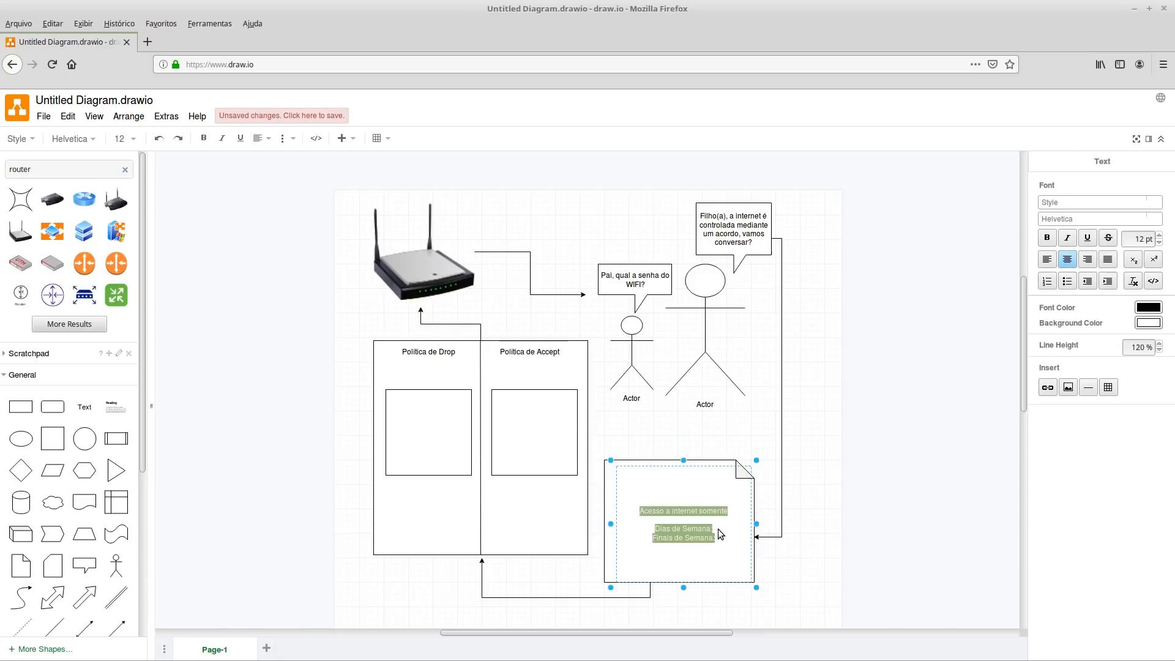
pyautogui.click(718, 529)
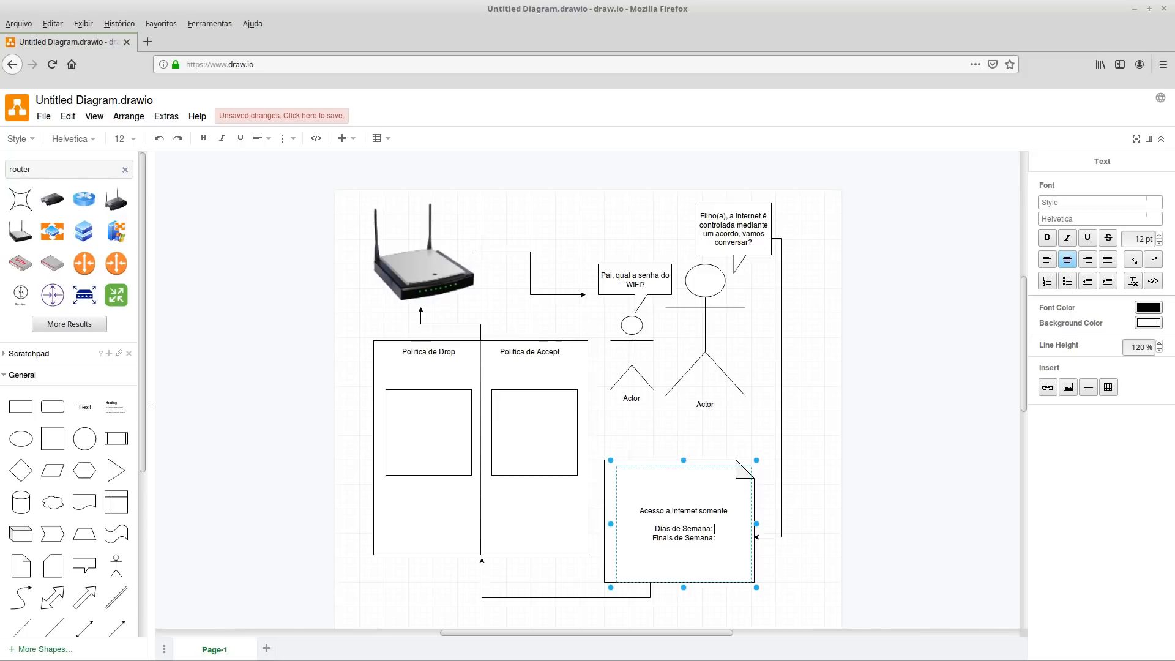
pyautogui.write('05:00')
pyautogui.write(':')
pyautogui.write('00')
pyautogui.write('Mah')
pyautogui.write('ã')
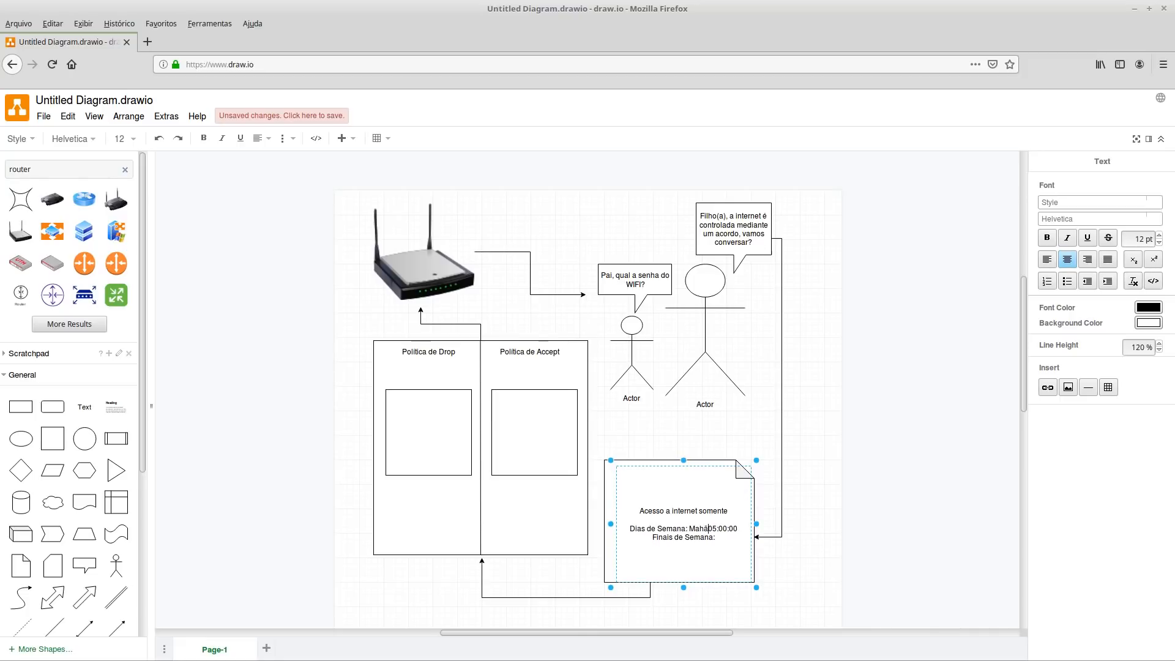
pyautogui.press('Left')
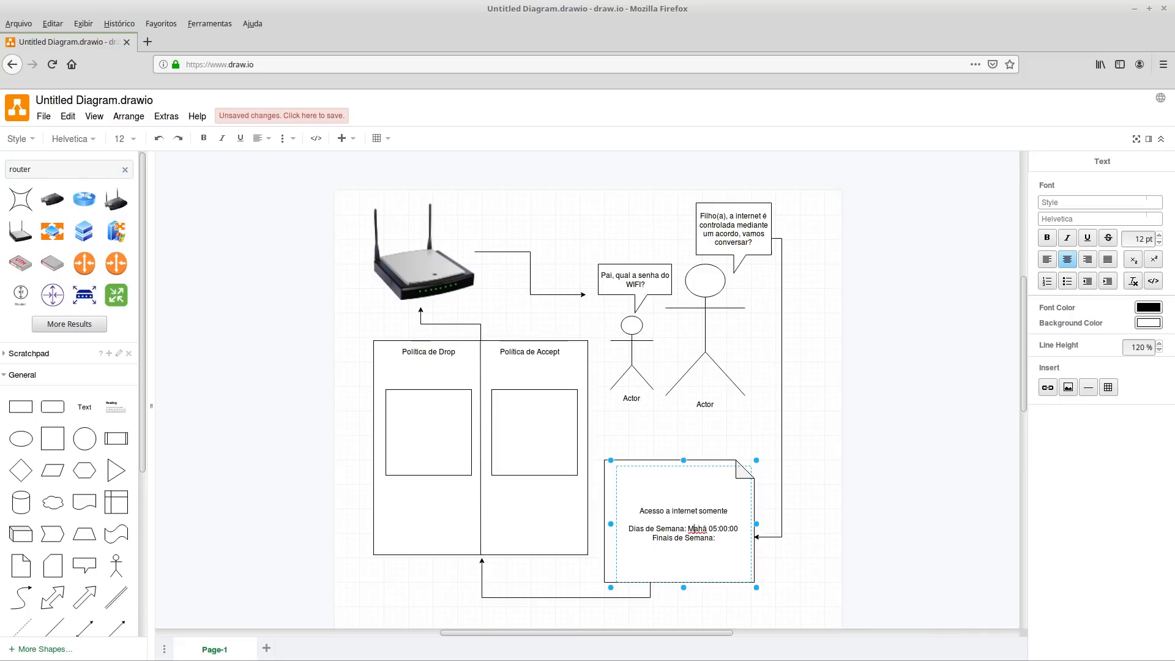
pyautogui.write('n')
# Append the morning end time "11:59:59 -" to the weekday line of the note.
pyautogui.press('Right')
pyautogui.press('Right')
pyautogui.press('Right')
pyautogui.press('Right')
pyautogui.press('Right')
pyautogui.press('Right')
pyautogui.press('Right')
pyautogui.press('Right')
pyautogui.write('11:59:')
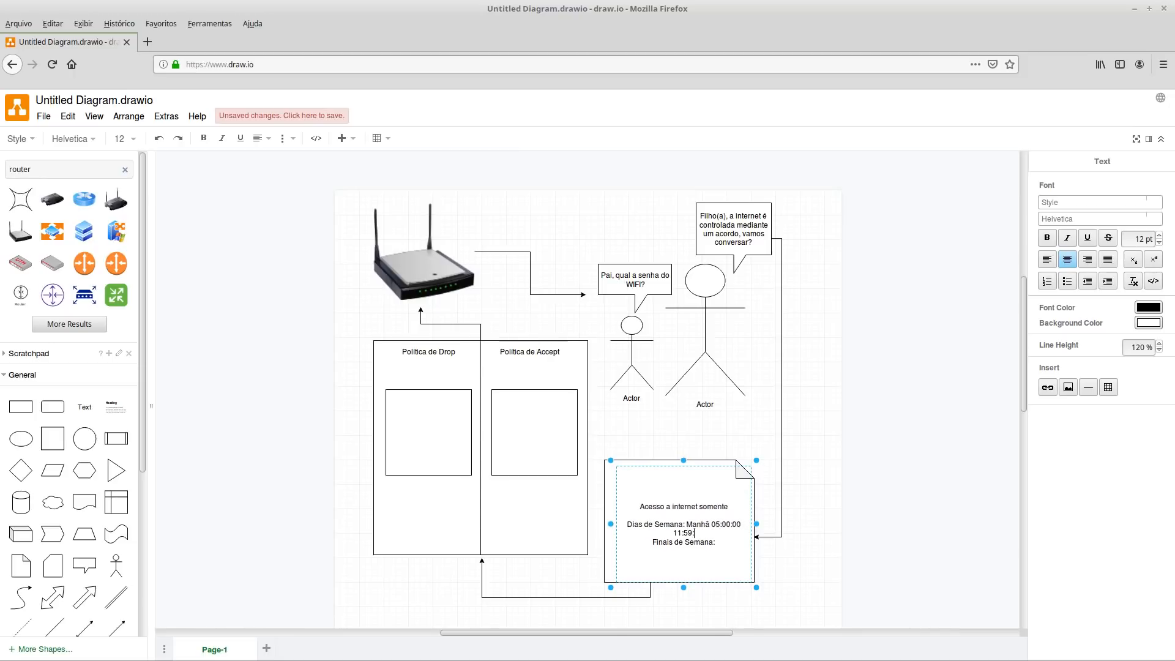
pyautogui.write('59 -')
# Add the allowed time window "<<< 12:00 @ 15:00 >>>" after the morning times in the note.
pyautogui.write('12:00 >>>')
pyautogui.write('<<< 12:00')
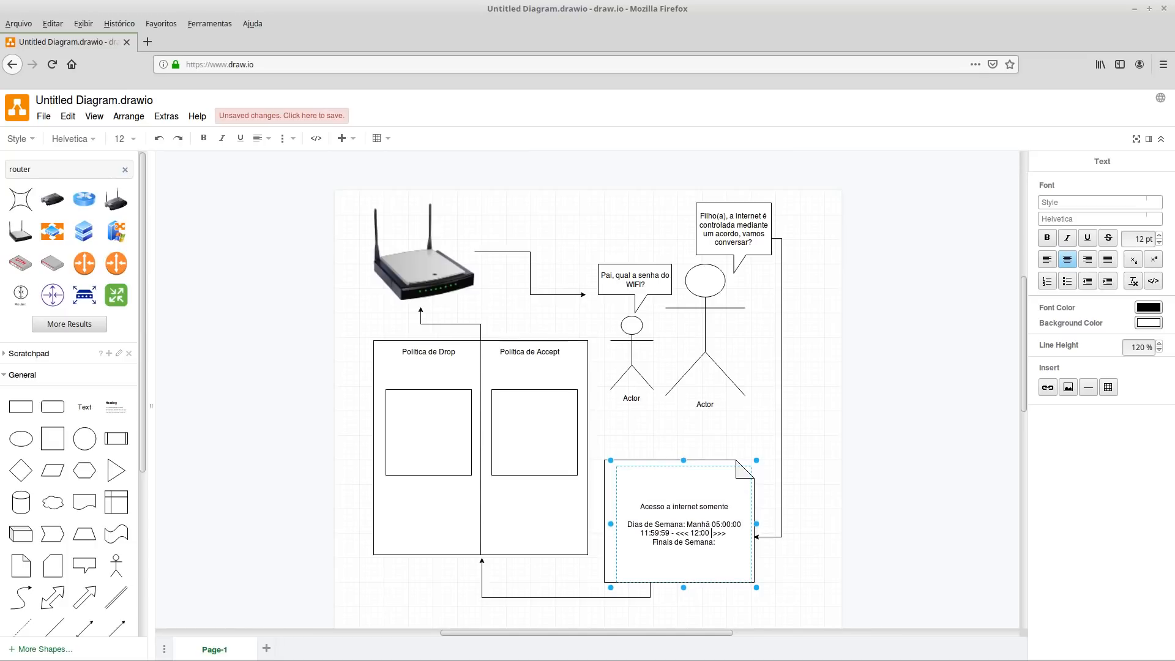
pyautogui.write(' @  ')
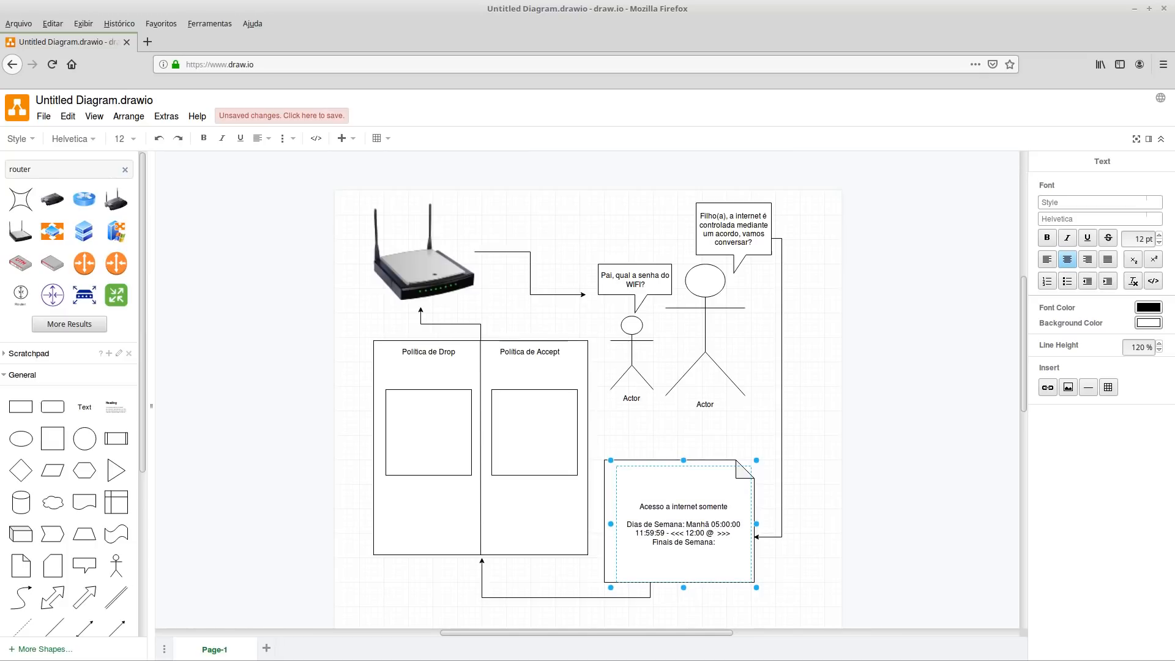
pyautogui.write('15:')
pyautogui.press('BackSpace')
pyautogui.write('00')
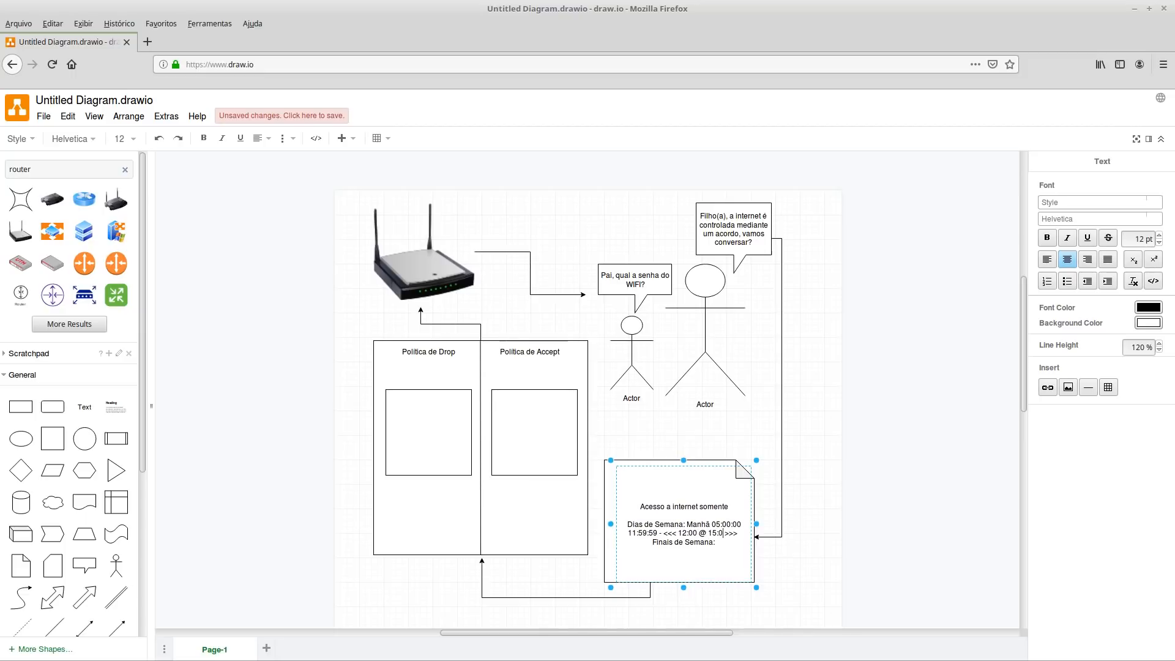
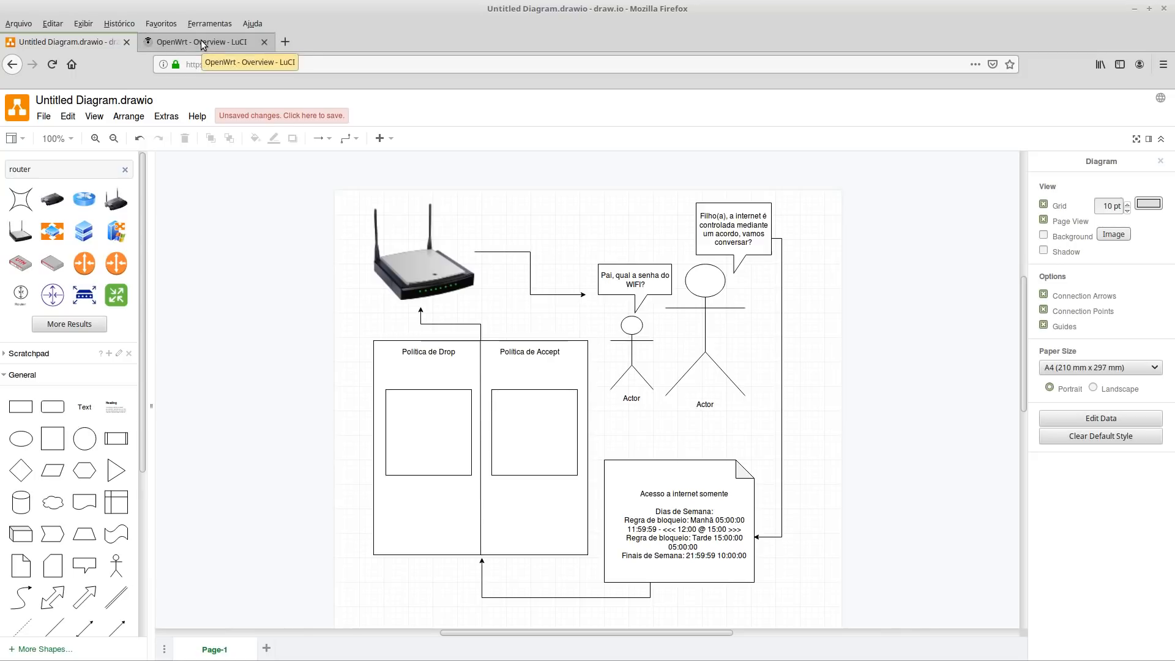
# Switch to the OpenWrt router interface, look over its status page and open the wireless overview.
pyautogui.click(201, 44)
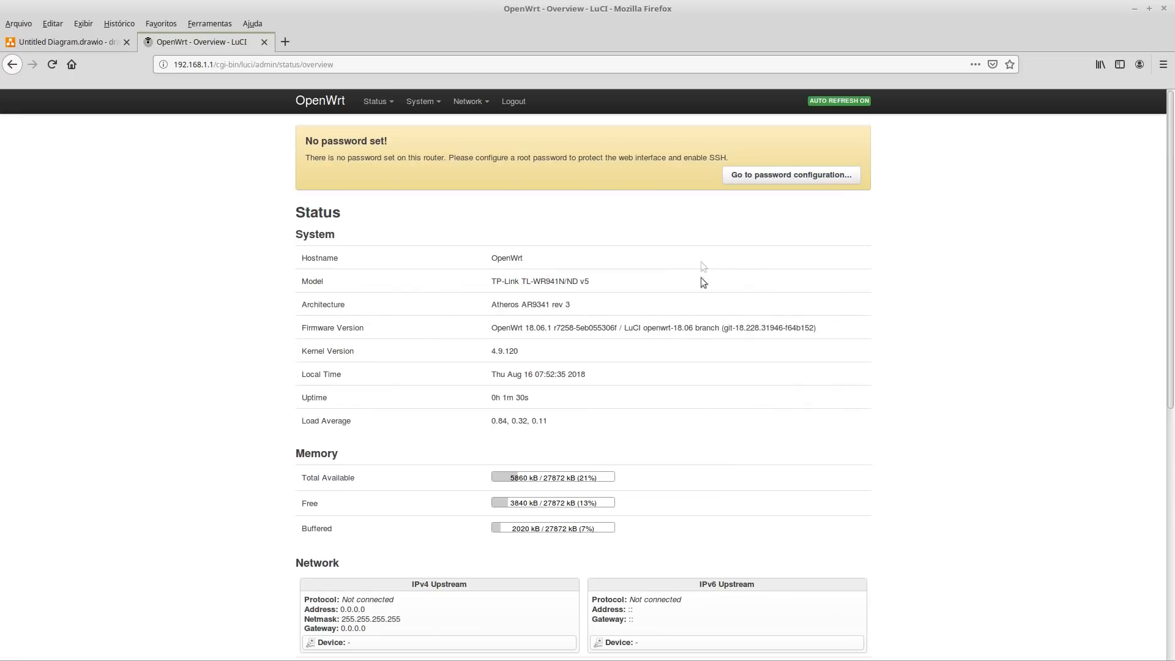
pyautogui.scroll(-7, 707, 434)
pyautogui.scroll(7, 964, 501)
pyautogui.moveTo(469, 101)
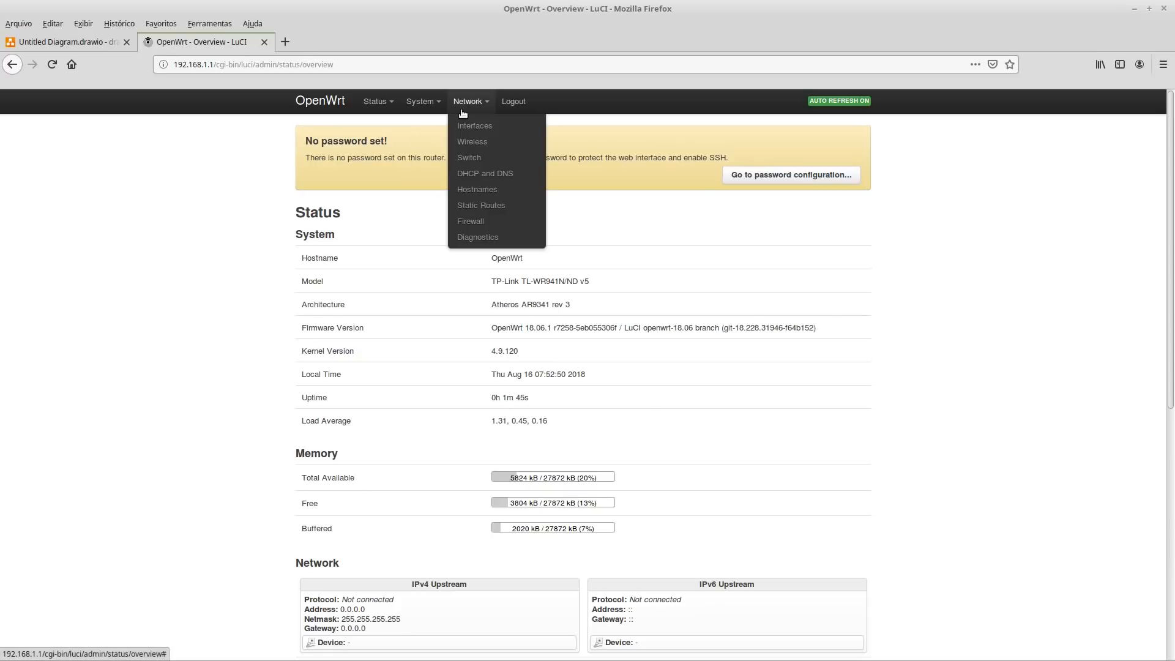
pyautogui.click(478, 142)
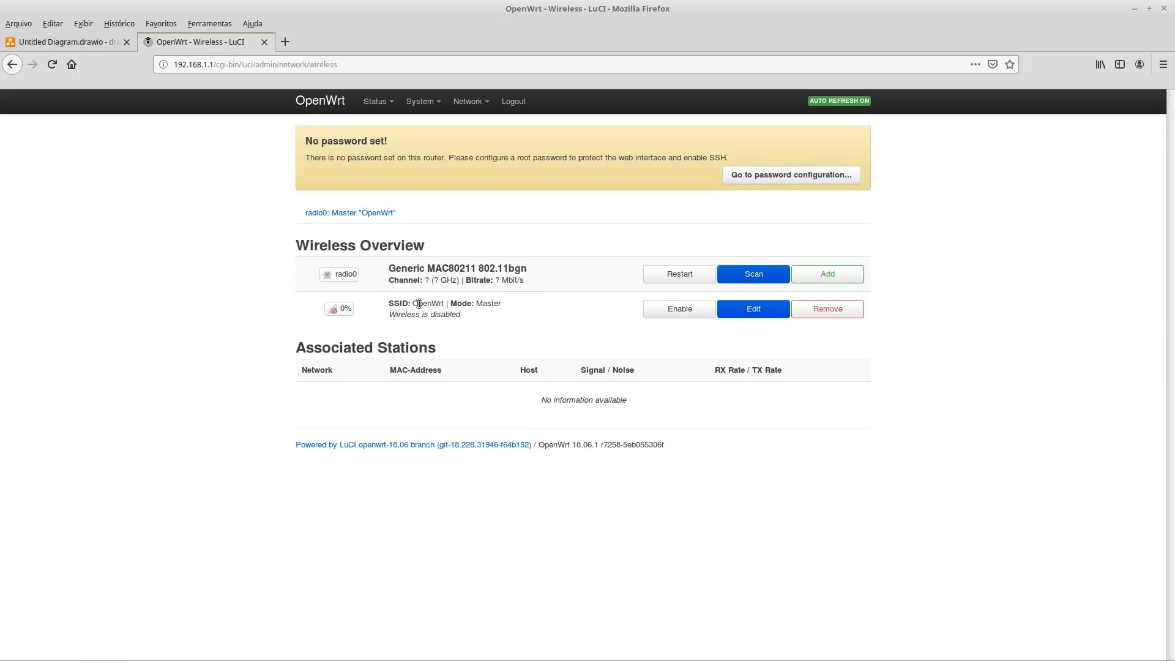
# Set the ESSID of the OpenWrt wireless network to Familia, apply the change and enable the network.
pyautogui.click(742, 309)
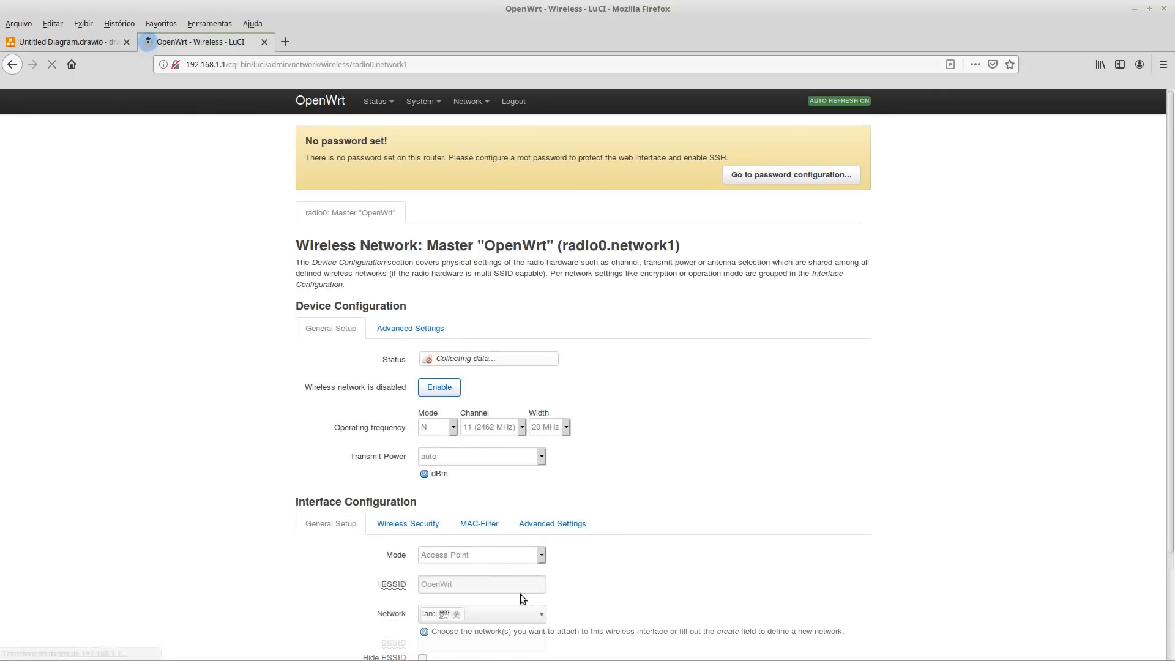
pyautogui.doubleClick(484, 593)
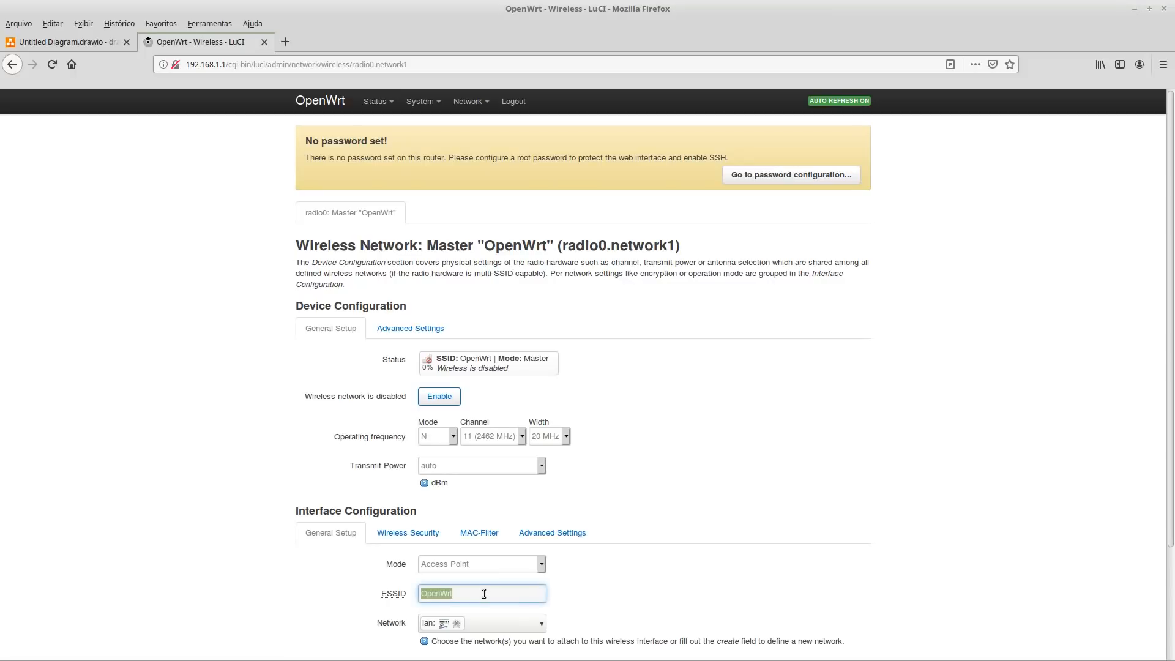
pyautogui.write('Familia')
pyautogui.scroll(-3, 625, 526)
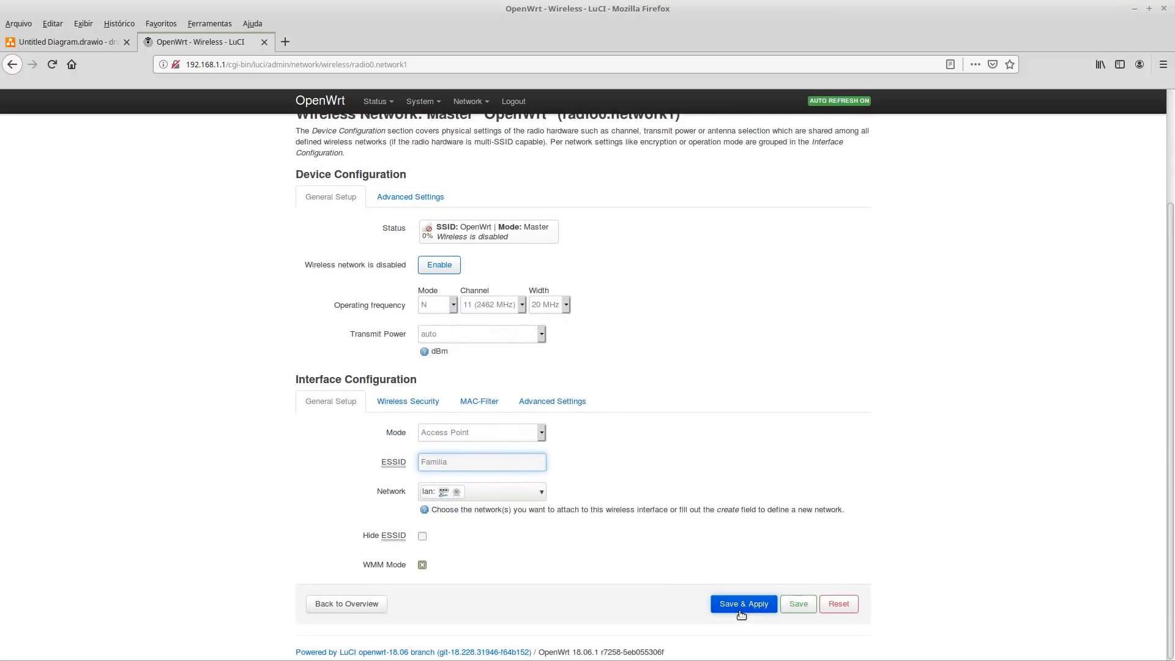
pyautogui.click(740, 605)
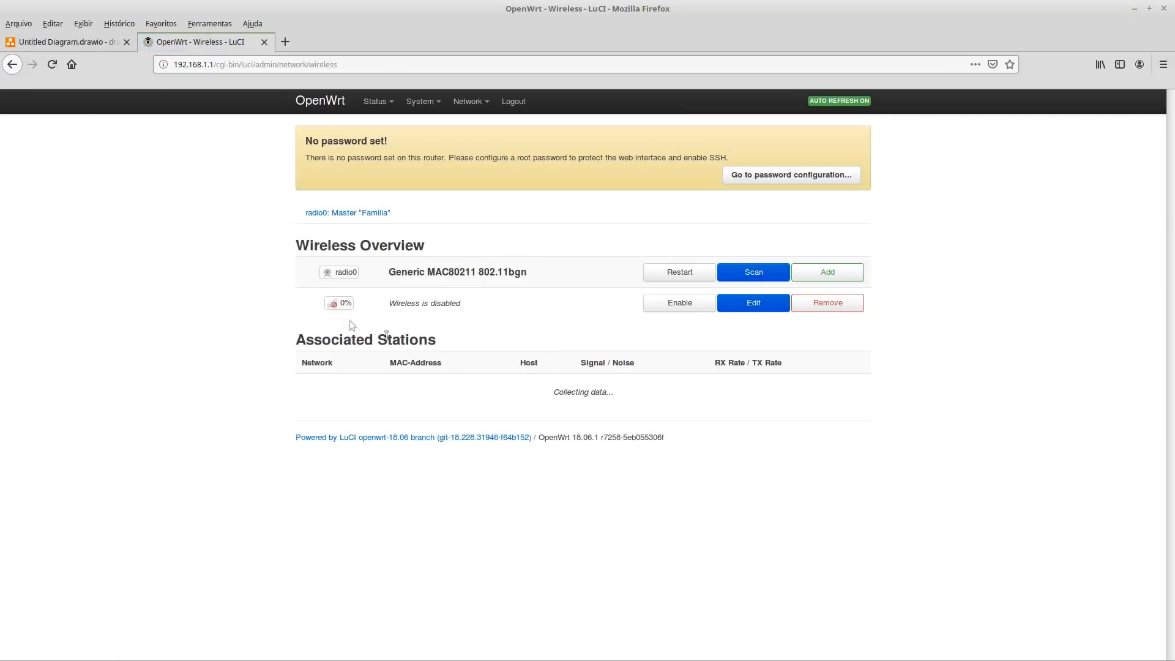
pyautogui.click(673, 309)
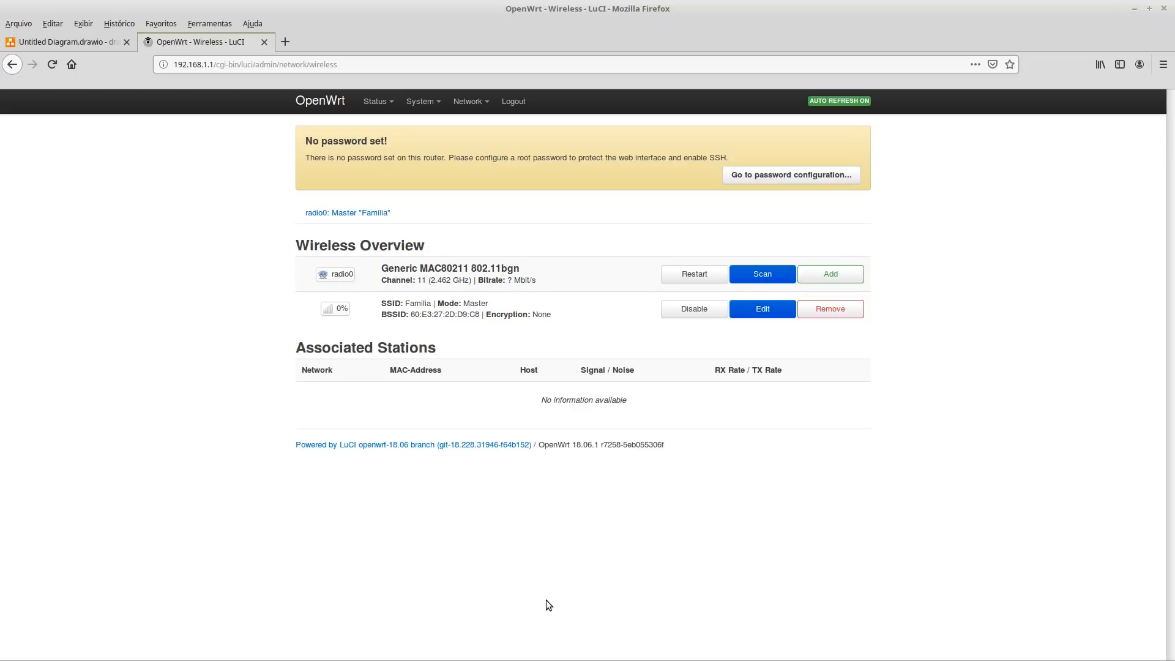
# Open the creation form for a new network interface, ready for its name.
pyautogui.moveTo(466, 104)
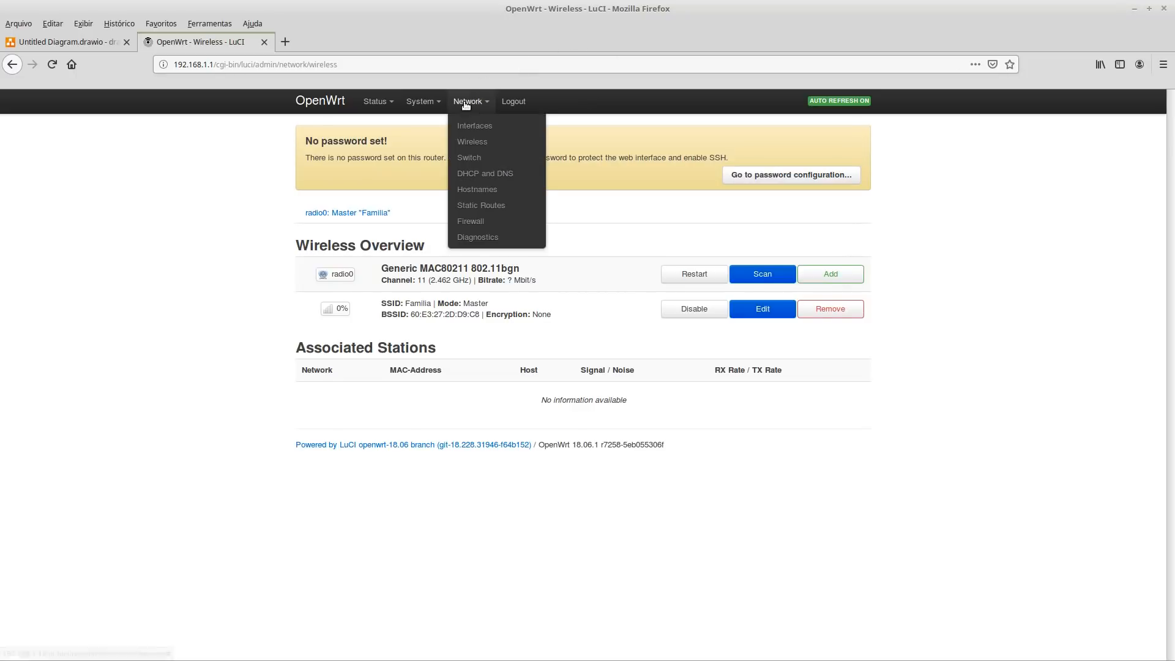
pyautogui.click(492, 127)
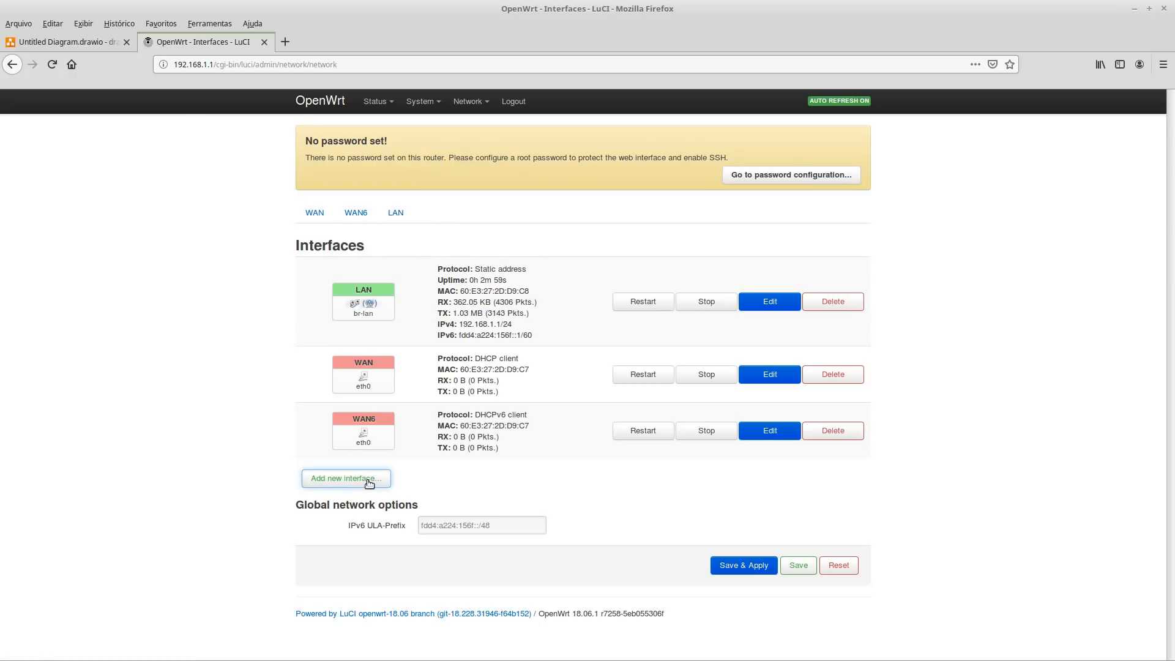
pyautogui.click(339, 483)
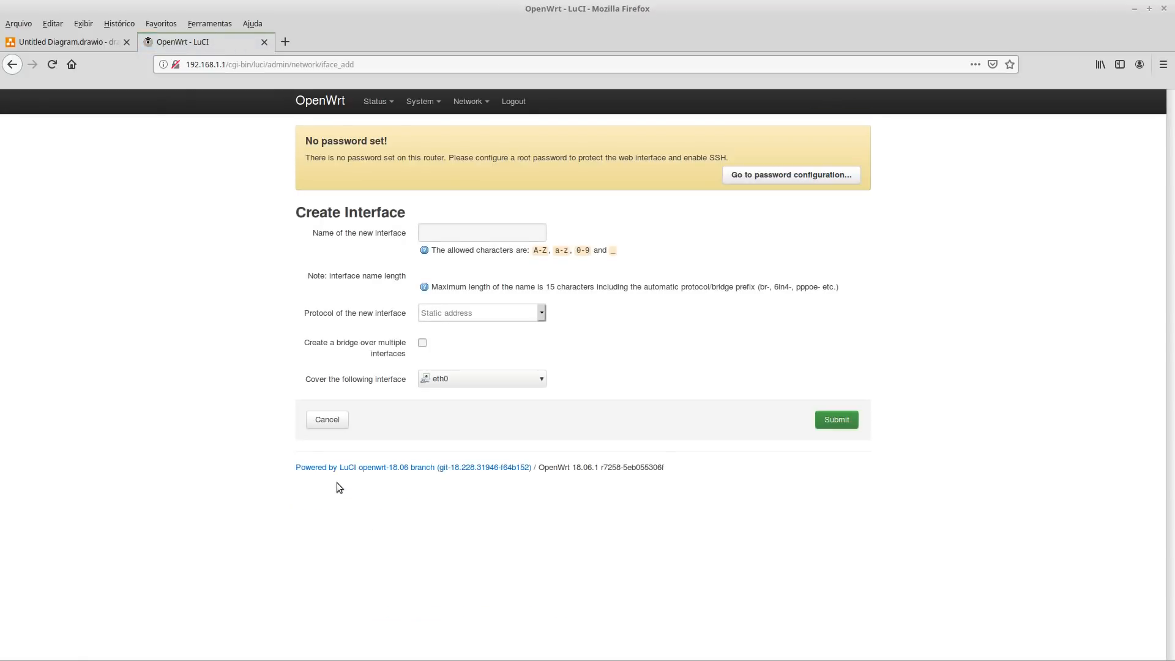
pyautogui.click(499, 238)
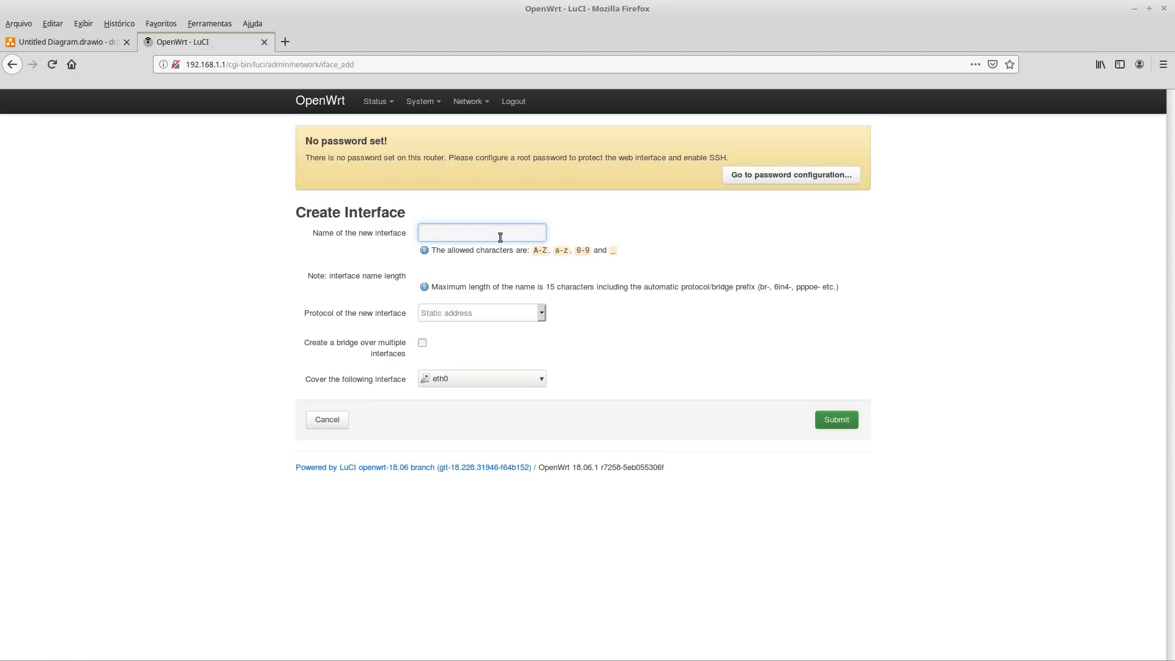
pyautogui.write('Crianças')
pyautogui.press('Left')
pyautogui.press('Left')
pyautogui.press('BackSpace')
pyautogui.write('c')
pyautogui.press('Delete')
pyautogui.press('Delete')
# Create the interface under the name KIDS and give it IPv4 address 10.10.10.1 with netmask 255.255.255.0.
pyautogui.write('KIDS')
pyautogui.click(851, 423)
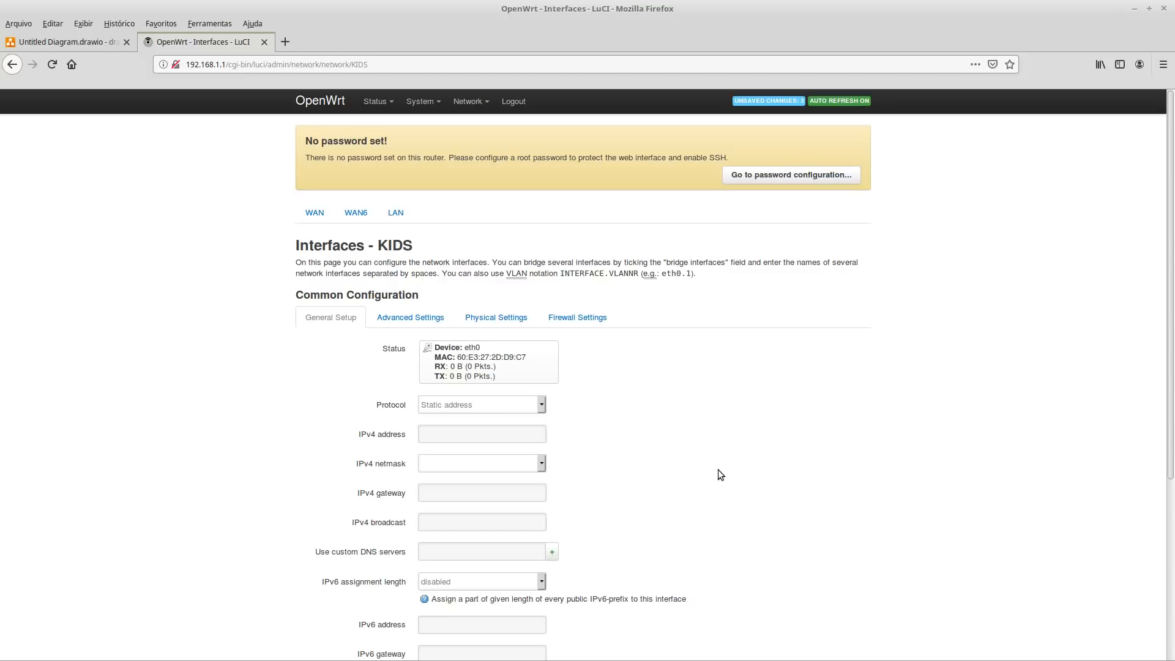
pyautogui.scroll(-3, 607, 420)
pyautogui.click(466, 252)
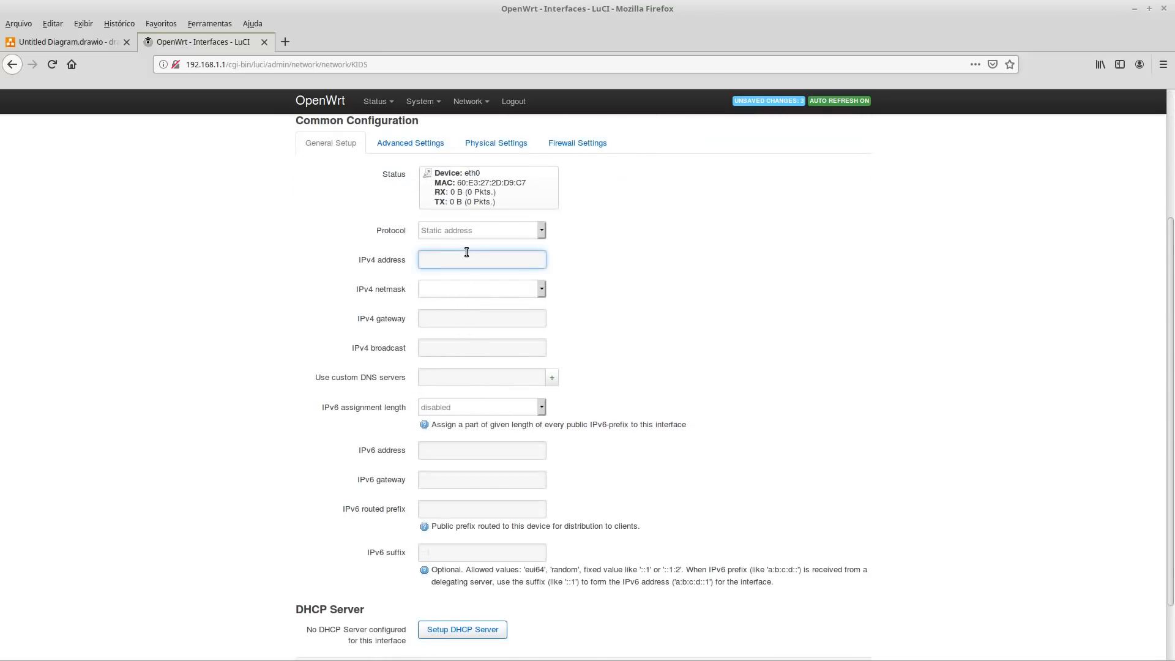
pyautogui.write('10.10.10.1')
pyautogui.click(477, 292)
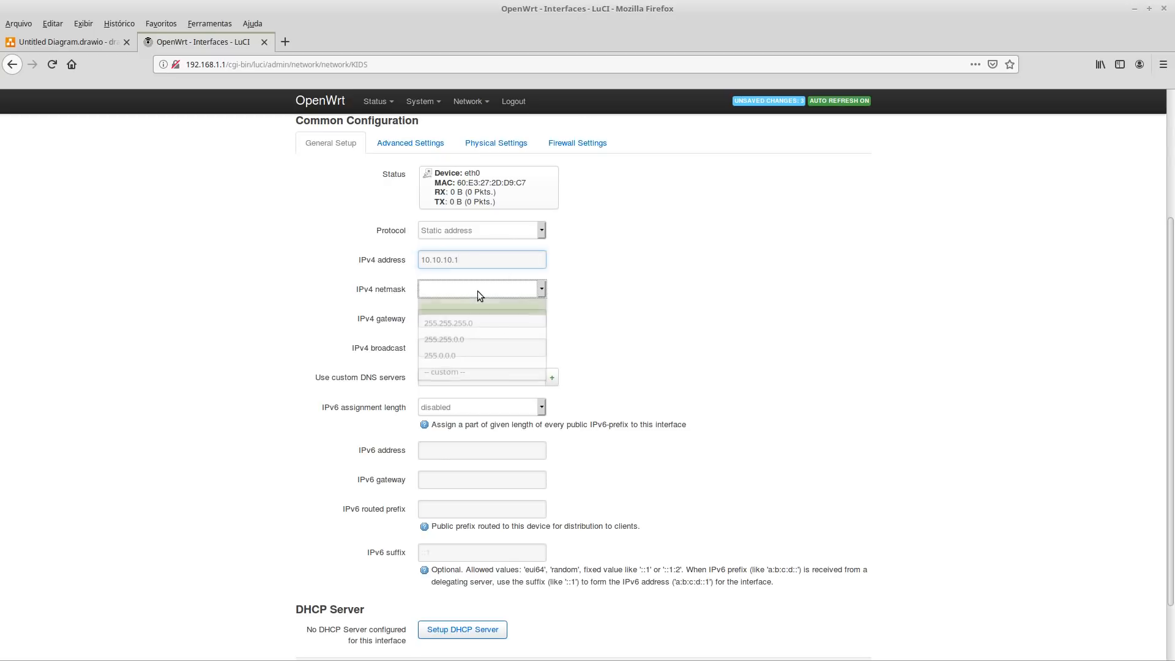
pyautogui.click(483, 327)
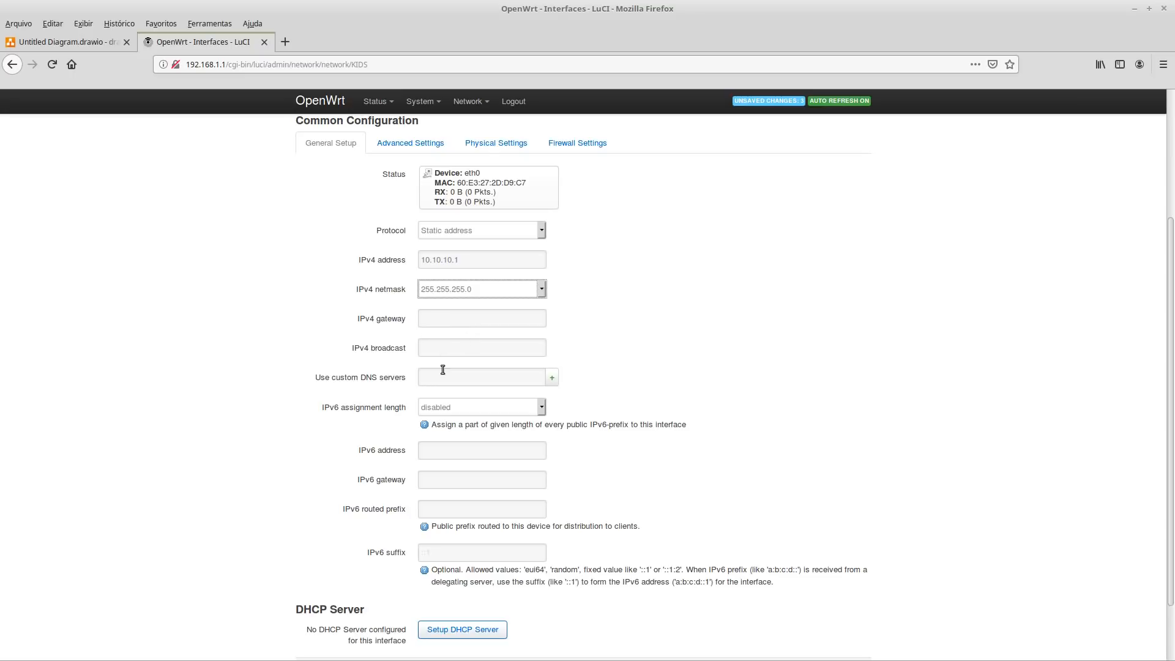
# Add the custom DNS servers 9.9.9.9, 1.1.1.1 and 8.8.8.8 to the KIDS interface and apply its settings.
pyautogui.click(552, 378)
pyautogui.click(486, 377)
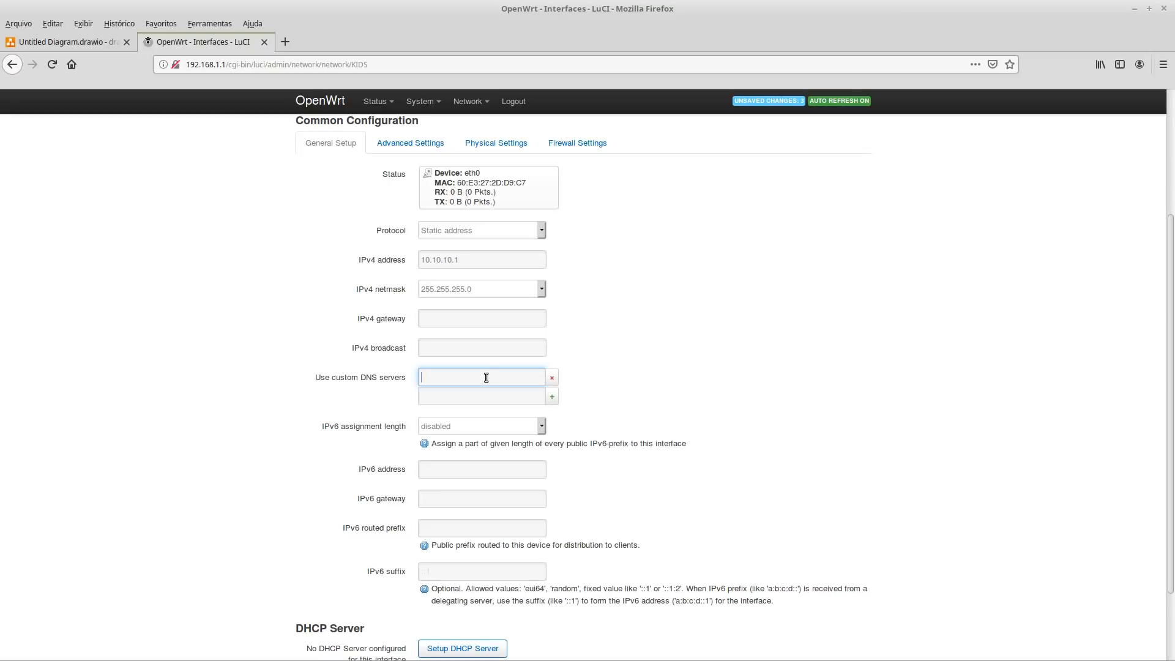
pyautogui.write('.9.9.9')
pyautogui.click(456, 400)
pyautogui.write('1.1.1.1')
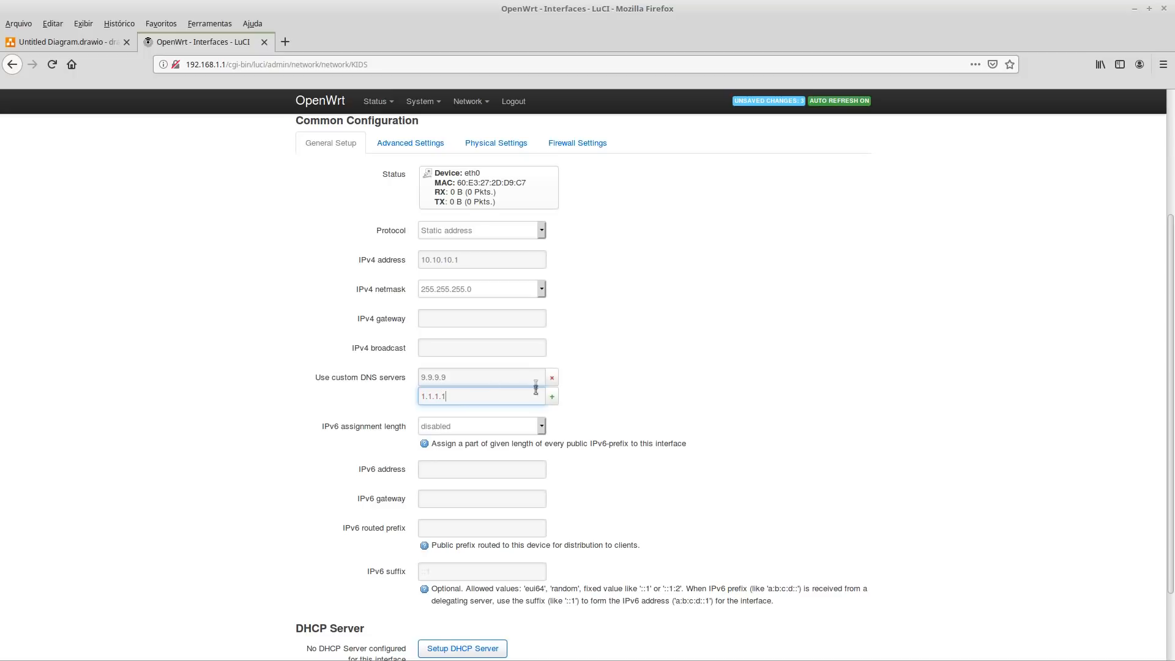
pyautogui.click(552, 396)
pyautogui.write('8.8.8.8')
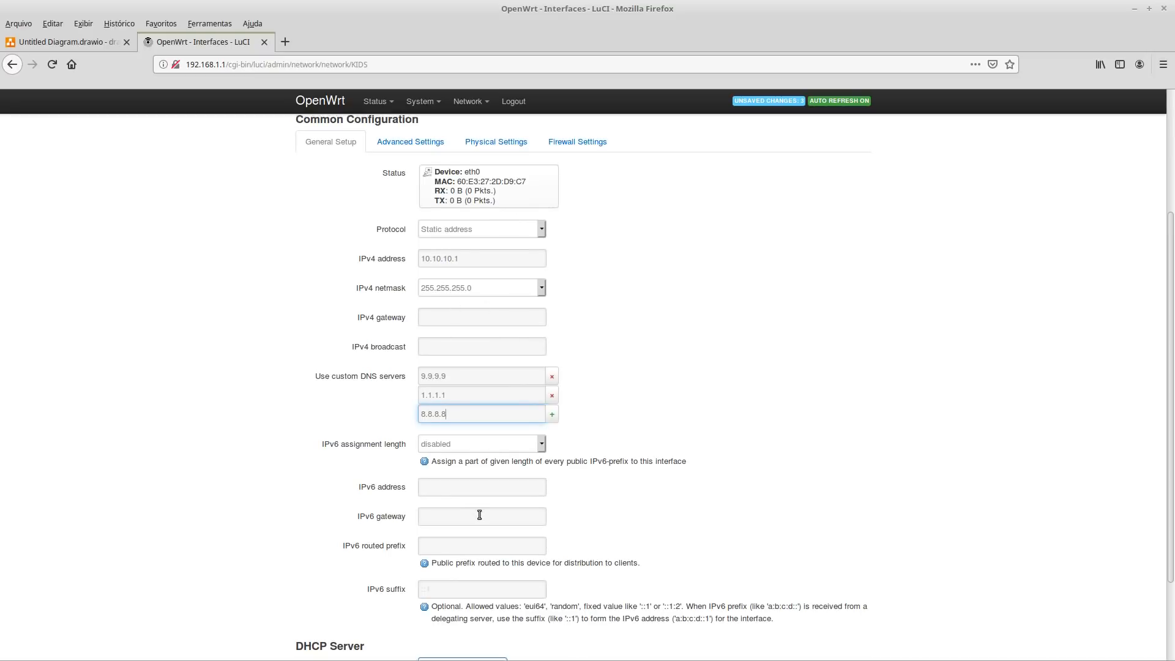
pyautogui.scroll(-3, 478, 514)
pyautogui.click(745, 604)
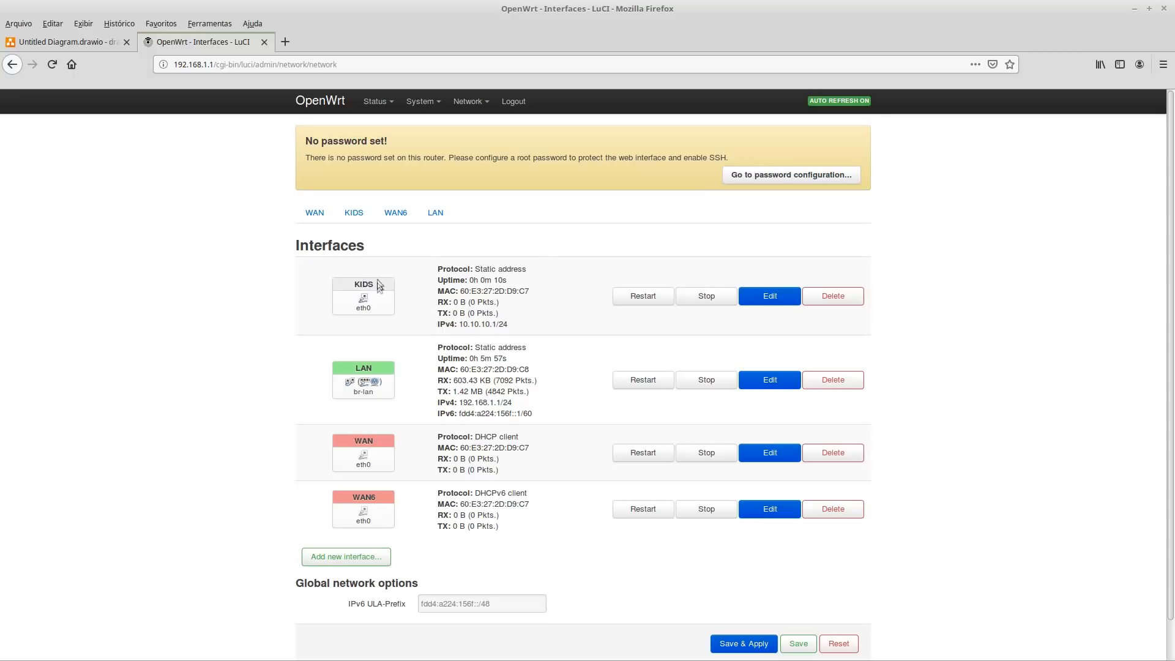
# Add another wireless network on radio0 and set its ESSID to KIDS.
pyautogui.moveTo(362, 293)
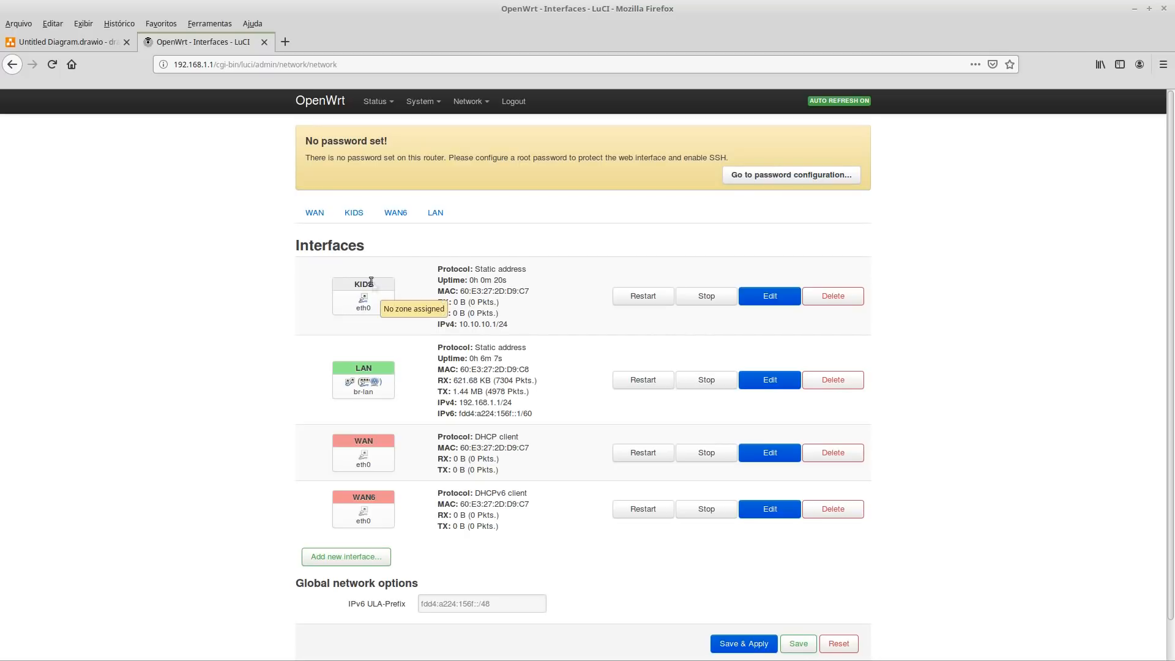
pyautogui.moveTo(473, 103)
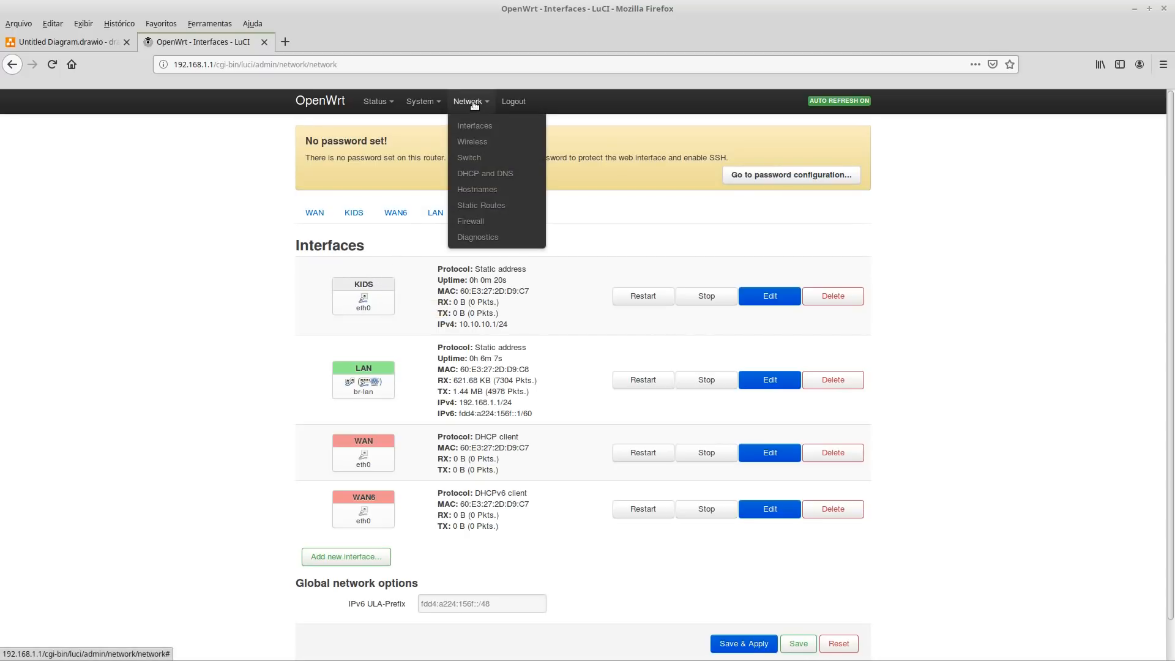
pyautogui.click(471, 142)
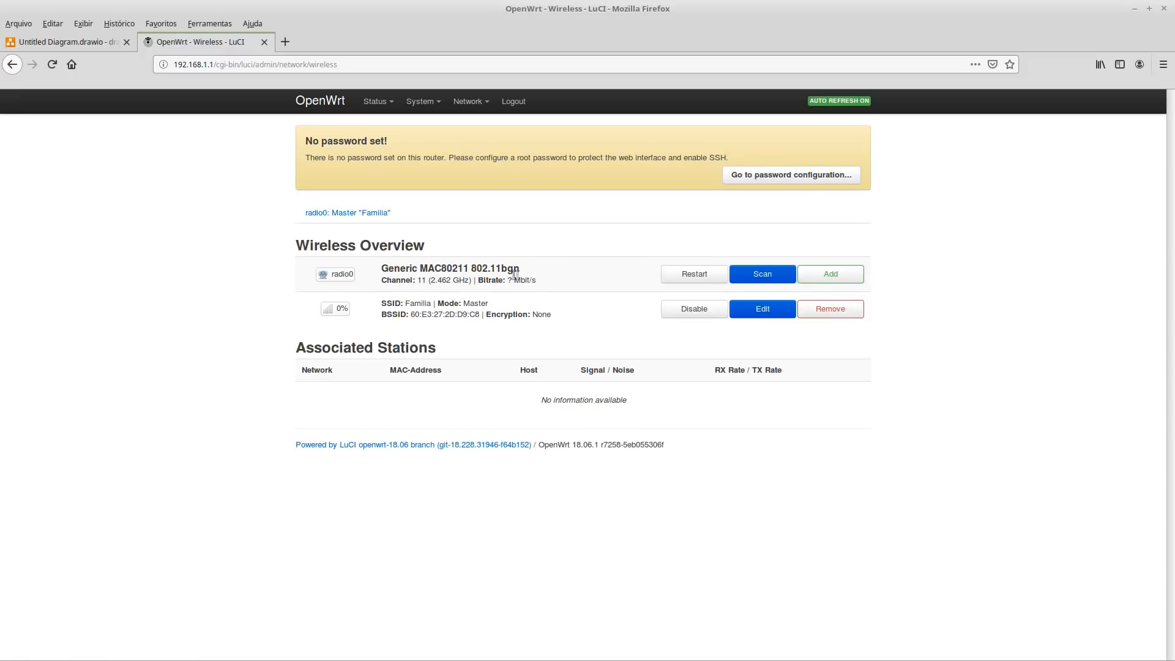
pyautogui.click(830, 275)
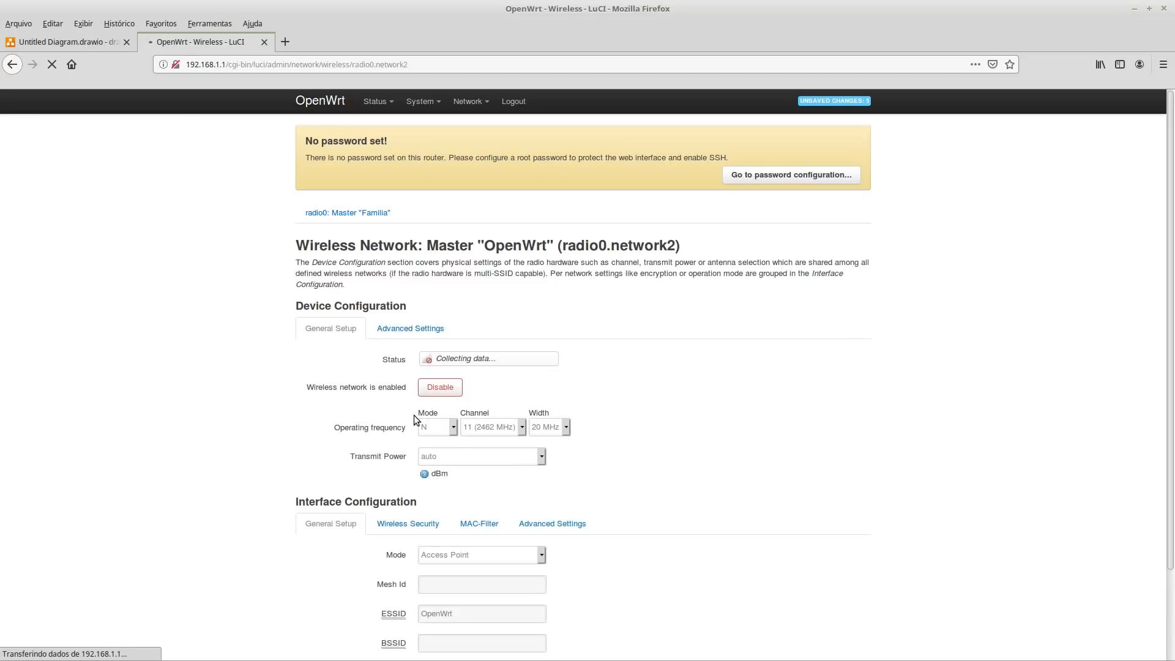
pyautogui.scroll(-3, 613, 487)
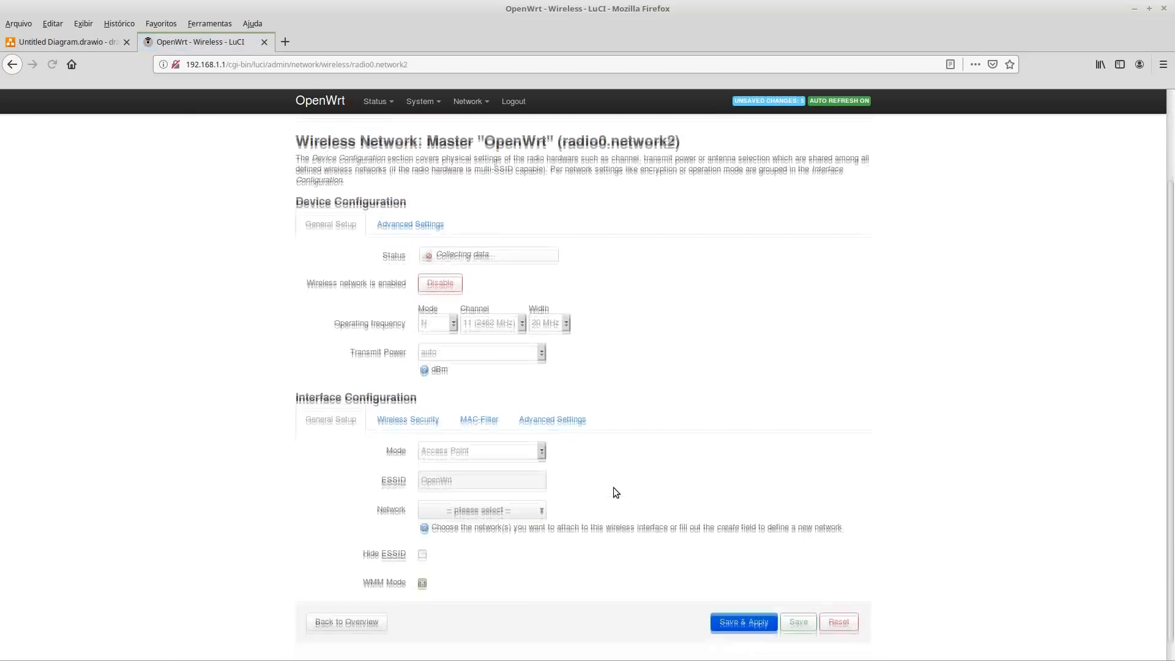
pyautogui.doubleClick(484, 483)
pyautogui.write('KIDS')
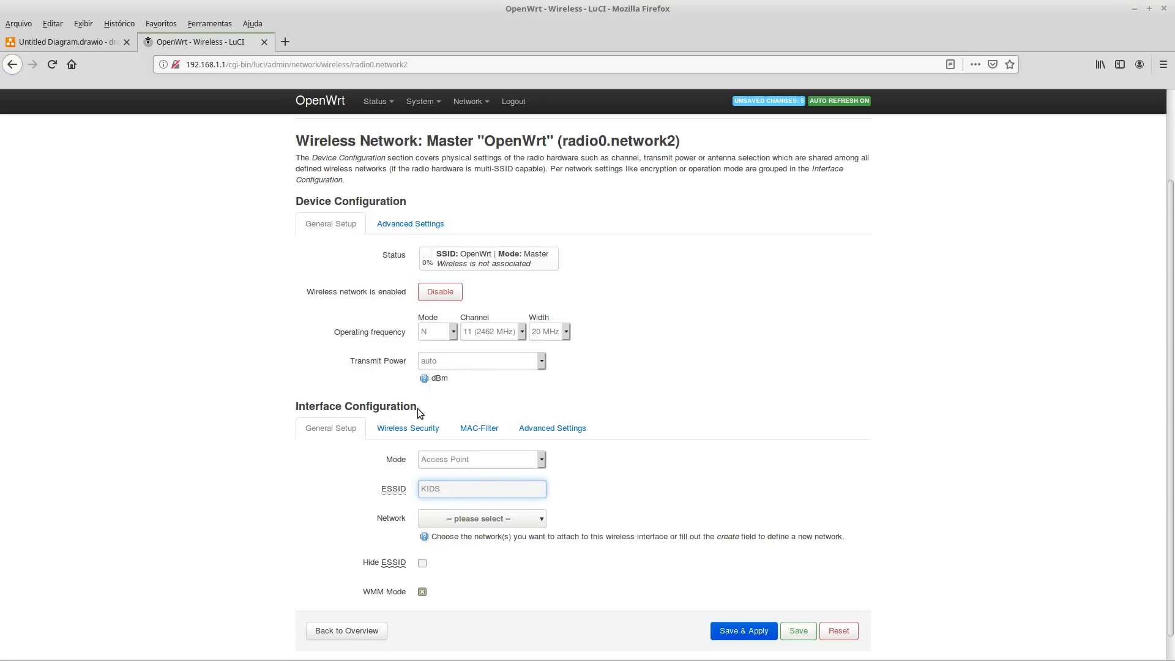
# Re-enter KIDS as the new wireless network's ESSID and attach it to the KIDS network.
pyautogui.doubleClick(458, 490)
pyautogui.press('BackSpace')
pyautogui.click(495, 460)
pyautogui.click(686, 461)
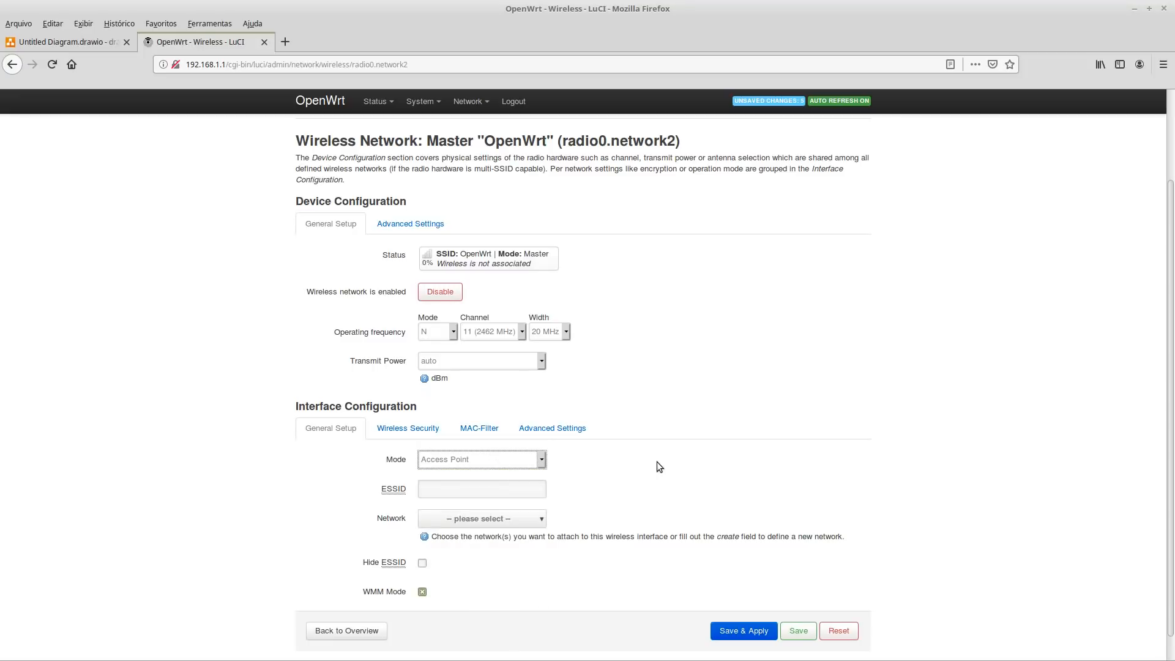
pyautogui.click(477, 491)
pyautogui.write('KIDS')
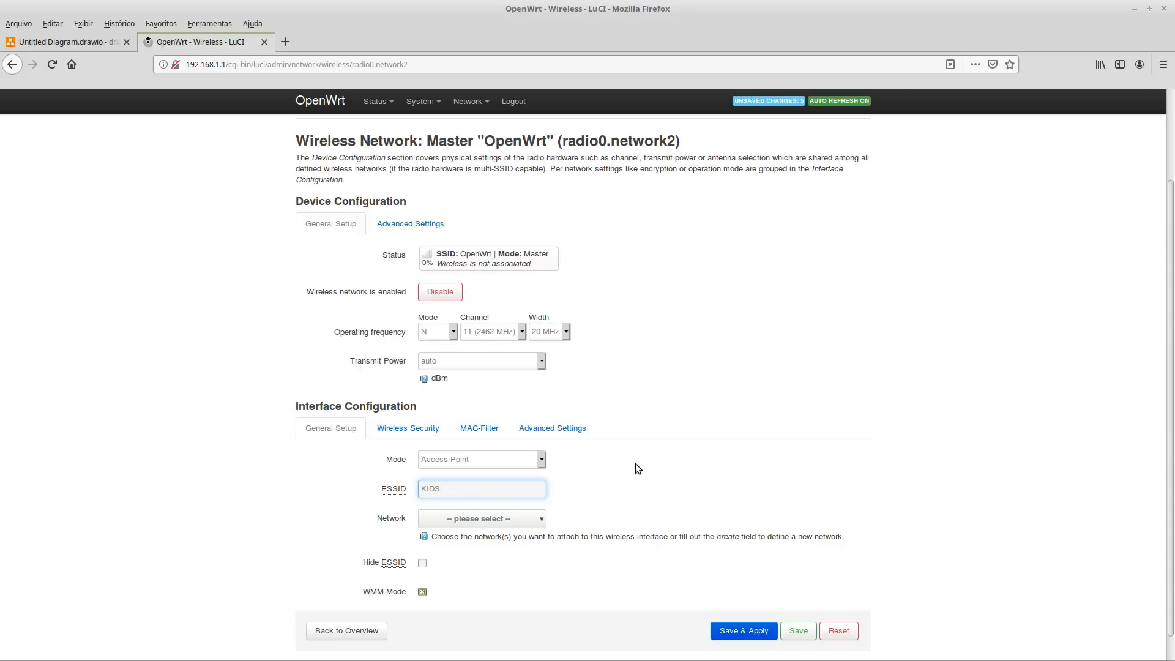
pyautogui.click(514, 523)
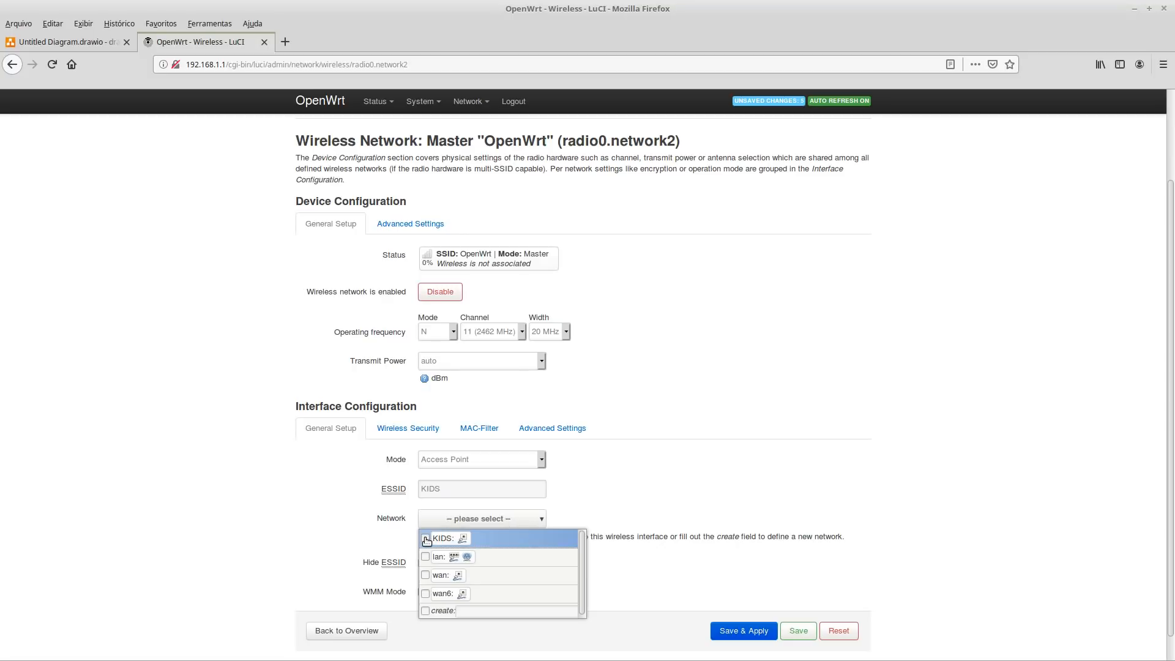
pyautogui.click(427, 541)
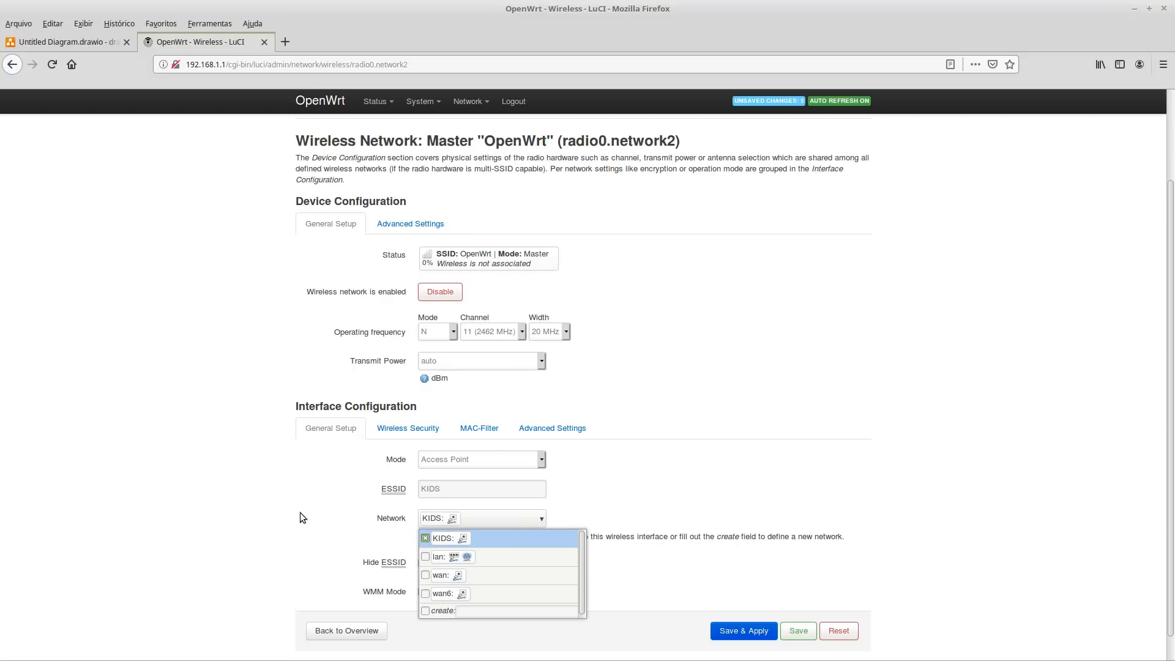
pyautogui.click(438, 521)
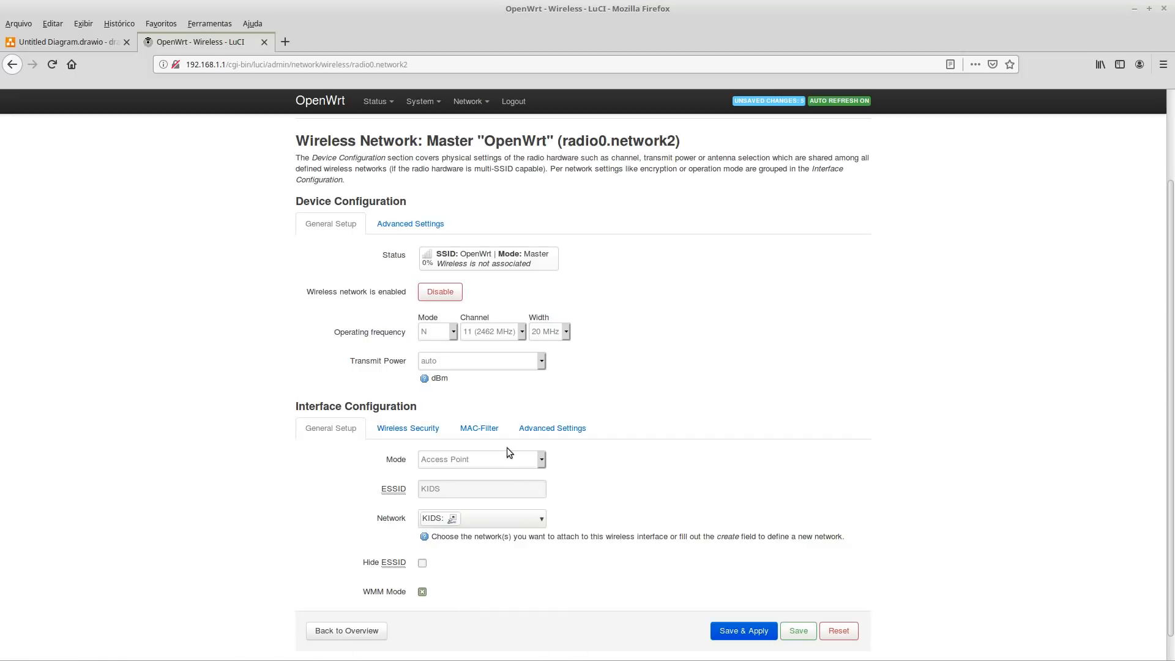
# Review the KIDS wireless network's security and general settings, and save and apply its configuration.
pyautogui.click(401, 429)
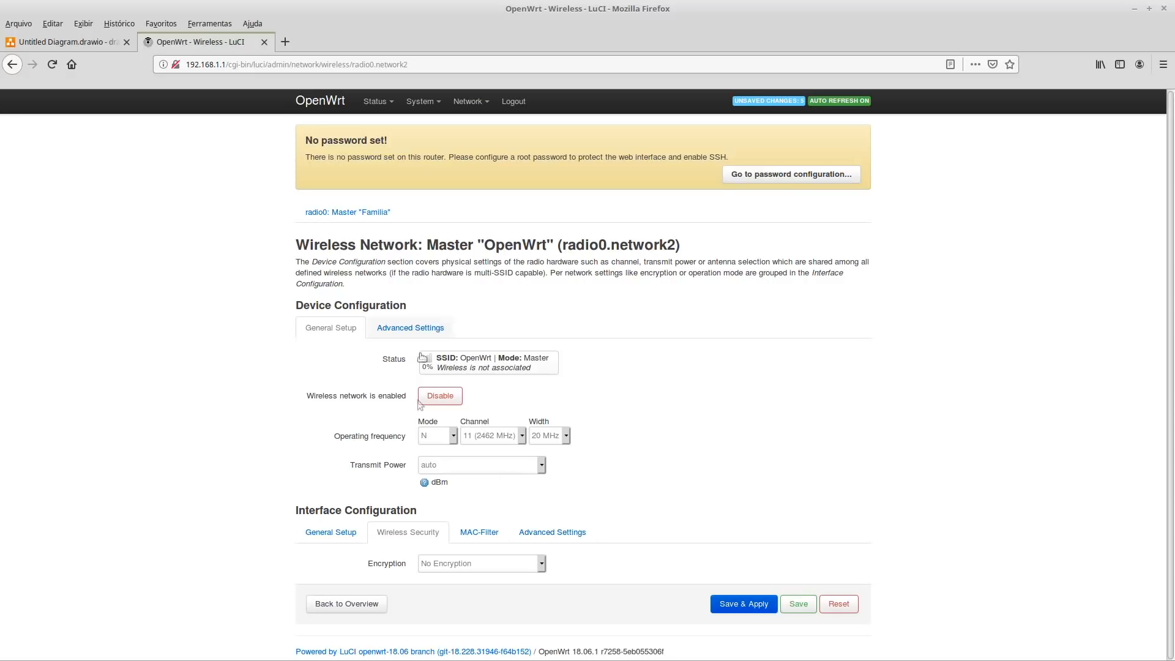
pyautogui.click(334, 533)
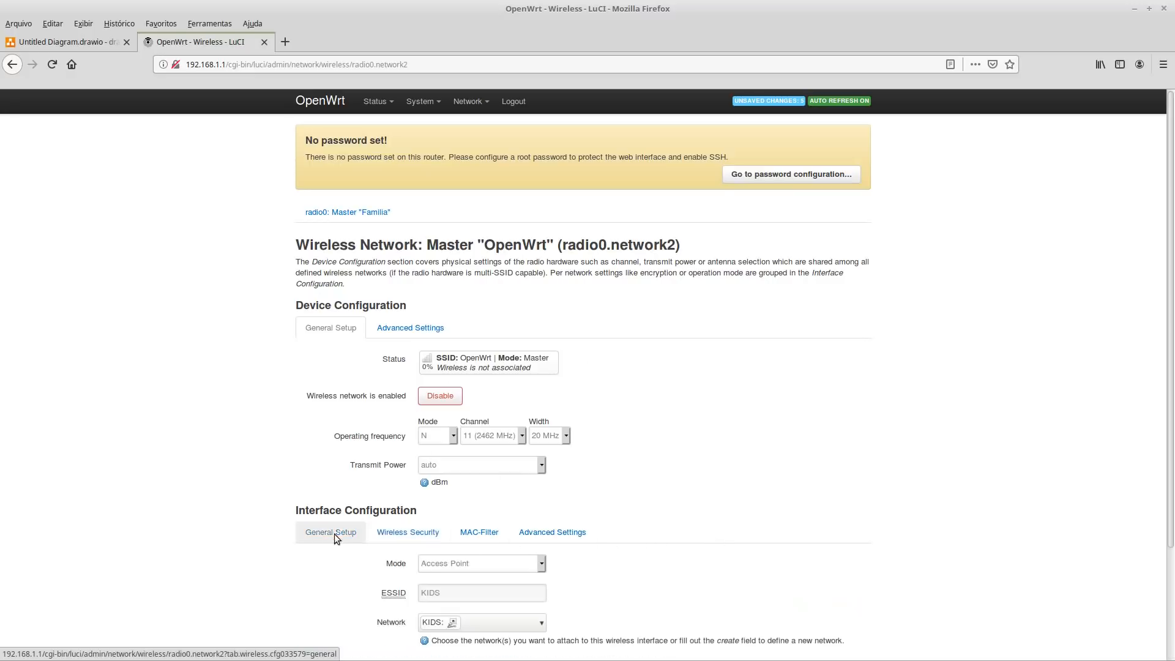
pyautogui.scroll(-3, 673, 538)
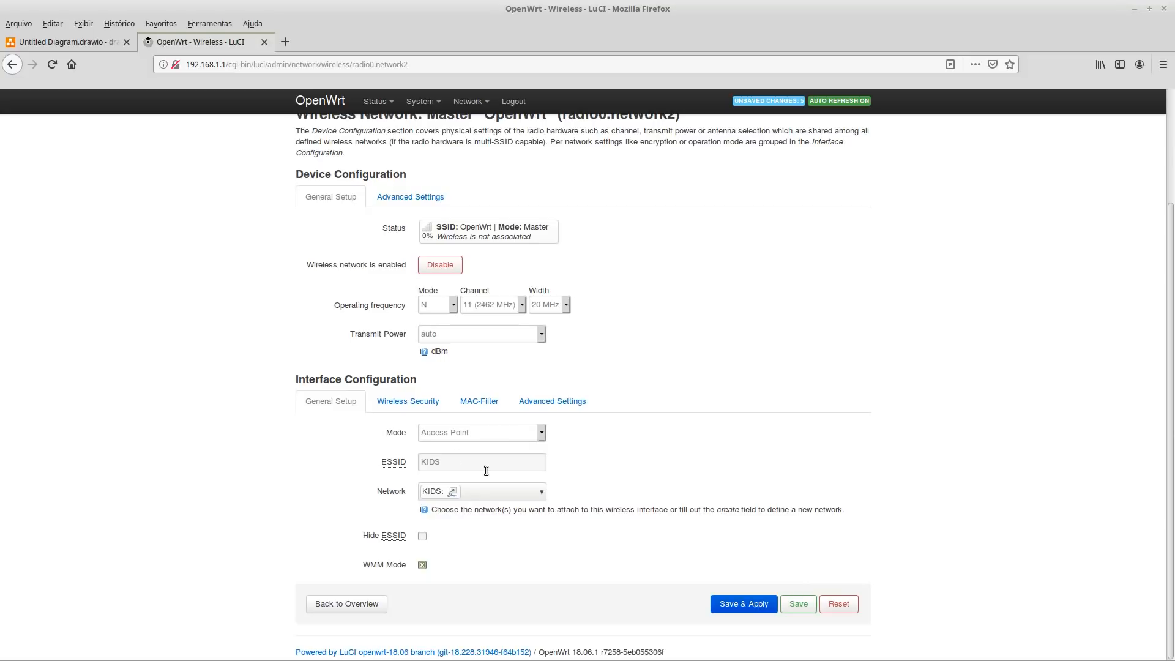
pyautogui.doubleClick(465, 465)
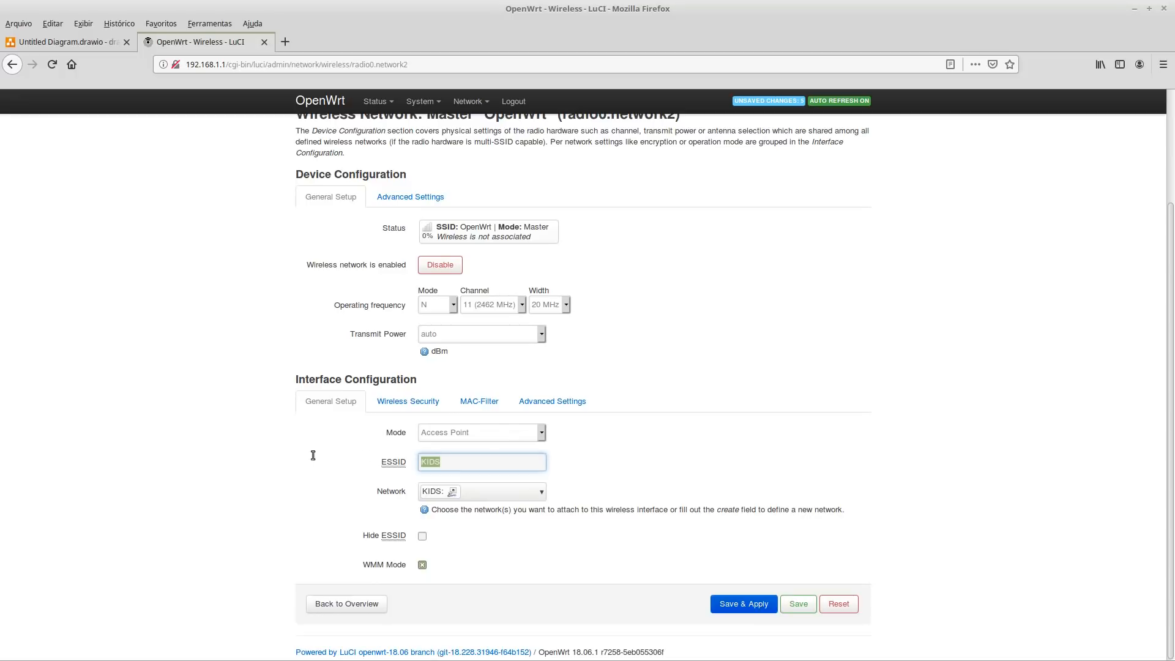
pyautogui.click(466, 466)
pyautogui.click(736, 603)
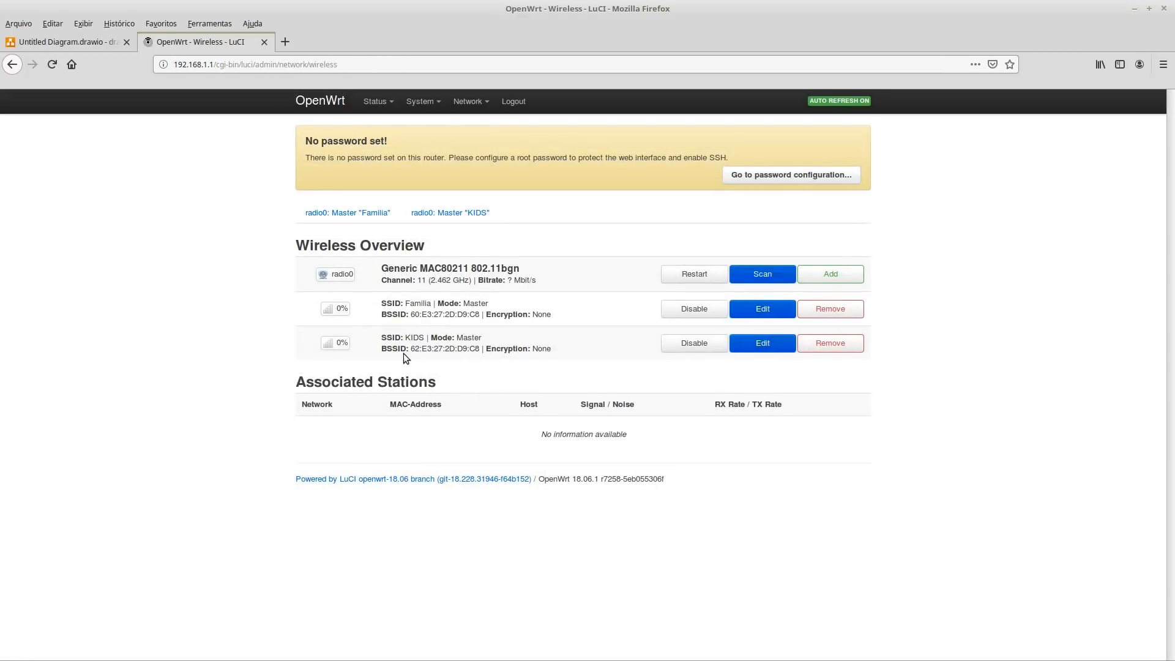
# Open the KIDS interface for editing and set up a DHCP server on it.
pyautogui.moveTo(467, 103)
pyautogui.click(466, 127)
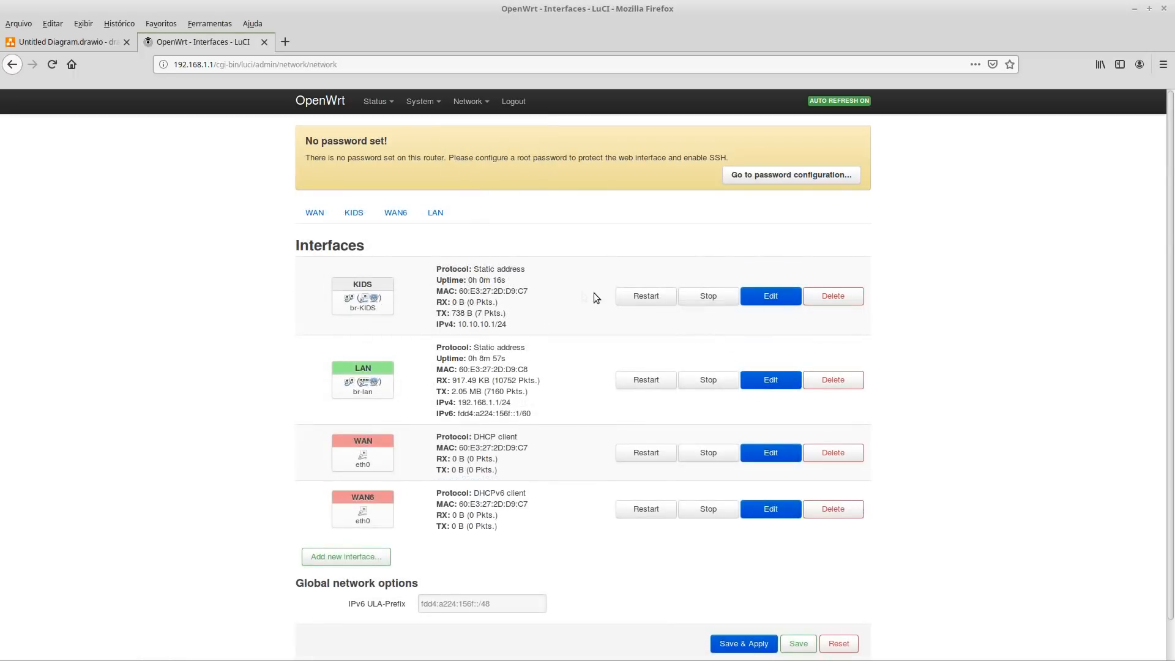
pyautogui.click(775, 298)
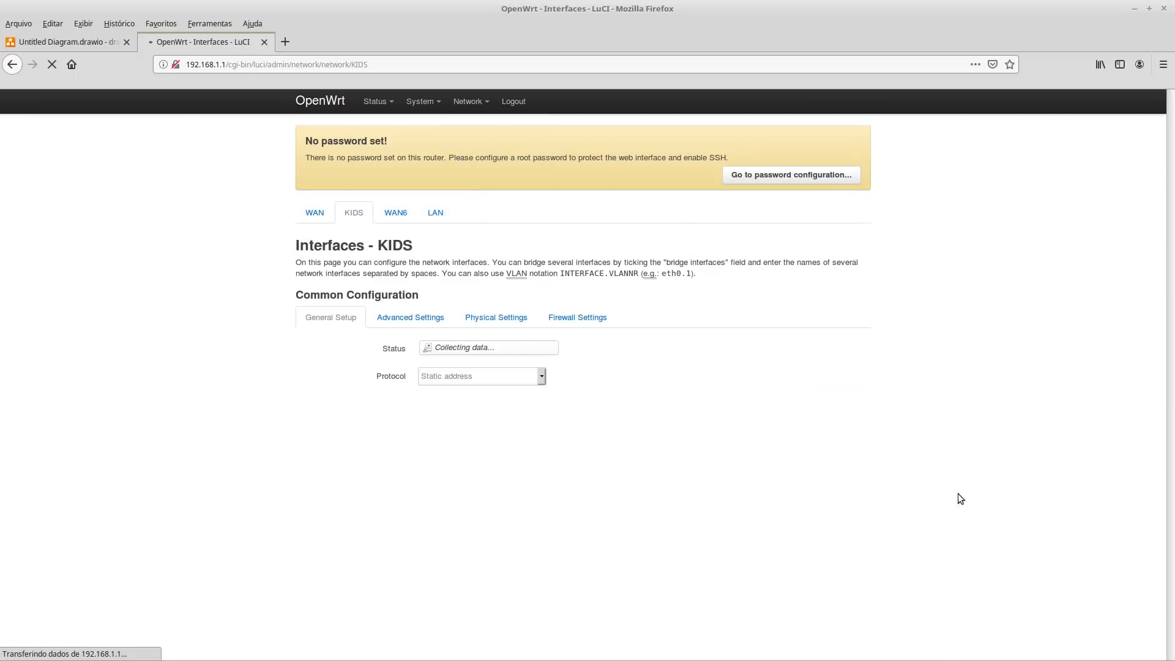
pyautogui.scroll(-5, 695, 472)
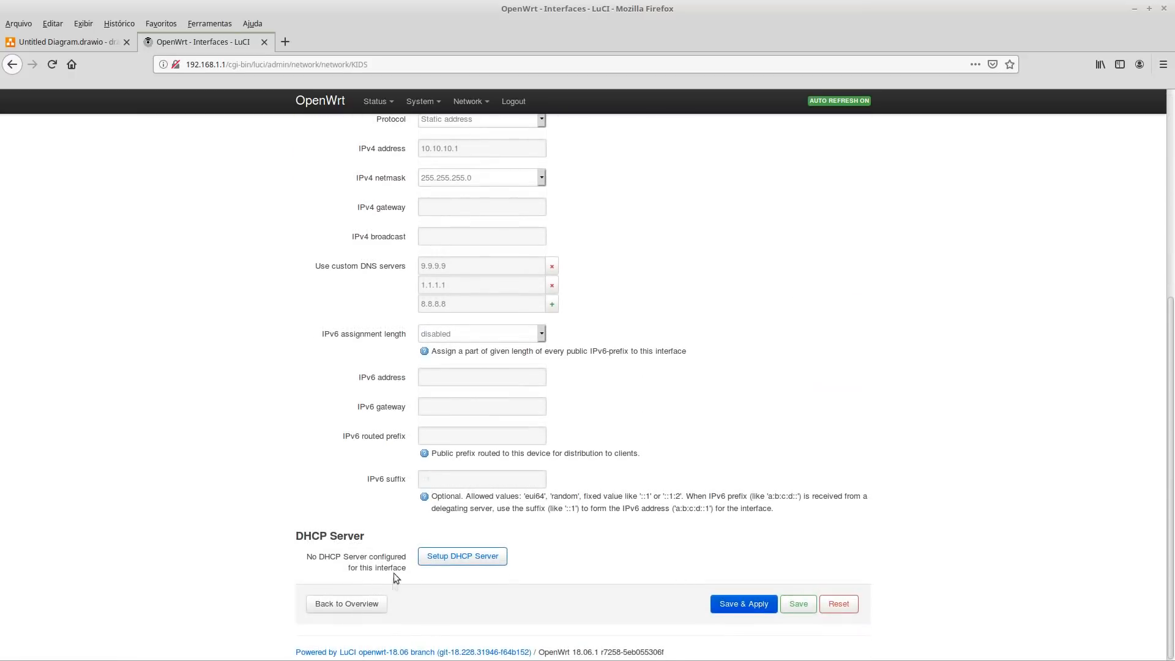
pyautogui.click(454, 561)
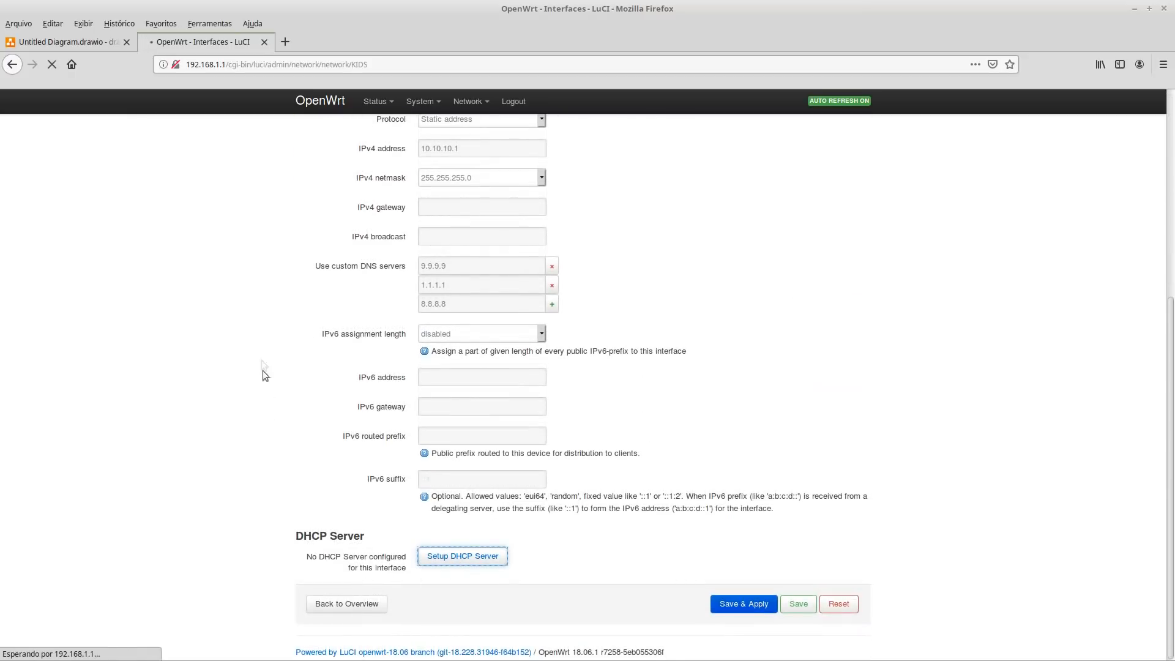
pyautogui.scroll(-8, 747, 498)
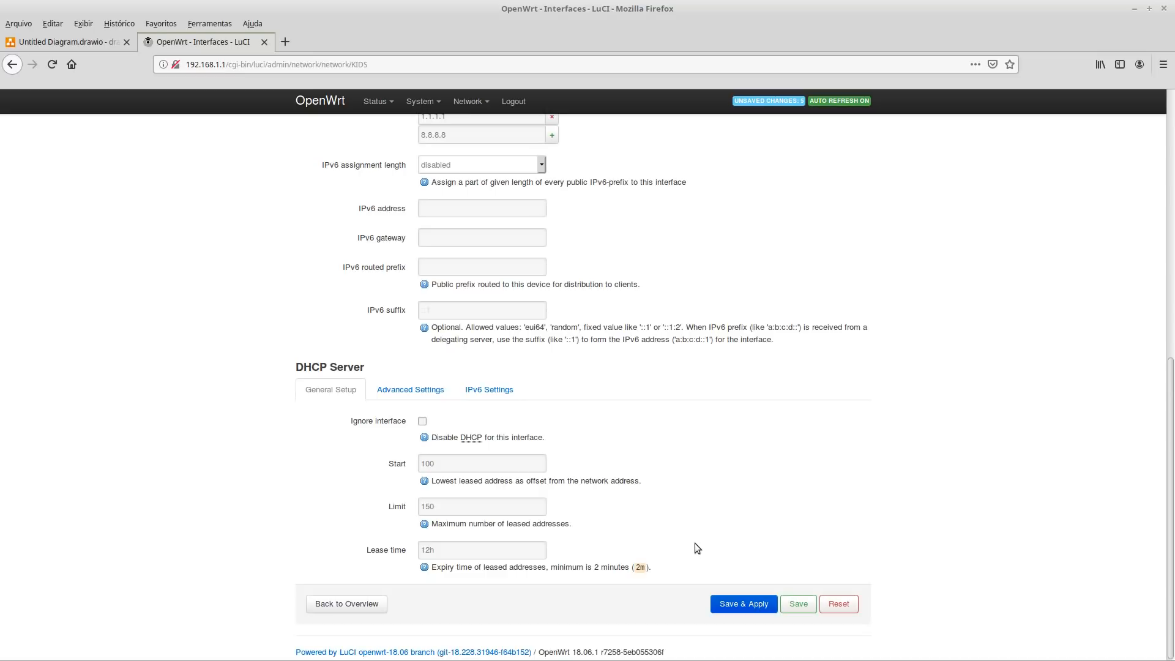
# Review the advanced and IPv6 options of the KIDS DHCP server, and save and apply with the default values.
pyautogui.click(420, 391)
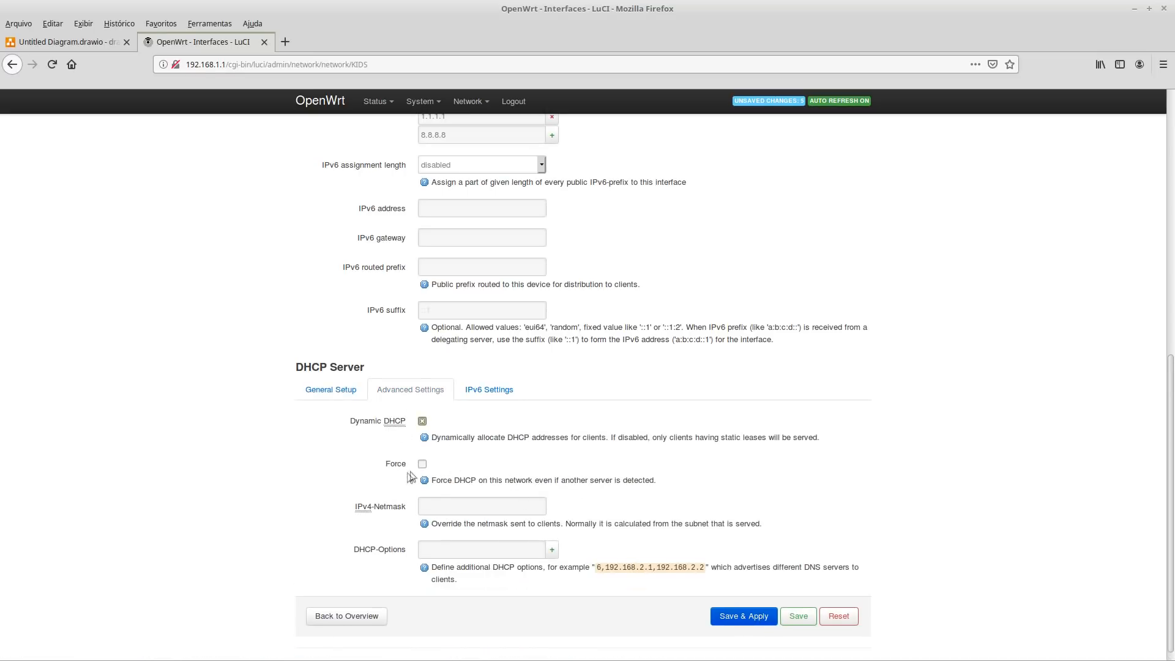
pyautogui.click(489, 391)
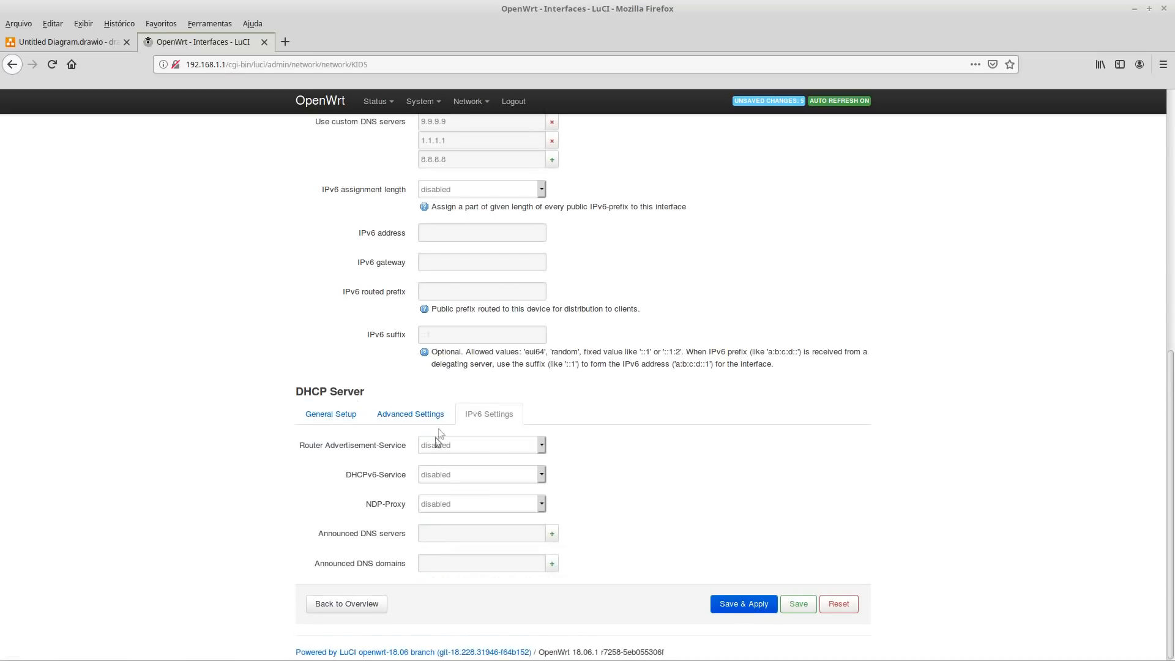
pyautogui.click(380, 416)
pyautogui.click(338, 419)
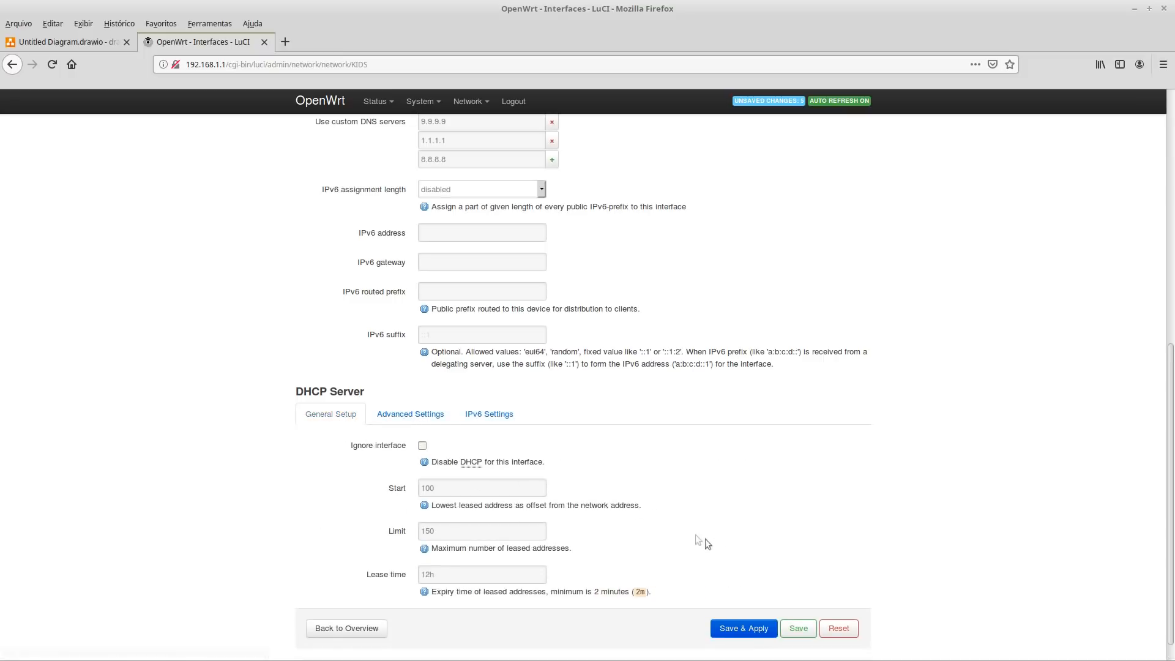
pyautogui.scroll(-1, 758, 593)
pyautogui.click(744, 606)
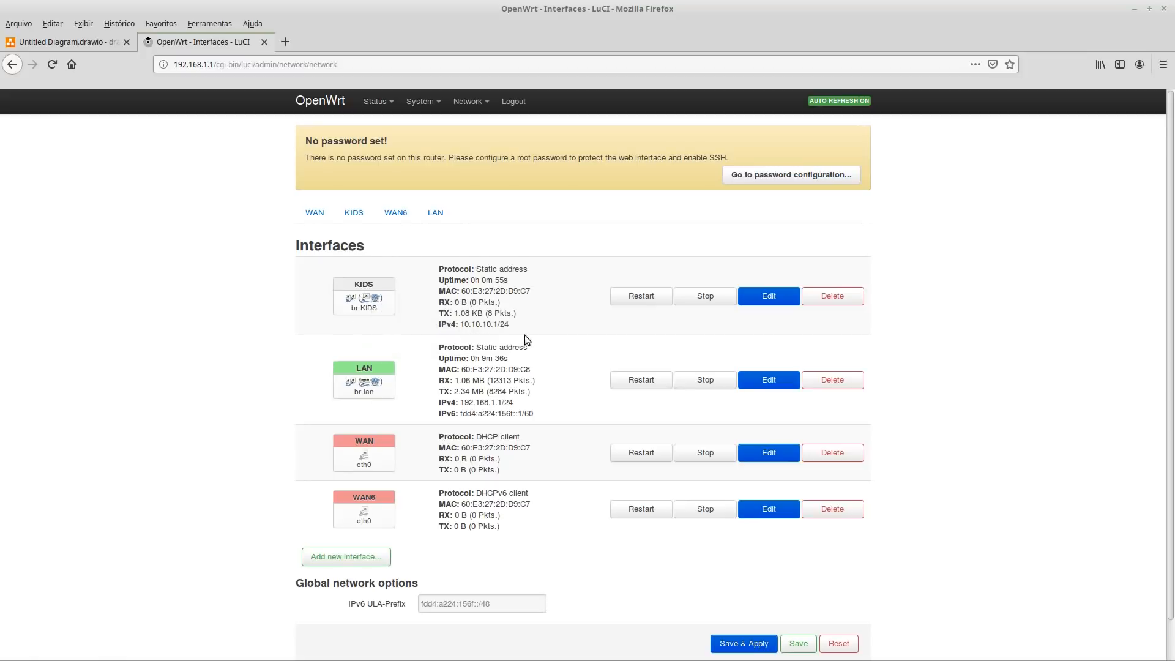
# Remove the Ethernet adapter eth0 from the KIDS bridge, keeping only the KIDS wireless network, and apply the change.
pyautogui.click(769, 300)
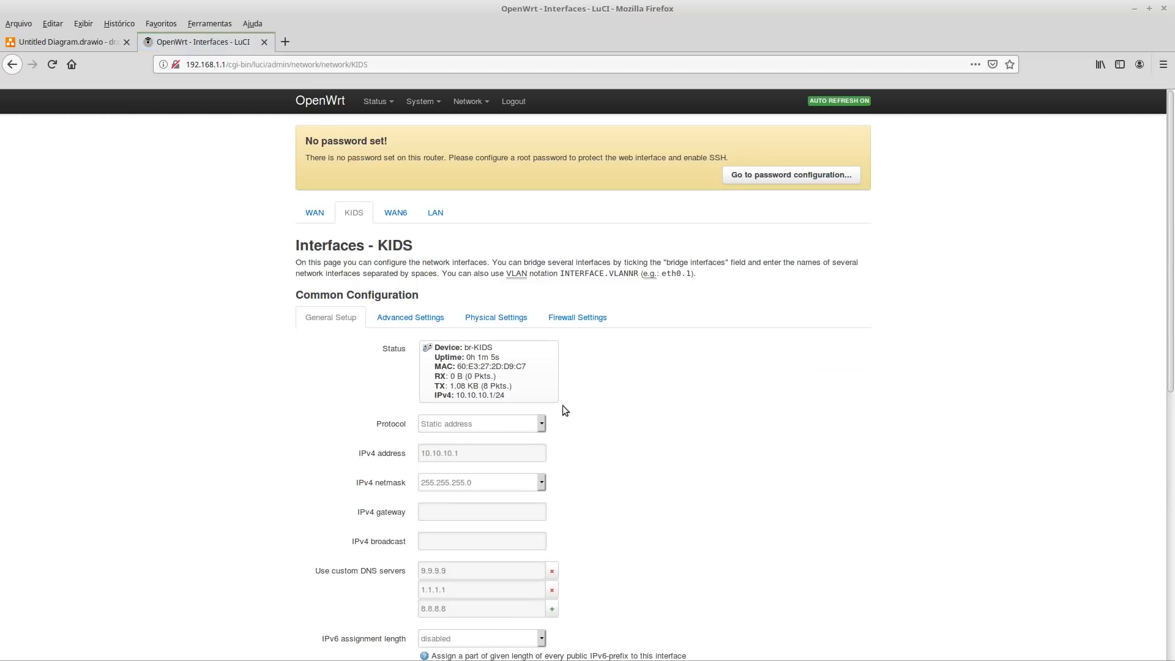
pyautogui.click(495, 318)
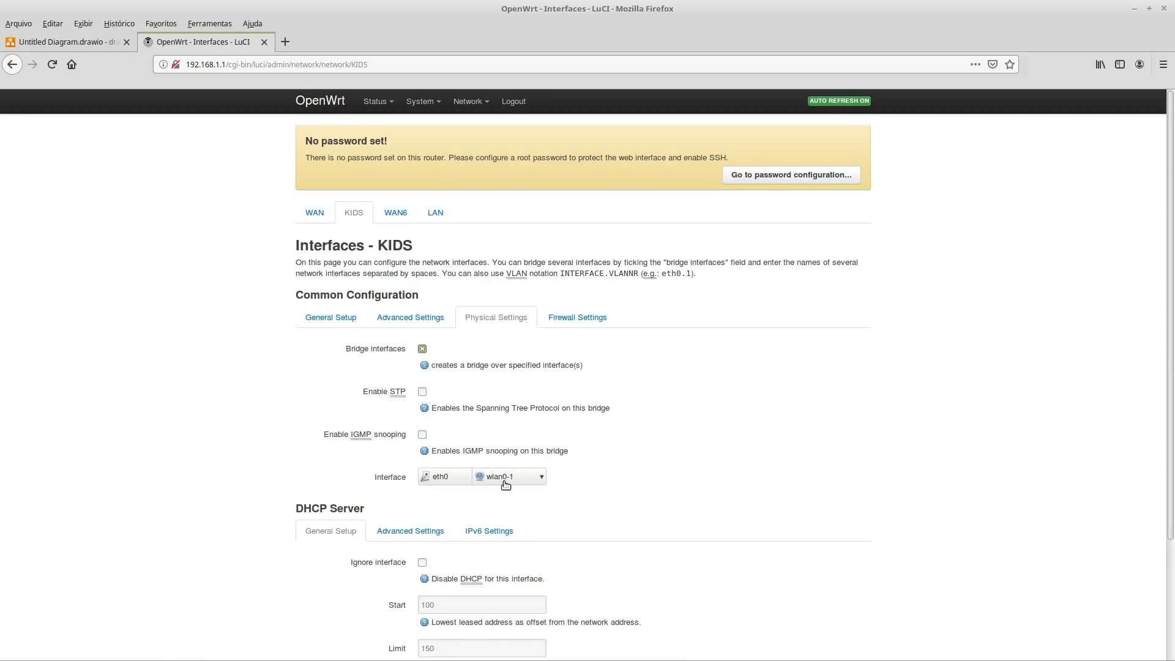
pyautogui.click(439, 481)
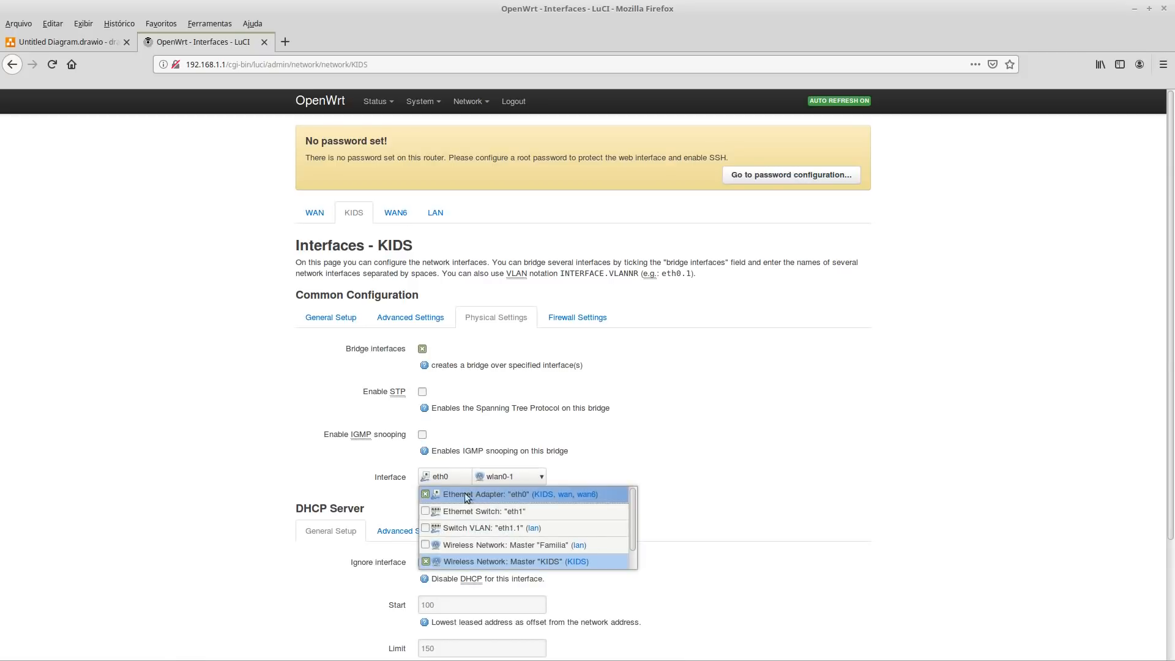
pyautogui.click(426, 496)
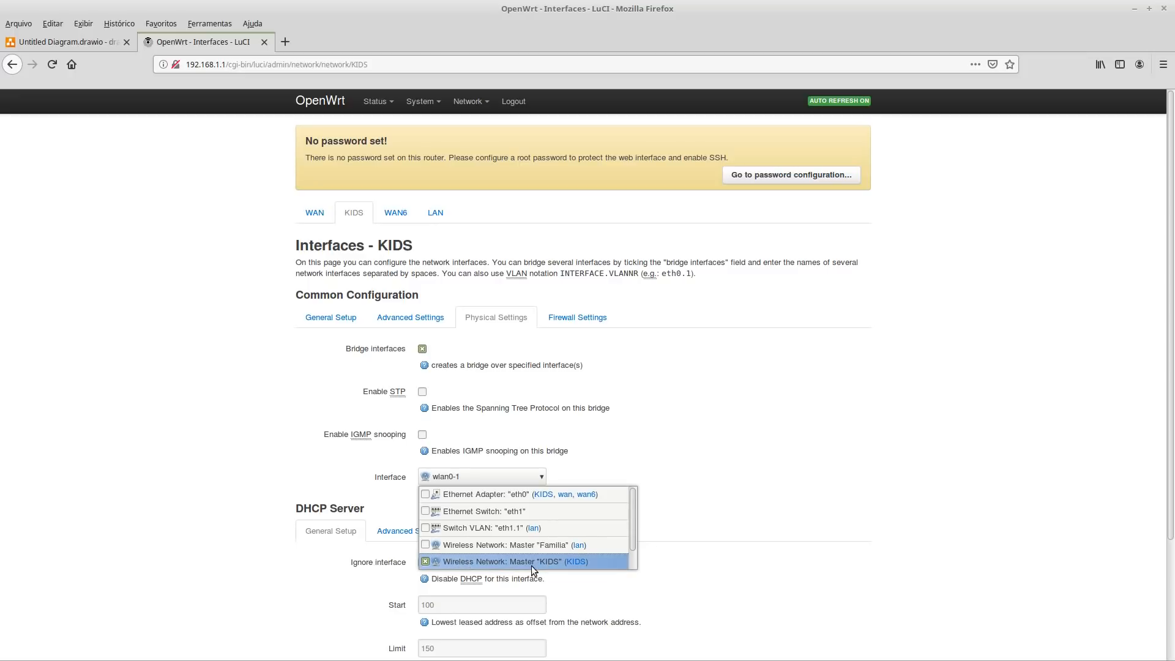
pyautogui.click(784, 480)
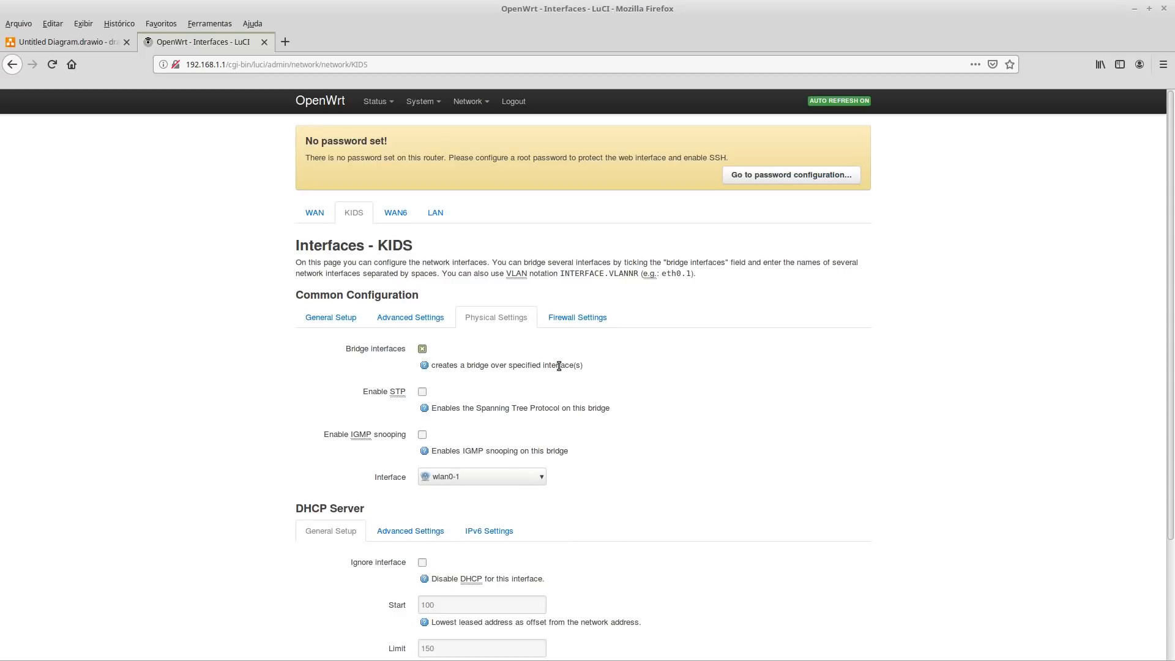
pyautogui.scroll(-3, 702, 494)
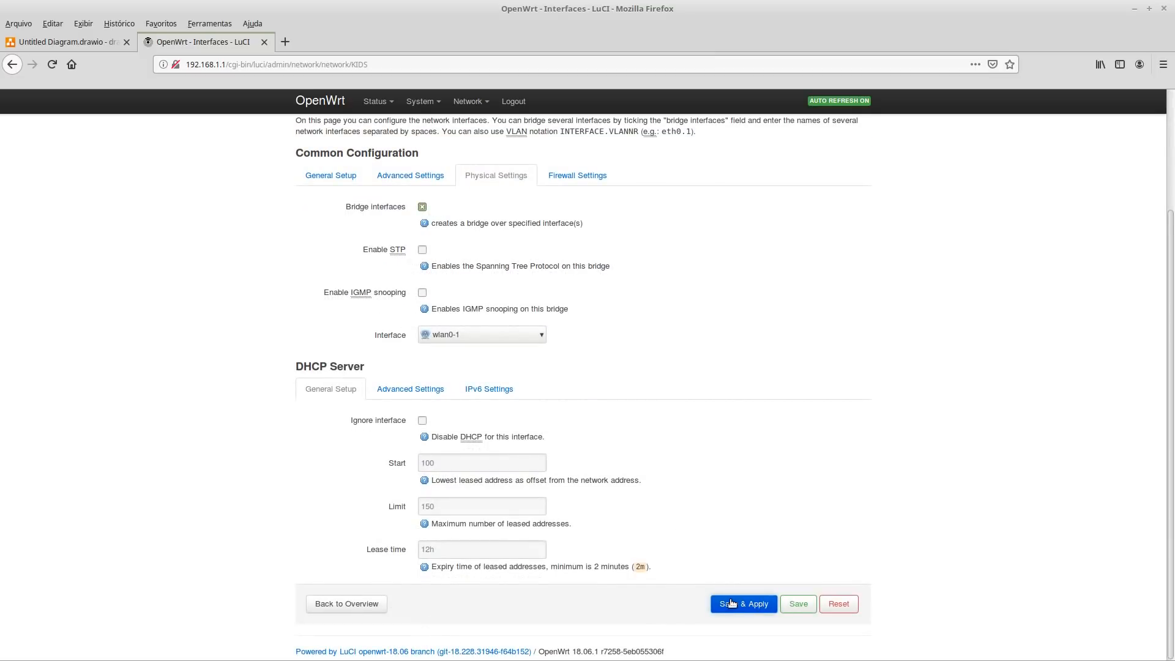
pyautogui.click(732, 603)
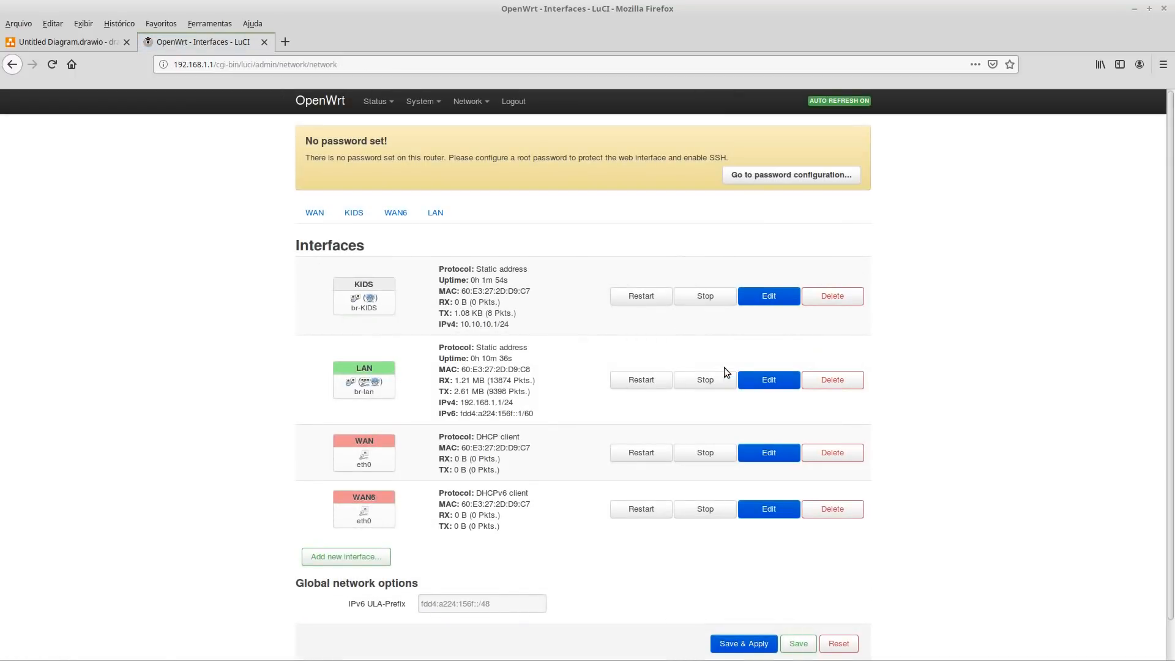
# Compare the IPv4 addresses of the KIDS and LAN interfaces and review the access plan in the draw.io diagram.
pyautogui.moveTo(369, 290)
pyautogui.moveTo(460, 324); pyautogui.dragTo(502, 324)
pyautogui.moveTo(460, 404); pyautogui.dragTo(477, 401)
pyautogui.moveTo(490, 401); pyautogui.dragTo(500, 401)
pyautogui.click(86, 43)
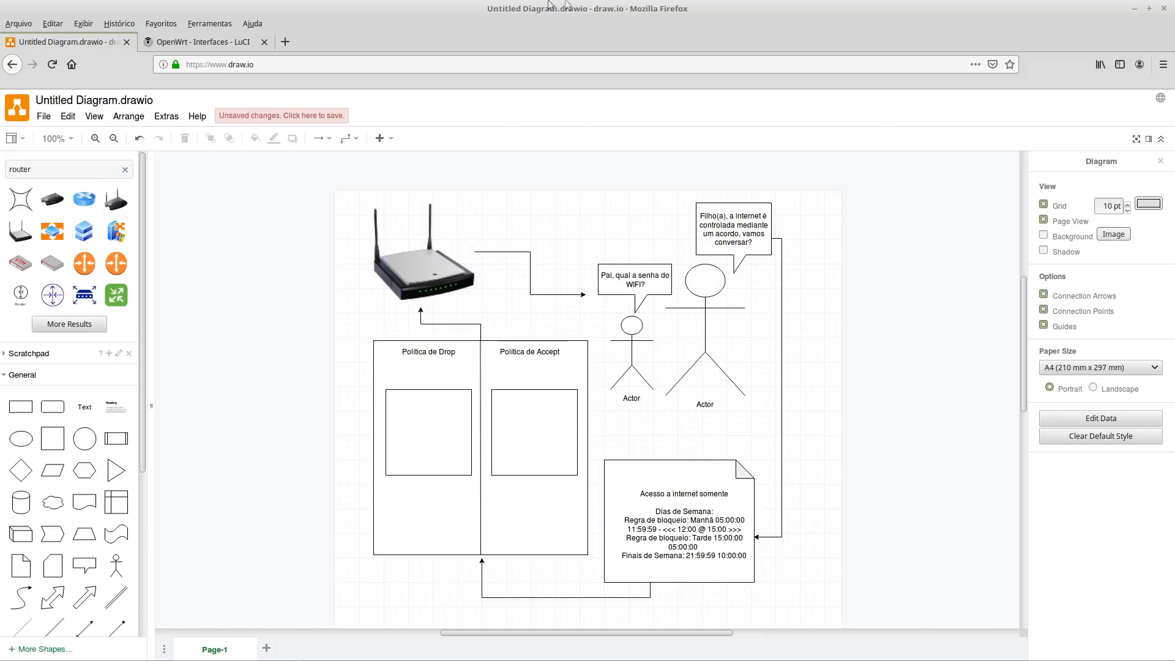
# Return to the OpenWrt page and open the general system settings to check the router's local time.
pyautogui.click(202, 43)
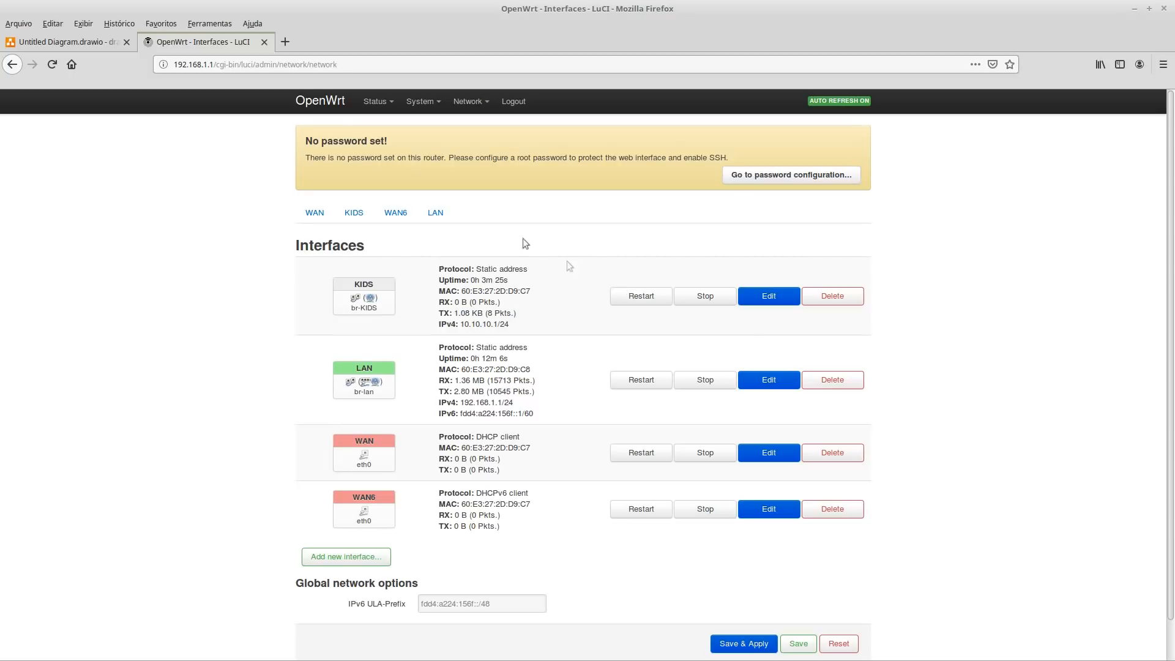
pyautogui.moveTo(433, 103)
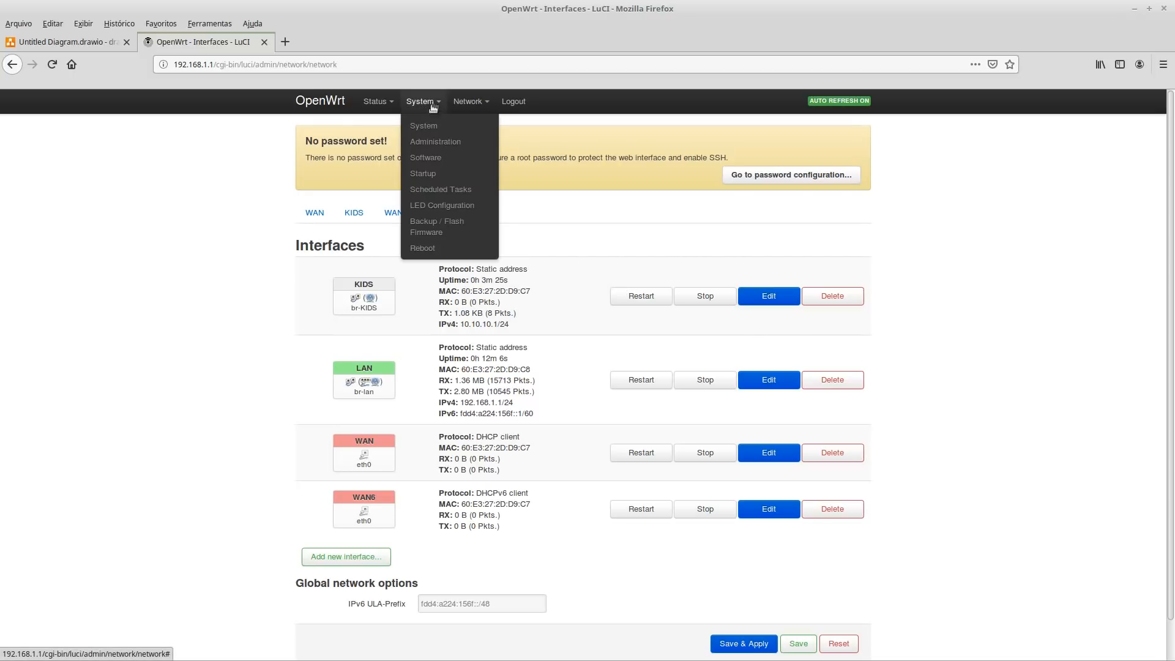
pyautogui.click(426, 127)
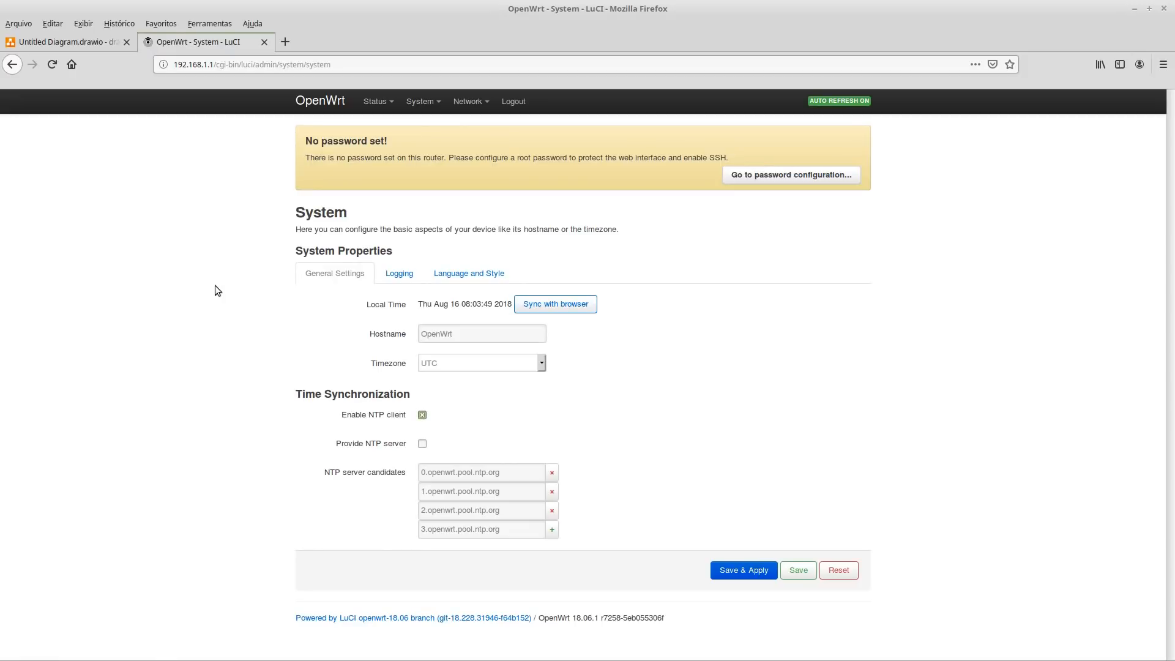
pyautogui.tripleClick(456, 303)
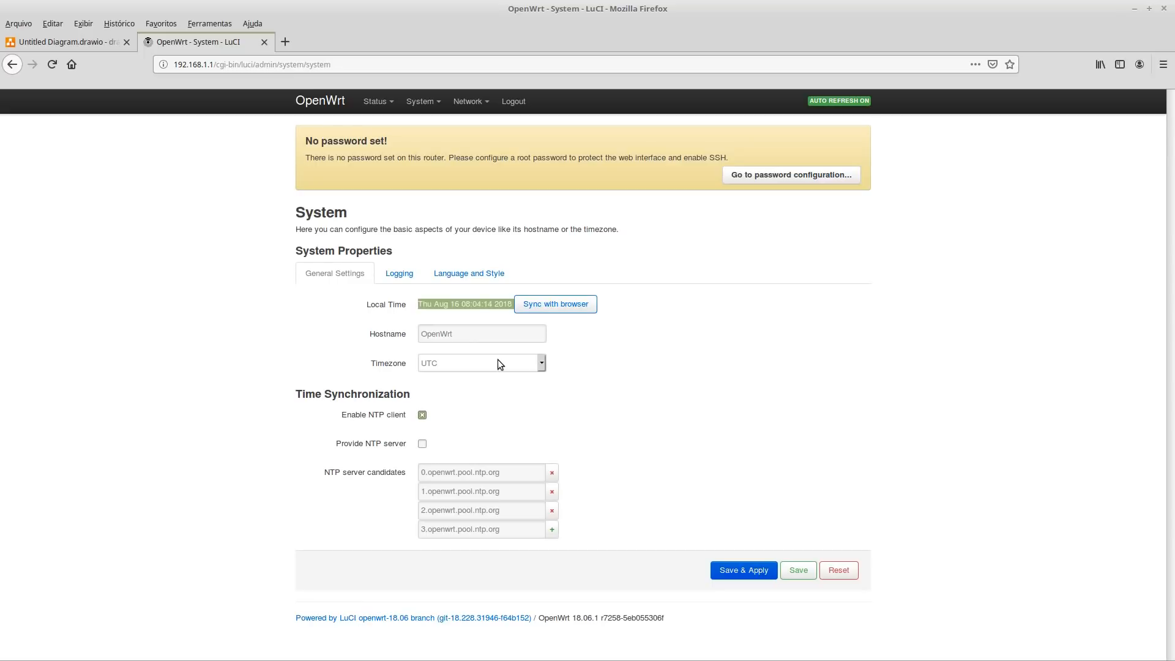
# Set the router's timezone to America/Sao Paulo, and save and apply the change.
pyautogui.moveTo(422, 100)
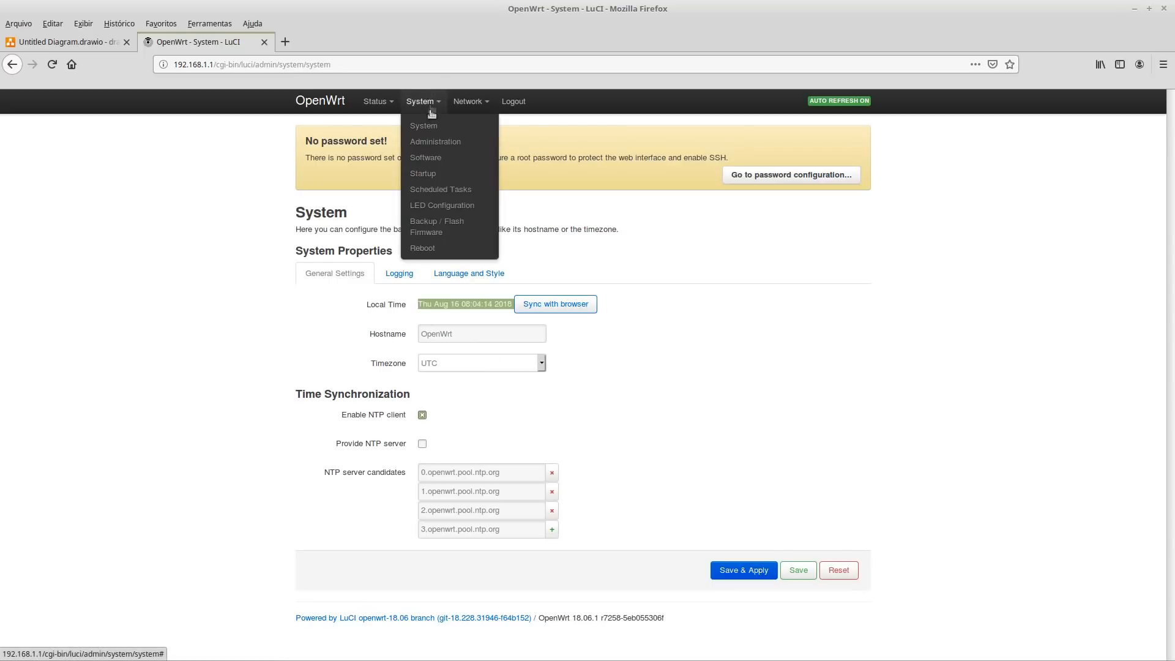
pyautogui.click(529, 367)
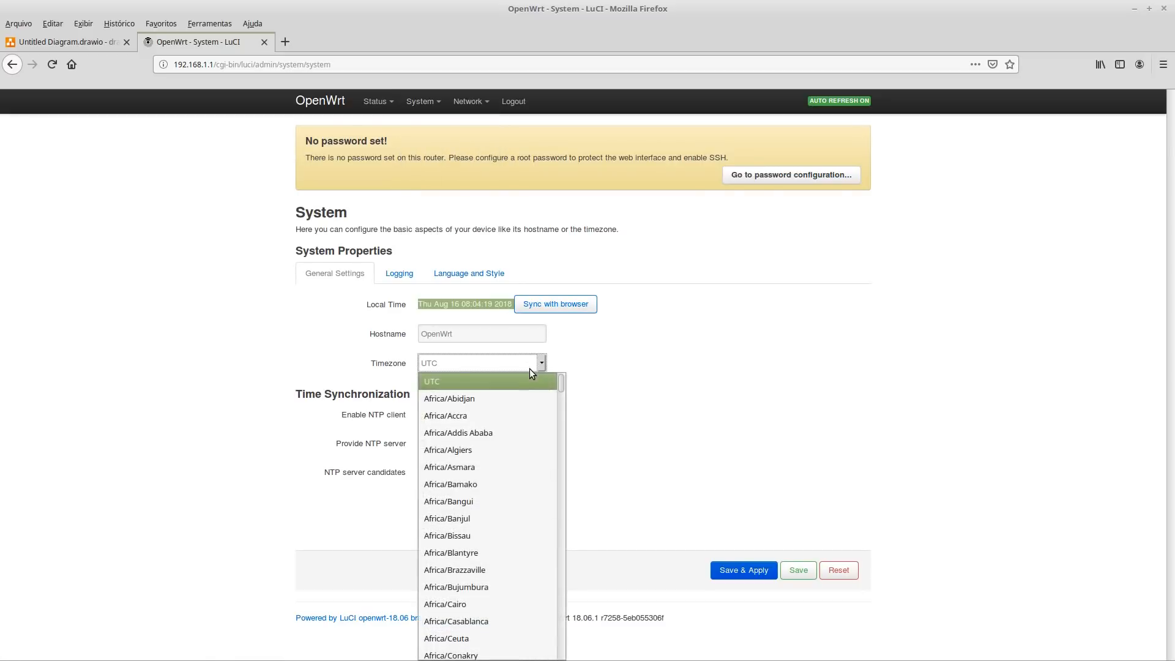
pyautogui.scroll(-7, 534, 479)
pyautogui.scroll(-13, 534, 513)
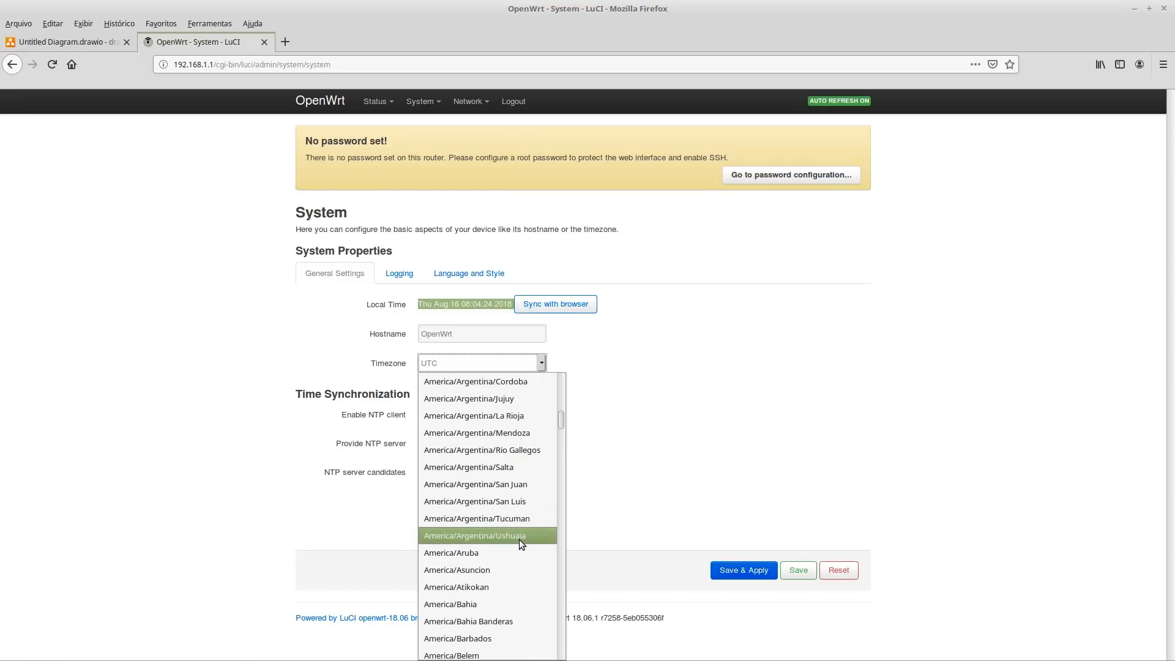
pyautogui.scroll(-18, 518, 538)
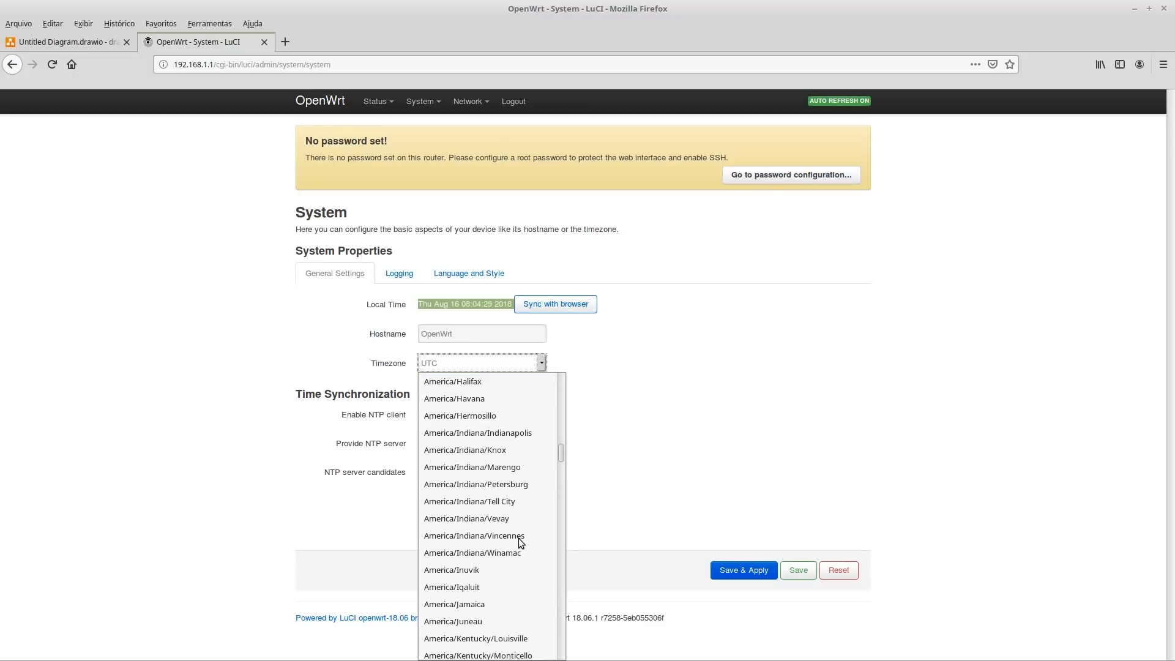
pyautogui.scroll(-19, 519, 539)
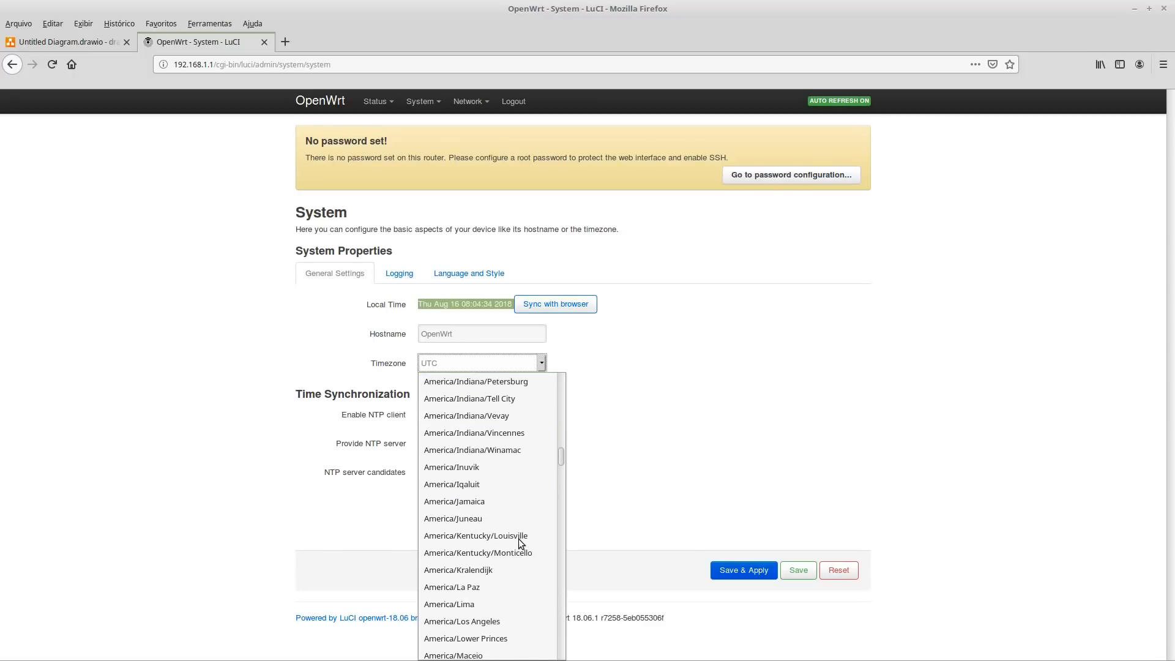
pyautogui.click(474, 522)
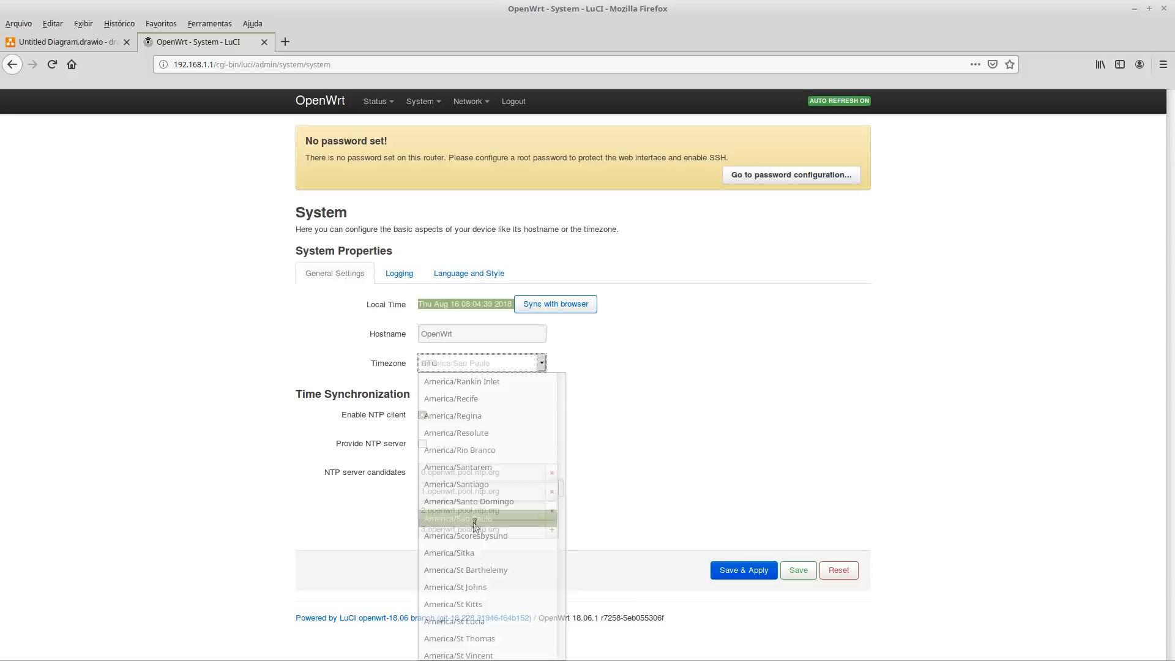
pyautogui.doubleClick(467, 330)
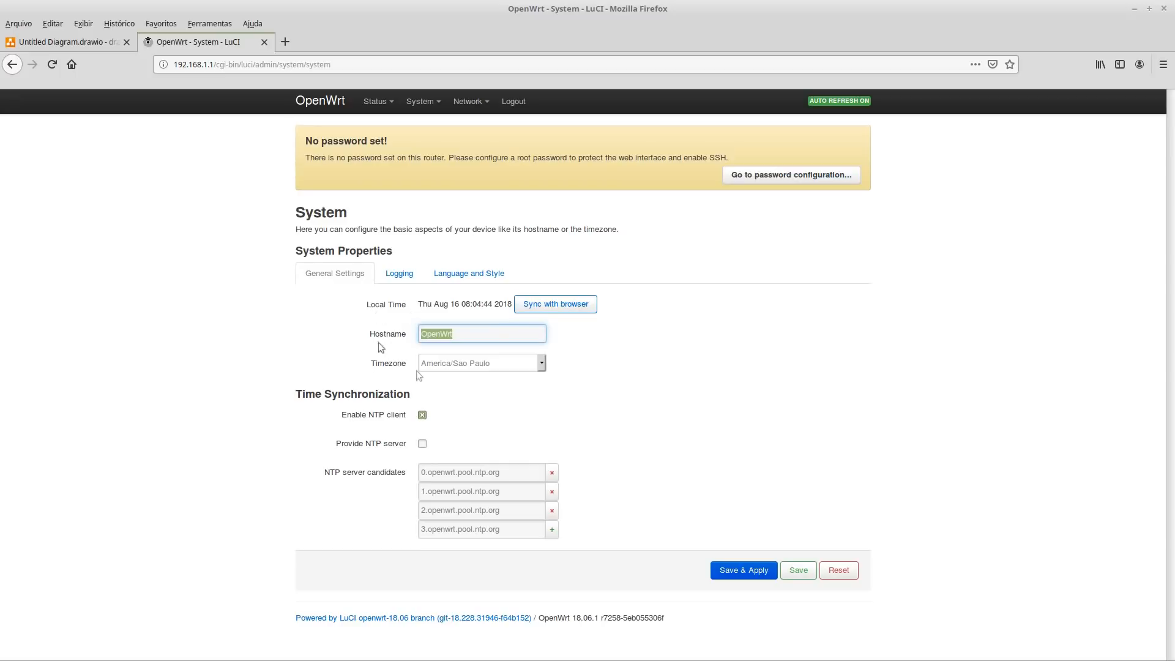
pyautogui.click(758, 574)
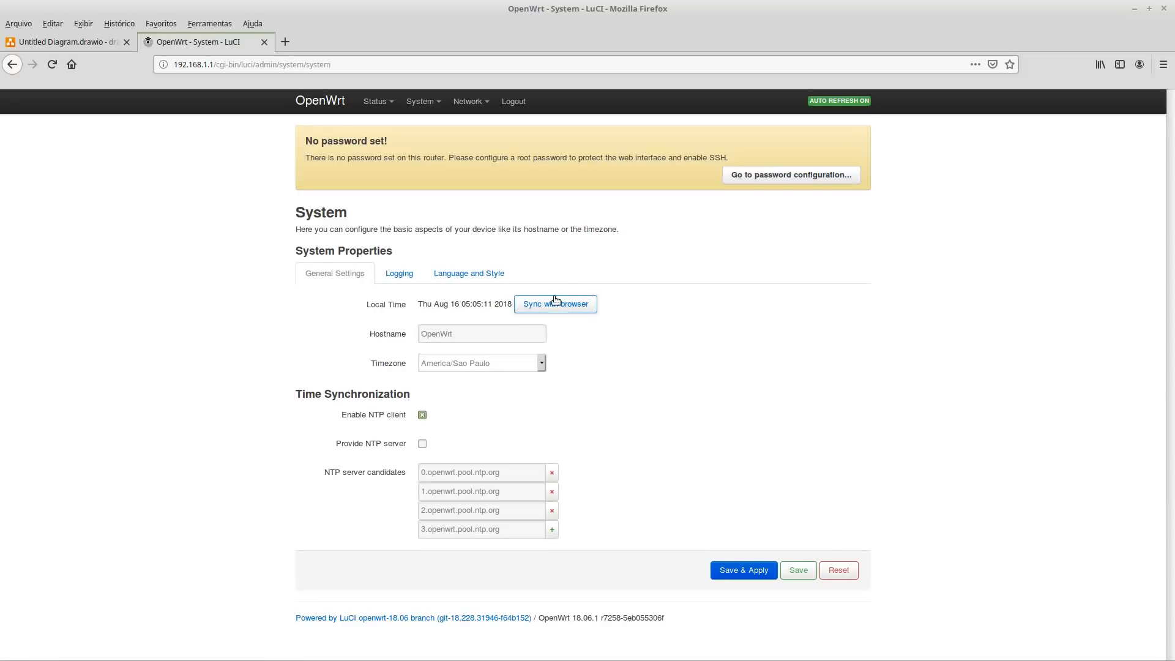
# Synchronize the router's local time with the browser, and save and apply the system settings.
pyautogui.click(569, 309)
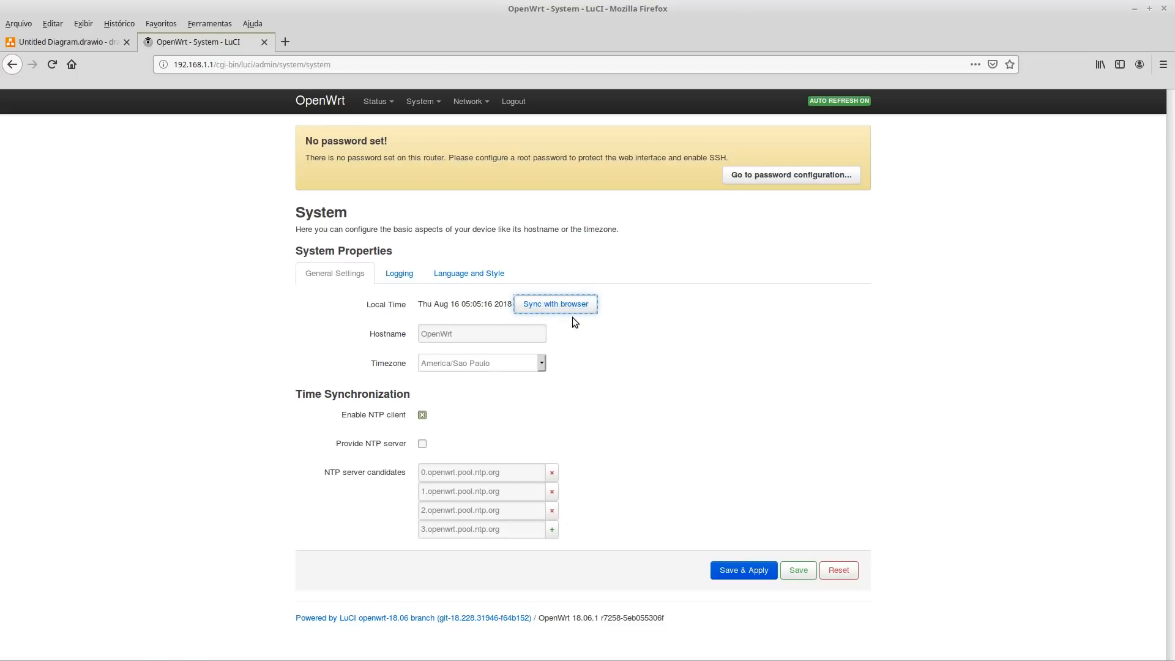
pyautogui.click(575, 309)
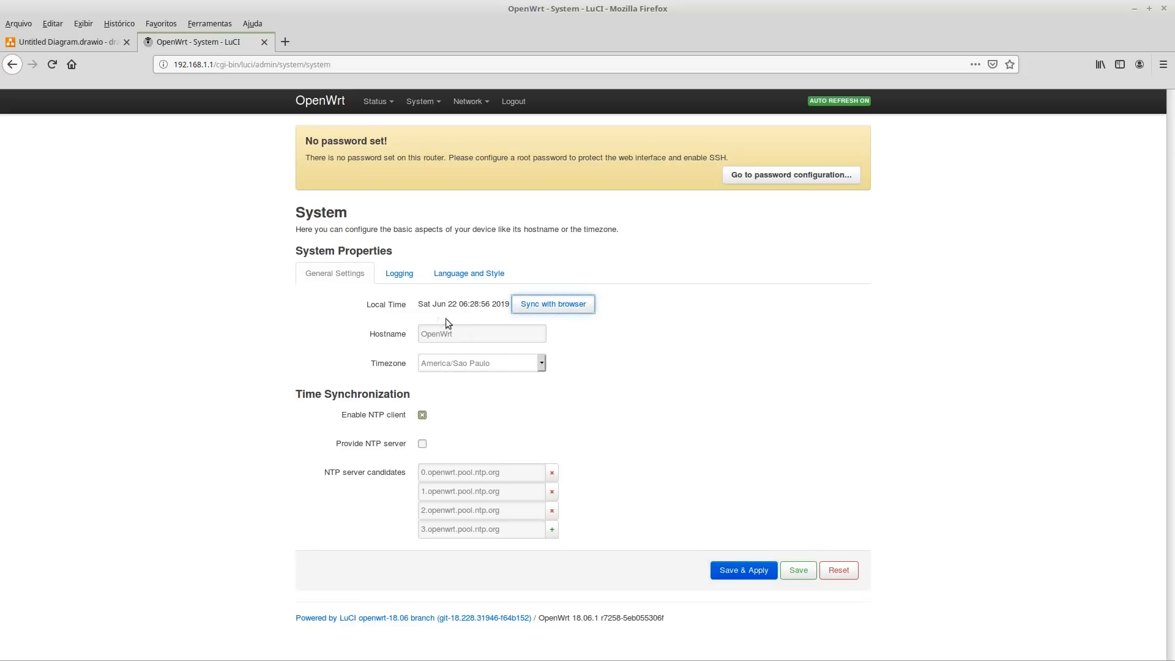
pyautogui.click(742, 569)
# Review the firewall traffic rules and the new forward rule section, and check the blocking schedule in the draw.io diagram.
pyautogui.moveTo(477, 107)
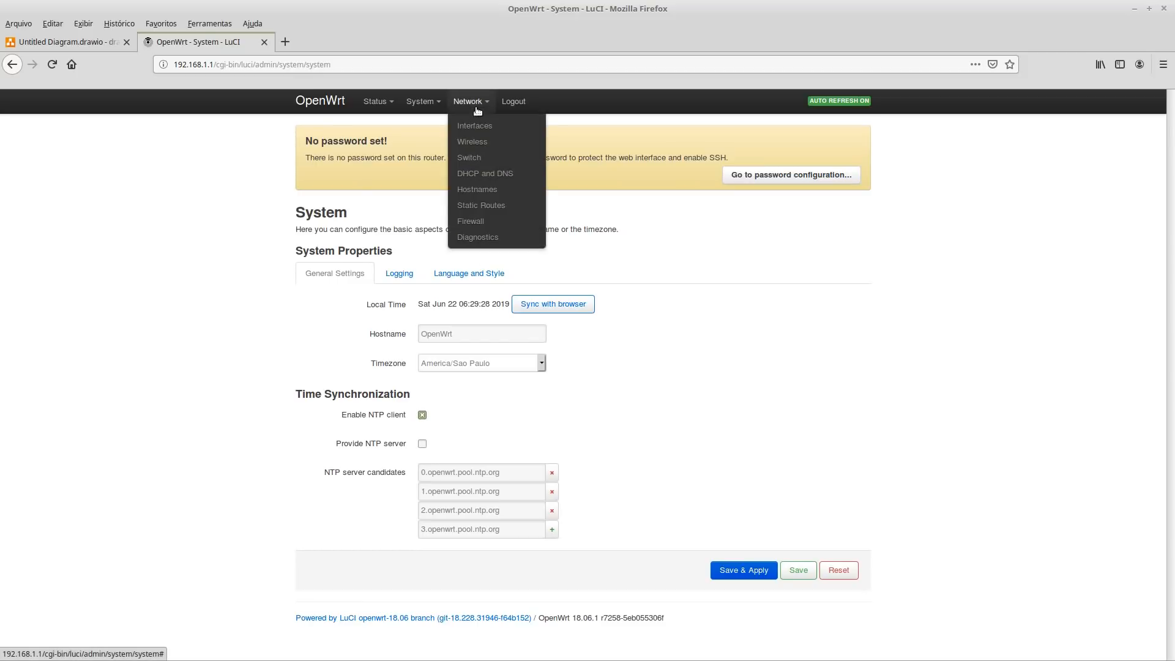
pyautogui.click(478, 222)
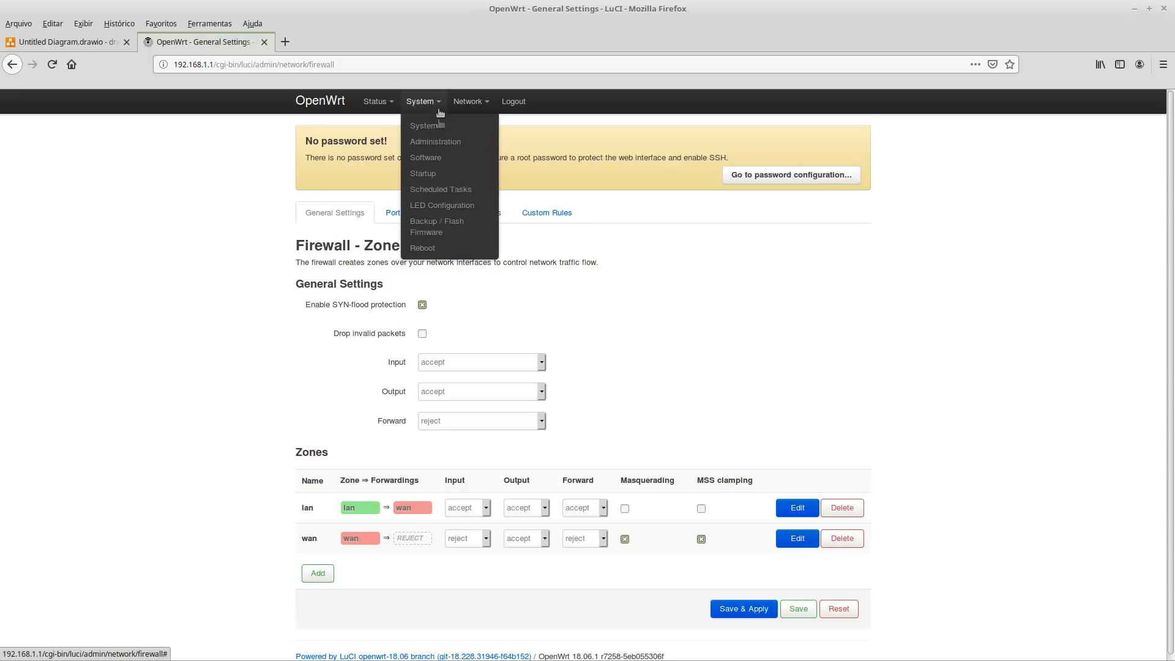
pyautogui.click(480, 217)
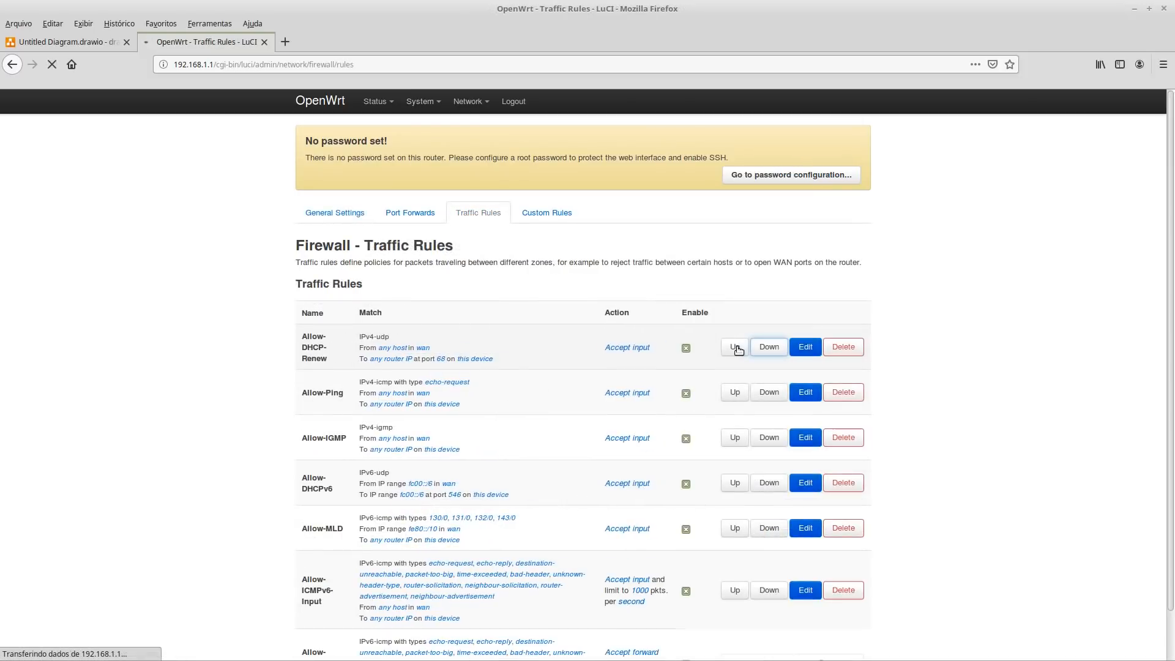
pyautogui.scroll(-10, 498, 258)
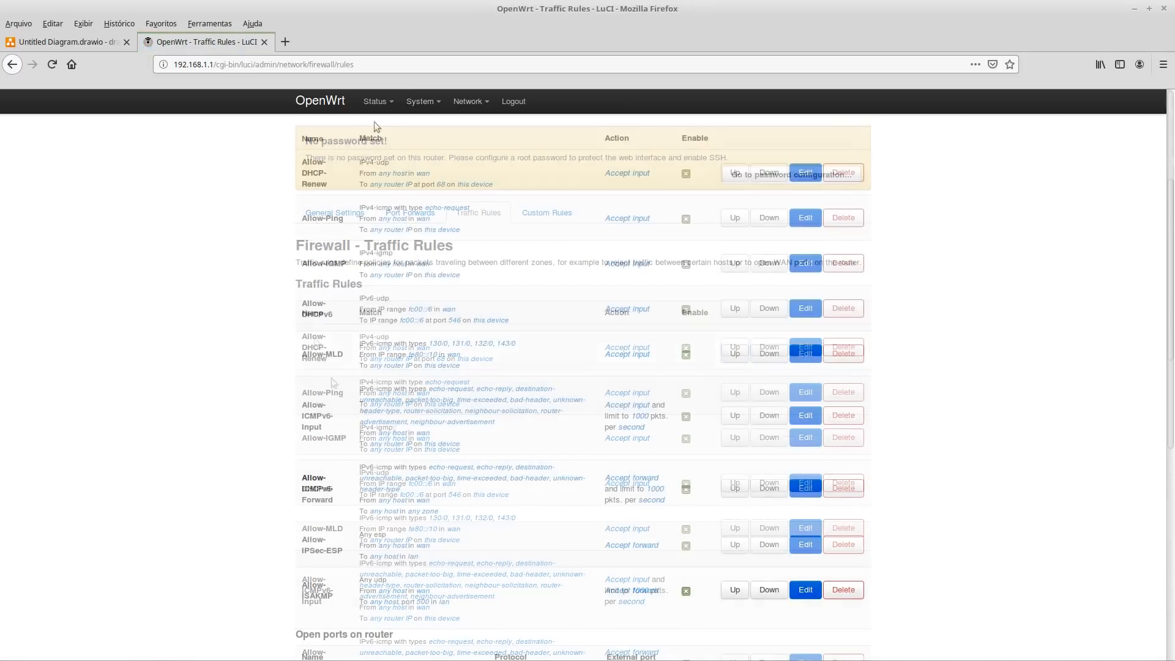
pyautogui.scroll(10, 495, 216)
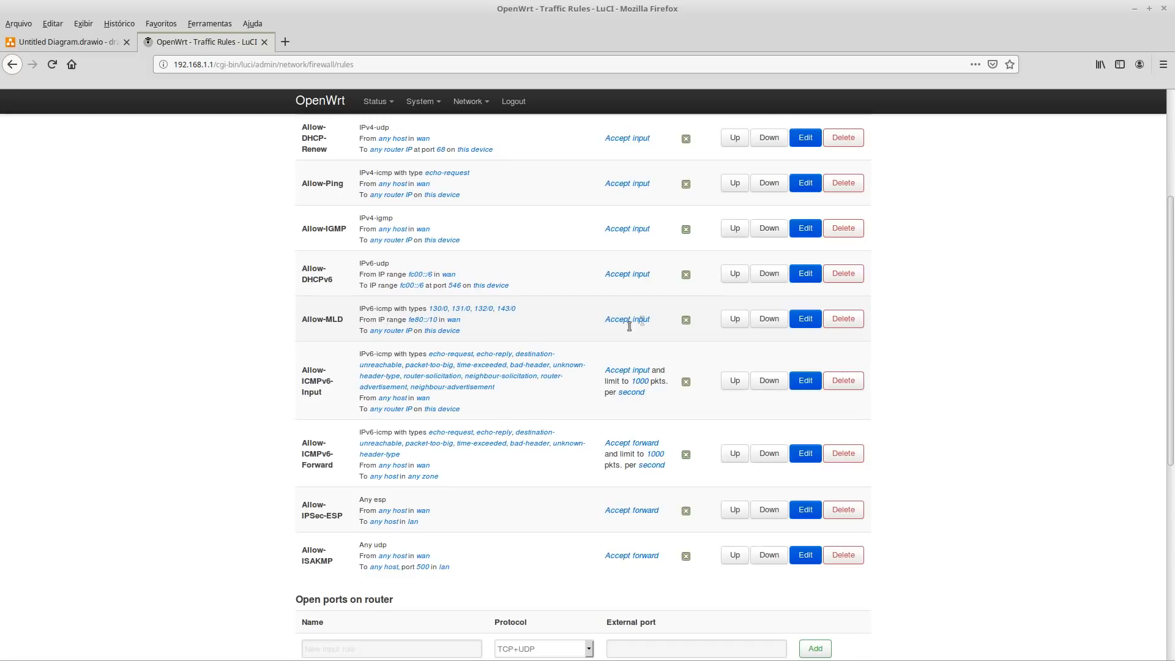
pyautogui.scroll(-4, 452, 354)
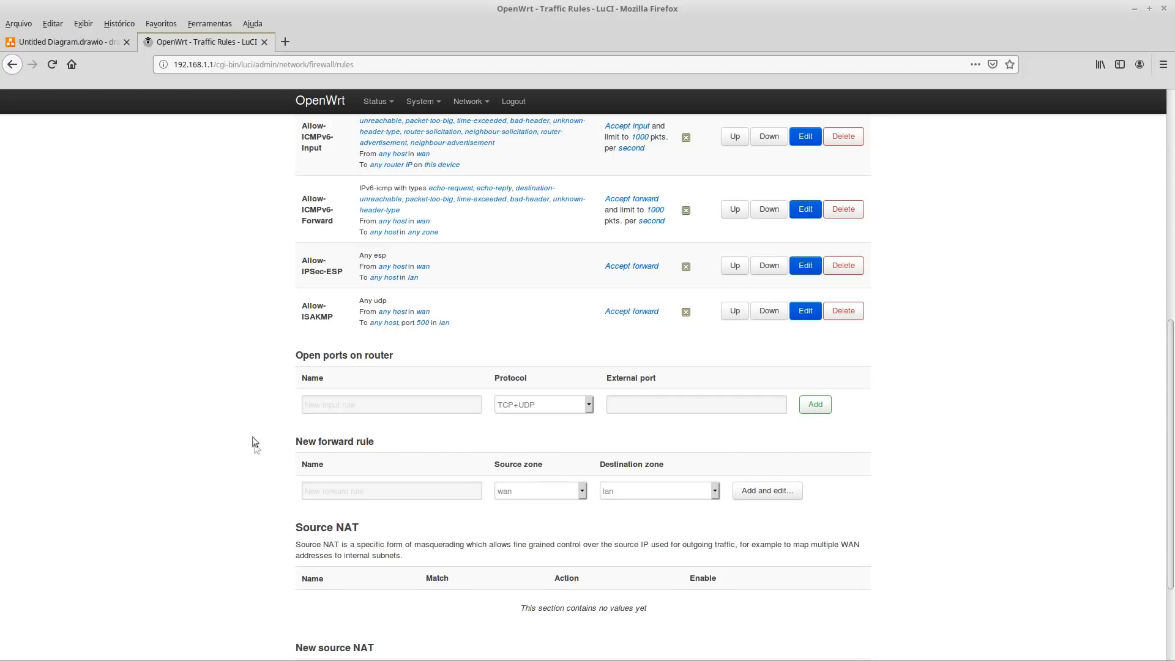
pyautogui.tripleClick(316, 445)
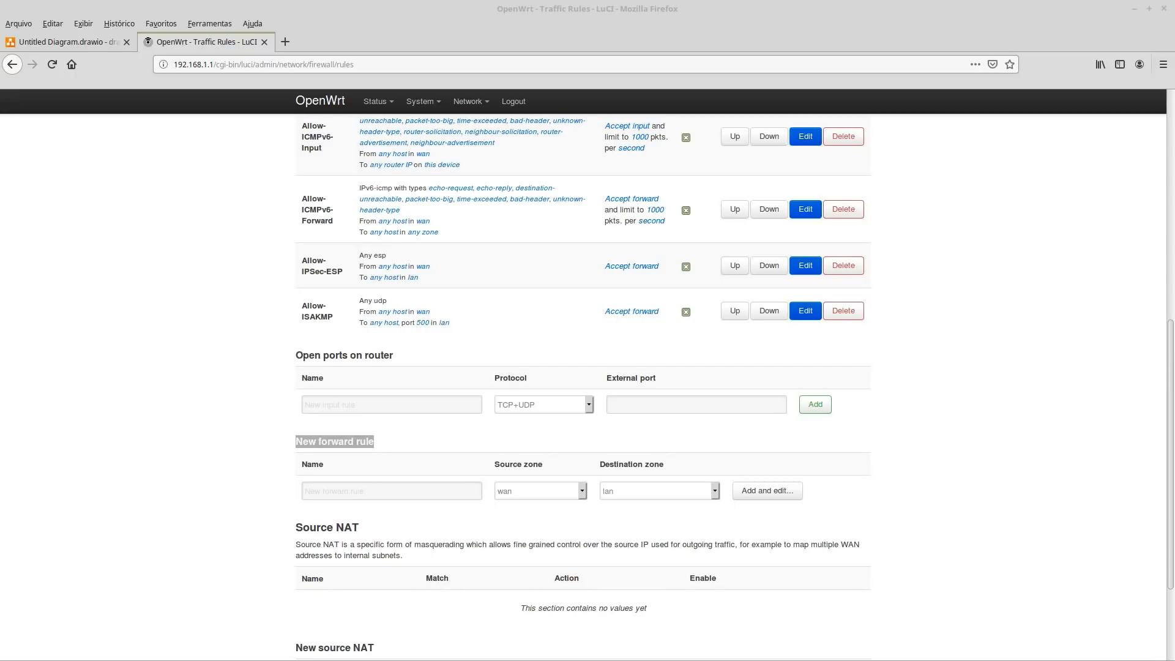
pyautogui.click(72, 44)
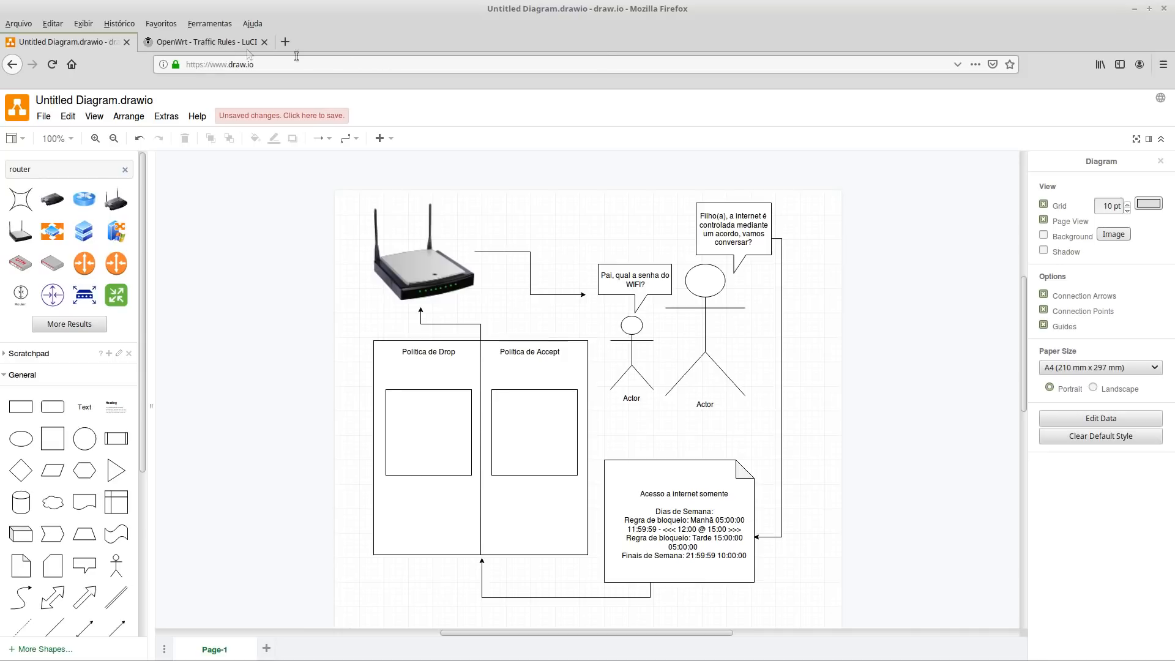
pyautogui.click(202, 41)
pyautogui.click(346, 484)
pyautogui.write('Dia_De_Semana_Manha')
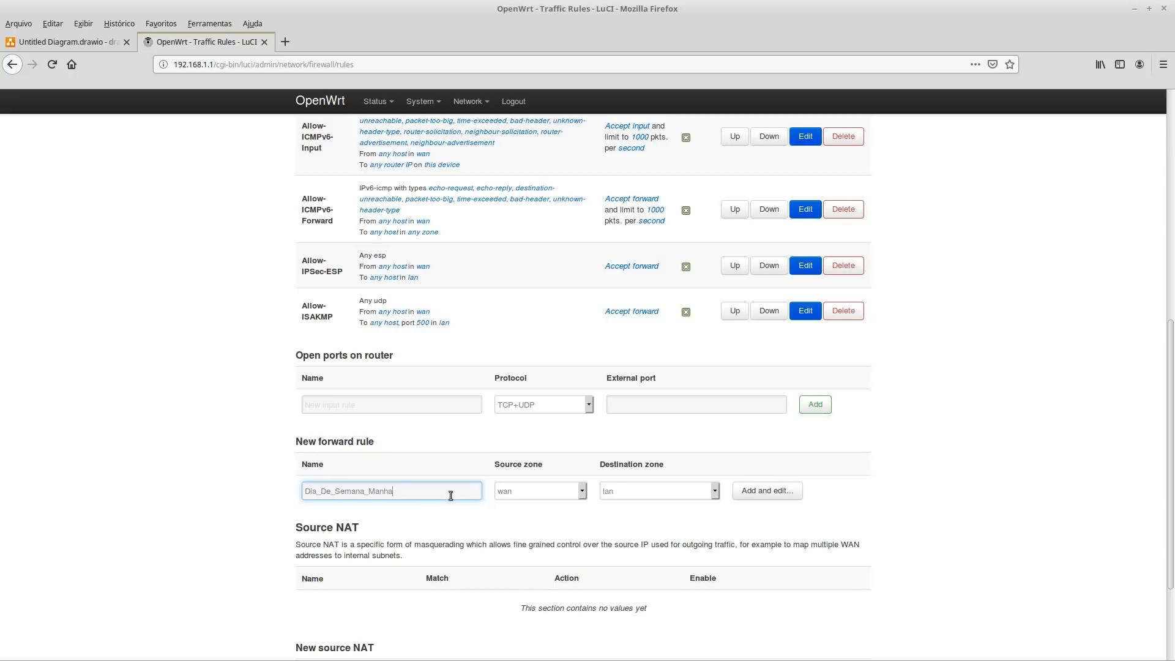
pyautogui.click(553, 490)
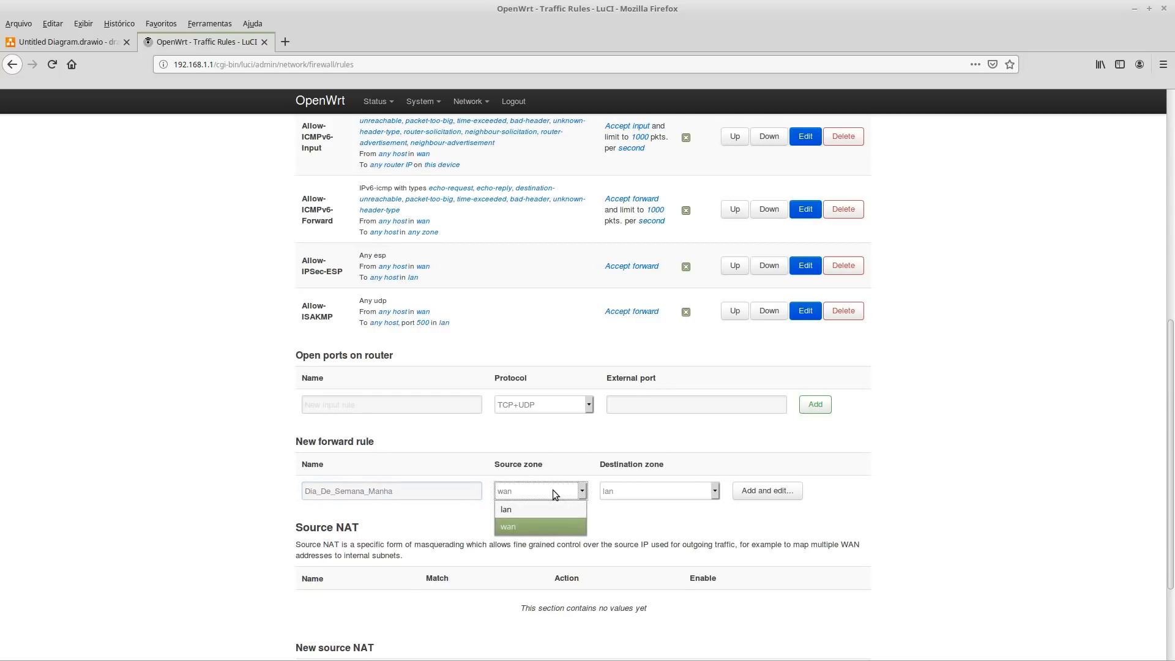
pyautogui.click(558, 525)
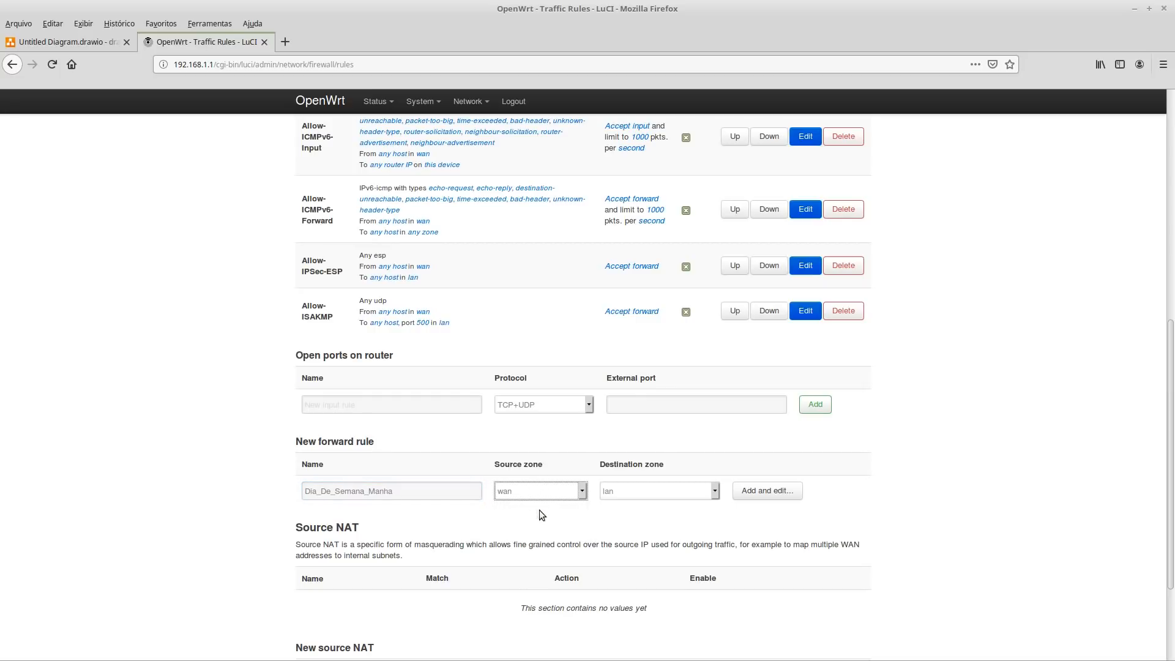
pyautogui.click(537, 489)
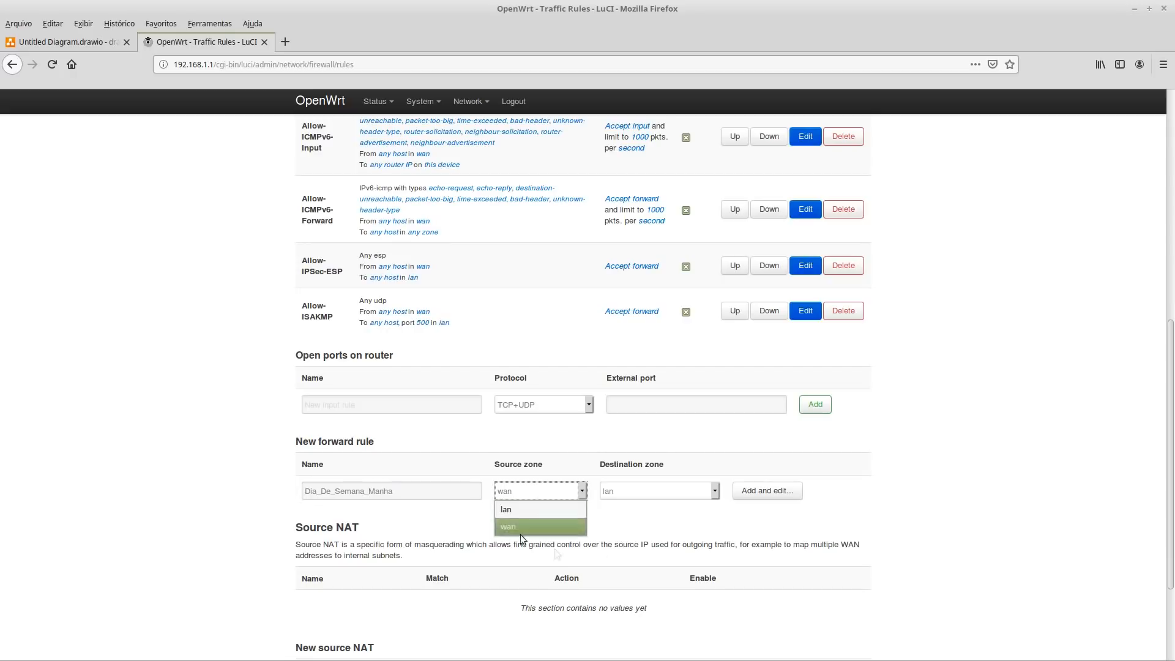
pyautogui.click(608, 511)
pyautogui.click(645, 492)
pyautogui.click(926, 536)
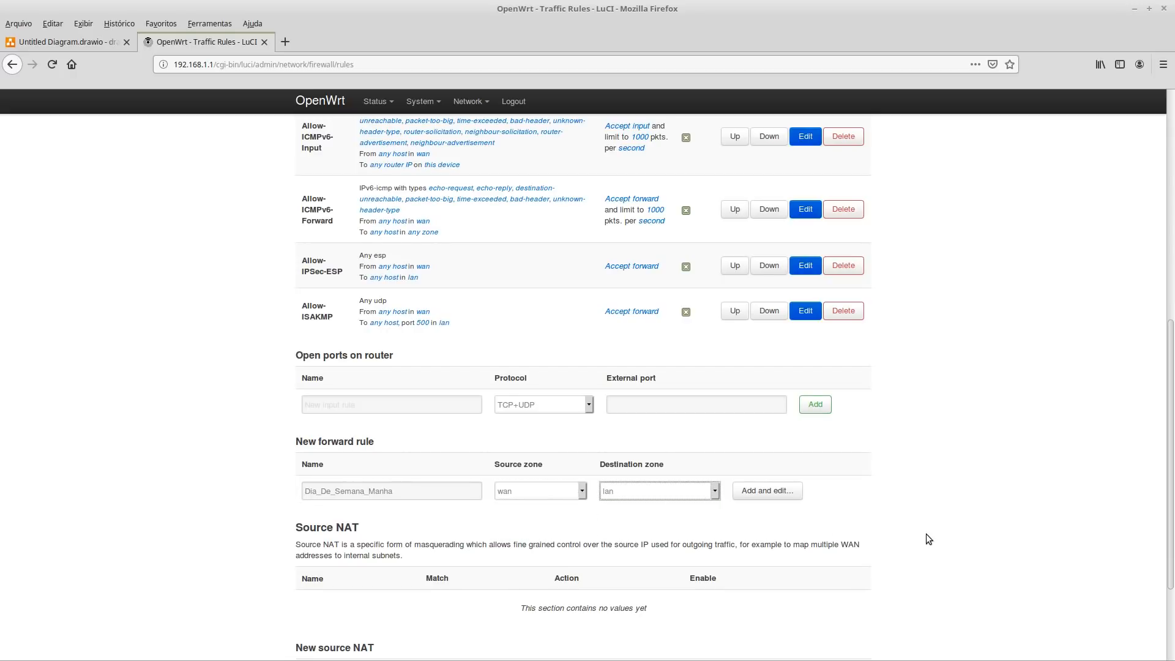
pyautogui.scroll(5, 720, 448)
pyautogui.scroll(5, 720, 448)
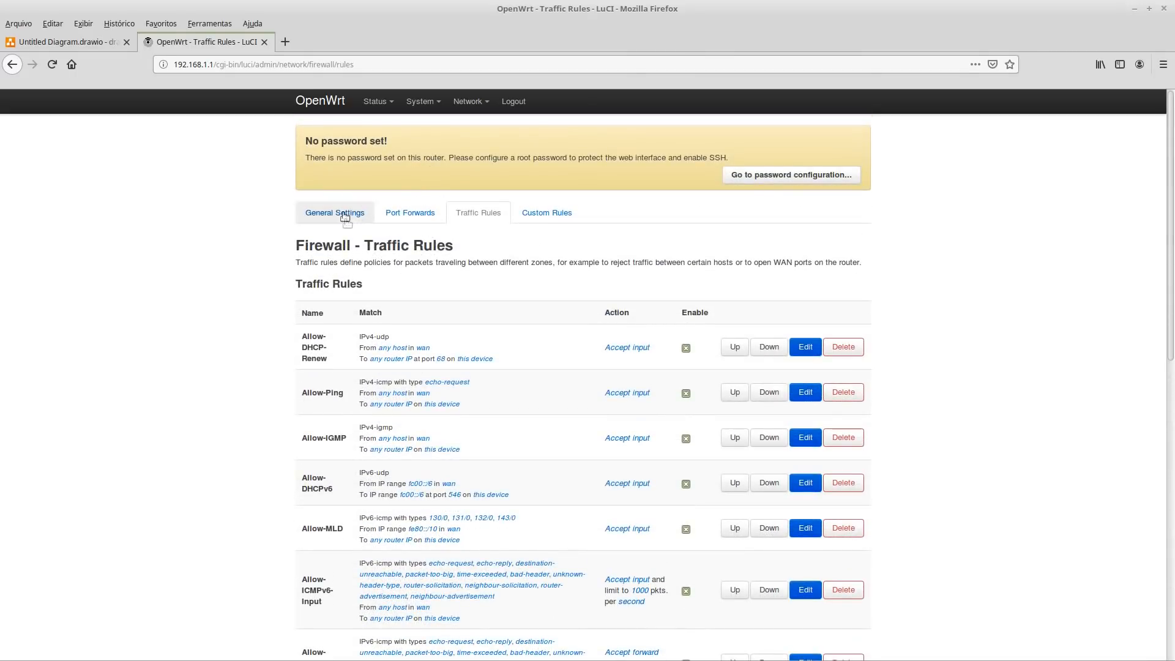
# Add a new zone in the firewall's general settings and name it Regra_Kids.
pyautogui.click(351, 216)
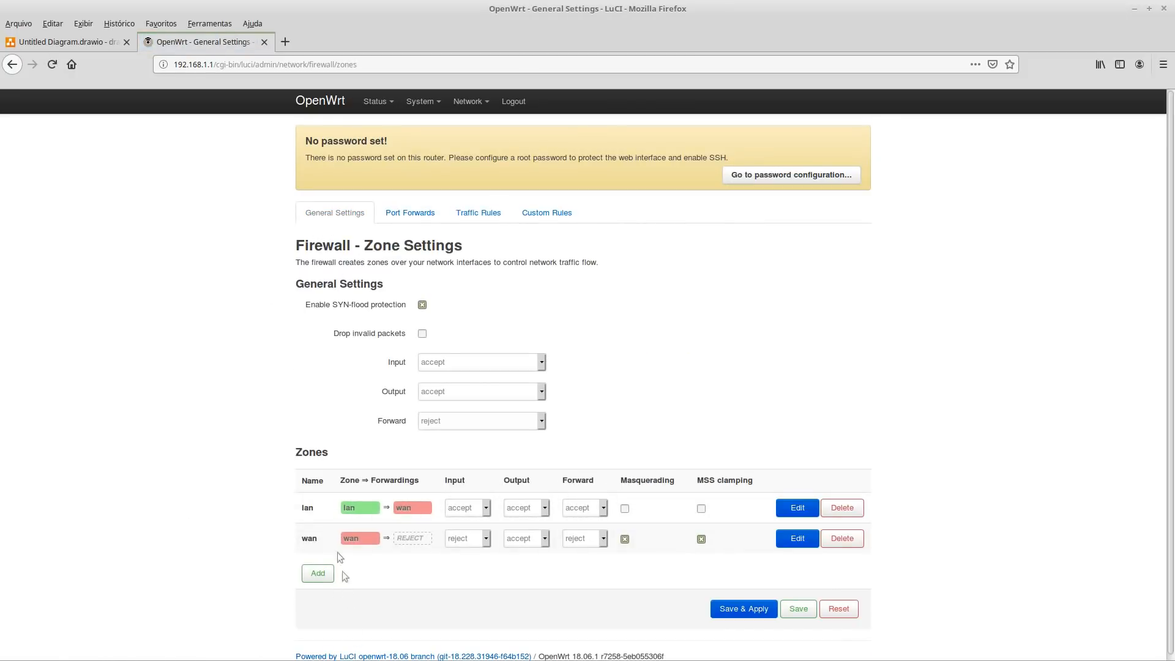
pyautogui.click(304, 573)
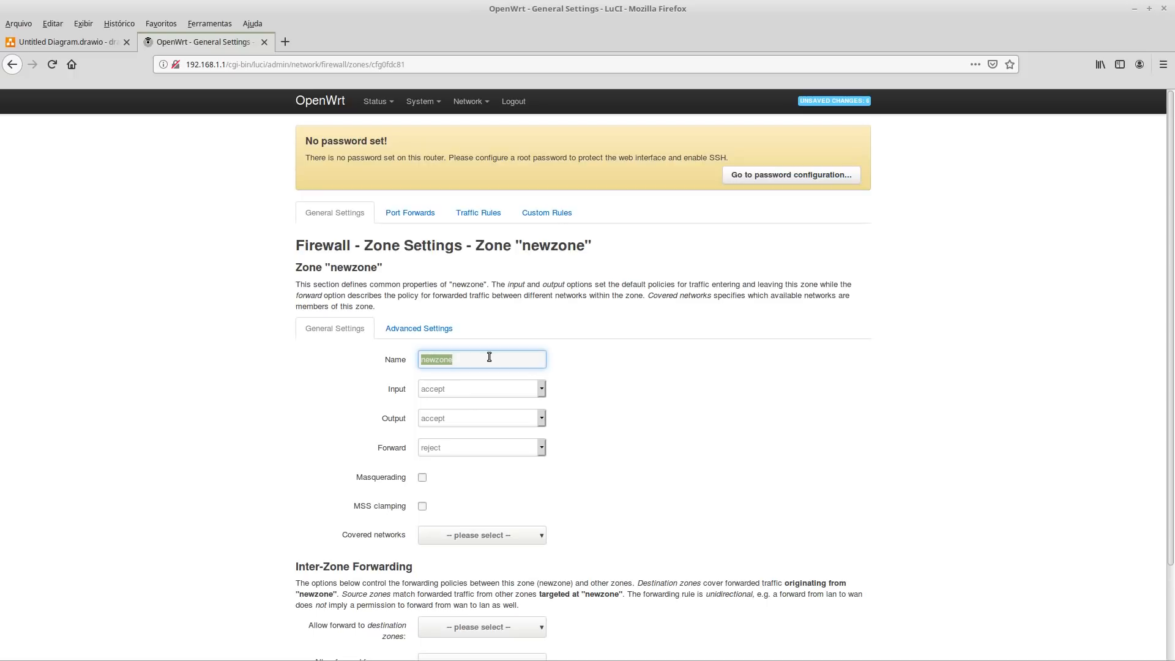
pyautogui.write('Kids_')
pyautogui.write('Regra')
pyautogui.write('_')
pyautogui.click(537, 363)
pyautogui.scroll(-1, 523, 414)
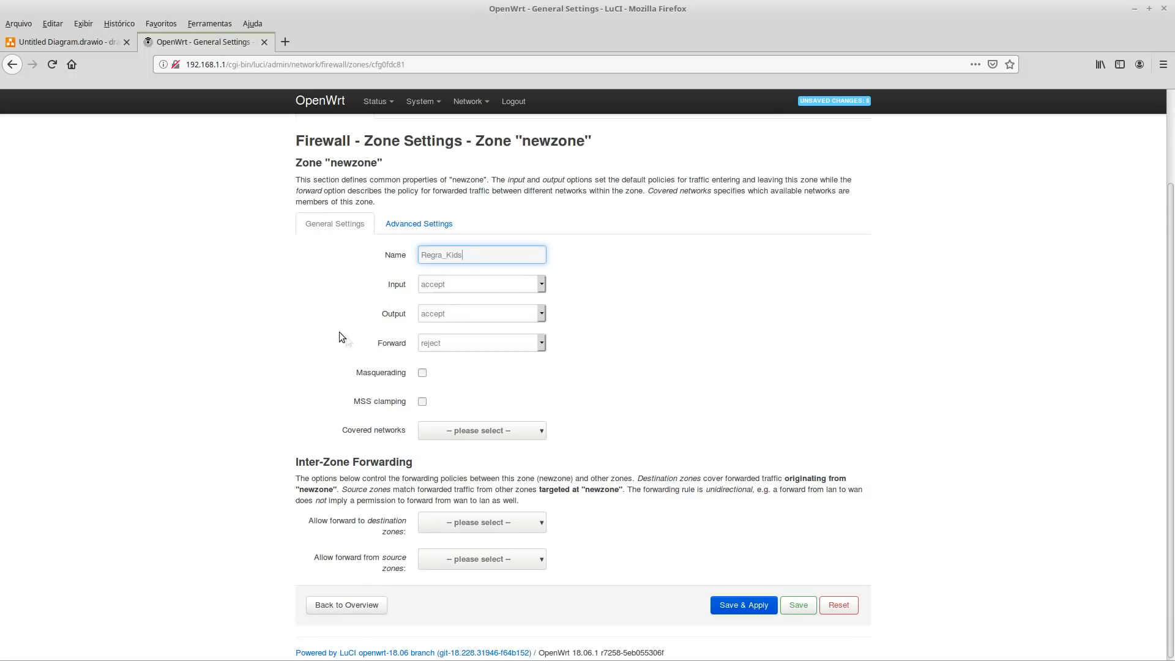
# Assign the KIDS network to the new zone's covered networks.
pyautogui.click(513, 432)
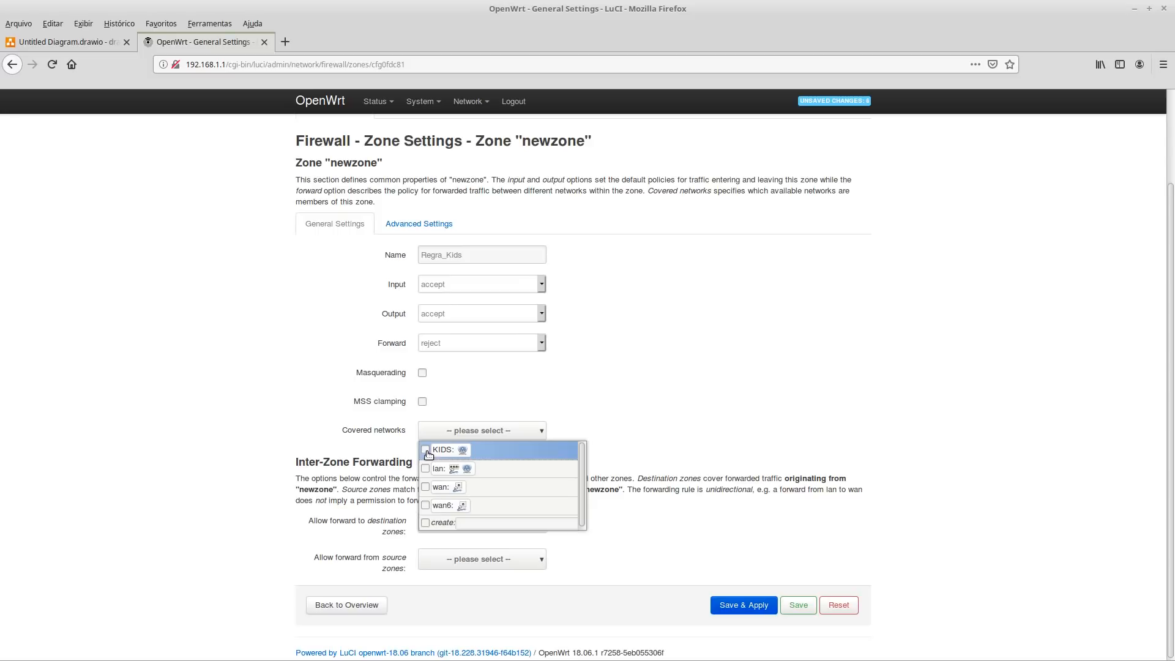
pyautogui.click(428, 454)
pyautogui.click(659, 424)
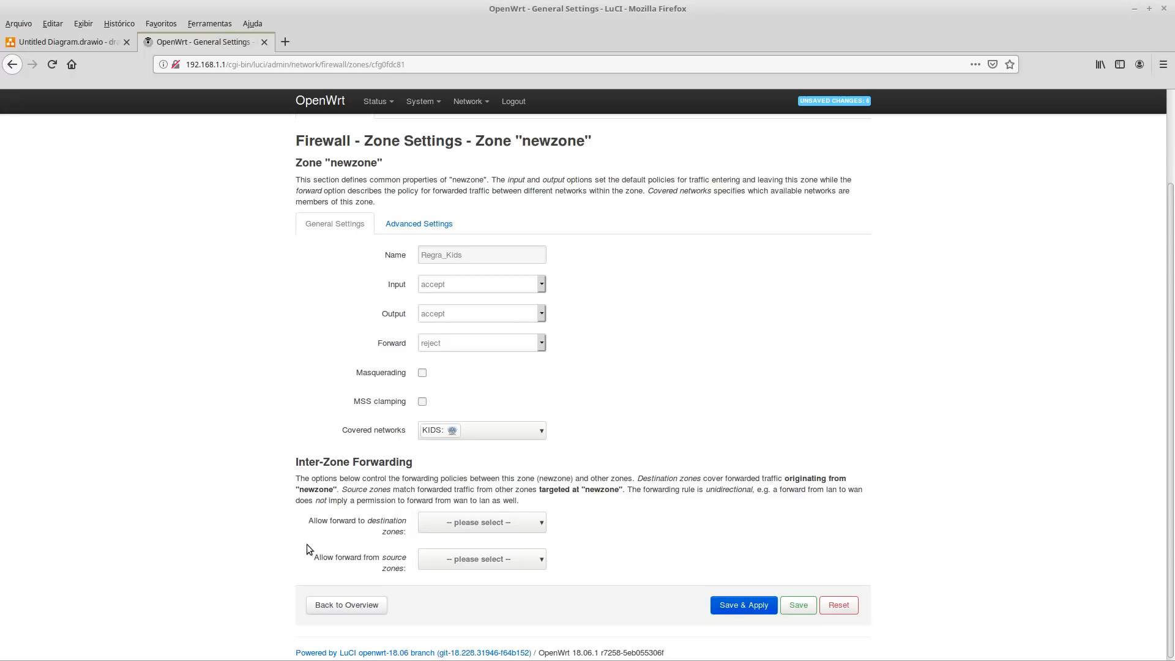
# Allow forwarding from the new zone to the wan destination zone, save and apply, and check its entry in the zone list.
pyautogui.click(478, 525)
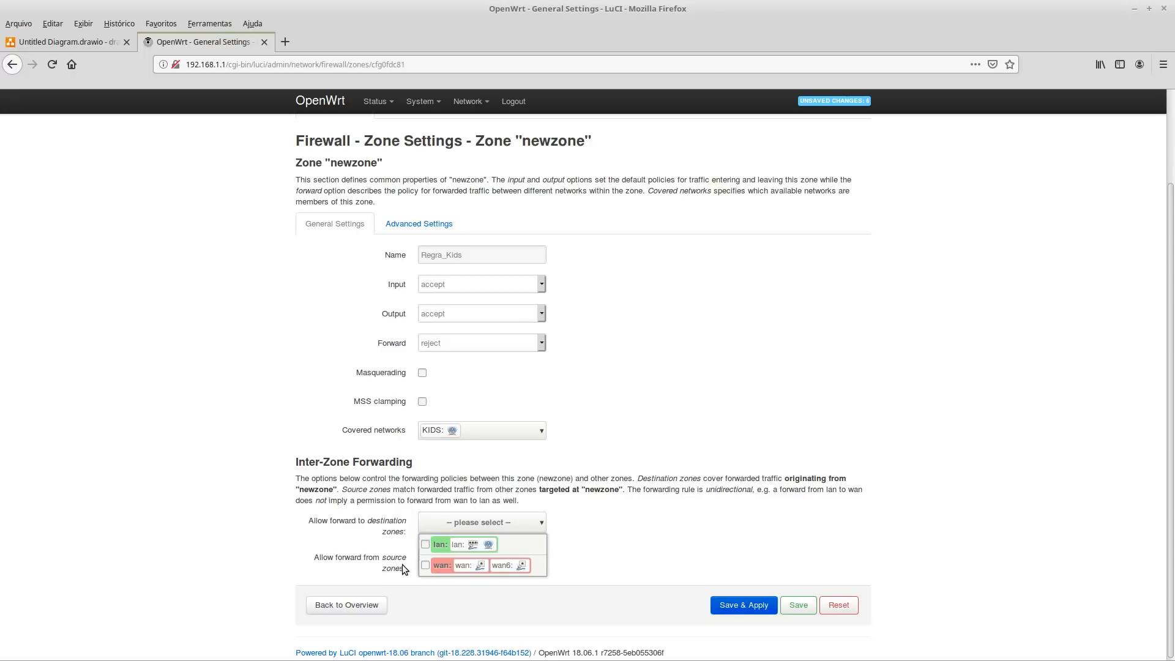
pyautogui.click(425, 565)
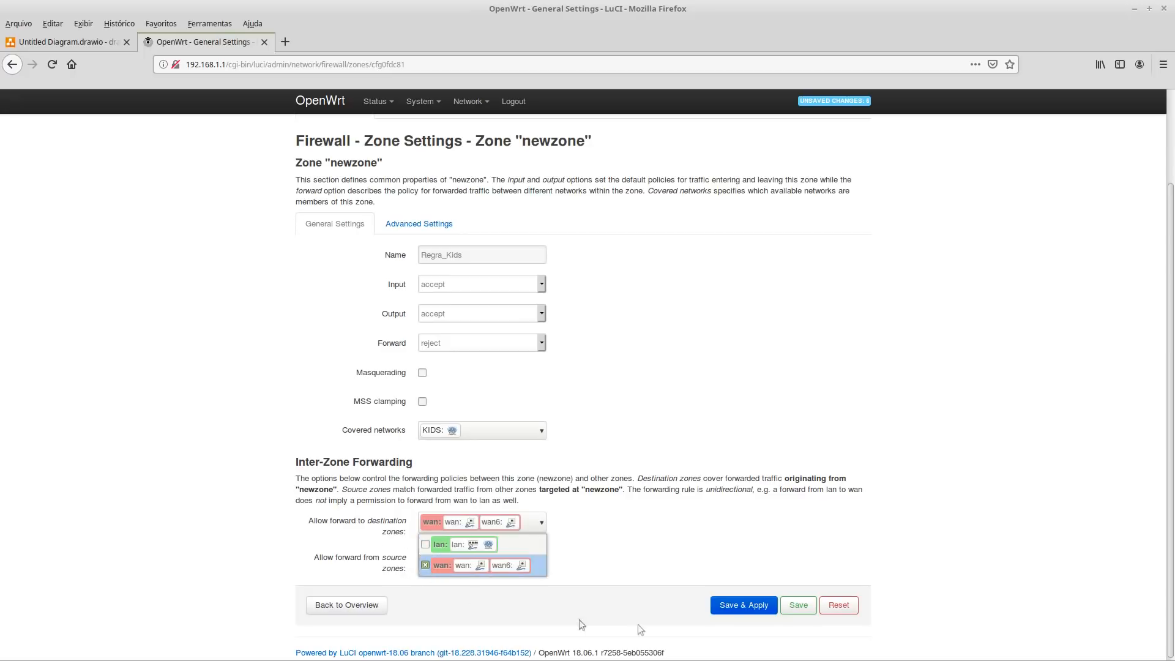
pyautogui.click(732, 569)
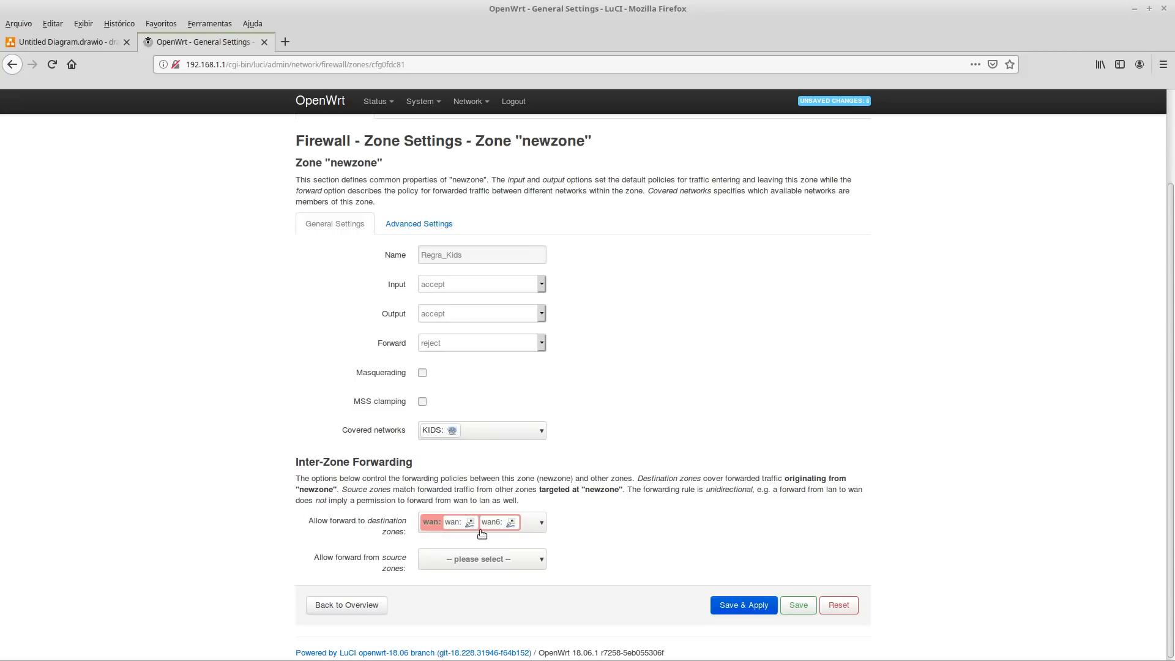
pyautogui.click(755, 610)
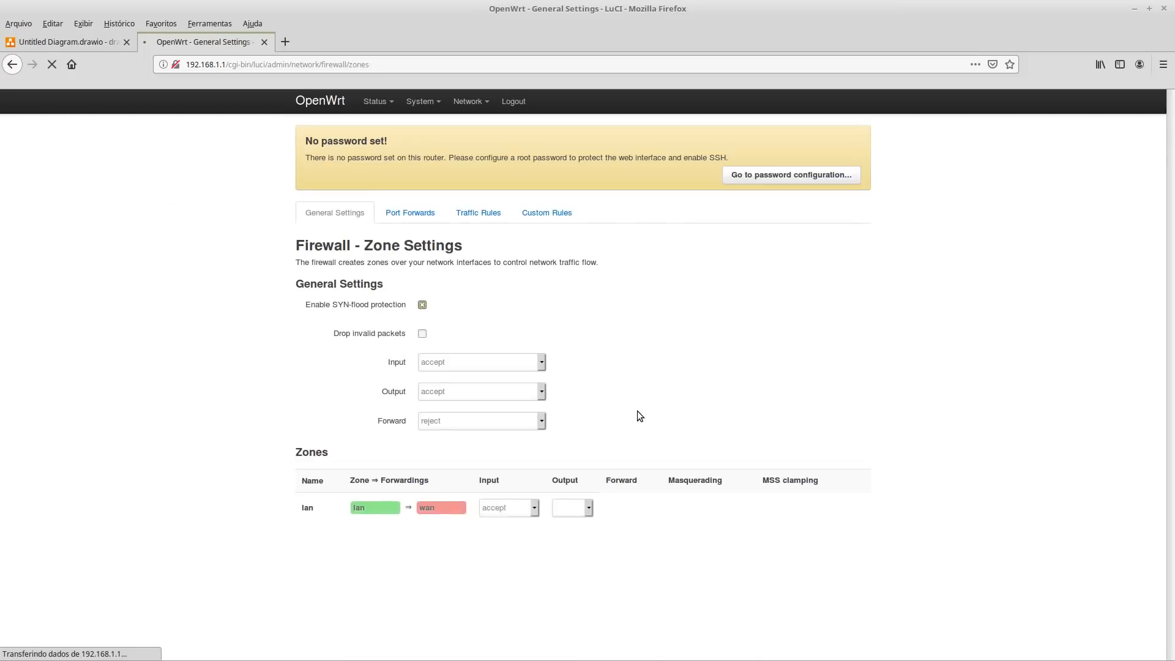
pyautogui.moveTo(373, 560)
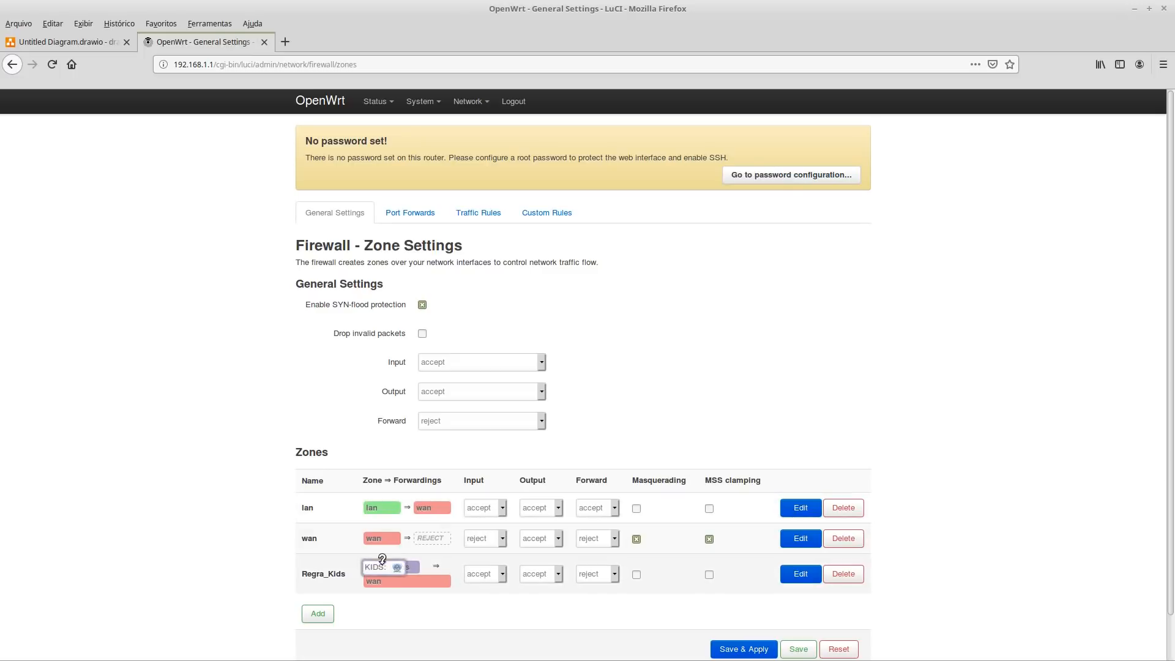
pyautogui.moveTo(385, 580)
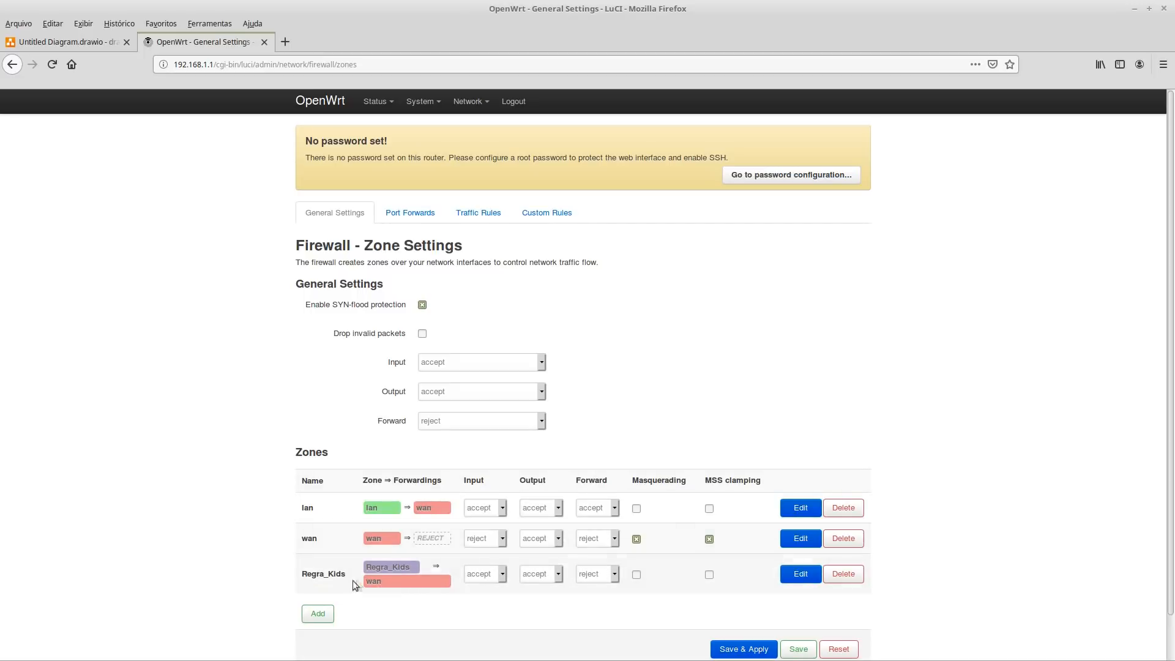
# Go to the firewall's traffic rules and name a new forward rule Dia_de_Semana_Manhã.
pyautogui.click(805, 575)
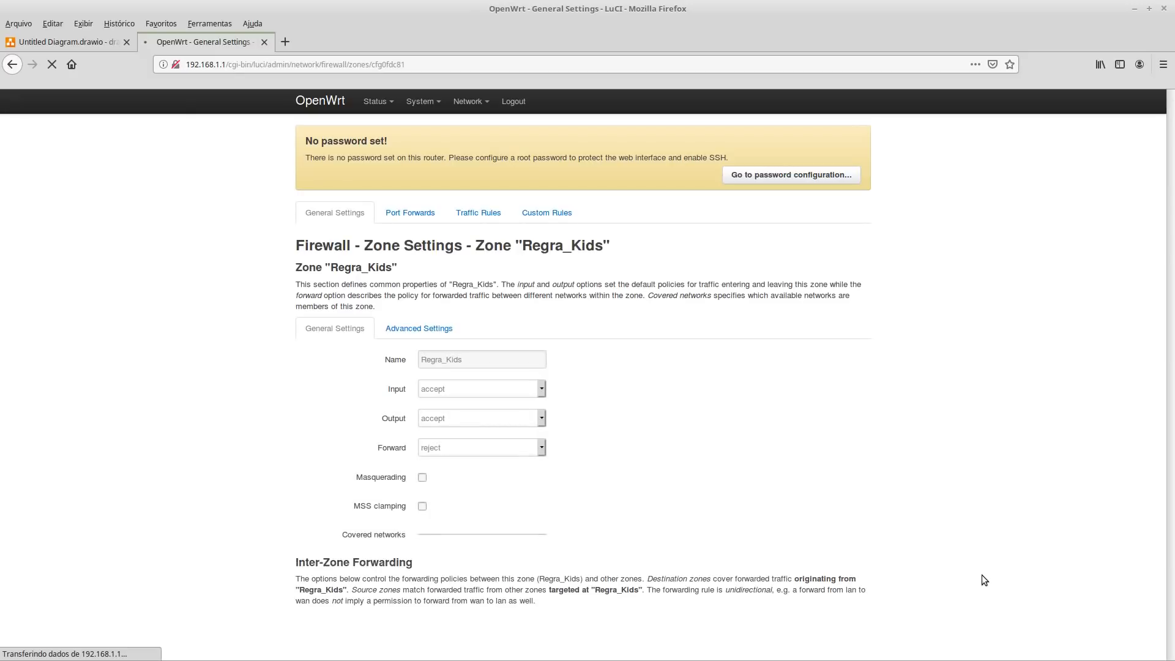
pyautogui.click(478, 212)
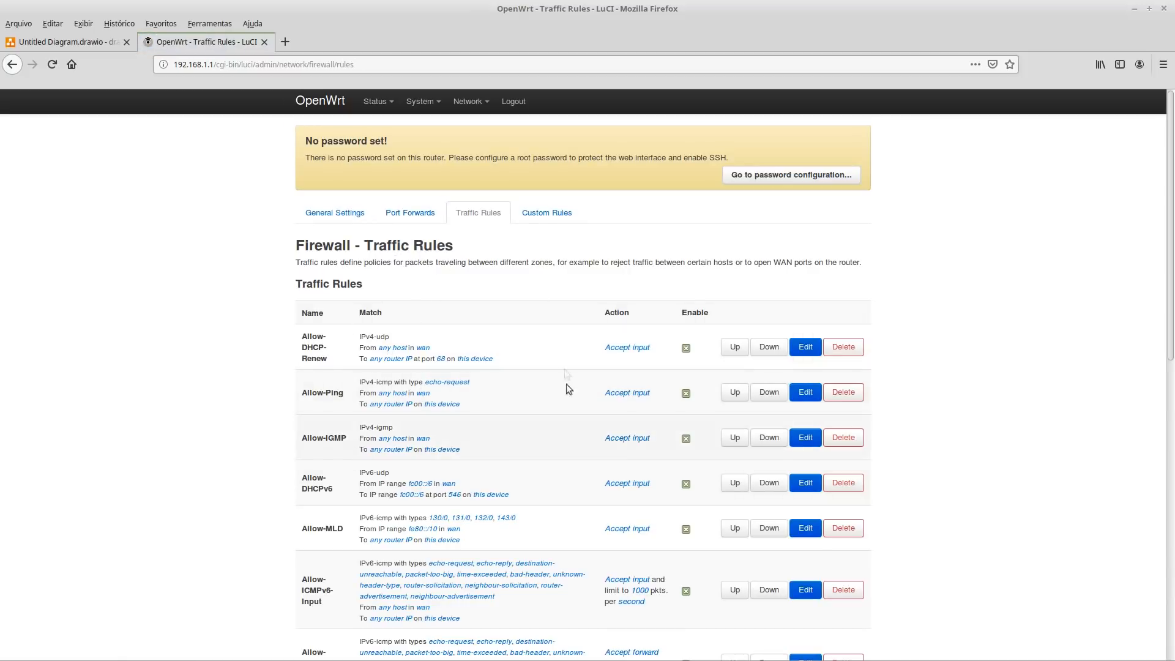
pyautogui.scroll(-10, 514, 477)
pyautogui.scroll(-4, 427, 436)
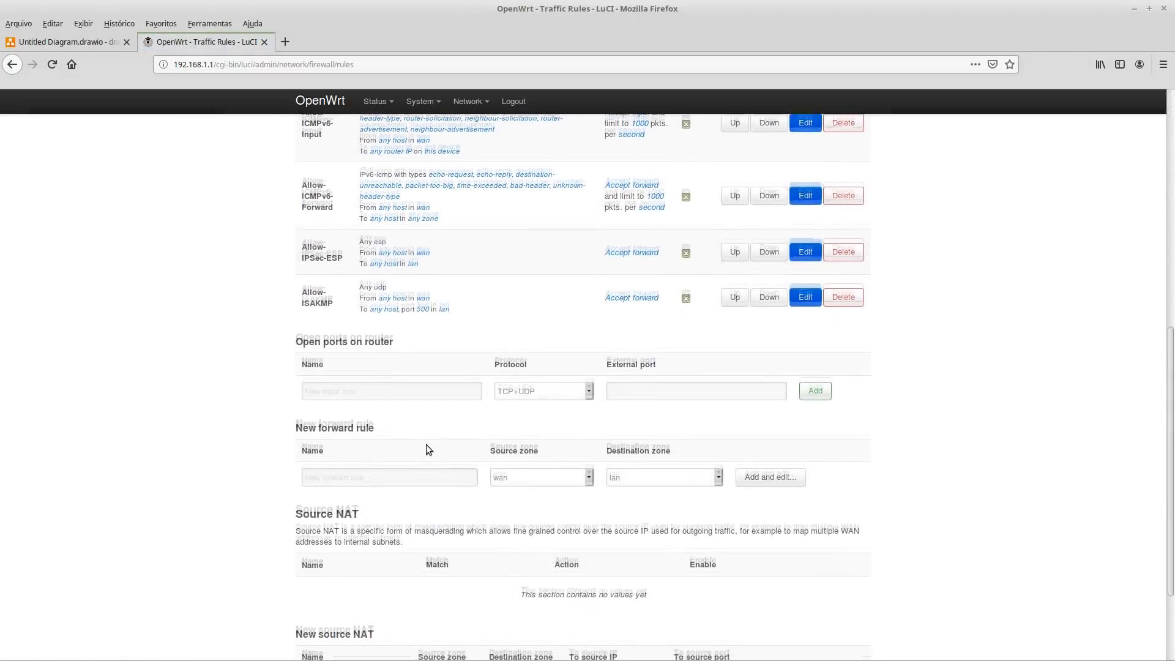
pyautogui.click(403, 459)
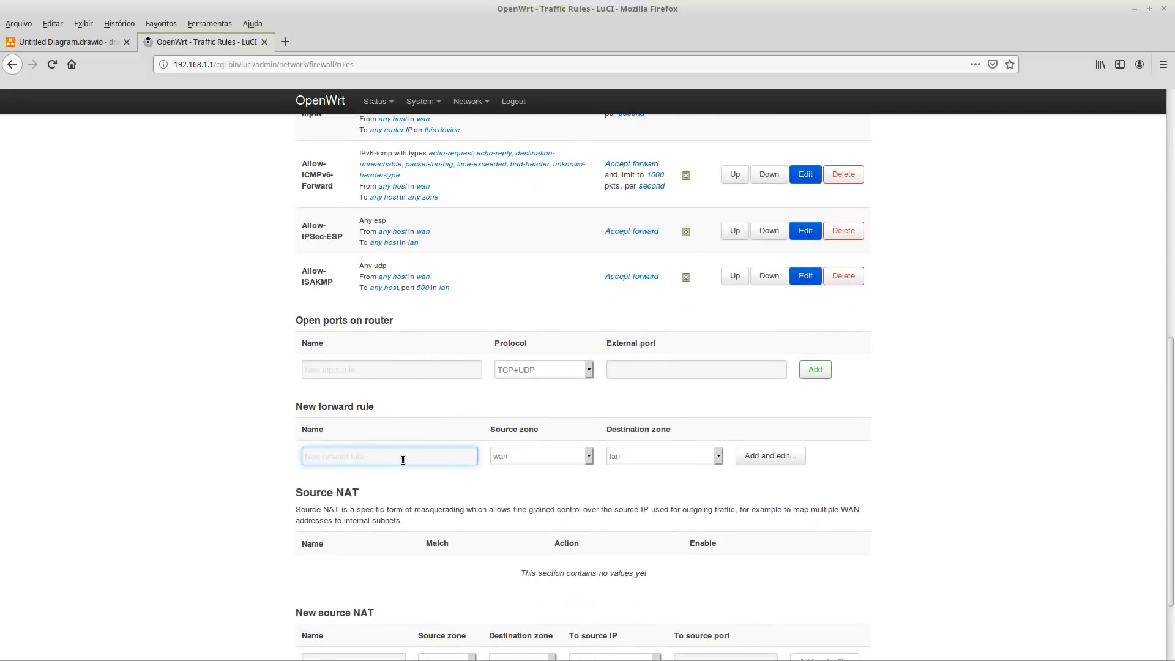
pyautogui.write('R')
pyautogui.write('e')
pyautogui.press('BackSpace')
pyautogui.press('BackSpace')
pyautogui.write('Dia_de_Semana_Manhã')
# Set the new forward rule's source zone to Regra_Kids and its destination zone to wan.
pyautogui.click(570, 461)
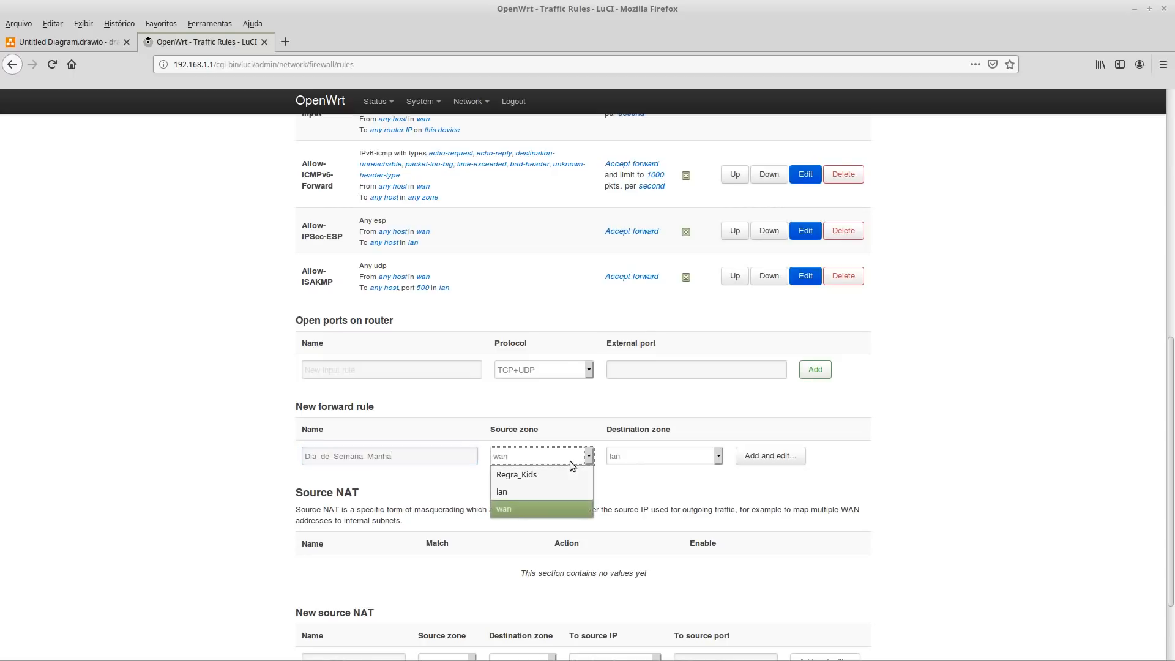
pyautogui.click(533, 476)
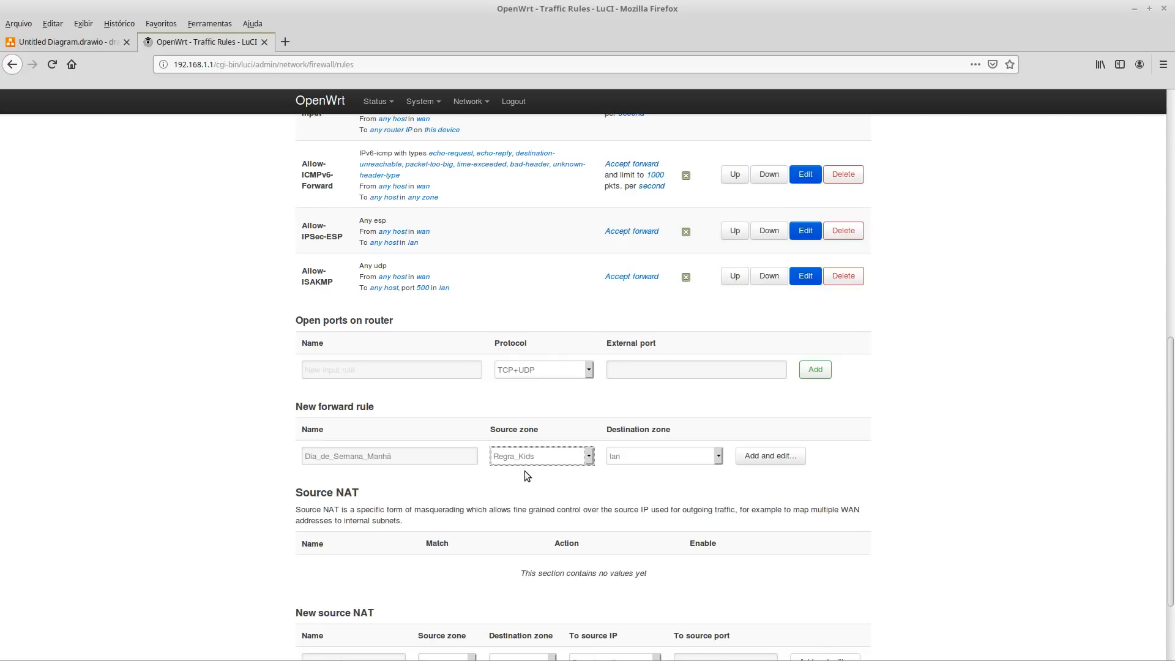
pyautogui.click(645, 458)
pyautogui.click(638, 508)
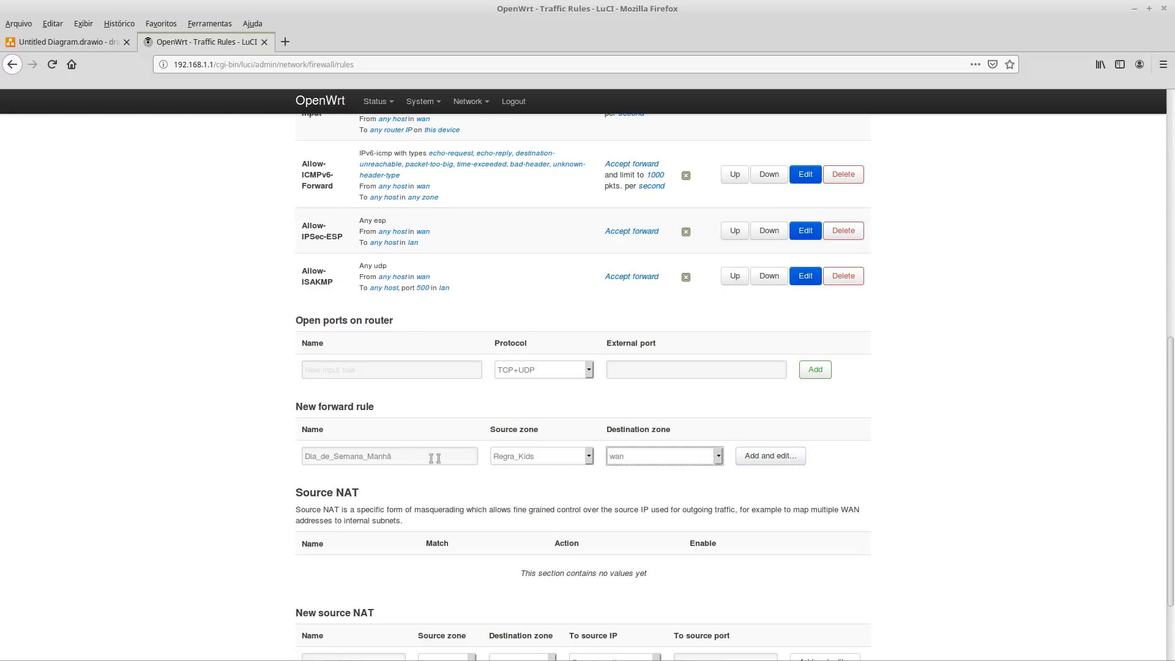
# Check the blocking schedule in the draw.io diagram, then add the new forward rule in OpenWrt and open it for editing.
pyautogui.tripleClick(297, 406)
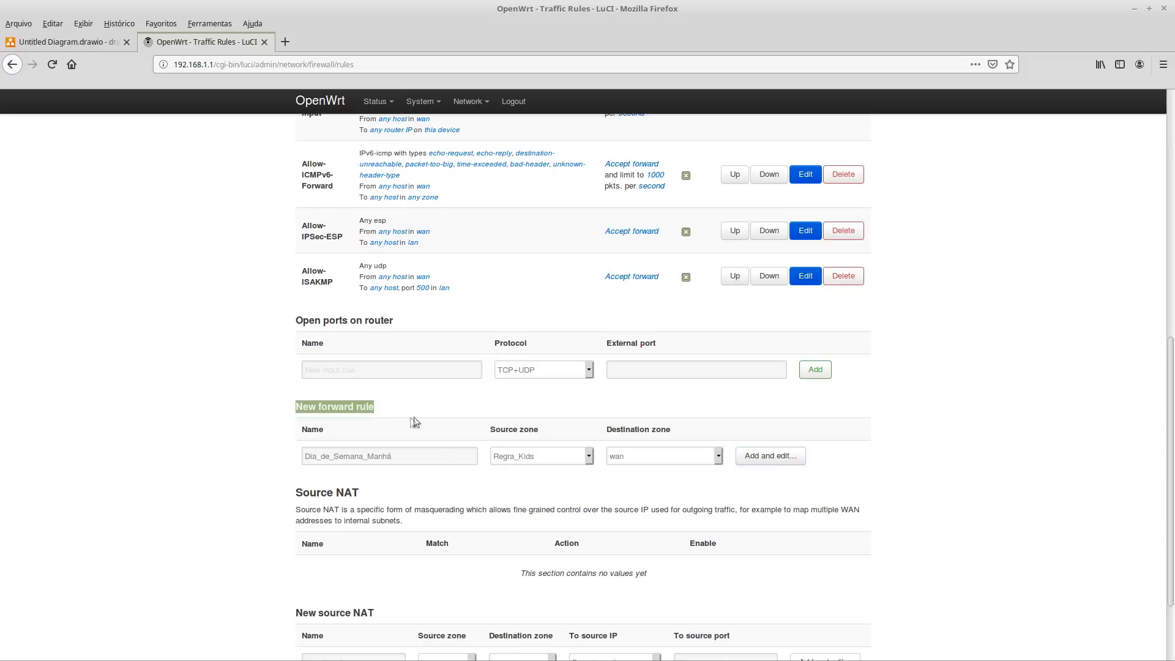
pyautogui.click(315, 456)
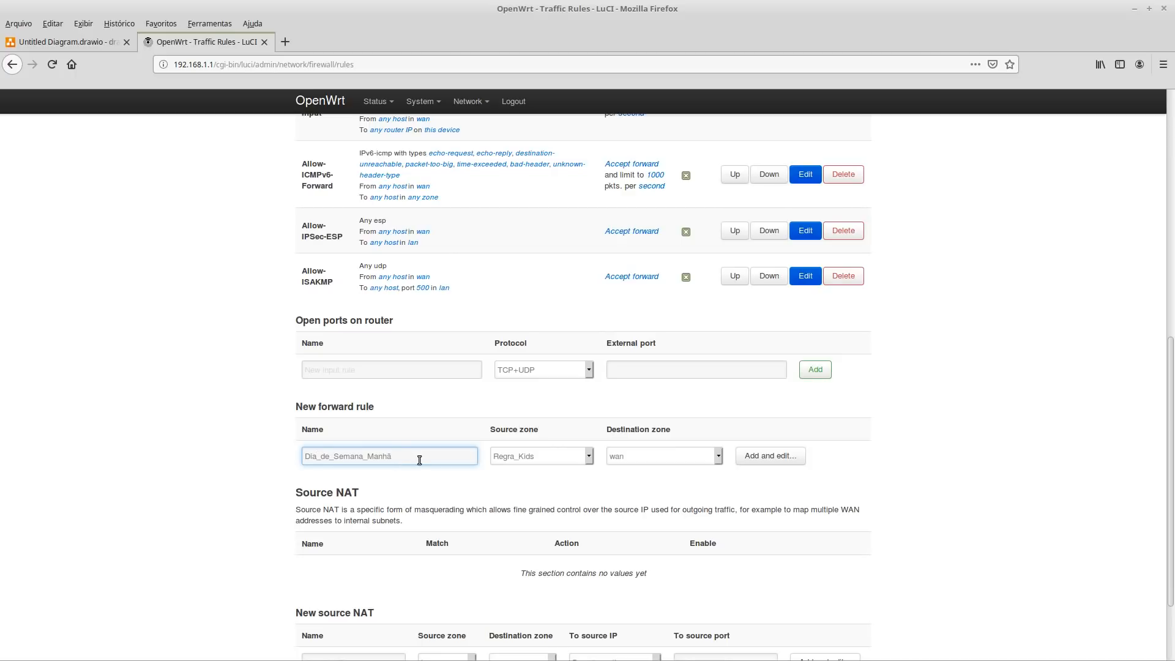
pyautogui.click(73, 40)
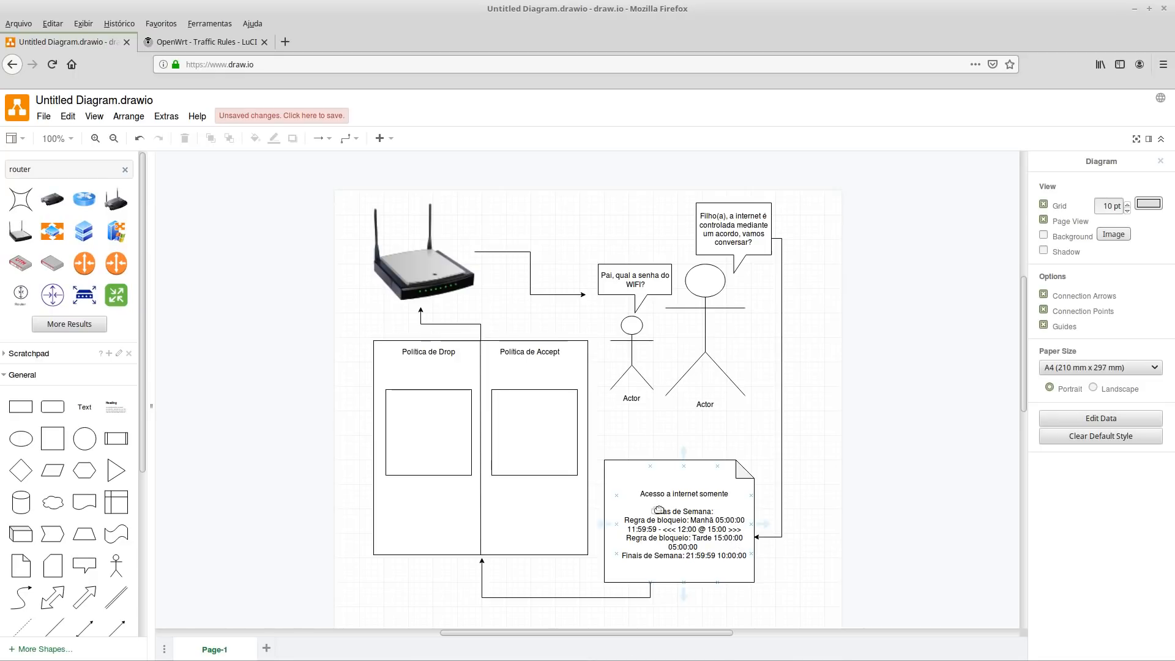
pyautogui.click(230, 51)
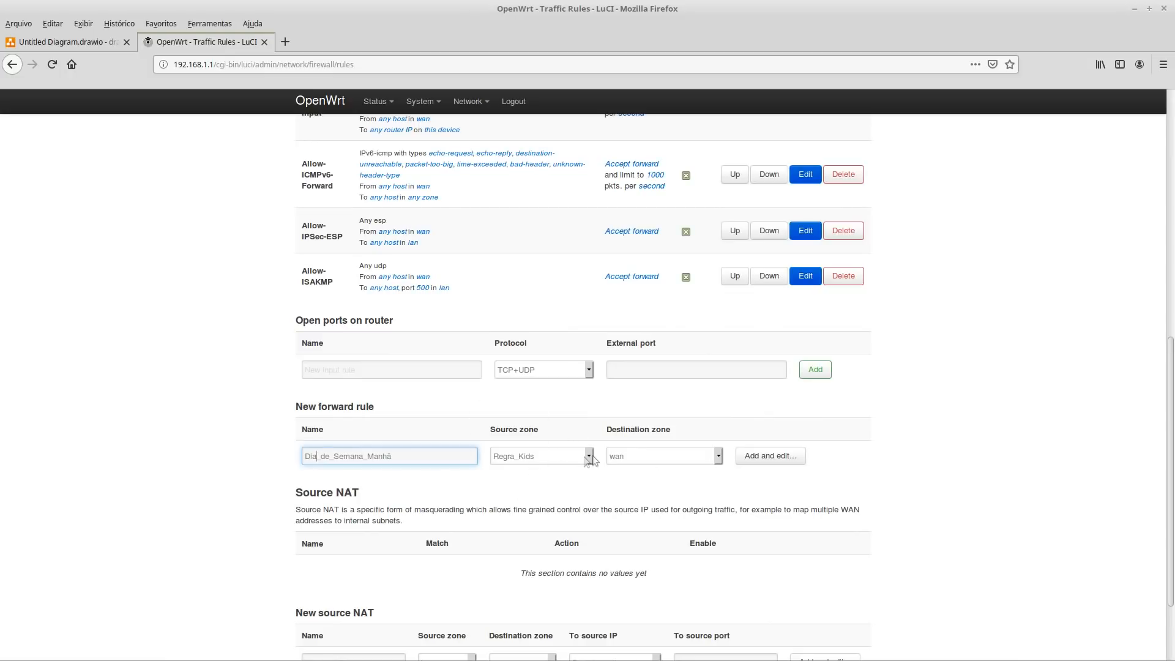
pyautogui.click(770, 456)
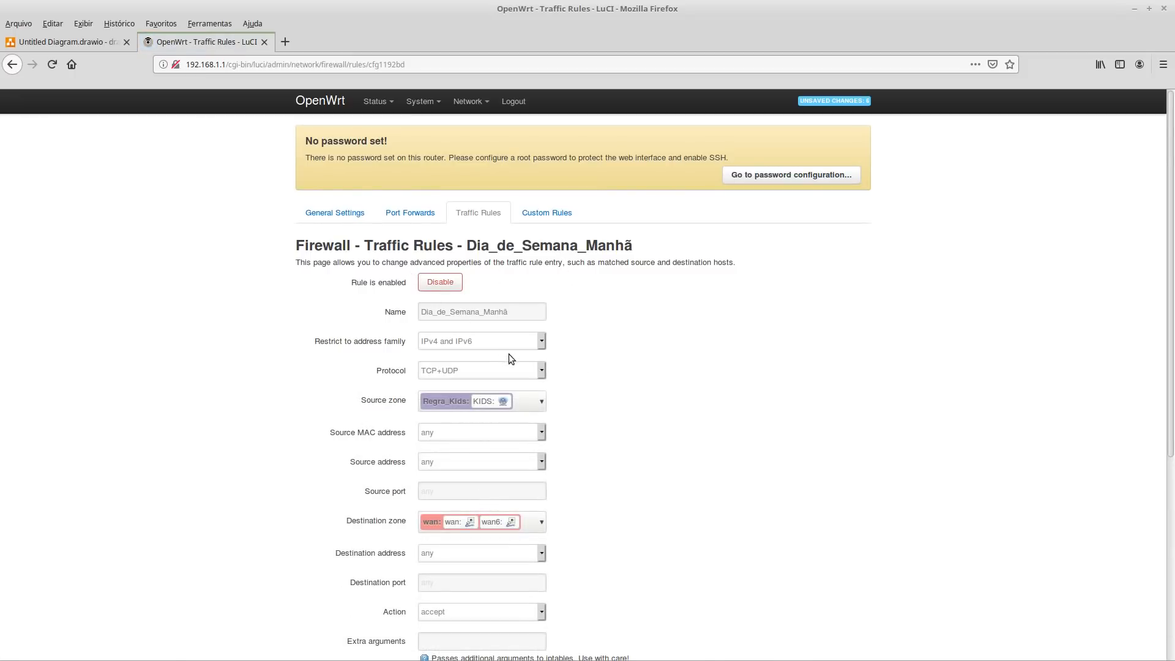
# Restrict the rule's week days to Monday, Tuesday, Wednesday, Thursday and Friday.
pyautogui.scroll(-3, 843, 400)
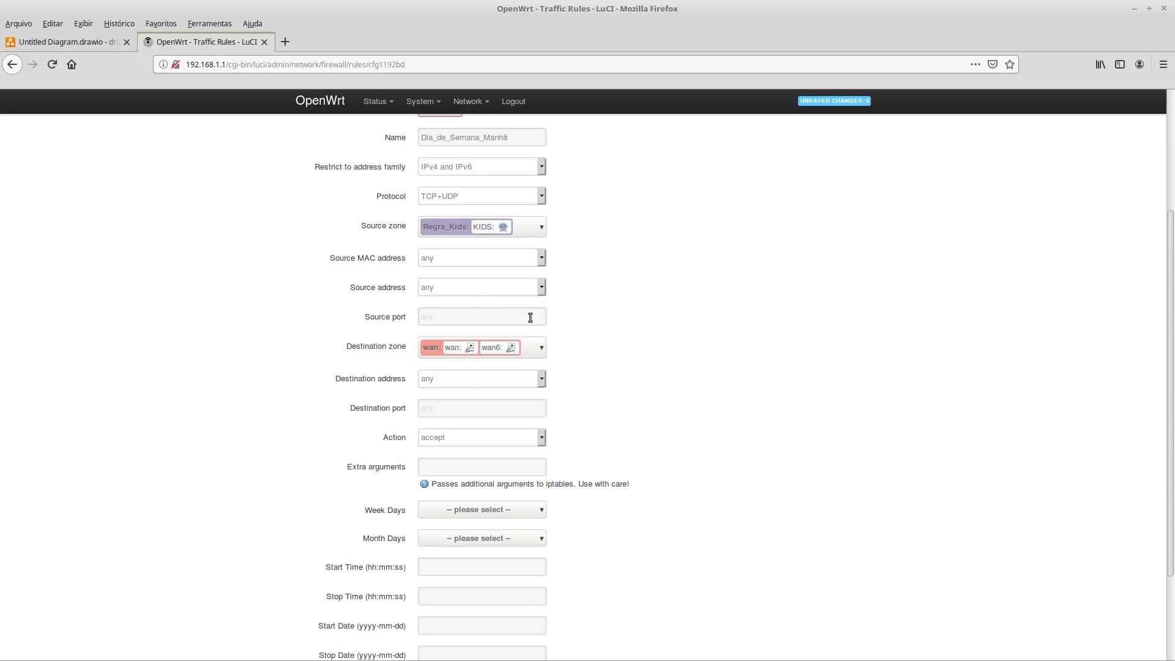
pyautogui.scroll(-4, 532, 306)
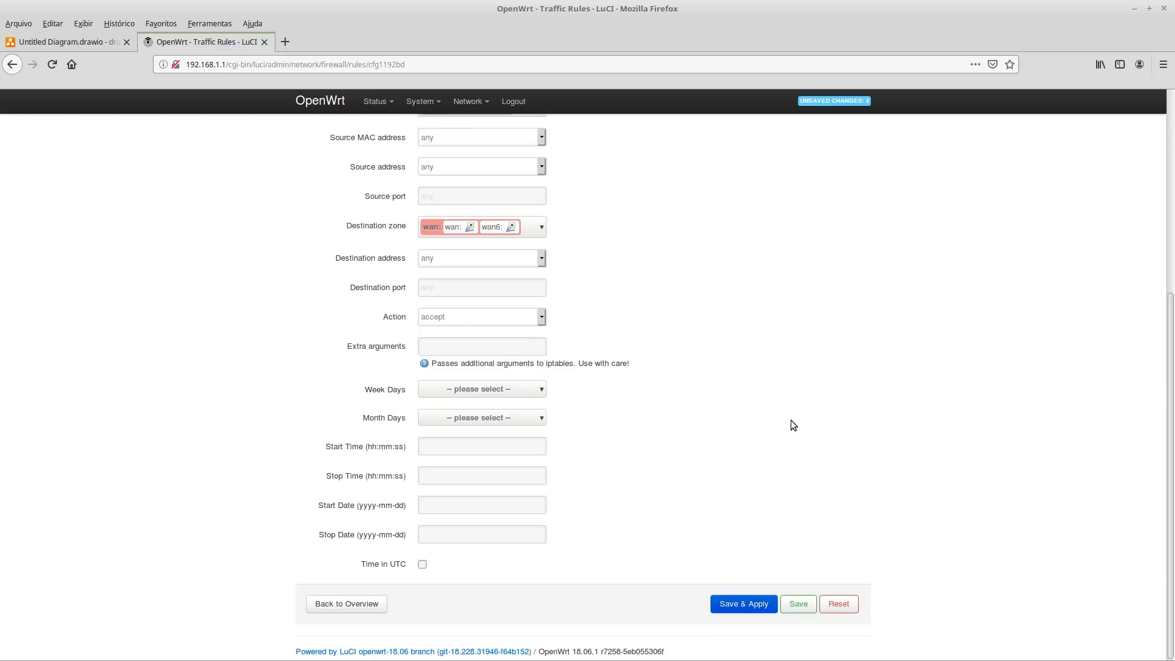
pyautogui.click(476, 390)
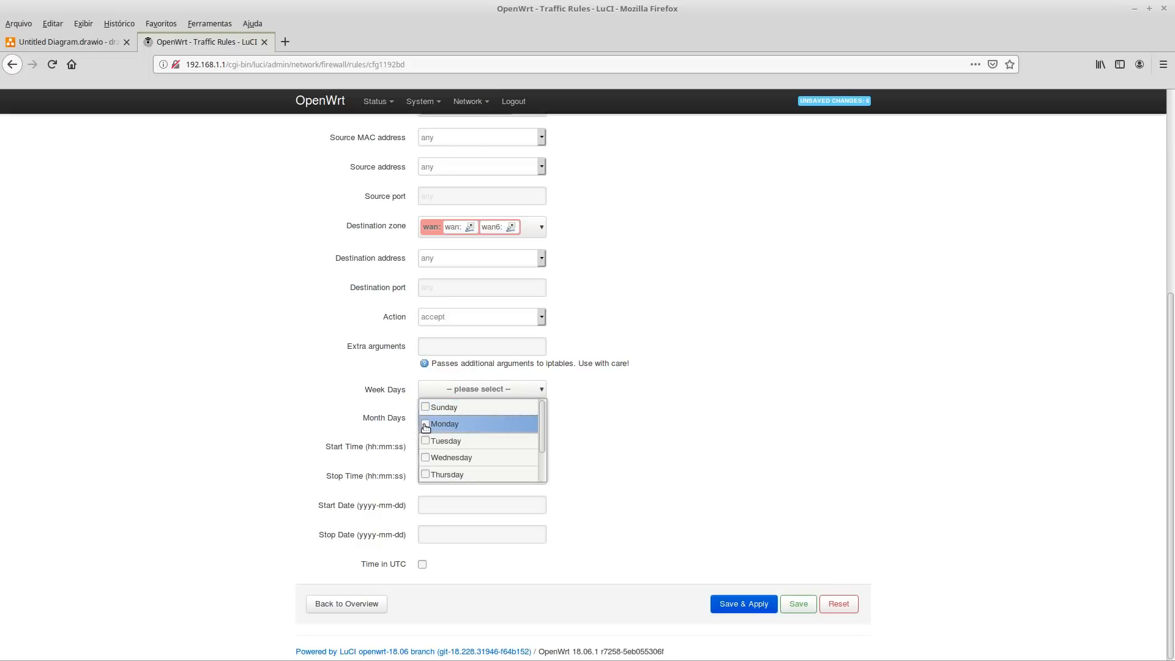
pyautogui.click(425, 426)
pyautogui.click(426, 441)
pyautogui.click(426, 458)
pyautogui.click(426, 475)
pyautogui.click(449, 459)
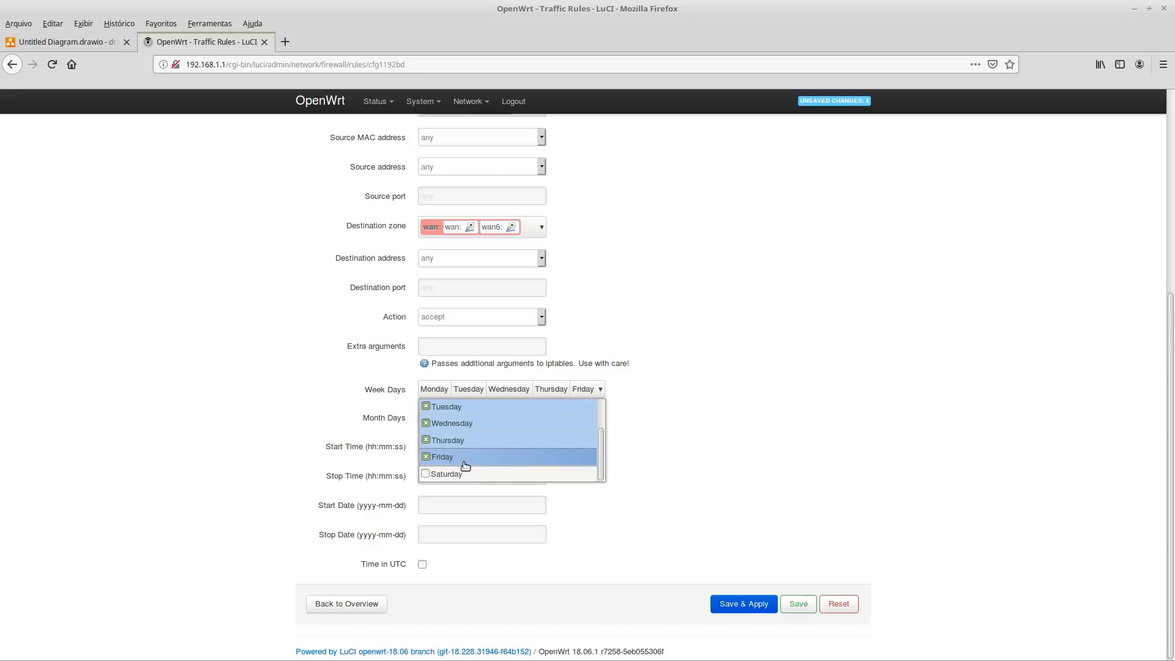
pyautogui.scroll(2, 485, 474)
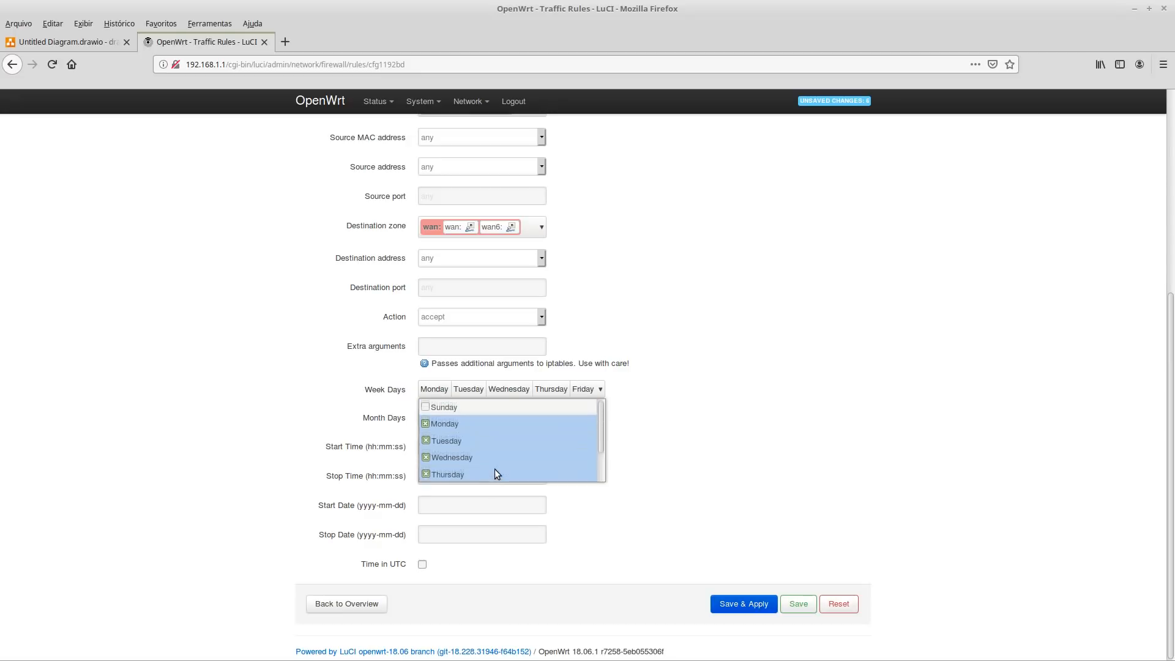
pyautogui.scroll(-2, 494, 453)
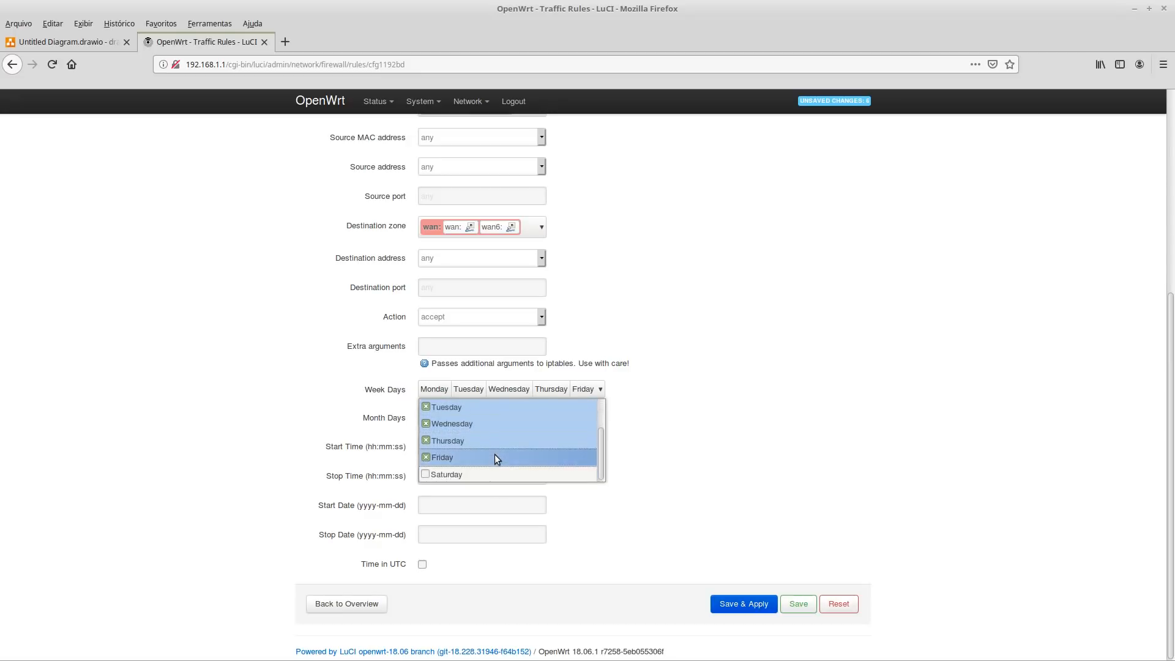
pyautogui.scroll(2, 494, 454)
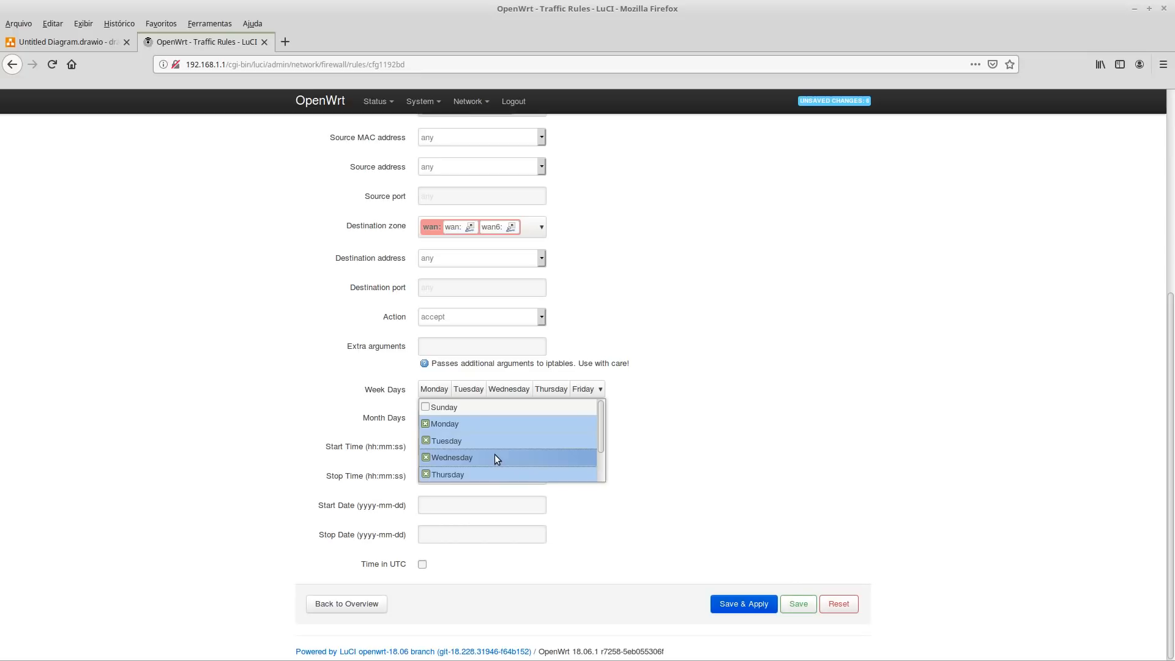
pyautogui.click(785, 423)
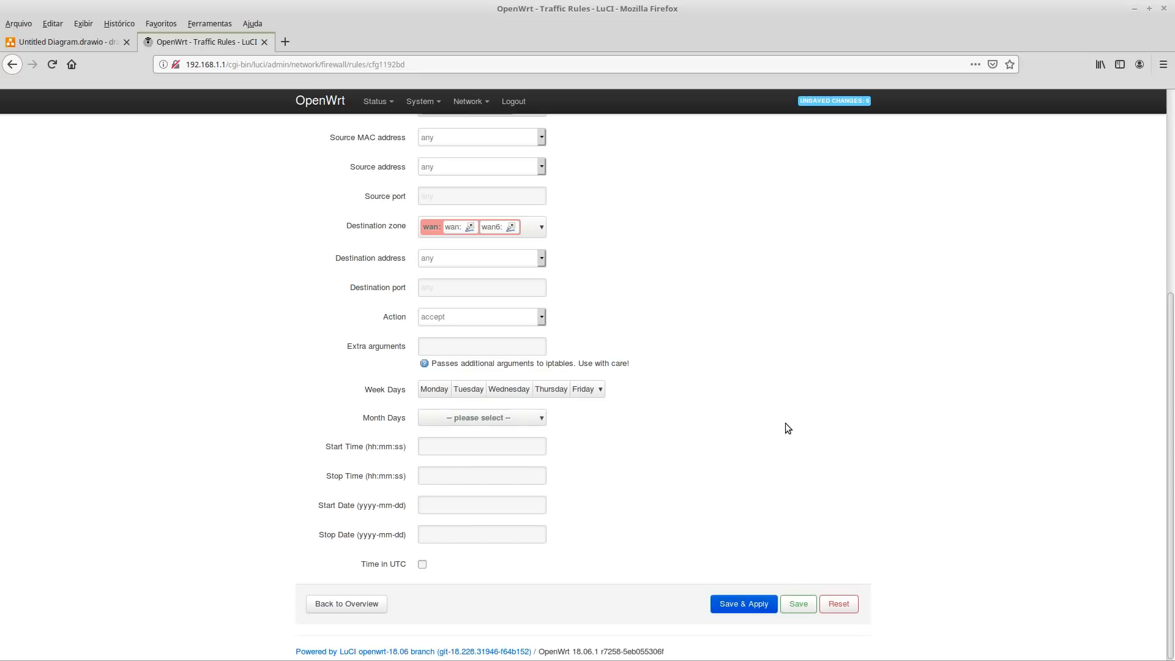
# Select days 1 through 30 in the rule's month days.
pyautogui.click(515, 421)
pyautogui.click(427, 441)
pyautogui.click(430, 453)
pyautogui.click(430, 469)
pyautogui.click(430, 486)
pyautogui.click(430, 502)
pyautogui.click(430, 520)
pyautogui.click(430, 535)
pyautogui.scroll(-2, 433, 530)
pyautogui.click(435, 489)
pyautogui.click(437, 511)
pyautogui.click(436, 524)
pyautogui.click(438, 541)
pyautogui.click(438, 558)
pyautogui.click(439, 574)
pyautogui.click(439, 591)
pyautogui.click(464, 591)
pyautogui.scroll(-4, 464, 563)
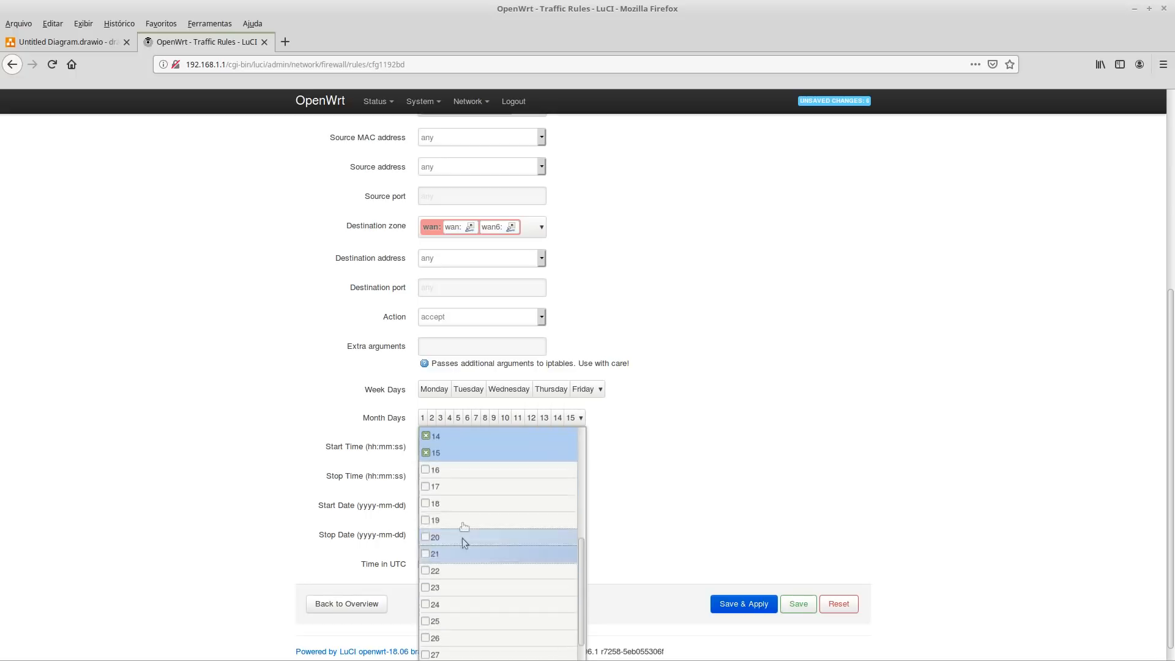
pyautogui.click(460, 472)
pyautogui.click(453, 487)
pyautogui.click(448, 503)
pyautogui.click(442, 520)
pyautogui.click(436, 537)
pyautogui.click(434, 553)
pyautogui.click(438, 570)
pyautogui.click(443, 589)
pyautogui.scroll(-3, 453, 581)
pyautogui.click(456, 548)
pyautogui.click(455, 564)
pyautogui.click(448, 582)
pyautogui.click(442, 600)
pyautogui.click(440, 616)
pyautogui.click(439, 632)
pyautogui.click(439, 650)
pyautogui.scroll(-1, 483, 606)
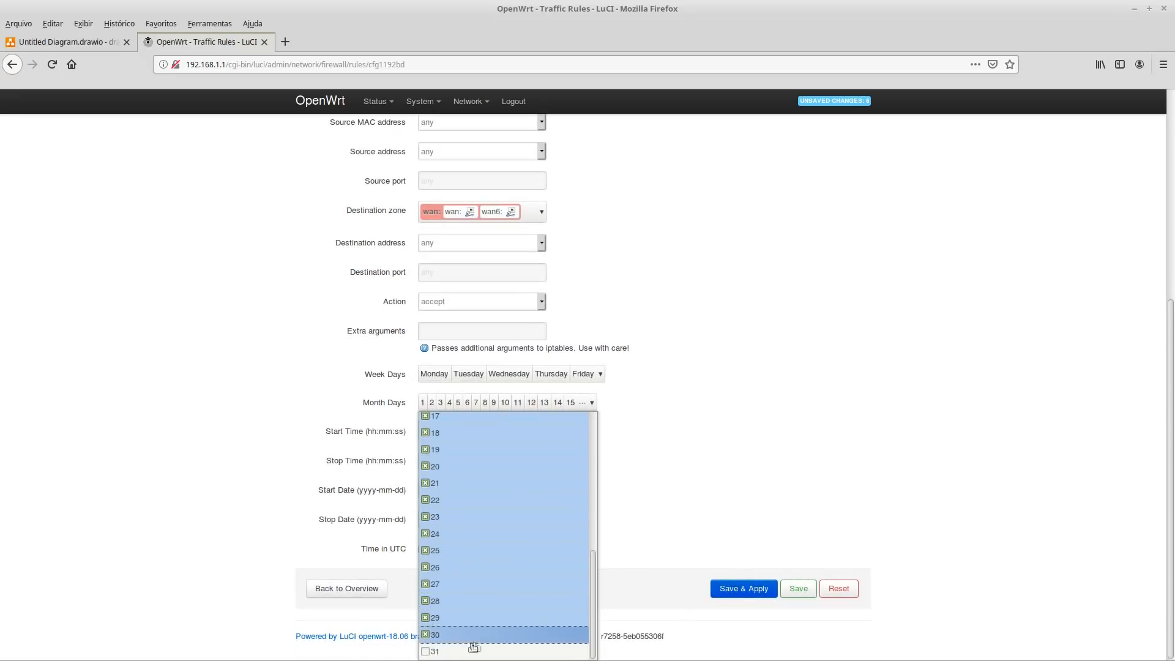
pyautogui.click(720, 425)
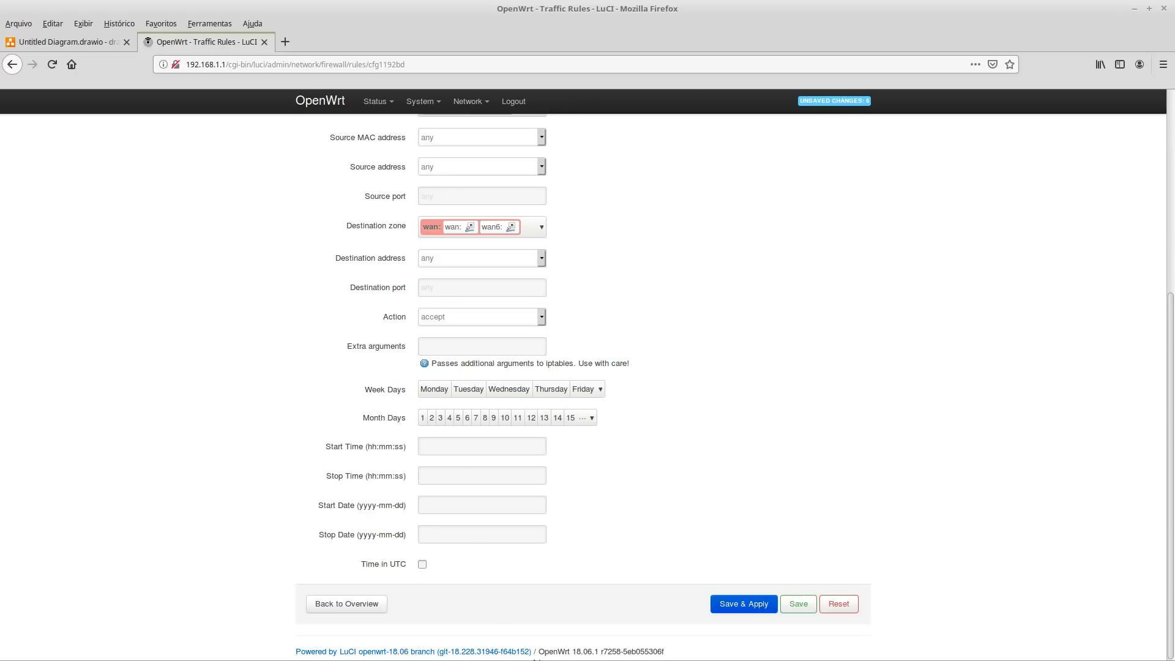
# Check the morning blocking times in the draw.io diagram, and set the OpenWrt rule's start time to 05:00:00 and stop time to 11:59:59.
pyautogui.click(52, 49)
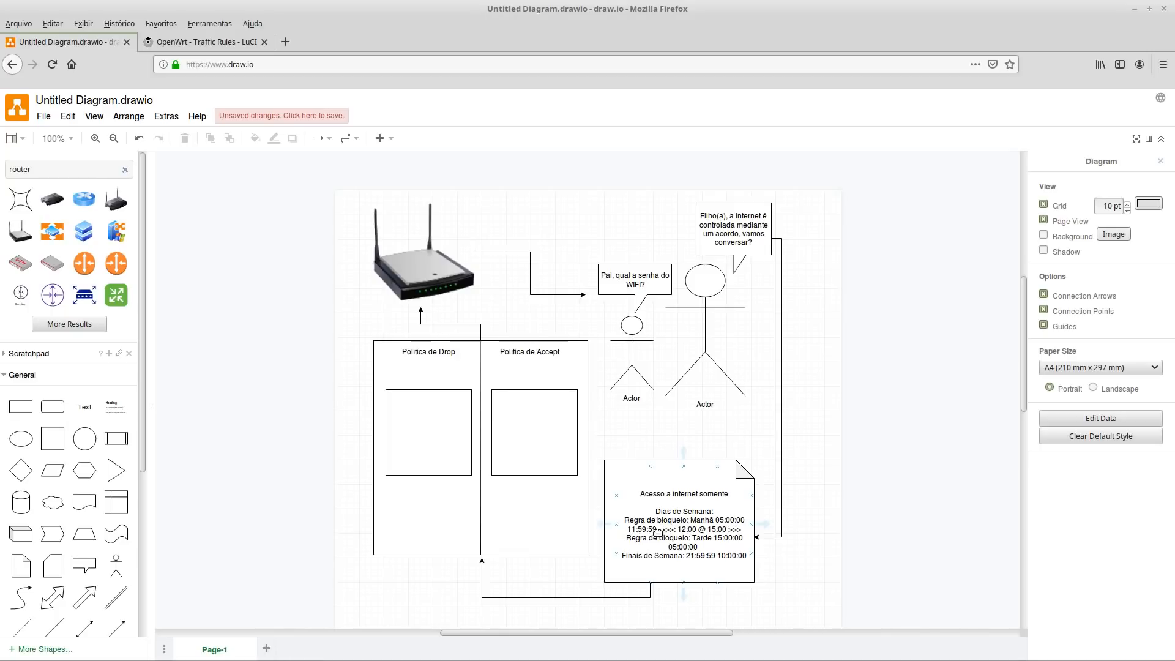
pyautogui.click(214, 41)
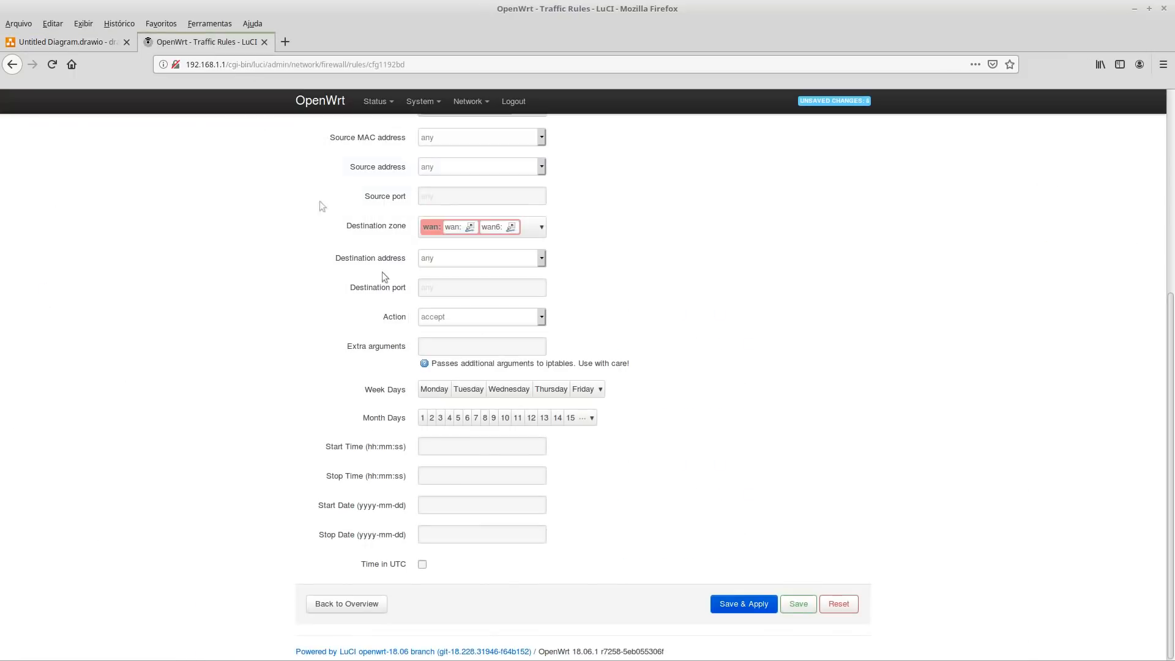
pyautogui.click(461, 447)
pyautogui.write('05:00:00')
pyautogui.click(459, 476)
pyautogui.write('11')
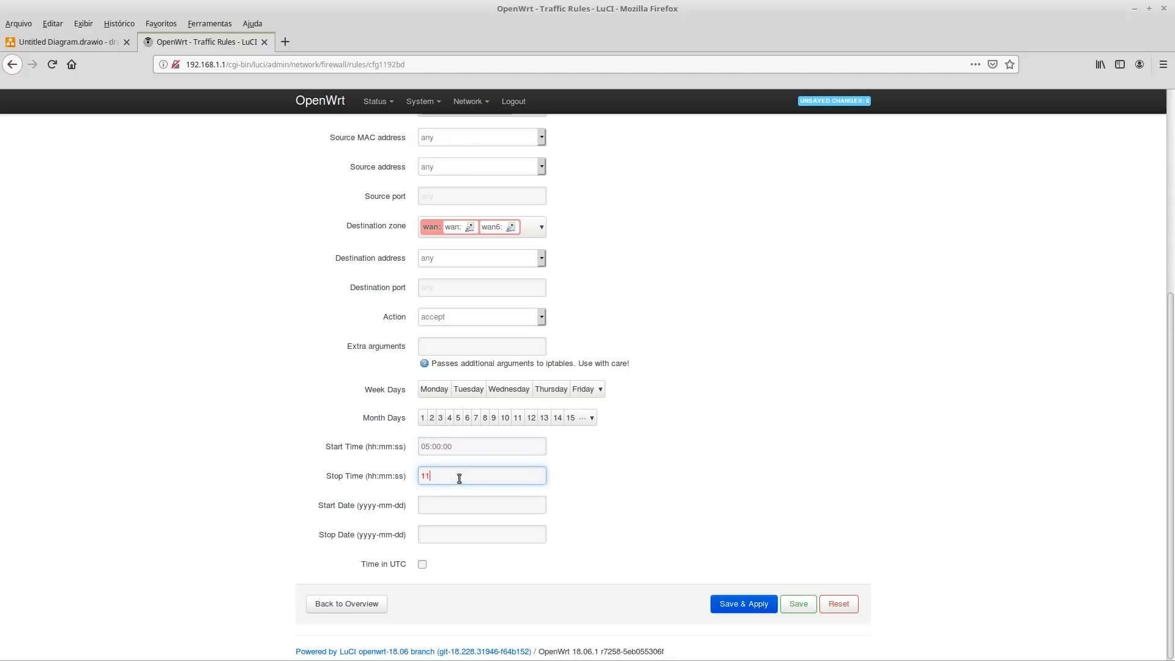
pyautogui.write(':59:59')
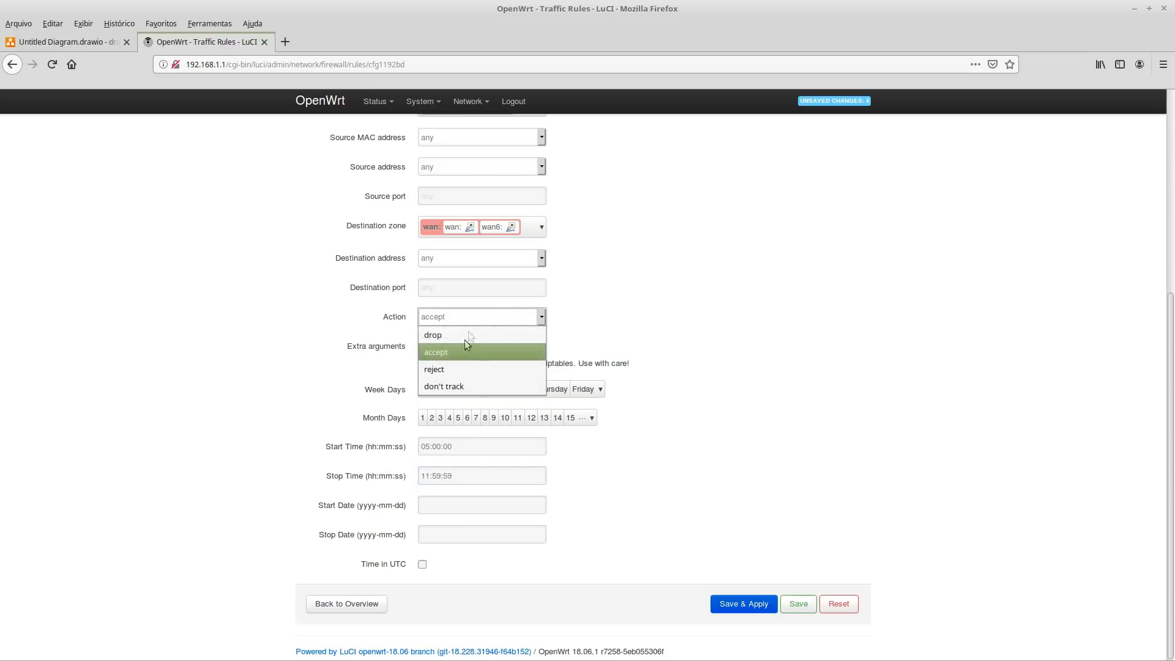
# Set the rule's action to reject, save and apply it, and check its entry in the traffic rules list.
pyautogui.click(462, 368)
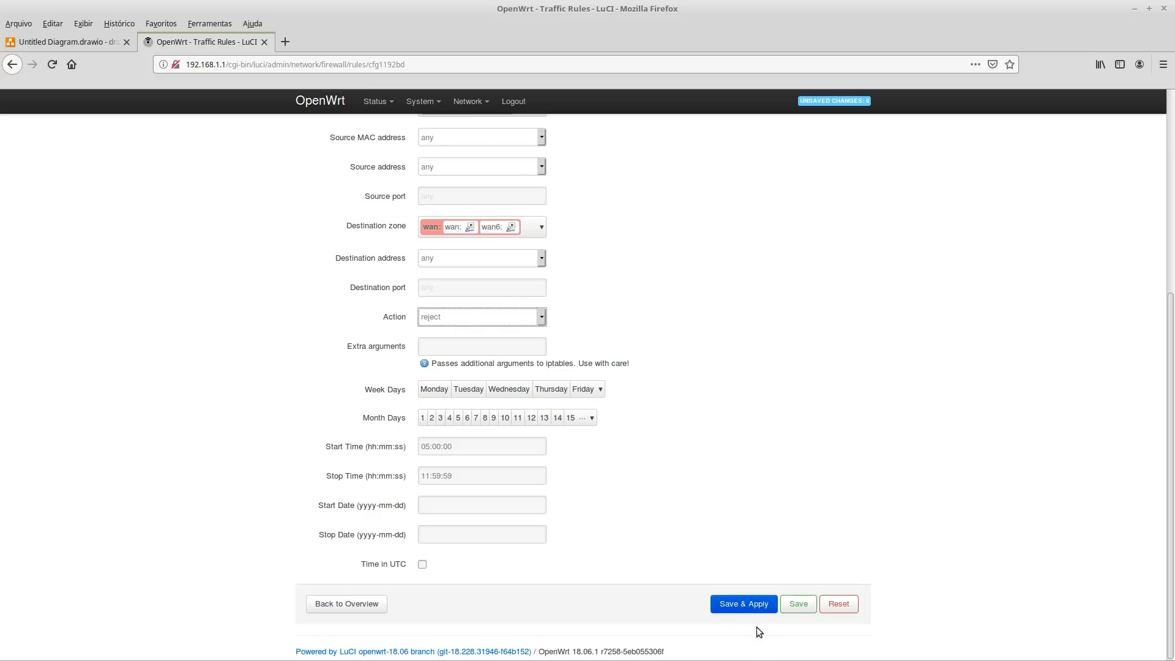
pyautogui.click(758, 603)
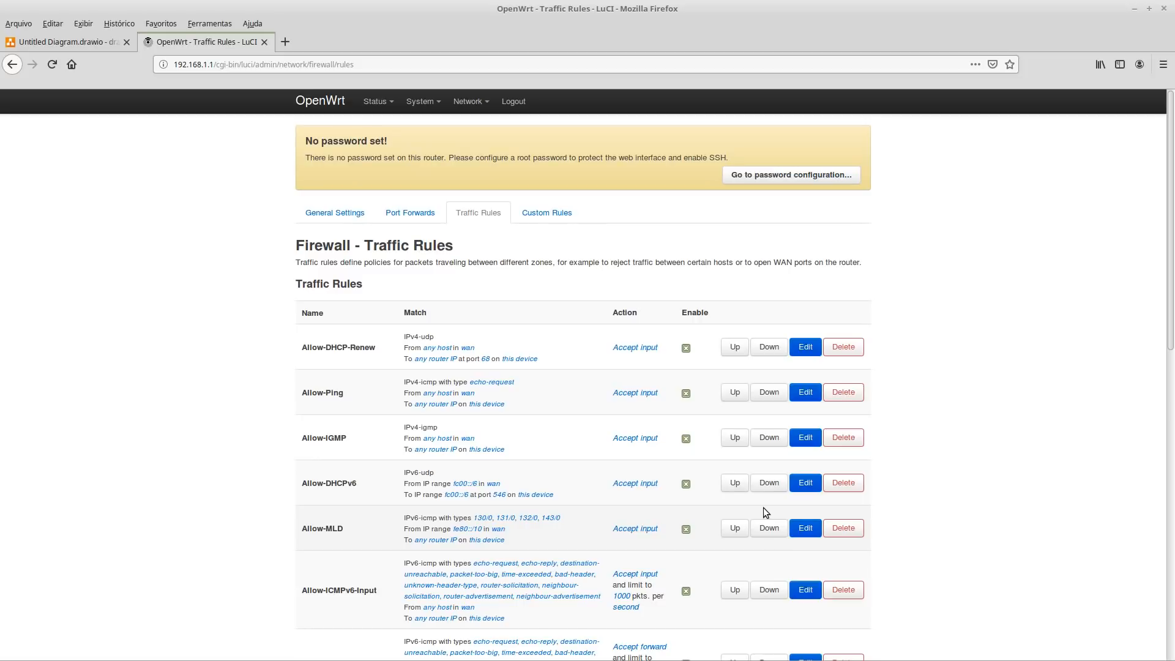
pyautogui.scroll(-5, 755, 424)
pyautogui.scroll(-3, 703, 532)
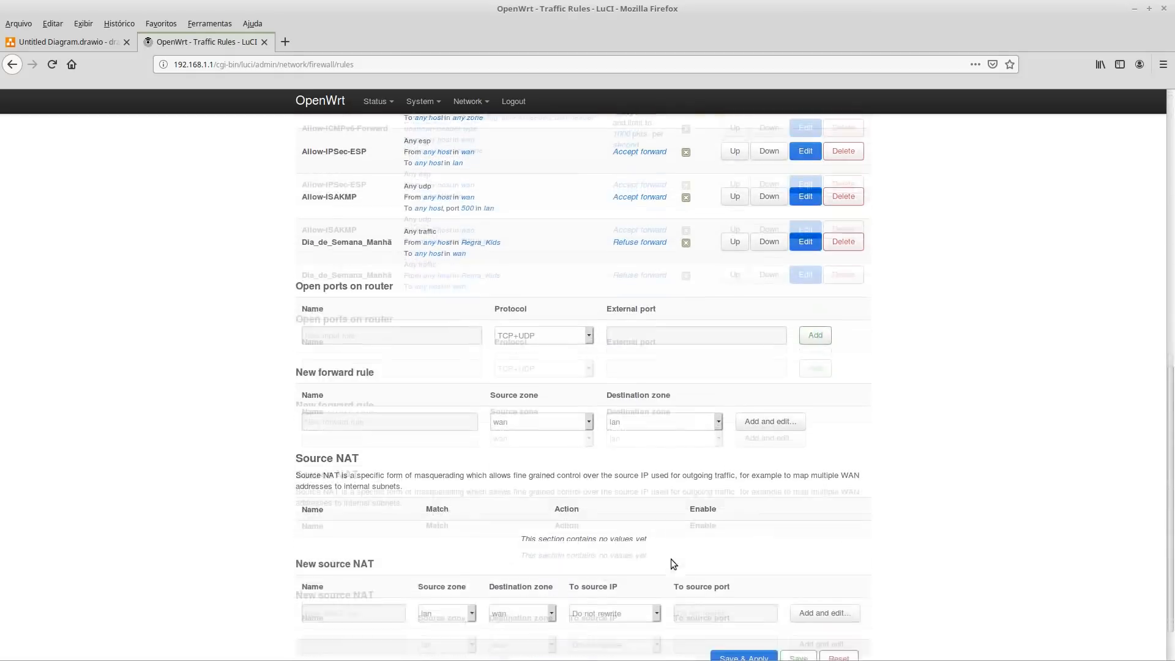
pyautogui.scroll(4, 573, 571)
pyautogui.scroll(3, 313, 539)
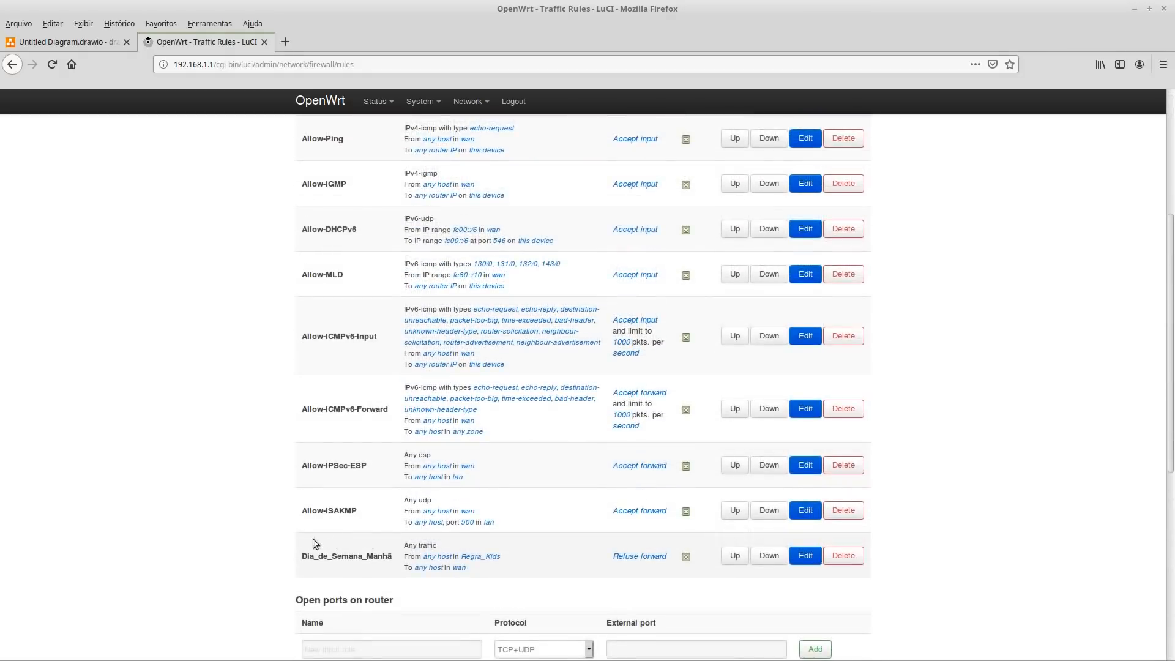
pyautogui.scroll(-2, 354, 446)
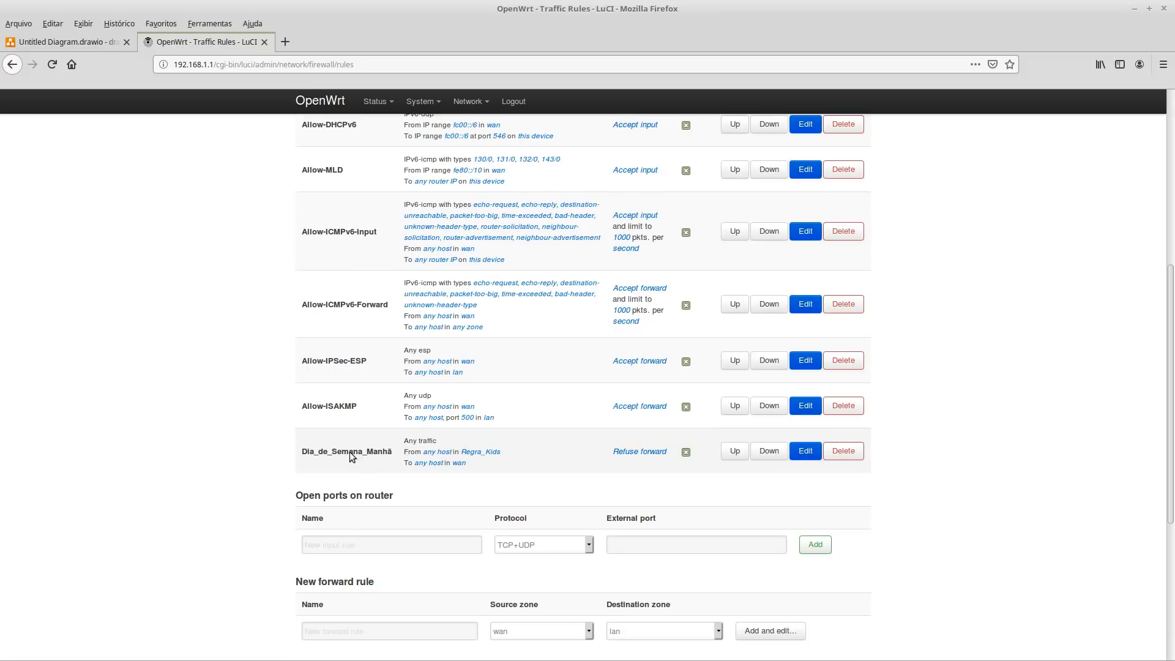
# Name a new forward rule Dia_de_Semana_Tarde.
pyautogui.scroll(-3, 436, 523)
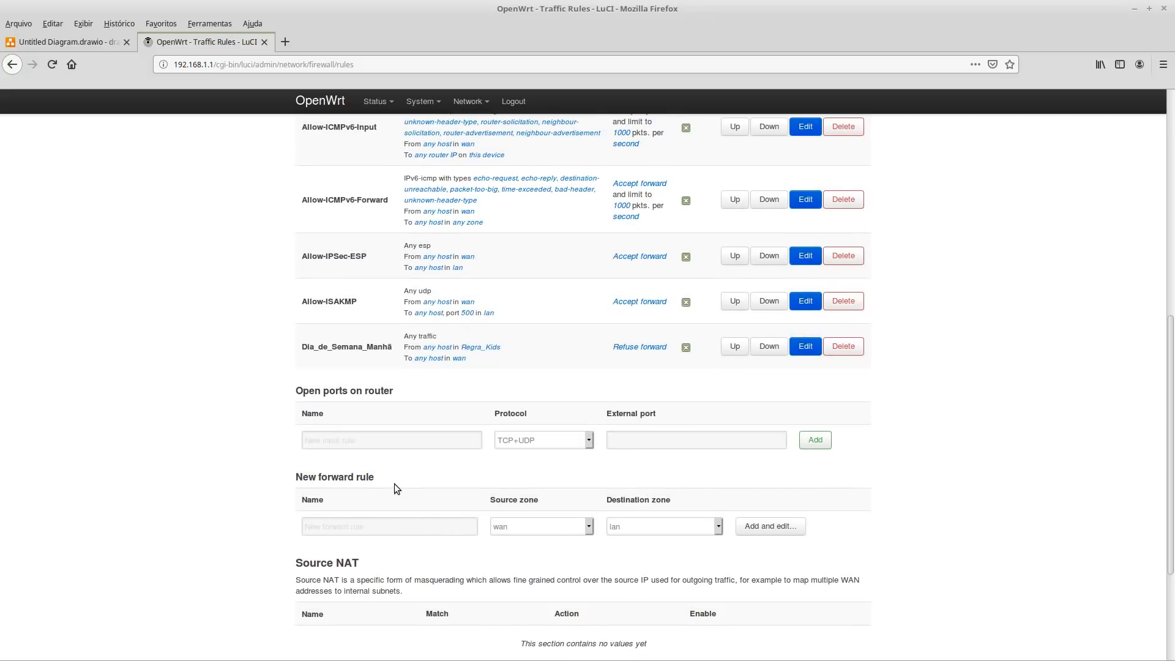
pyautogui.click(377, 526)
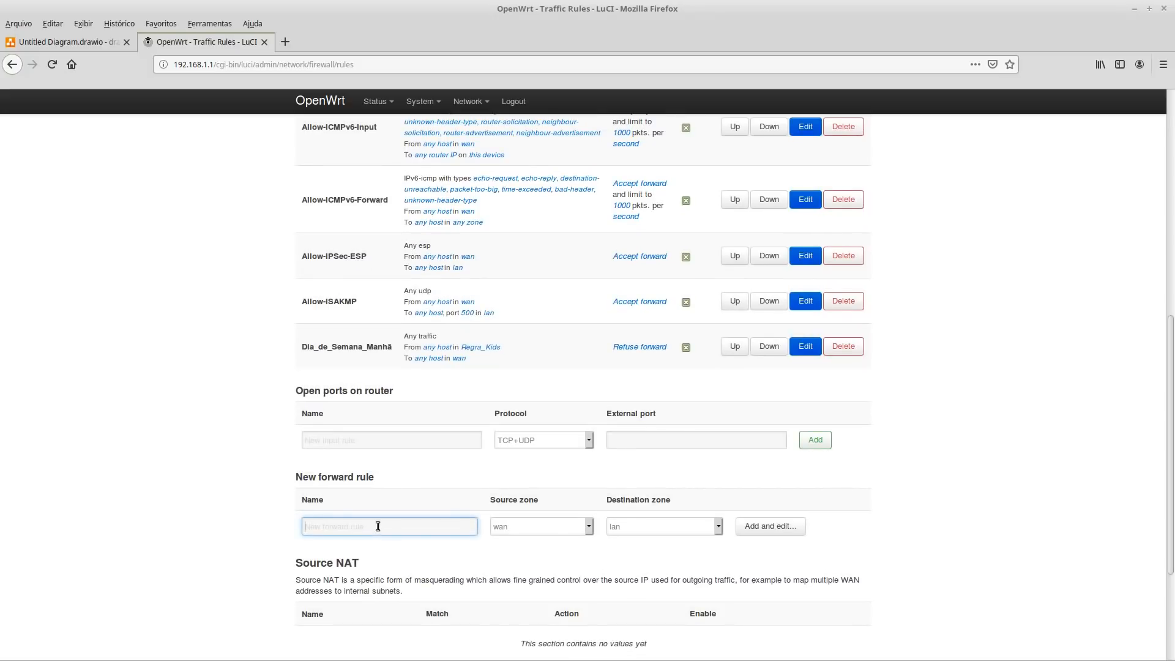
pyautogui.write('Dia')
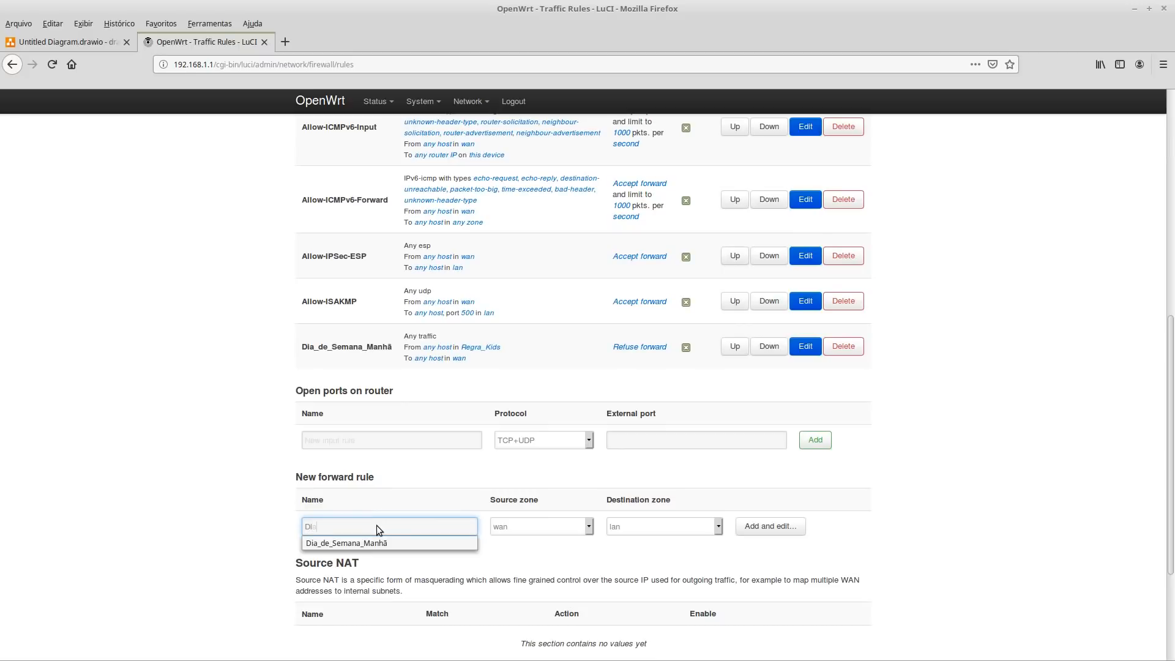
pyautogui.write('_de')
pyautogui.press('Down')
pyautogui.press('Return')
pyautogui.press('BackSpace')
pyautogui.press('BackSpace')
pyautogui.press('BackSpace')
pyautogui.write('Tarde')
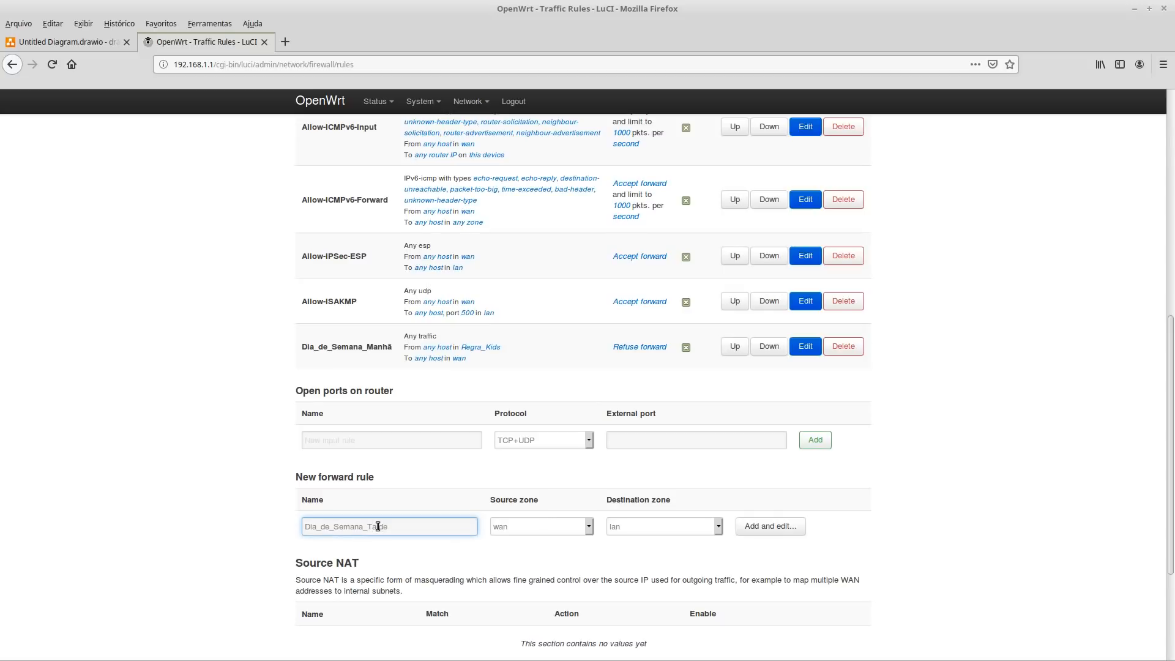
# Set the new forward rule's source zone to Regra_Kids and destination zone to wan, and add it for editing.
pyautogui.click(555, 527)
pyautogui.click(541, 542)
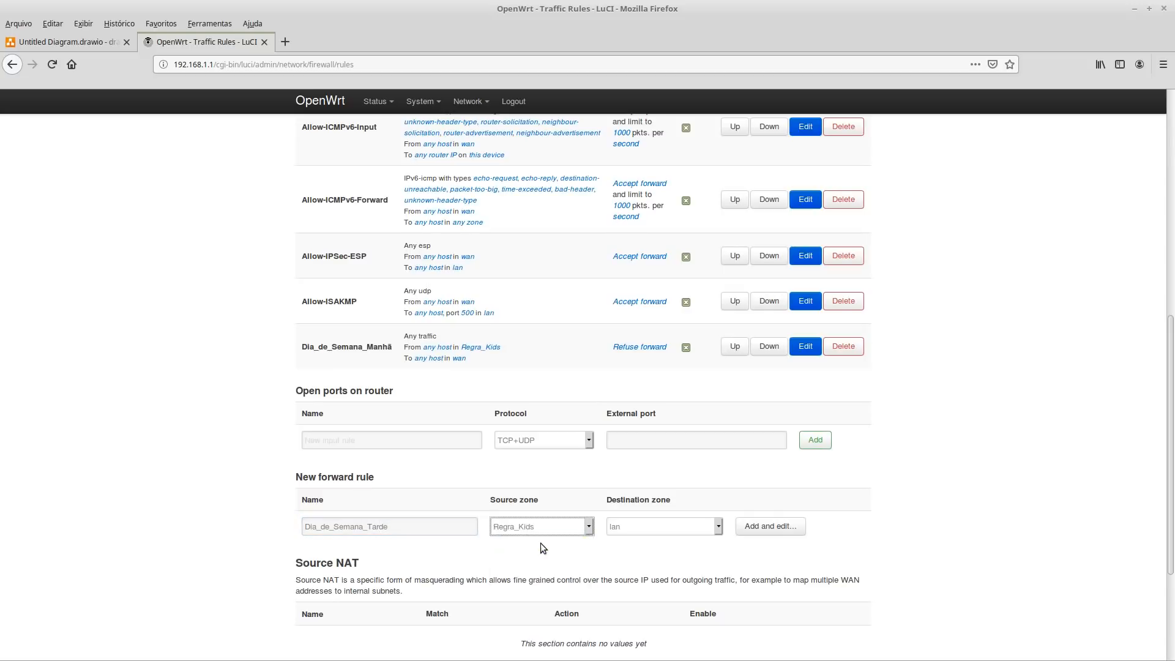
pyautogui.click(664, 528)
pyautogui.click(645, 580)
pyautogui.click(754, 528)
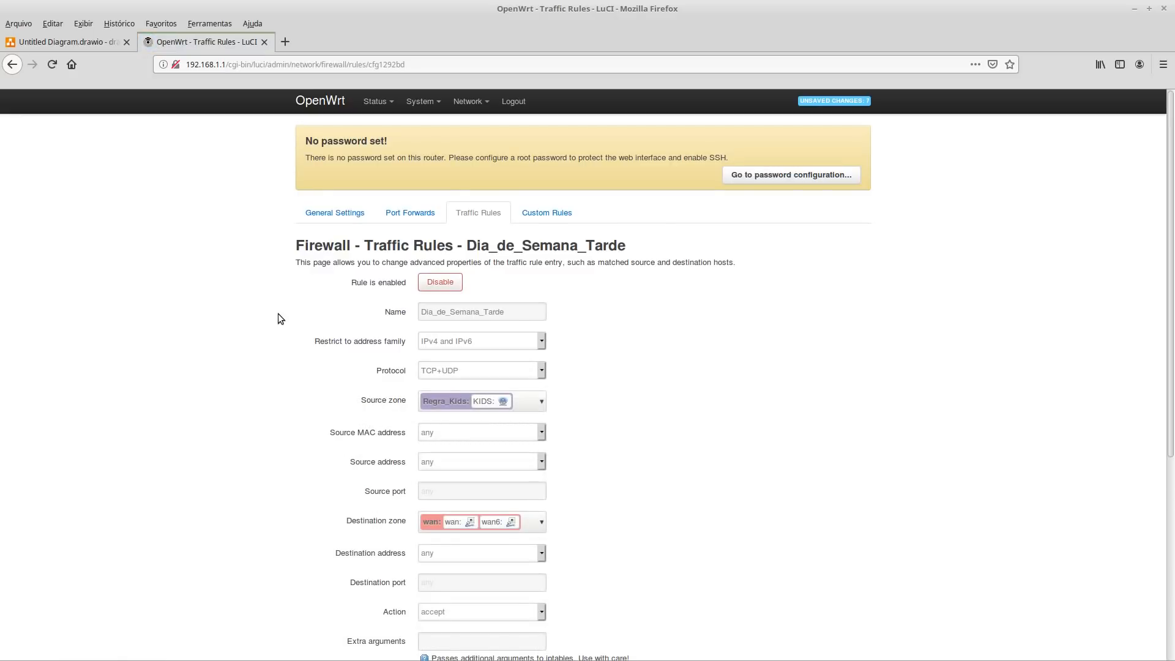
# Set the action of the Dia_de_Semana_Tarde rule to reject.
pyautogui.scroll(-5, 787, 441)
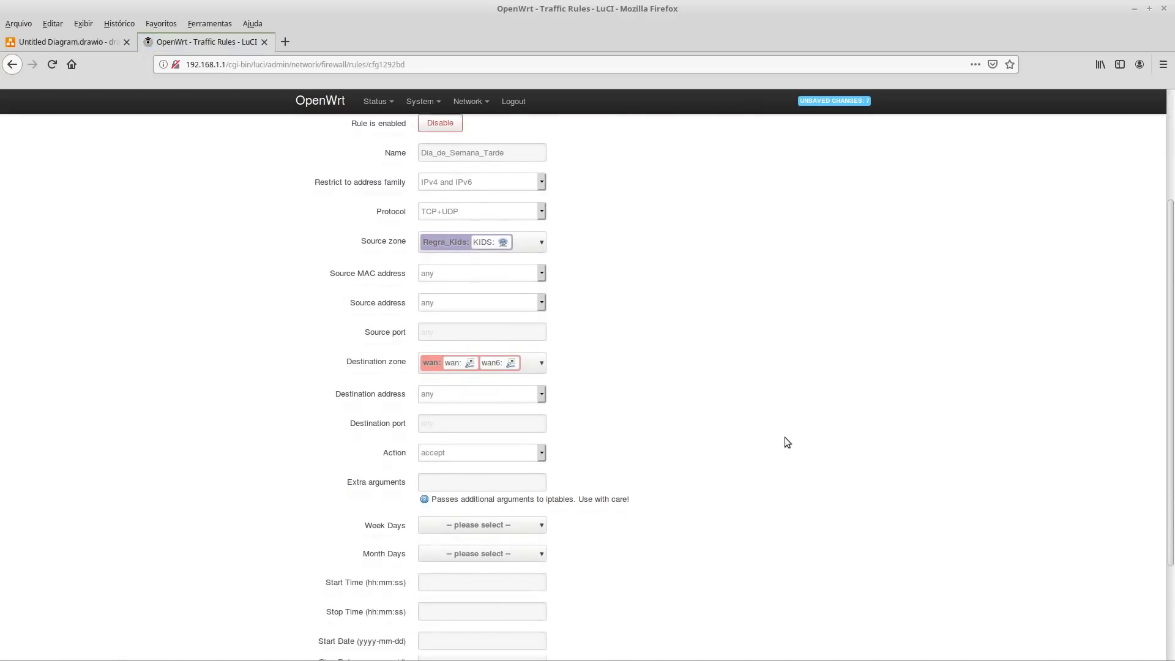
pyautogui.scroll(2, 673, 436)
pyautogui.scroll(-2, 428, 430)
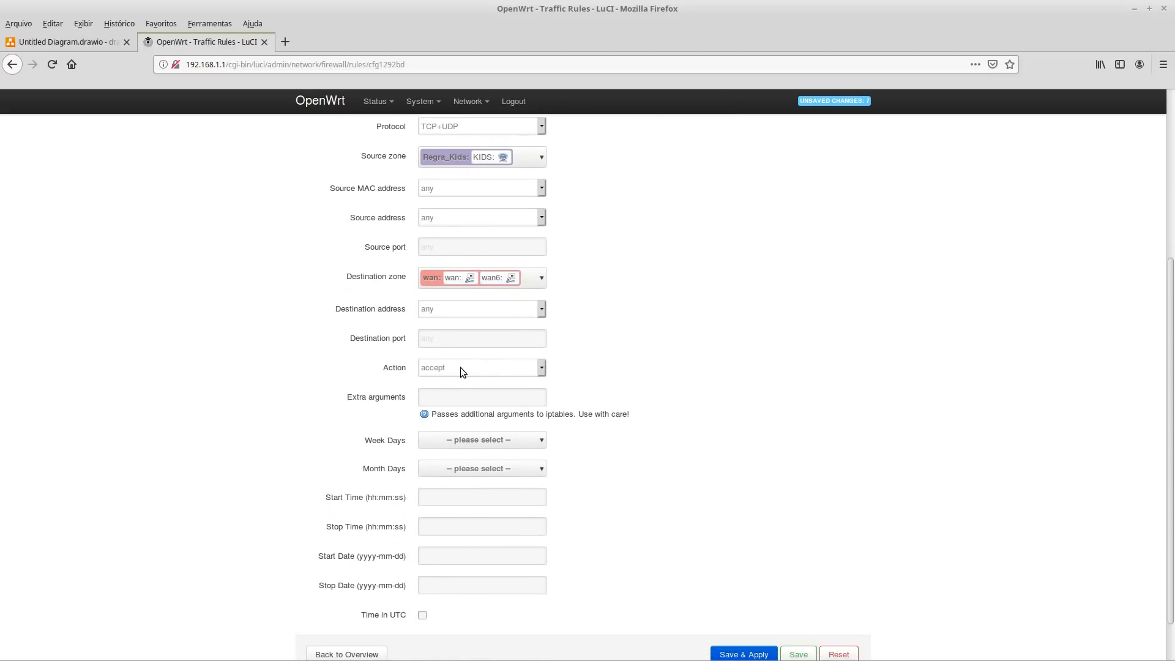
pyautogui.click(490, 368)
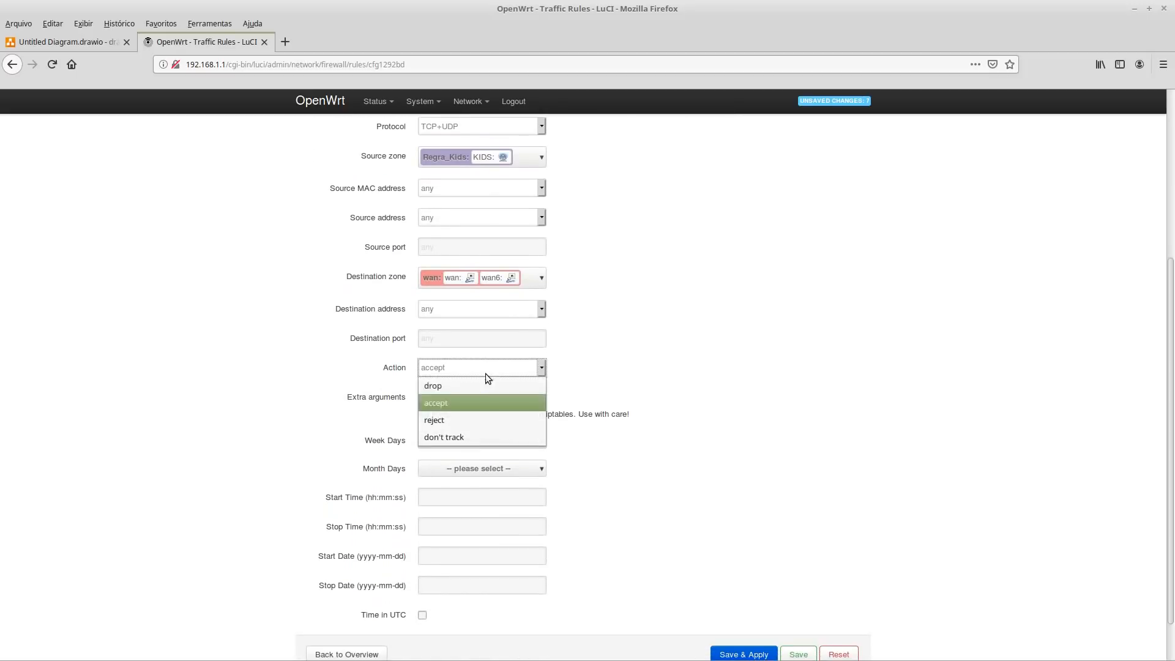
pyautogui.click(449, 421)
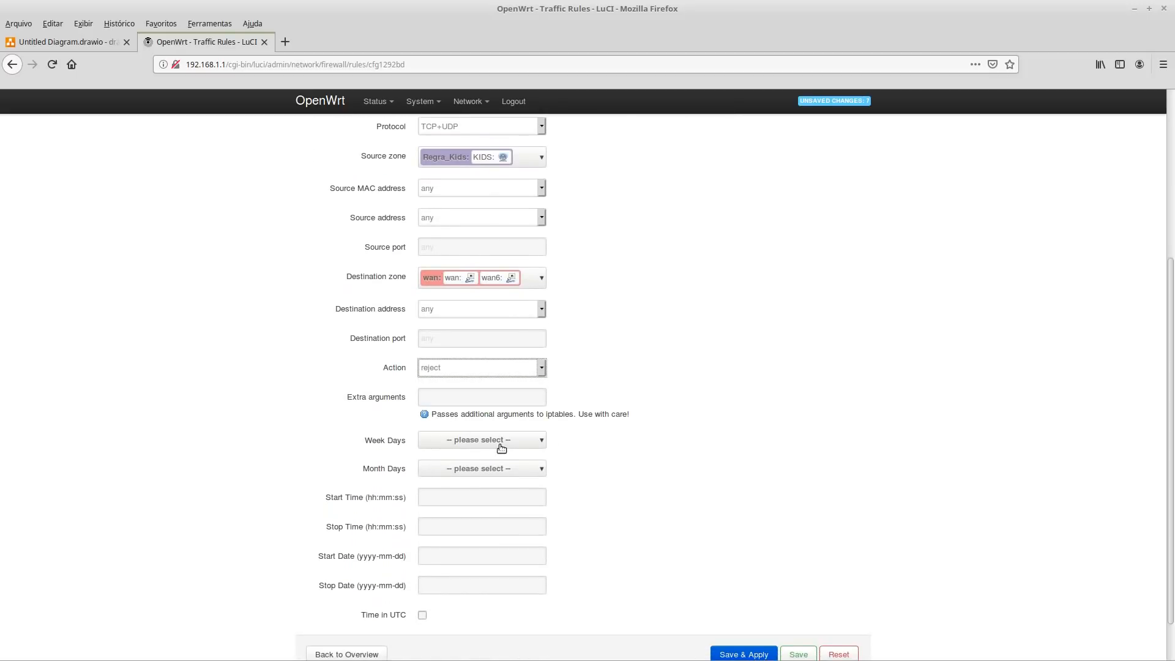
# Restrict the Dia_de_Semana_Tarde rule's week days to Monday, Tuesday, Wednesday, Thursday and Friday.
pyautogui.click(501, 447)
pyautogui.click(426, 475)
pyautogui.click(435, 494)
pyautogui.click(432, 511)
pyautogui.click(438, 521)
pyautogui.scroll(-1, 456, 517)
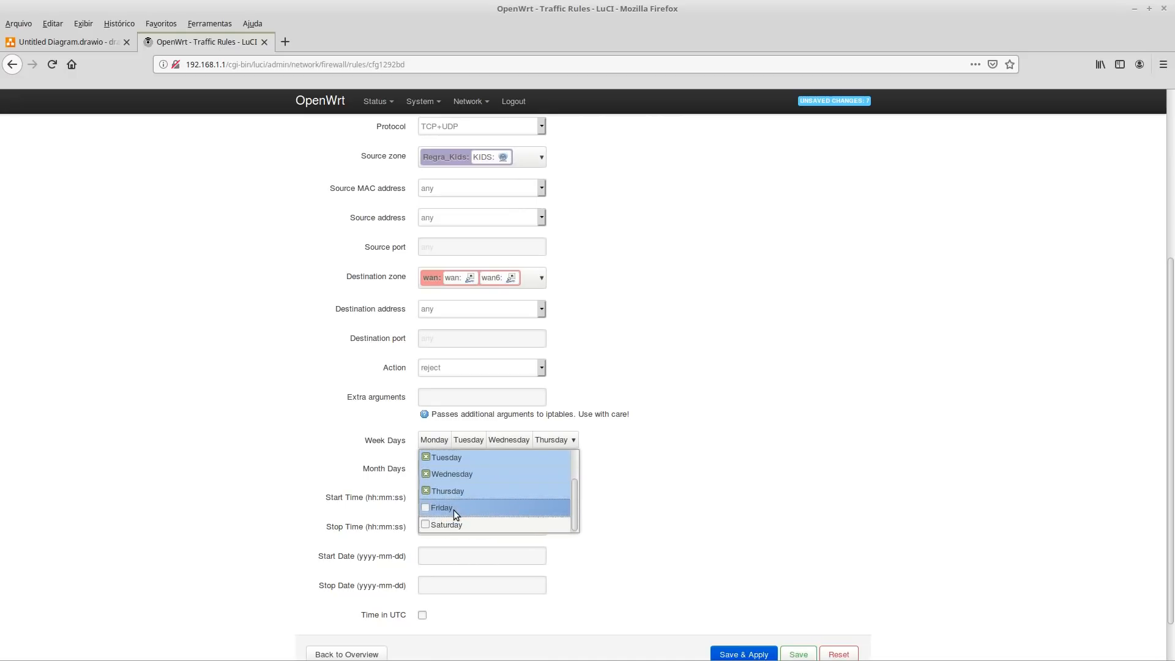
pyautogui.click(454, 509)
pyautogui.scroll(-1, 493, 523)
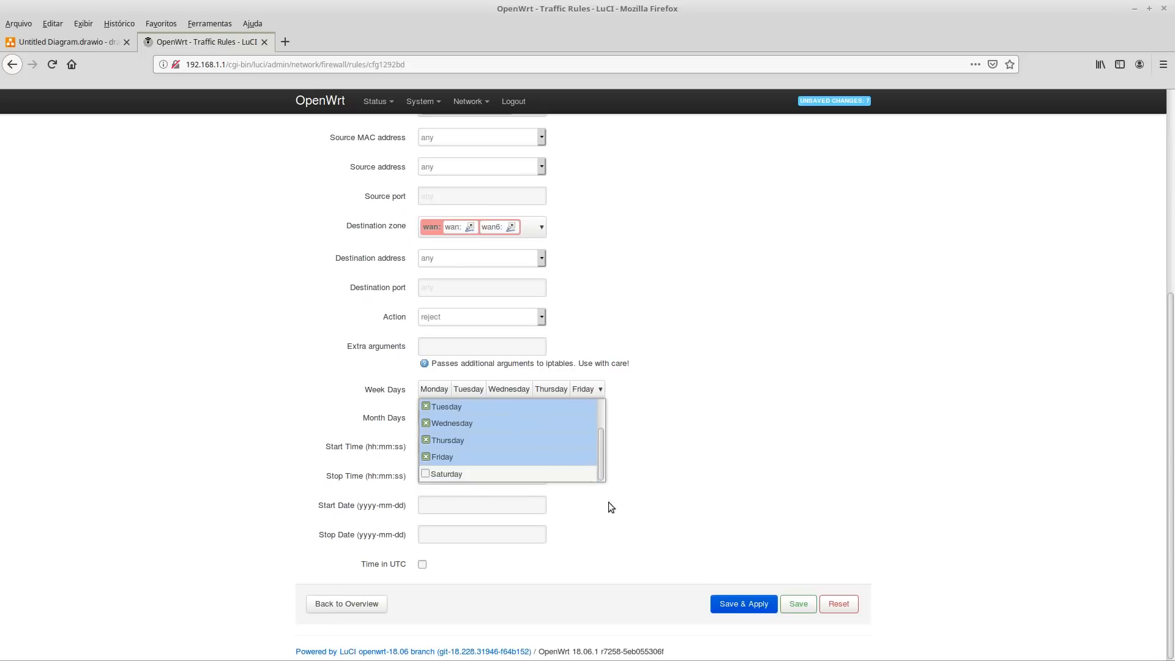
pyautogui.scroll(2, 539, 461)
pyautogui.click(645, 447)
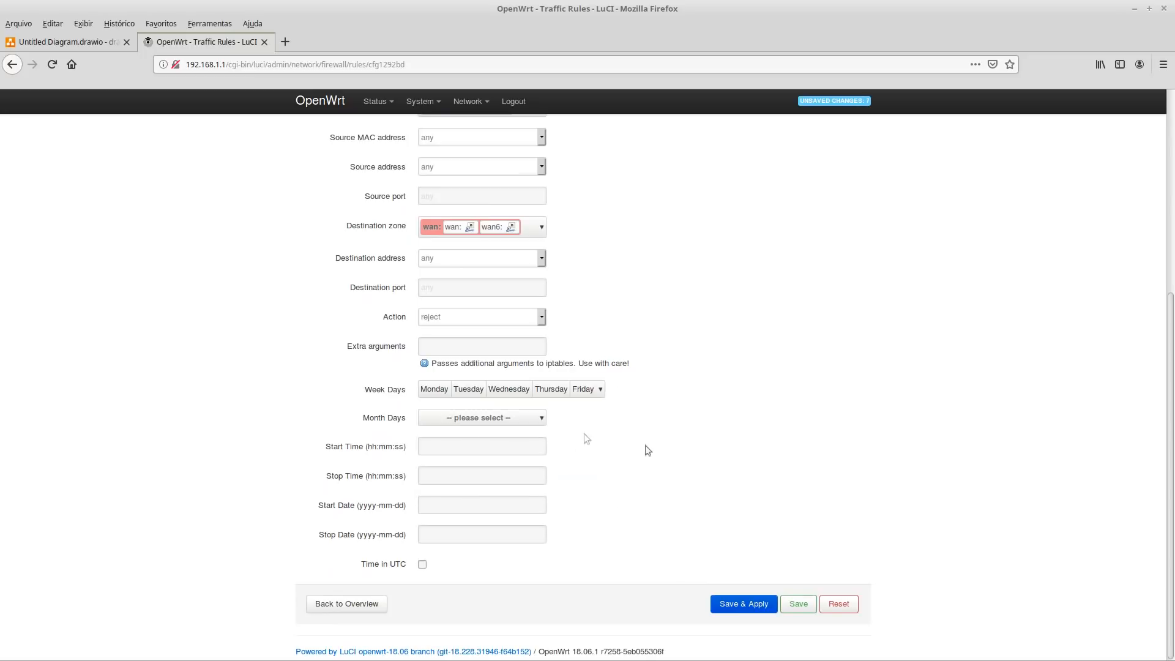
# Select days 1 through 29 in the Dia_de_Semana_Tarde rule's month days.
pyautogui.click(454, 422)
pyautogui.click(444, 436)
pyautogui.click(438, 450)
pyautogui.click(433, 469)
pyautogui.click(431, 486)
pyautogui.click(430, 503)
pyautogui.click(431, 520)
pyautogui.click(431, 536)
pyautogui.click(433, 569)
pyautogui.scroll(-3, 468, 547)
pyautogui.click(454, 465)
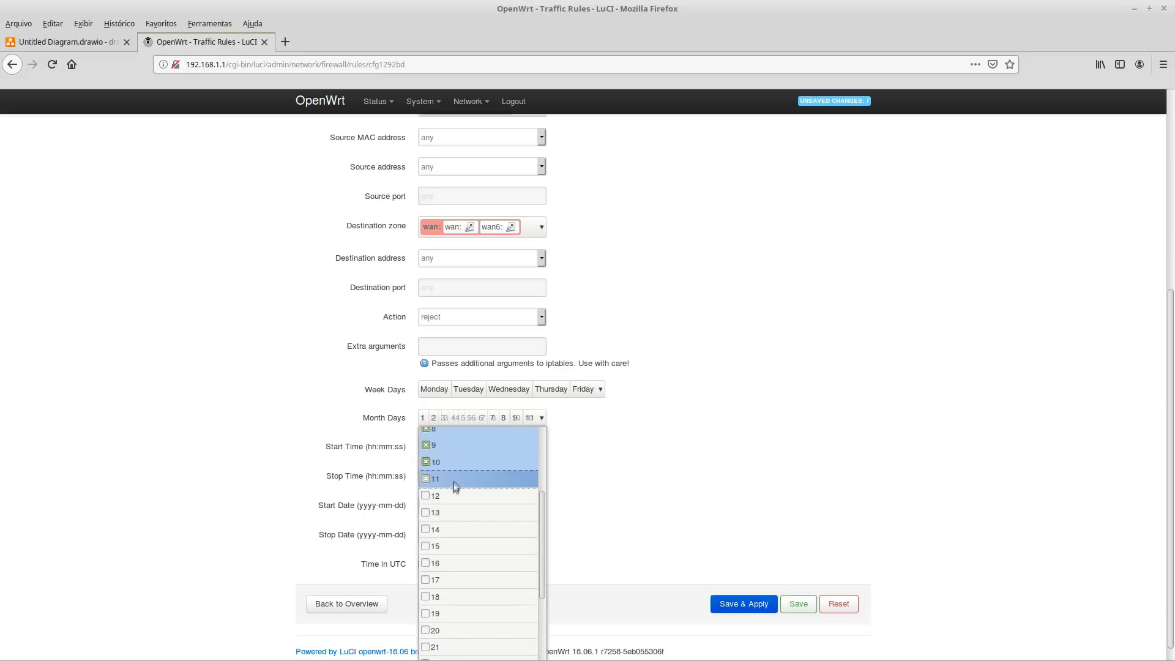
pyautogui.click(453, 481)
pyautogui.click(446, 497)
pyautogui.click(440, 514)
pyautogui.click(441, 528)
pyautogui.click(440, 546)
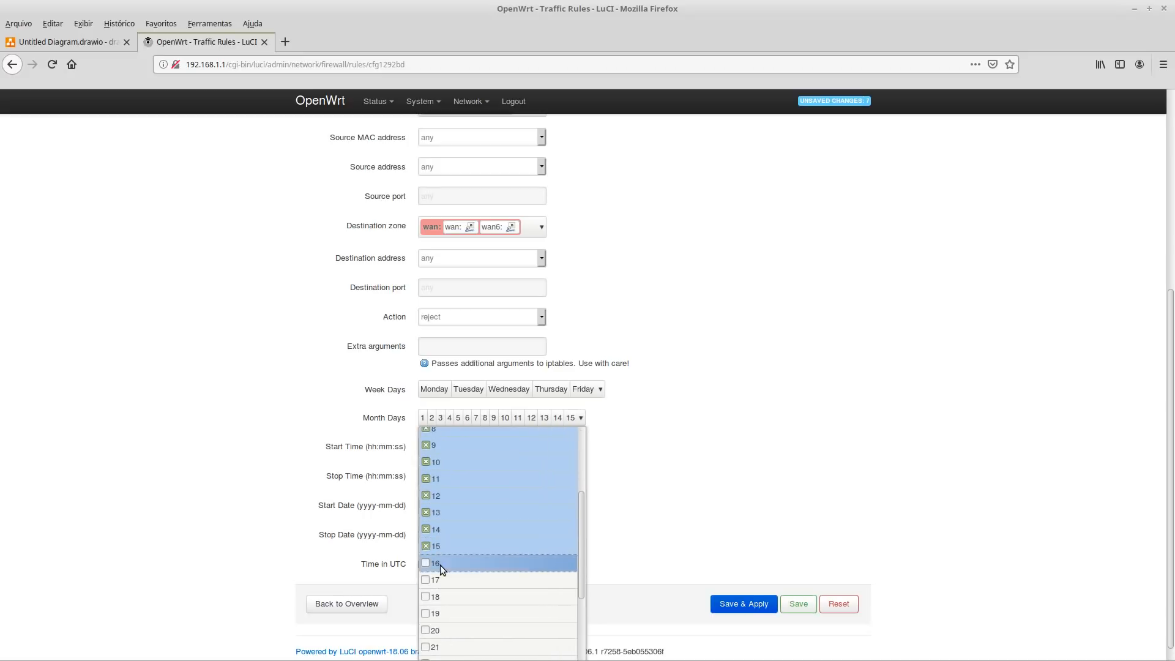
pyautogui.click(439, 564)
pyautogui.click(438, 578)
pyautogui.scroll(-3, 438, 579)
pyautogui.click(440, 472)
pyautogui.click(439, 488)
pyautogui.click(439, 506)
pyautogui.click(440, 522)
pyautogui.click(439, 538)
pyautogui.click(436, 557)
pyautogui.click(438, 573)
pyautogui.click(439, 590)
pyautogui.click(441, 606)
pyautogui.click(440, 623)
pyautogui.click(441, 640)
pyautogui.click(439, 654)
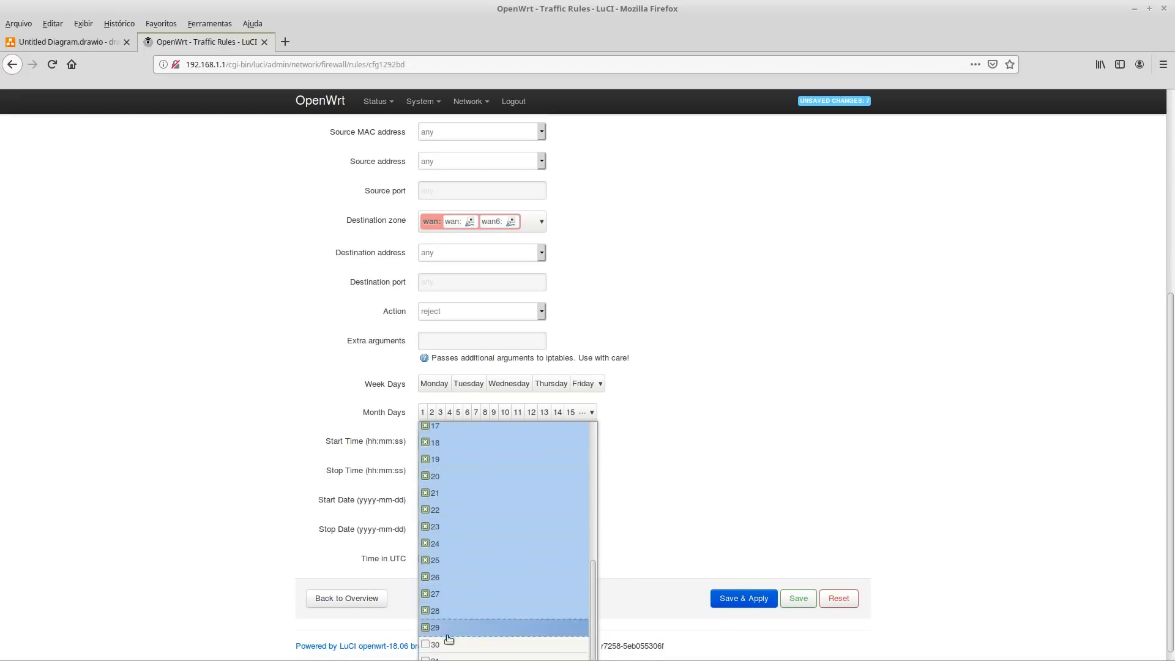
pyautogui.click(726, 445)
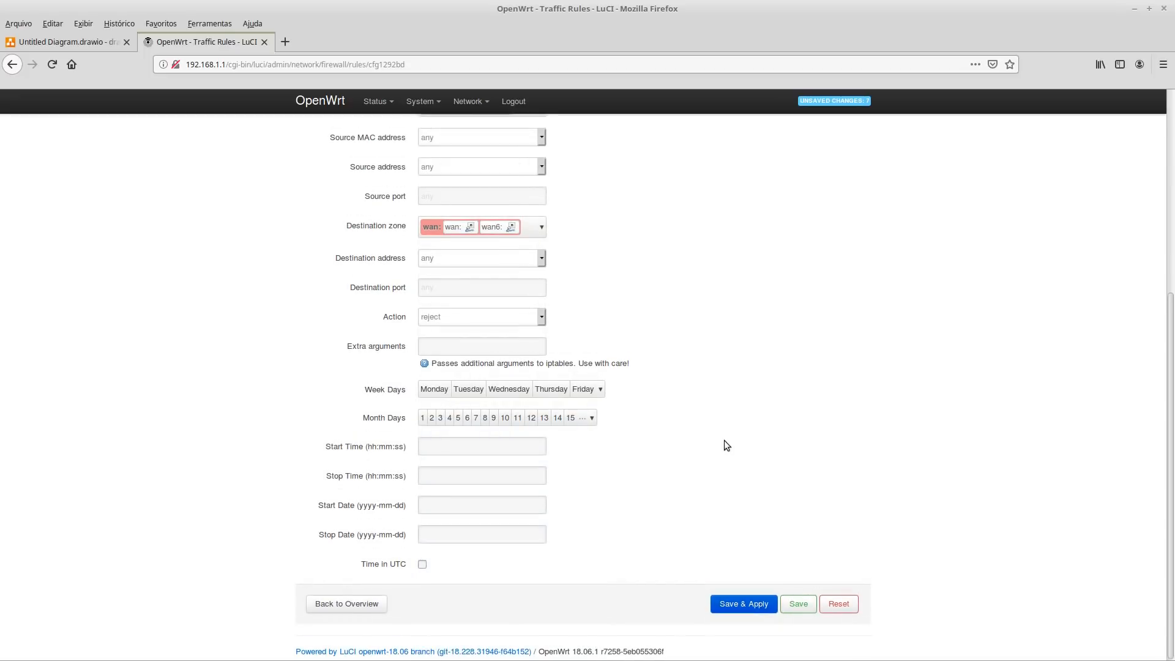
# Set the afternoon rule's start time to 15:00:00 and its stop time to 05:00:00.
pyautogui.click(494, 454)
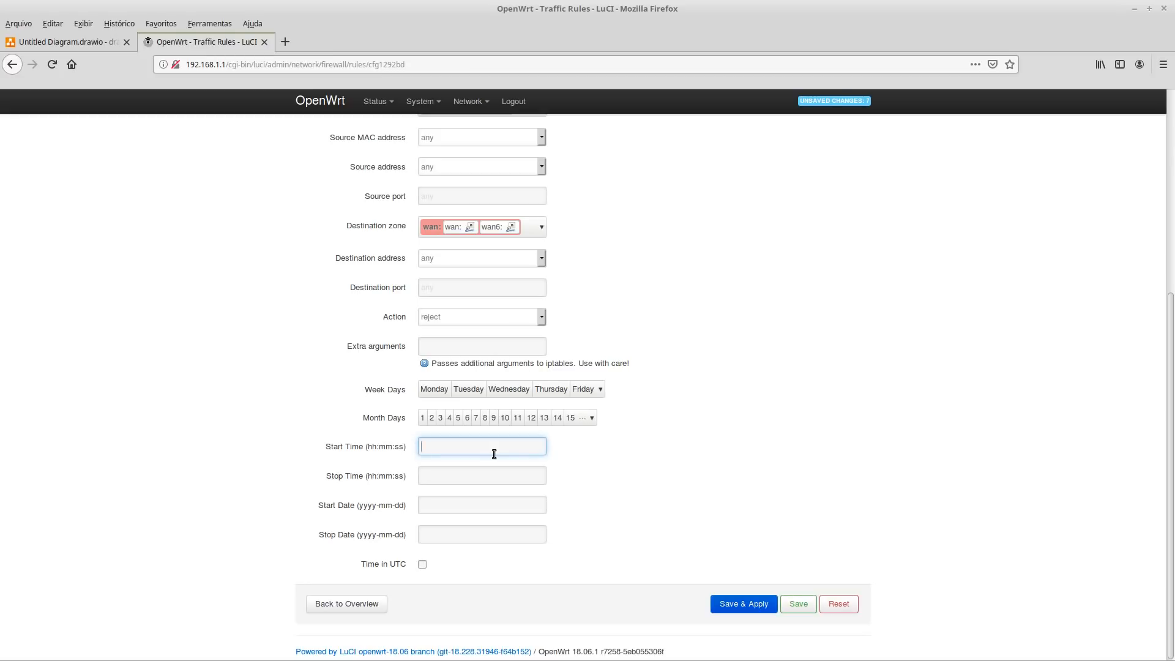
pyautogui.write('15:00:00')
pyautogui.click(486, 471)
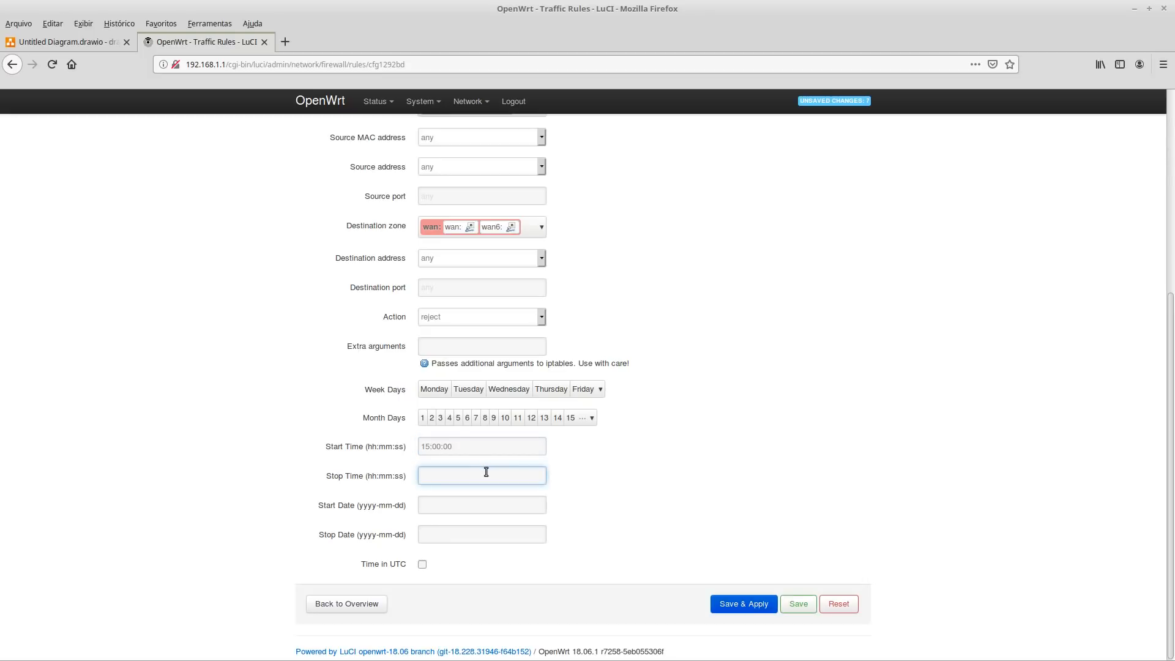
pyautogui.write('05:00:00')
pyautogui.doubleClick(422, 475)
pyautogui.write('18')
pyautogui.press('BackSpace')
pyautogui.press('BackSpace')
pyautogui.write('05')
# Review the afternoon rule's settings, save and apply it, and check its entry in the traffic rules list.
pyautogui.scroll(3, 652, 534)
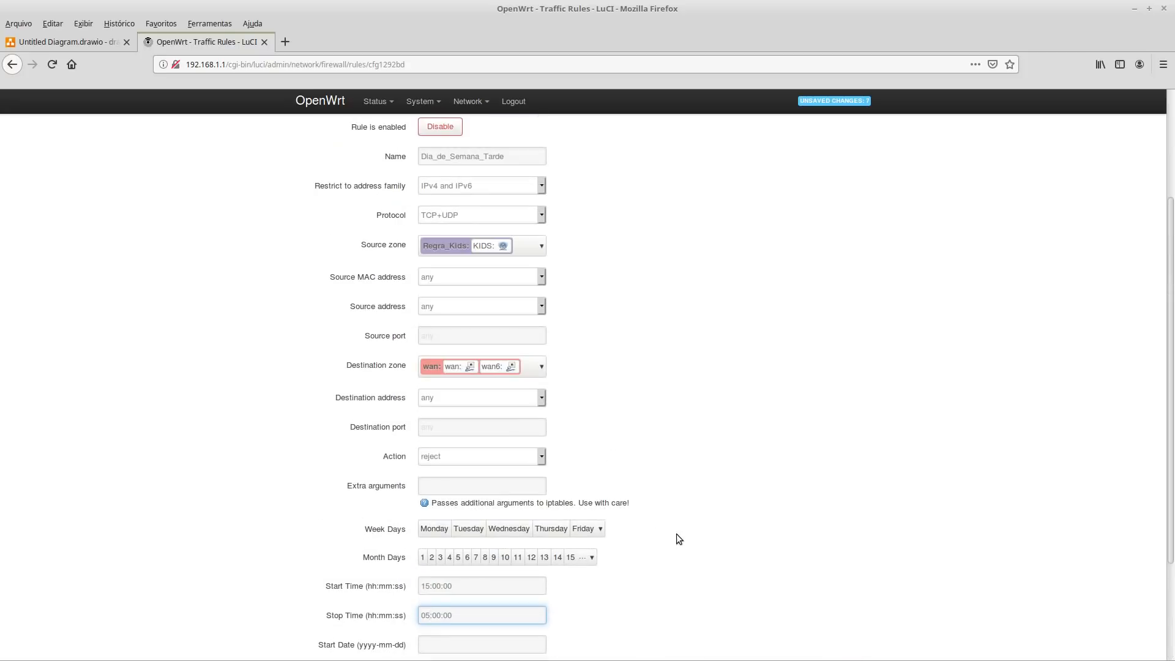
pyautogui.scroll(3, 743, 452)
pyautogui.scroll(-5, 737, 535)
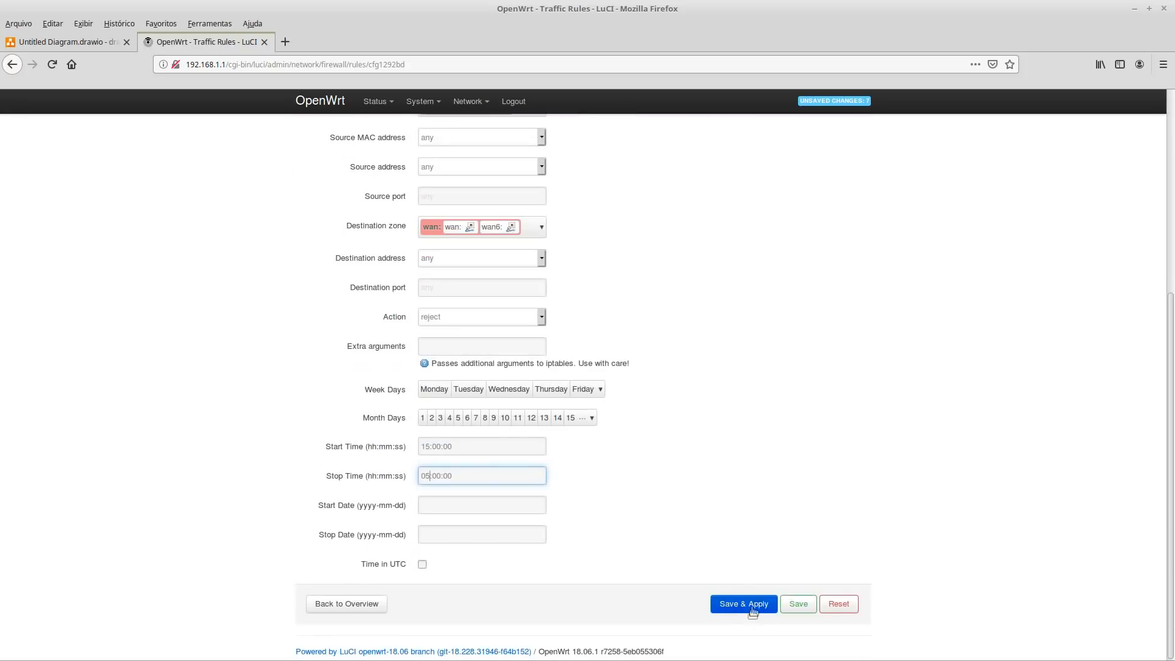
pyautogui.click(743, 603)
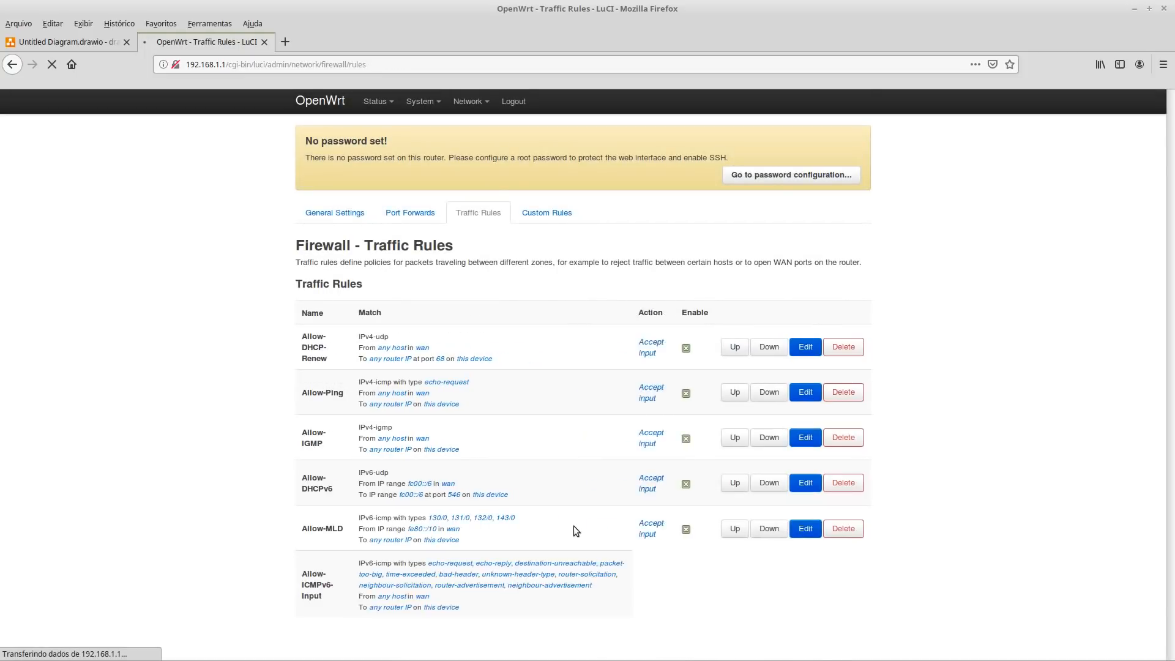
pyautogui.scroll(-3, 850, 558)
pyautogui.scroll(-8, 850, 558)
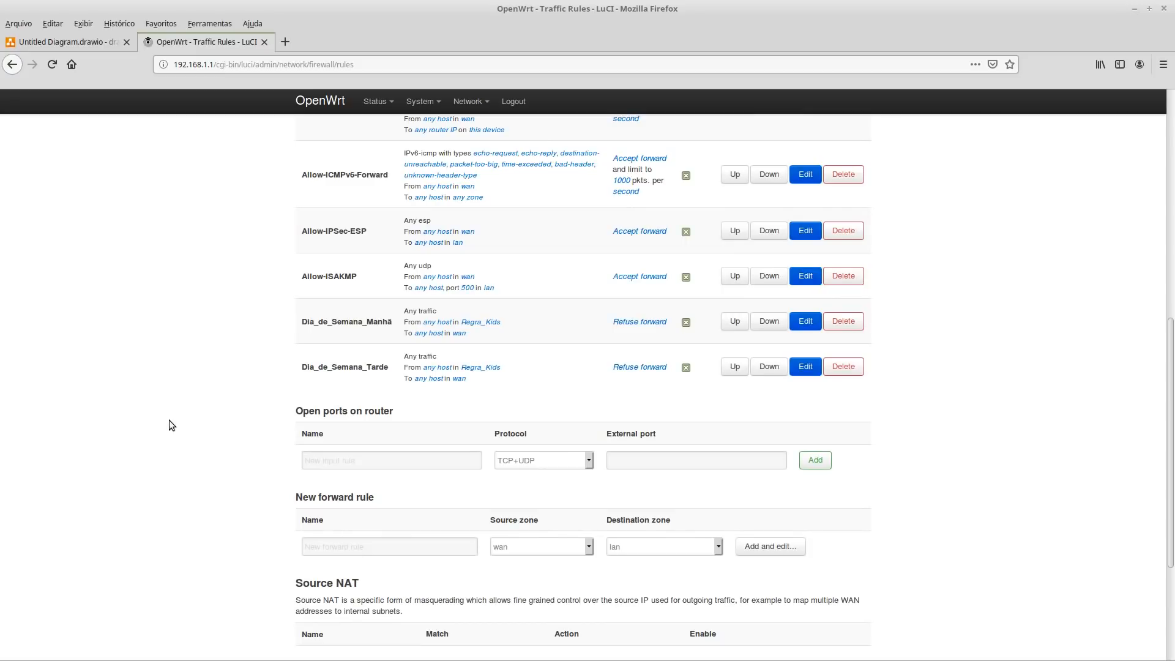
# Check the weekend blocking times in the draw.io diagram, and add an OpenWrt forward rule Final_de_Semana from Regra_Kids to wan.
pyautogui.click(55, 41)
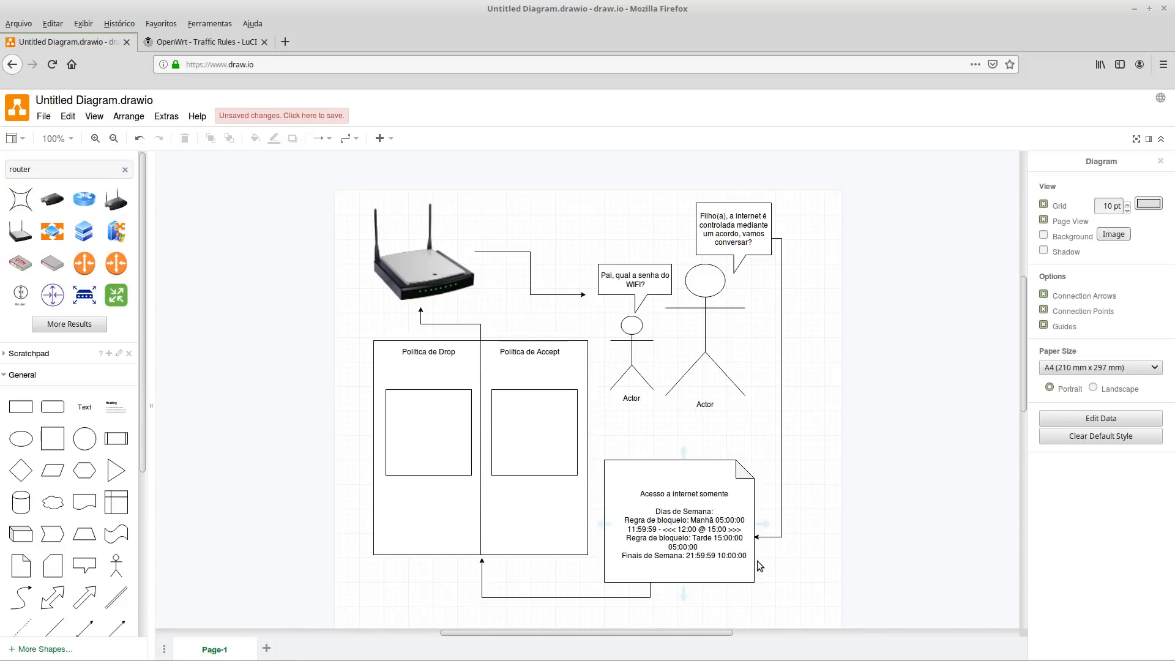
pyautogui.click(233, 43)
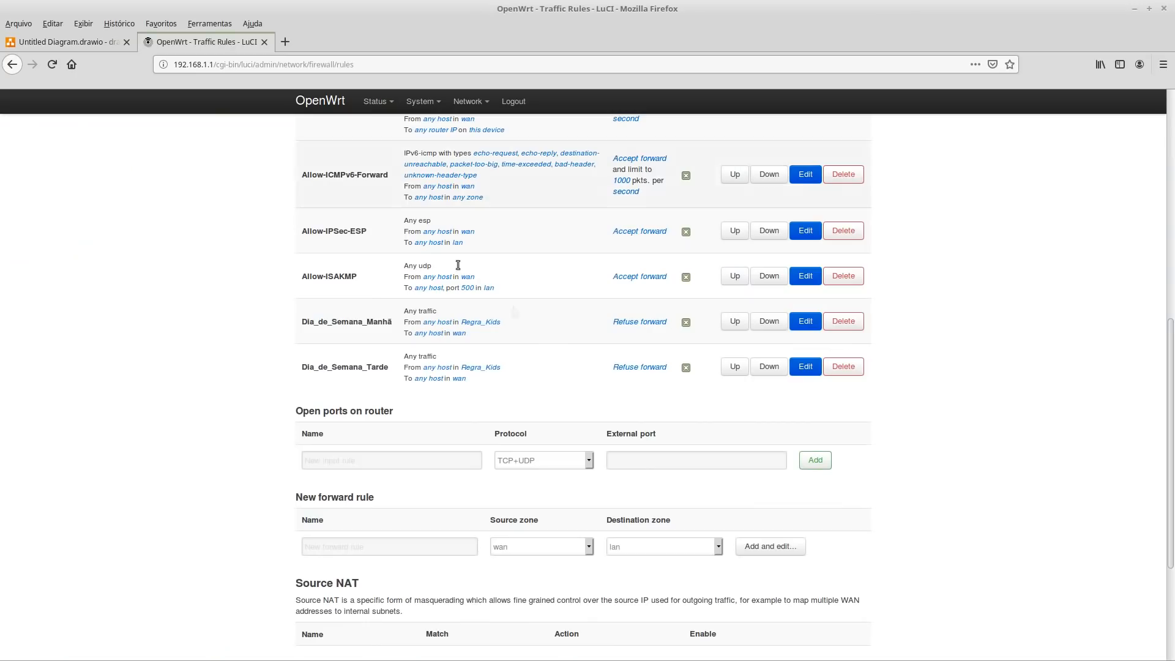
pyautogui.scroll(-3, 347, 526)
pyautogui.click(361, 443)
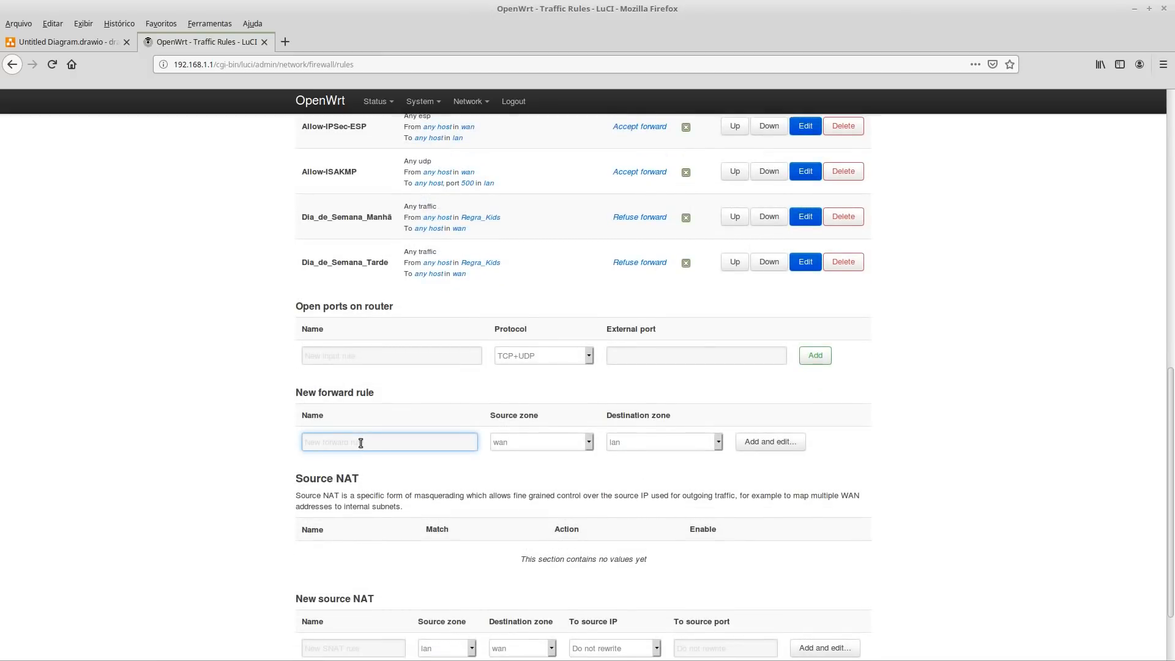
pyautogui.write('Final_de_Semana')
pyautogui.click(577, 439)
pyautogui.click(567, 464)
pyautogui.click(655, 442)
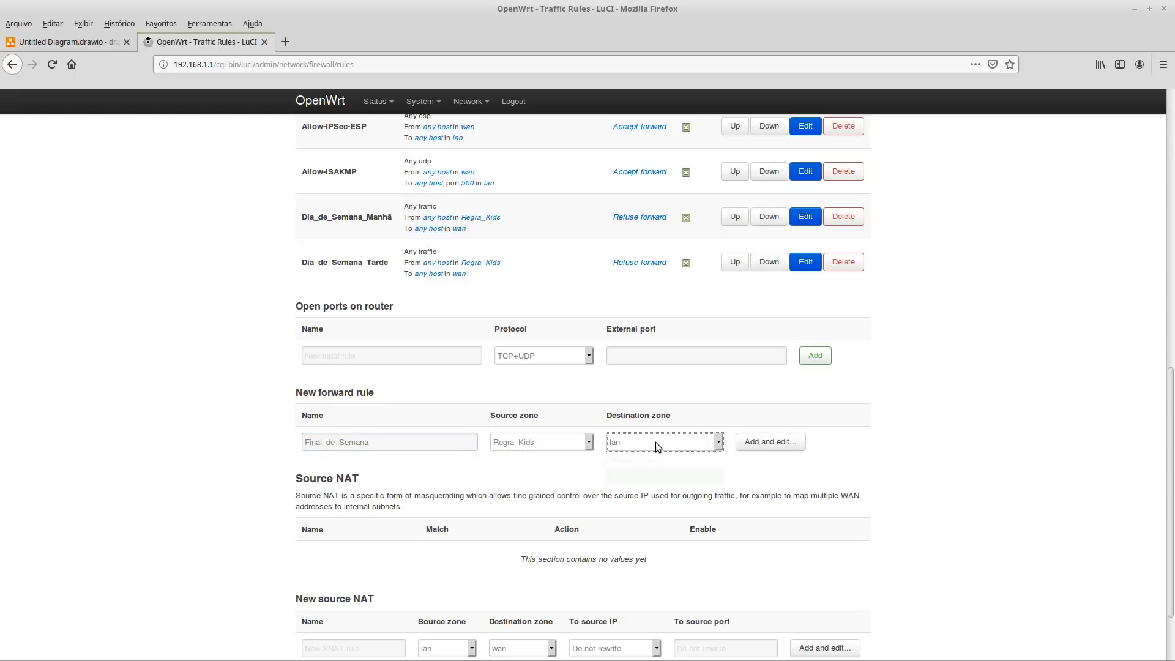
pyautogui.click(654, 487)
pyautogui.click(768, 449)
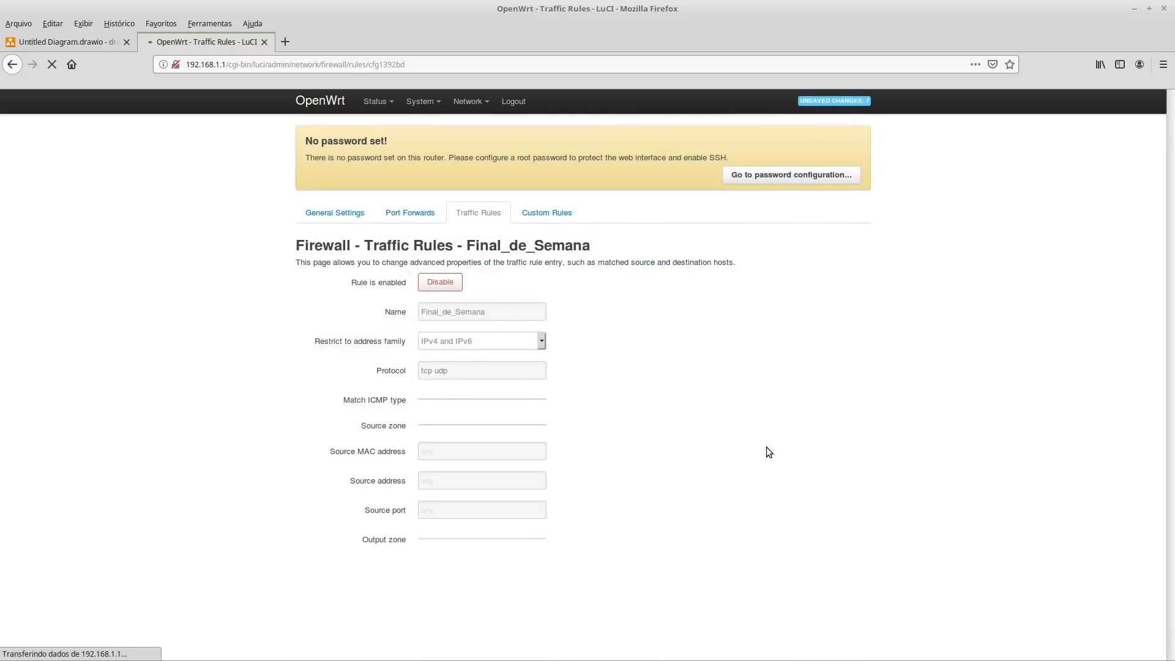
# Set the Final_de_Semana rule's action to reject and restrict its week days to Sunday and Saturday.
pyautogui.scroll(-5, 766, 447)
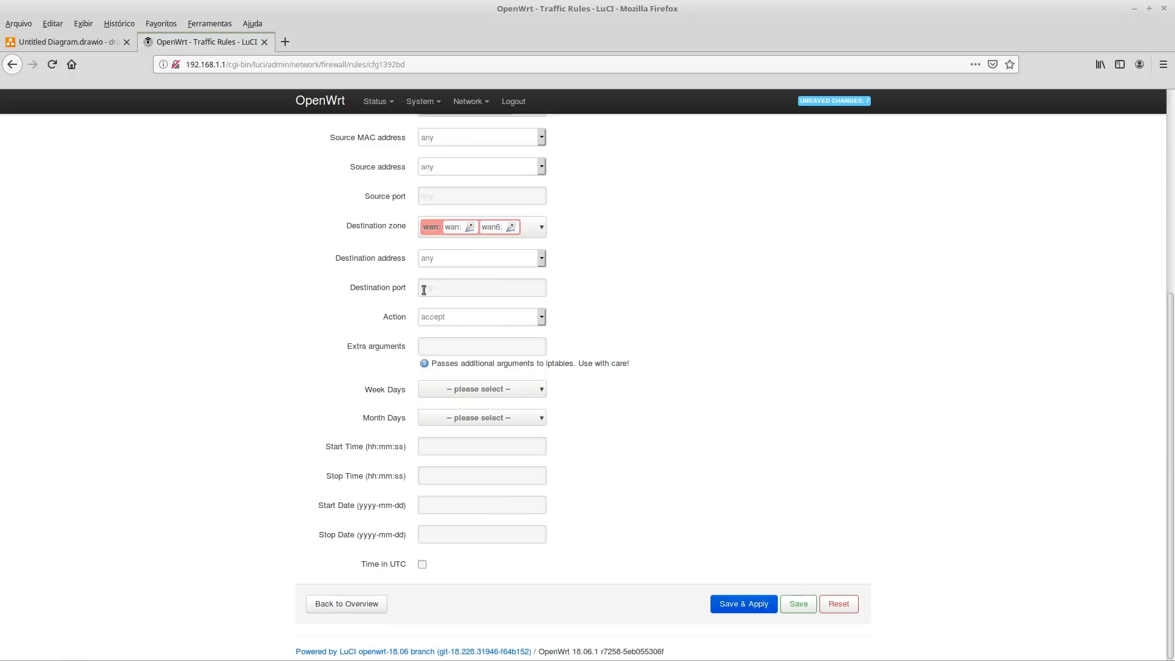
pyautogui.click(461, 317)
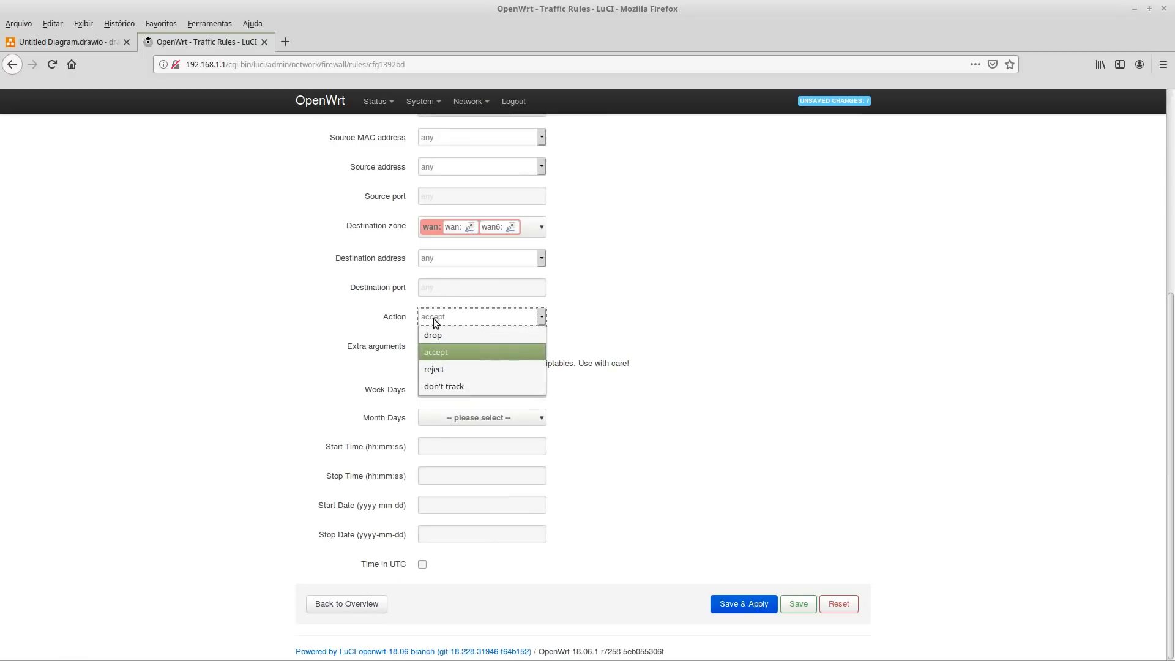
pyautogui.click(446, 367)
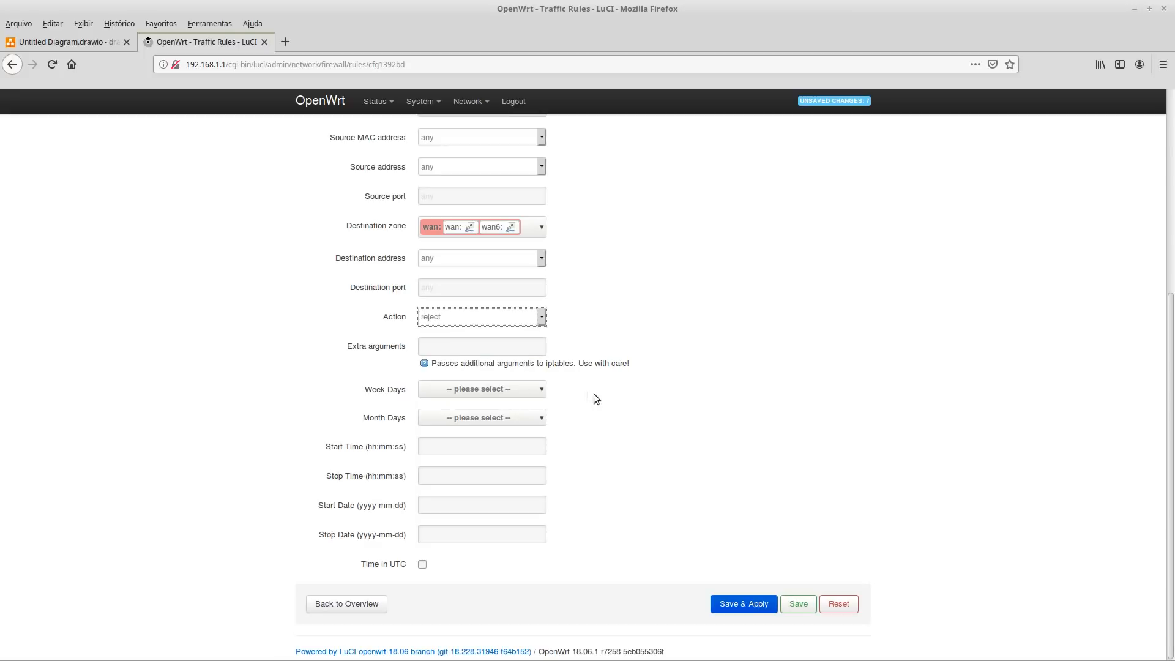
pyautogui.click(527, 389)
pyautogui.click(426, 409)
pyautogui.scroll(-2, 468, 475)
pyautogui.click(445, 475)
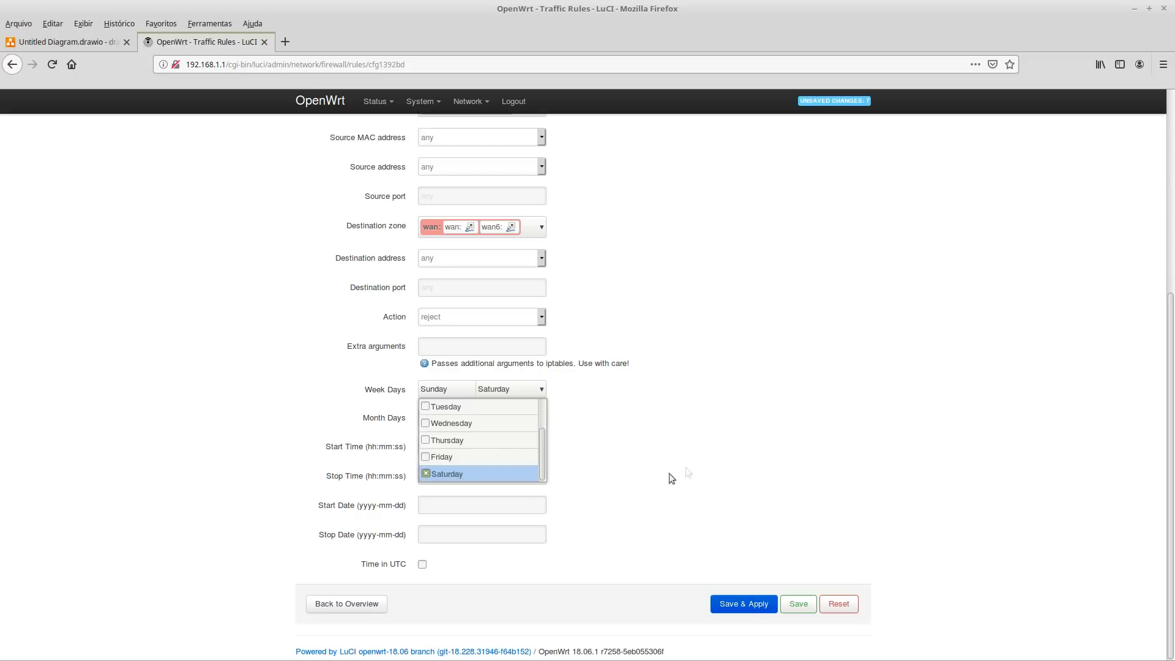
pyautogui.click(695, 456)
# Select month days 1 through 31 for the Final_de_Semana rule.
pyautogui.click(501, 421)
pyautogui.click(461, 435)
pyautogui.click(456, 452)
pyautogui.click(450, 468)
pyautogui.click(450, 486)
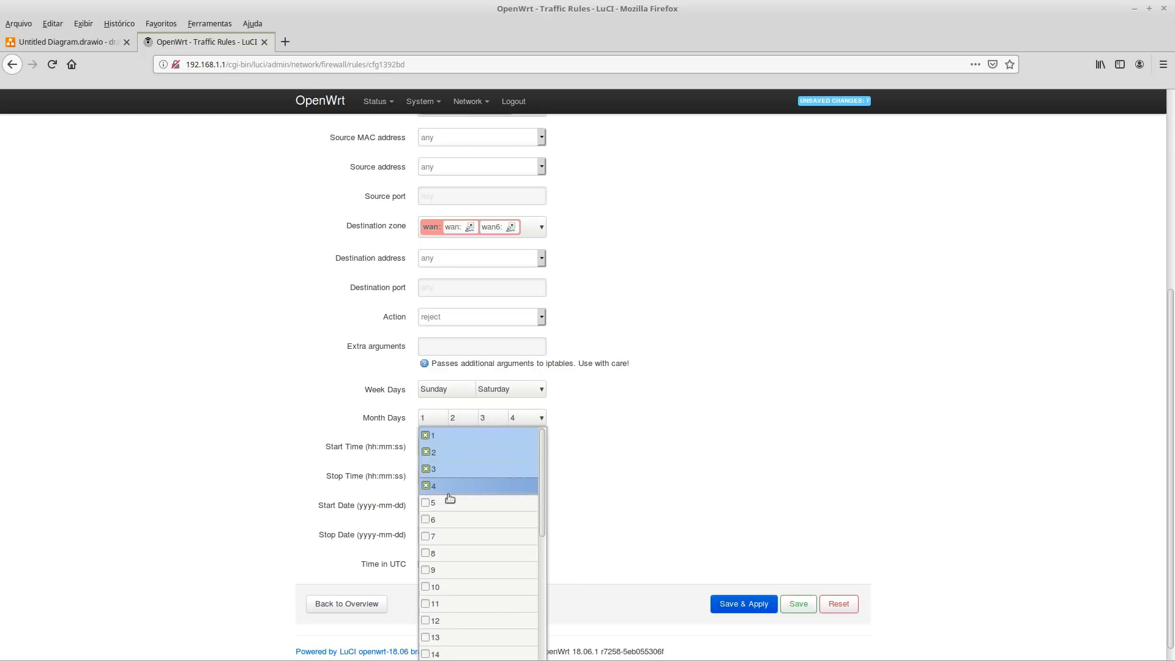
pyautogui.click(442, 503)
pyautogui.click(444, 519)
pyautogui.click(445, 535)
pyautogui.click(450, 553)
pyautogui.click(446, 569)
pyautogui.scroll(-3, 457, 571)
pyautogui.scroll(1, 447, 472)
pyautogui.click(443, 467)
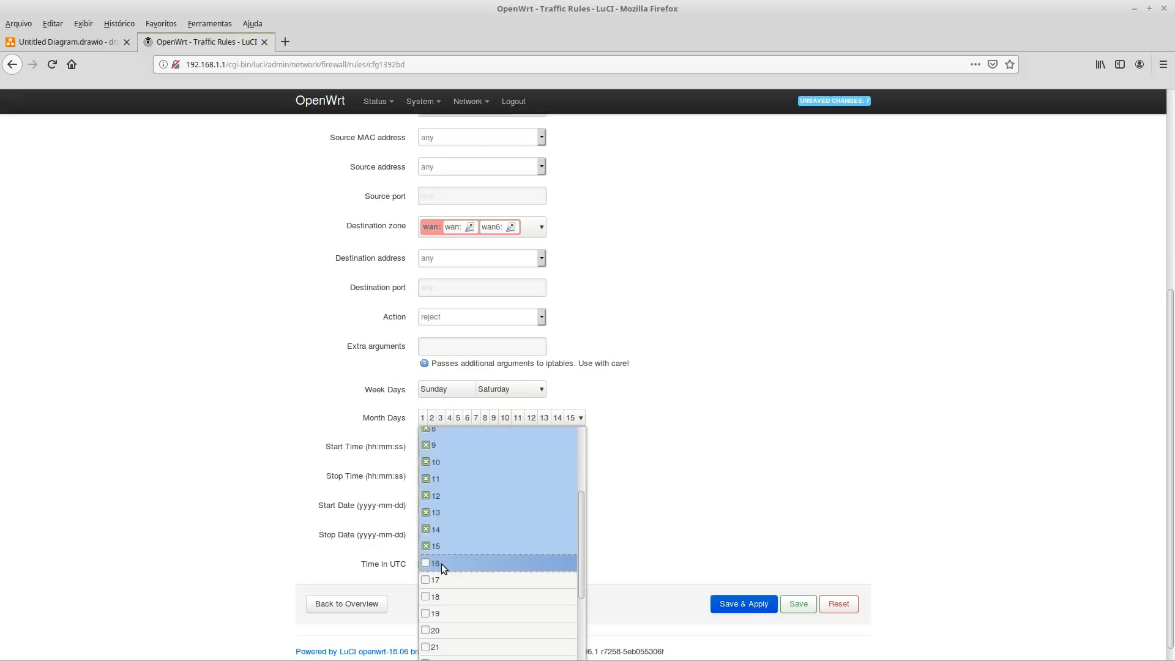
pyautogui.scroll(-2, 443, 561)
pyautogui.click(450, 500)
pyautogui.click(445, 518)
pyautogui.click(452, 535)
pyautogui.click(455, 551)
pyautogui.click(459, 568)
pyautogui.scroll(-2, 461, 575)
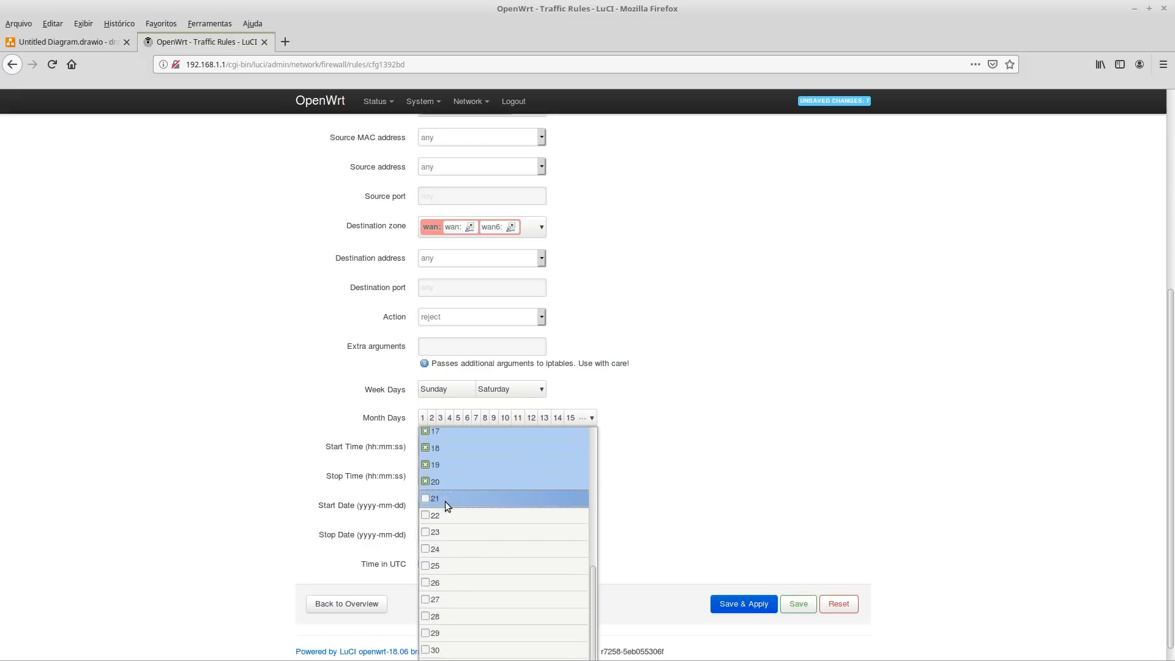
pyautogui.click(446, 501)
pyautogui.click(441, 517)
pyautogui.click(438, 532)
pyautogui.click(436, 549)
pyautogui.click(438, 583)
pyautogui.click(437, 565)
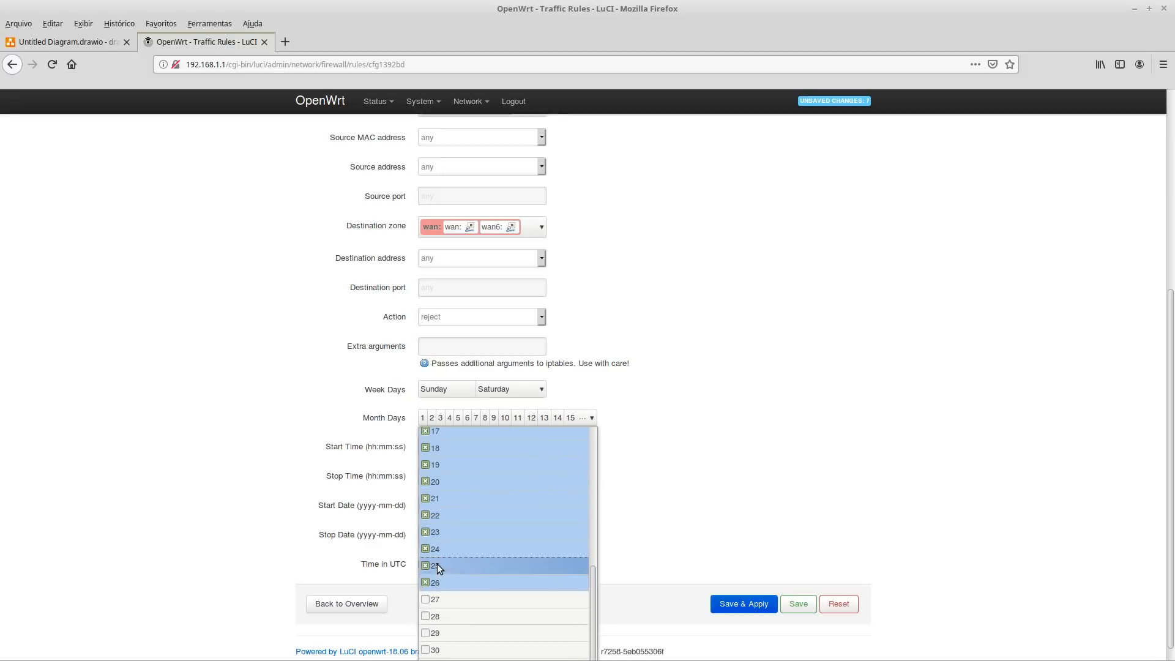
pyautogui.click(450, 598)
pyautogui.click(477, 616)
pyautogui.scroll(-1, 487, 615)
pyautogui.click(474, 614)
pyautogui.click(473, 634)
pyautogui.click(474, 650)
pyautogui.click(707, 475)
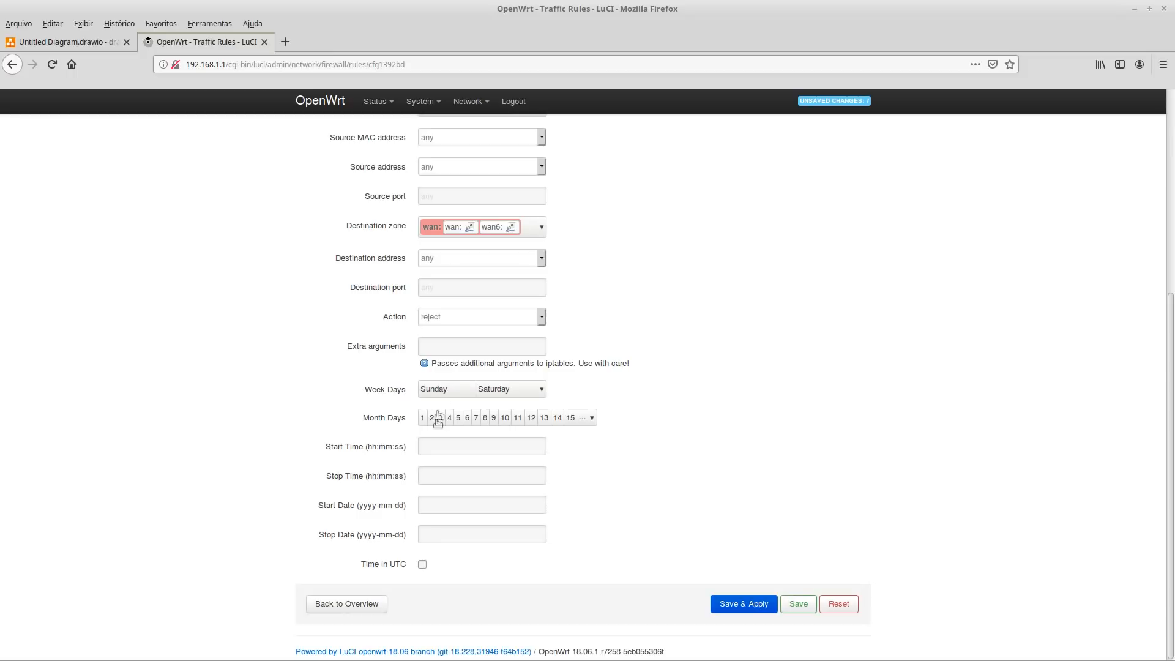
# Set the Final_de_Semana rule's start time to 21:59:59 and its stop time to 10:00:00.
pyautogui.click(478, 448)
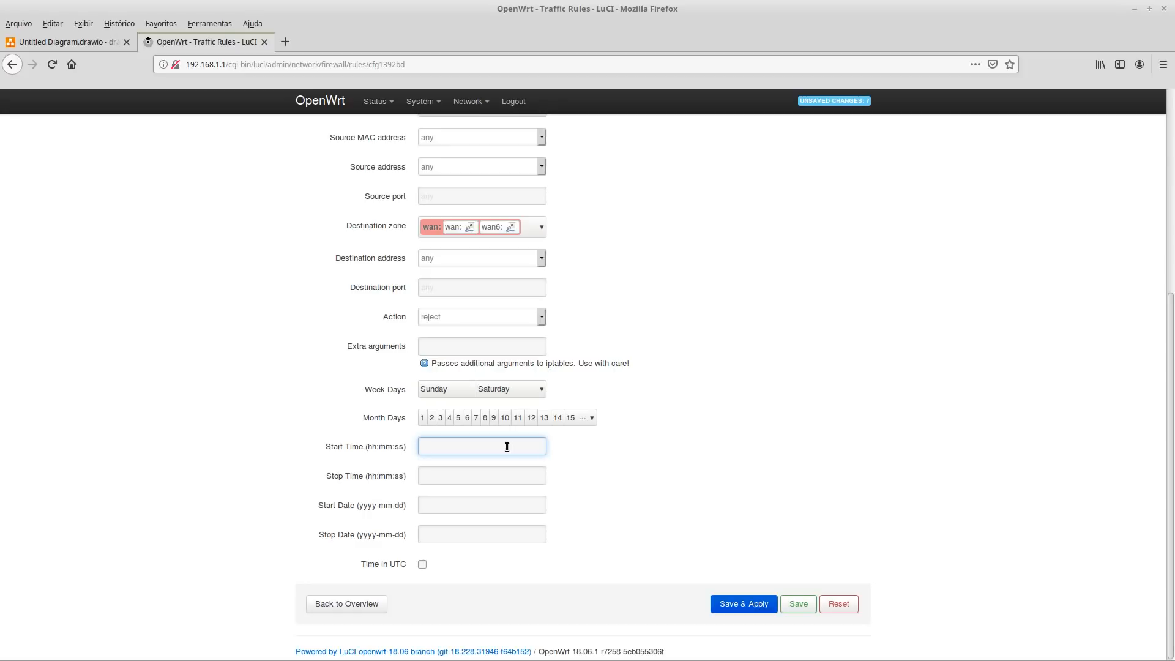
pyautogui.write('21:59:59')
pyautogui.click(447, 474)
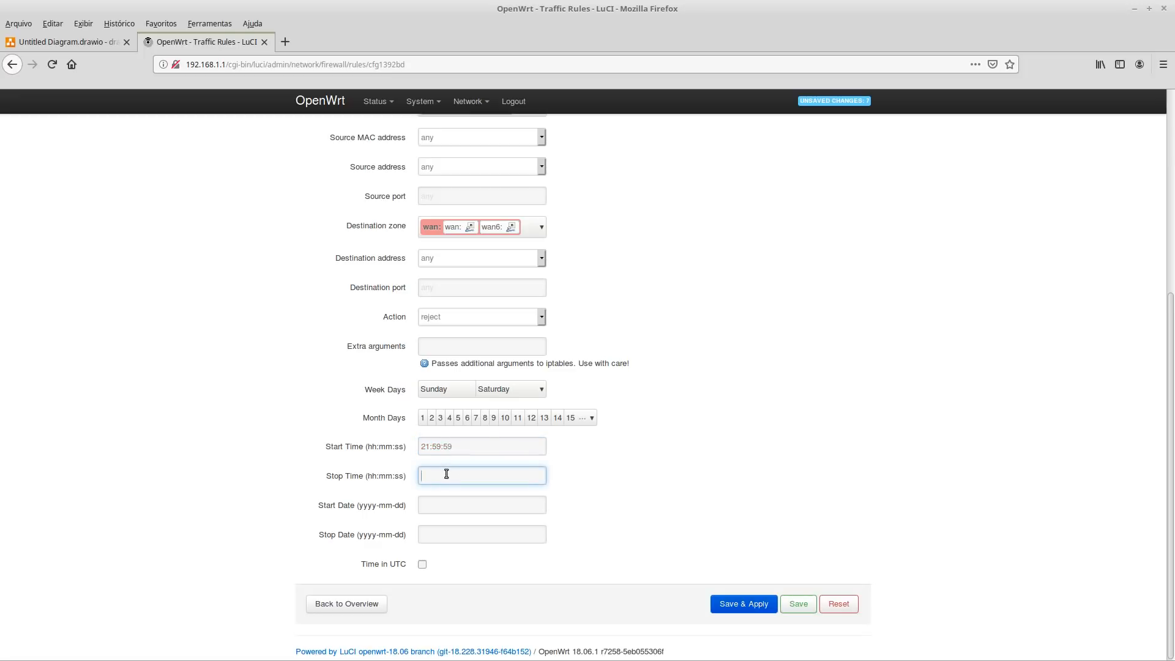
pyautogui.write('10:00:00')
# Save and apply the Final_de_Semana rule, and check its entry in the traffic rules list.
pyautogui.click(736, 606)
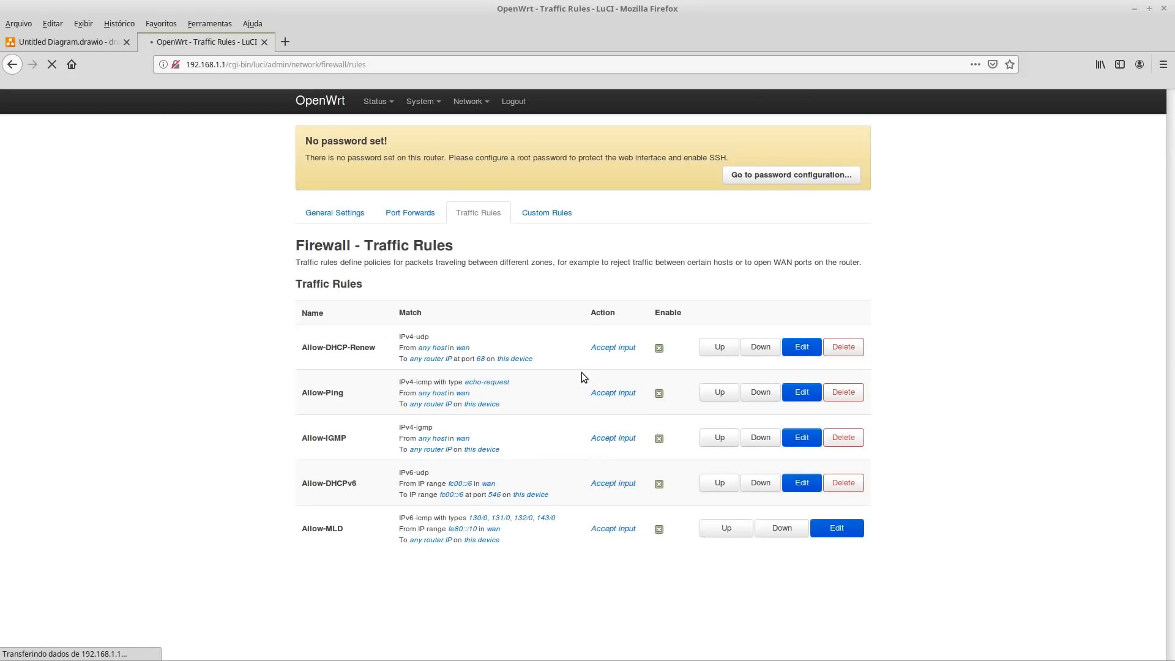
pyautogui.scroll(-10, 779, 479)
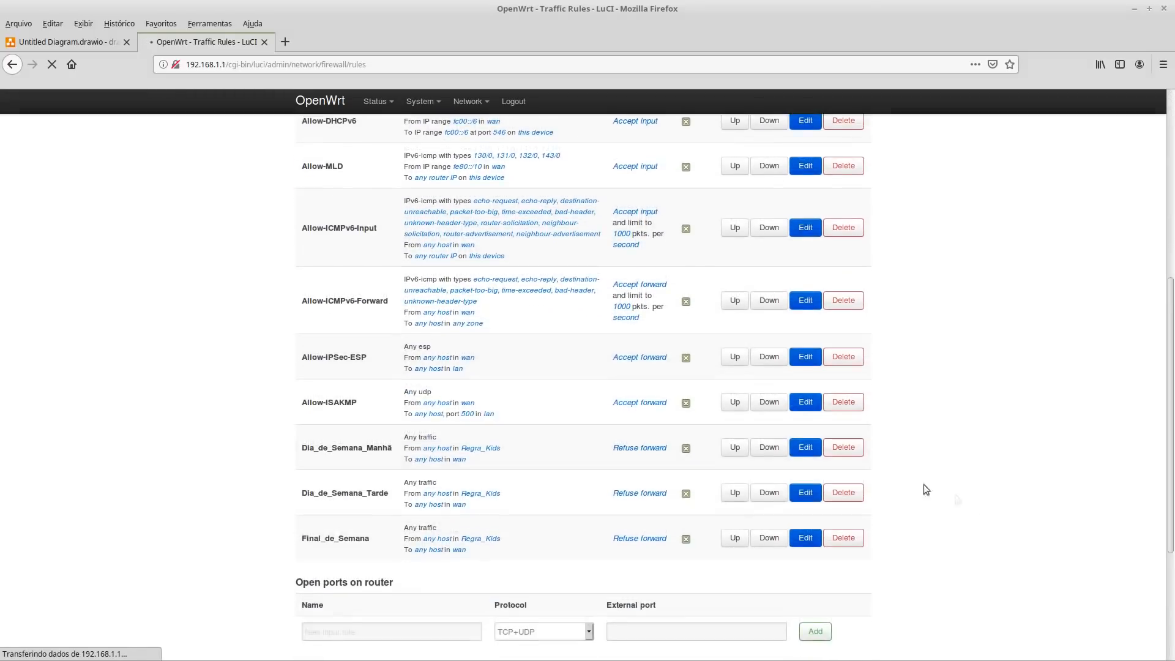
pyautogui.scroll(-5, 971, 512)
pyautogui.scroll(3, 997, 512)
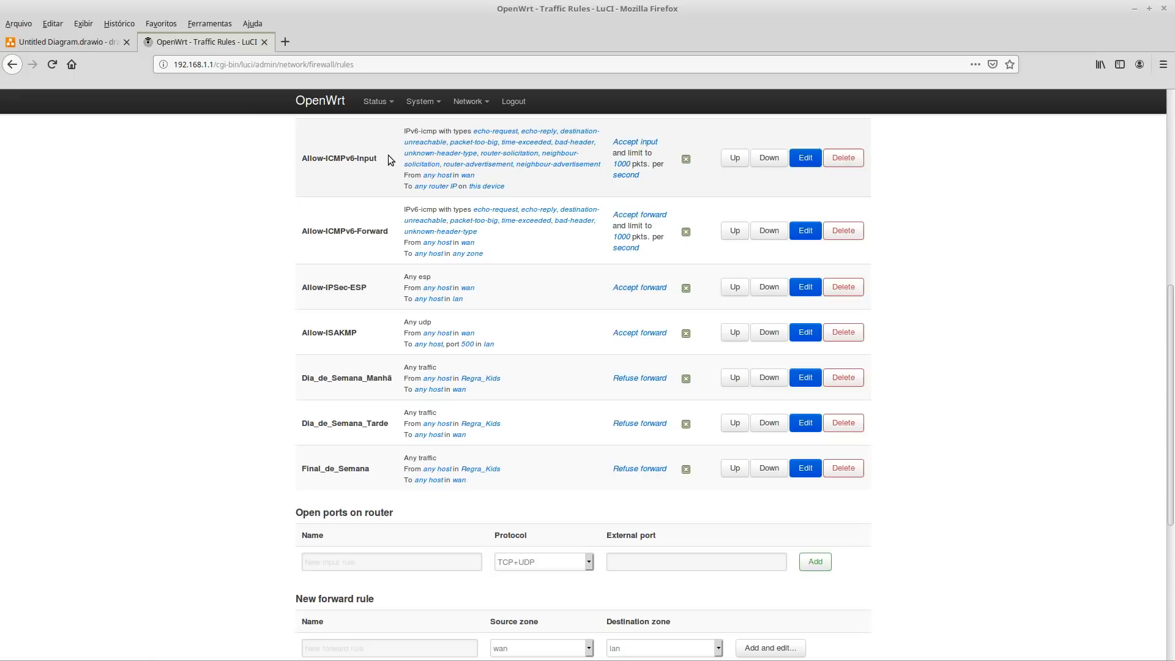
# Open the firewall status page and look through the IPv4 filter chains as far as zone_Regra_Kids_forward.
pyautogui.moveTo(375, 101)
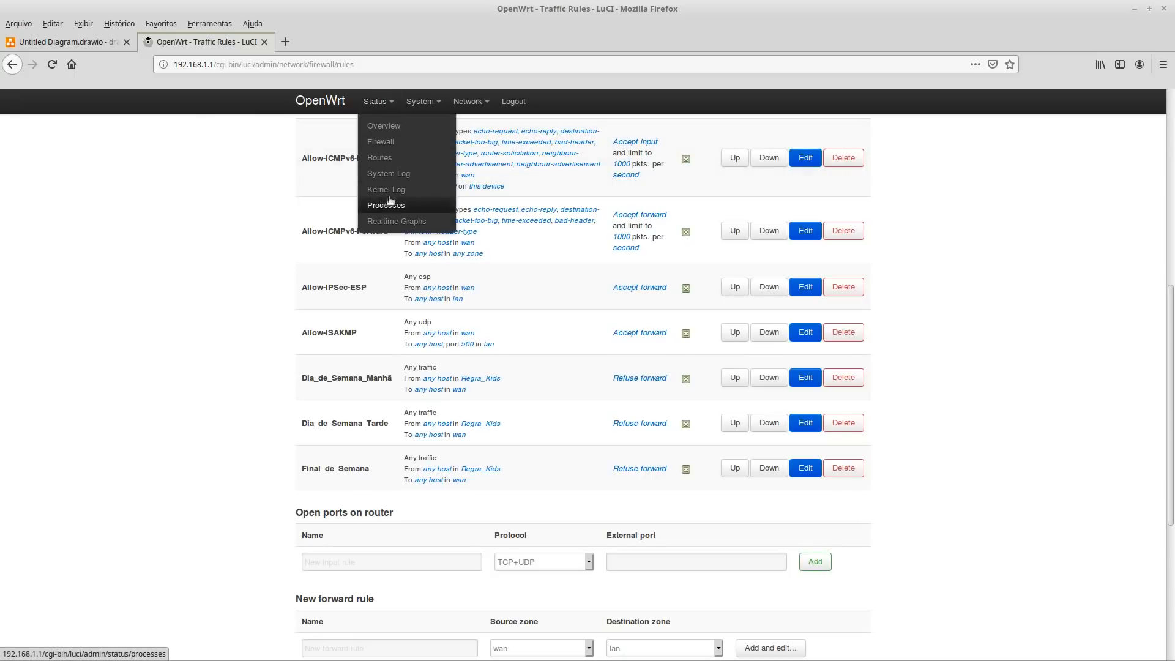
pyautogui.click(388, 155)
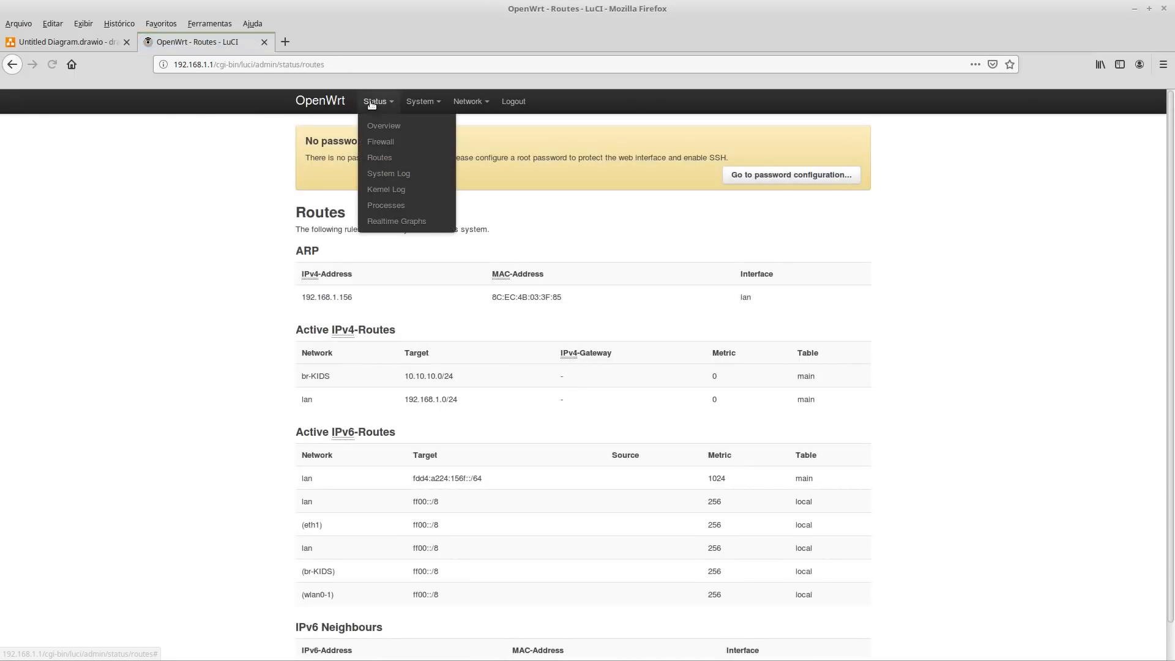
pyautogui.click(379, 142)
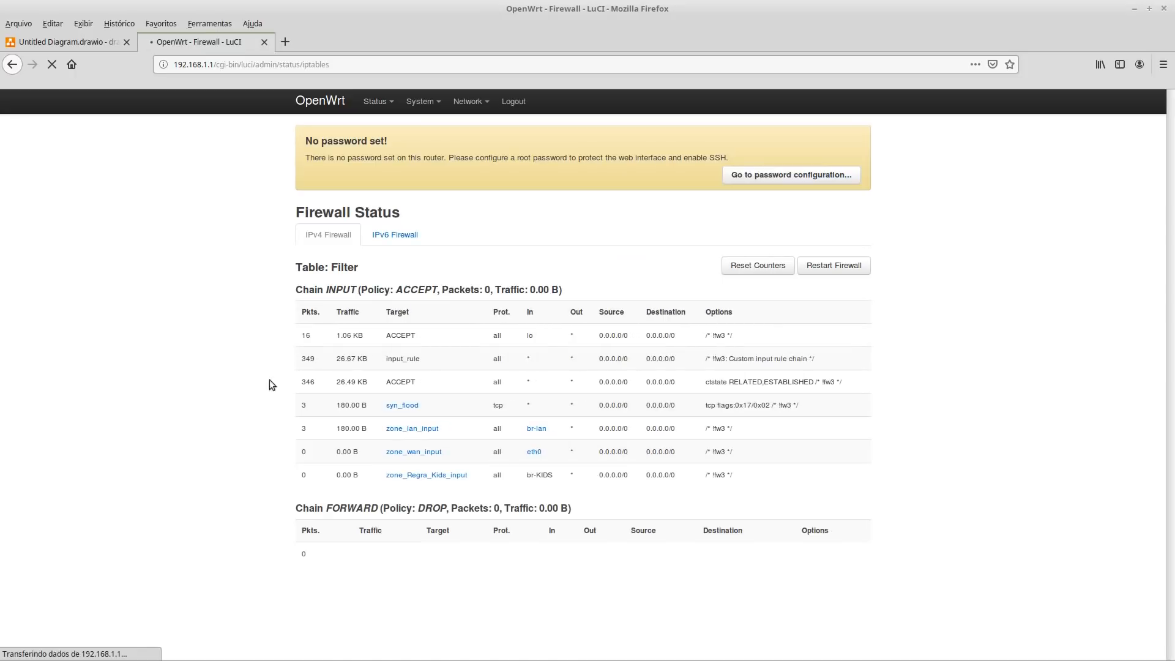
pyautogui.scroll(-3, 302, 386)
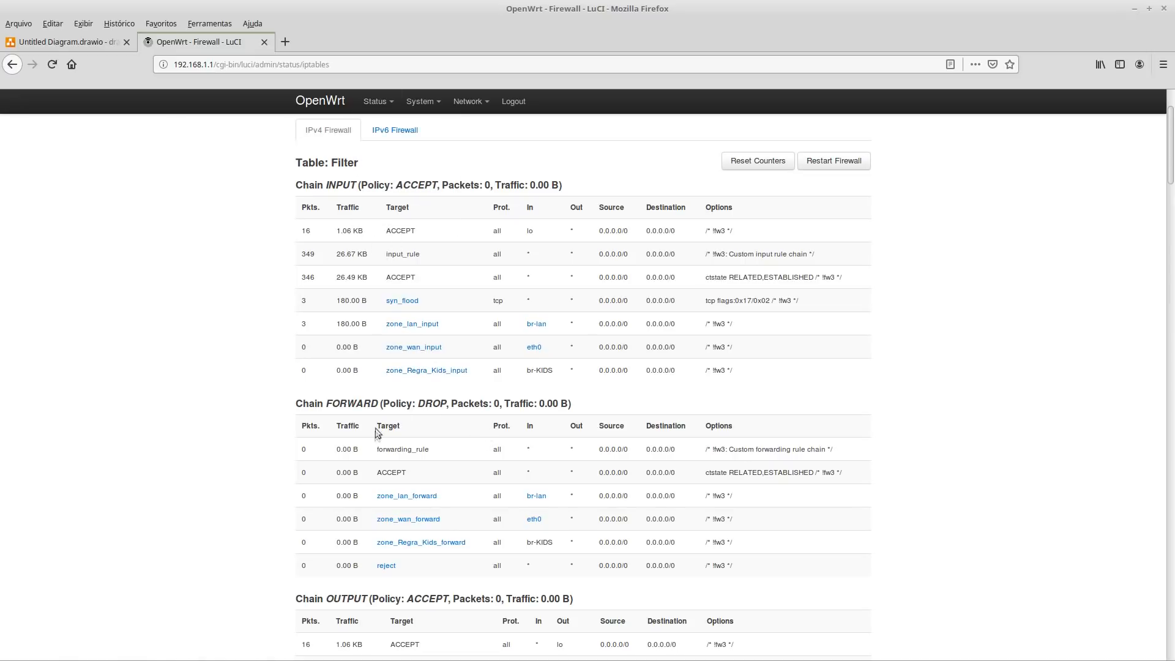
pyautogui.scroll(-2, 389, 478)
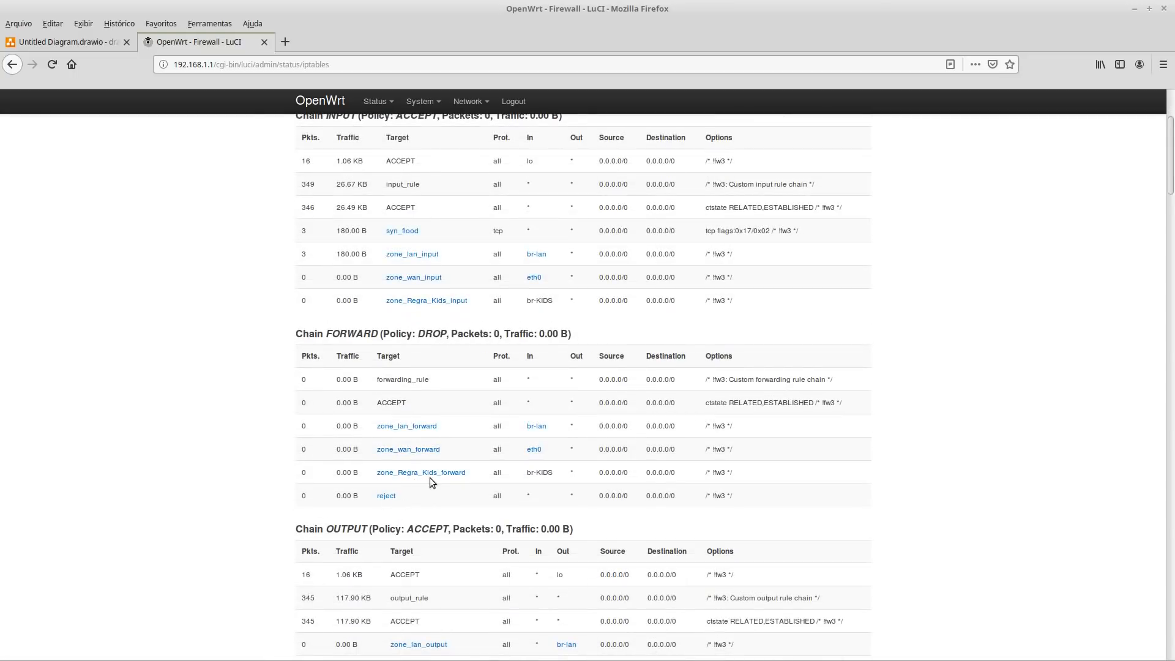
pyautogui.scroll(-7, 246, 508)
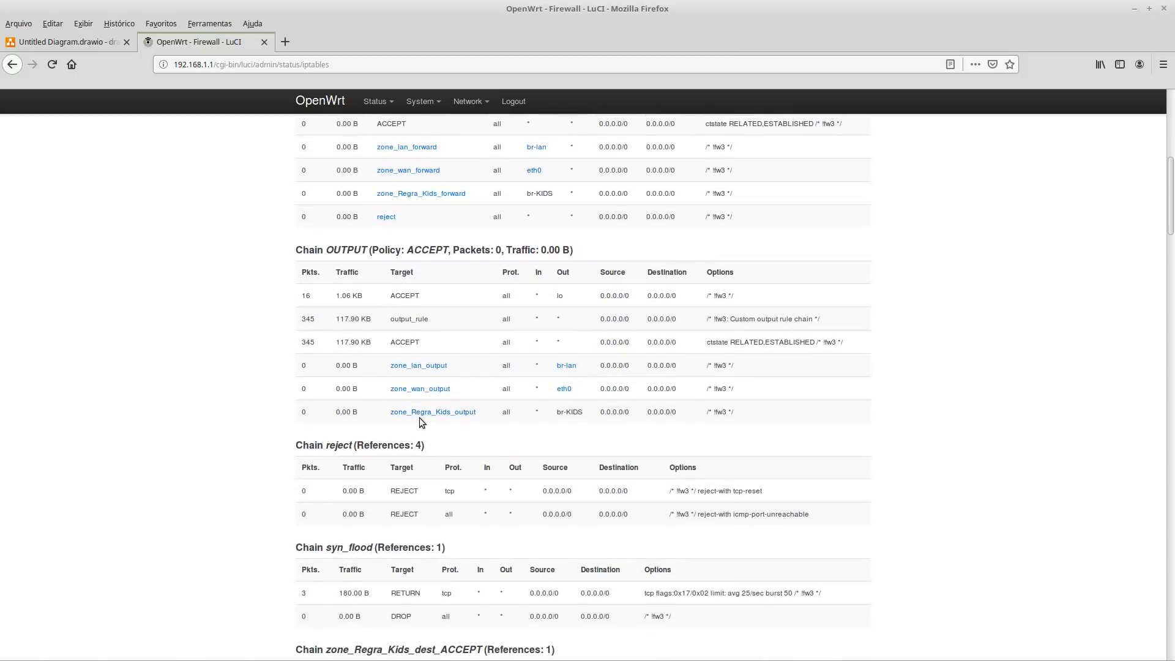
pyautogui.scroll(-2, 208, 480)
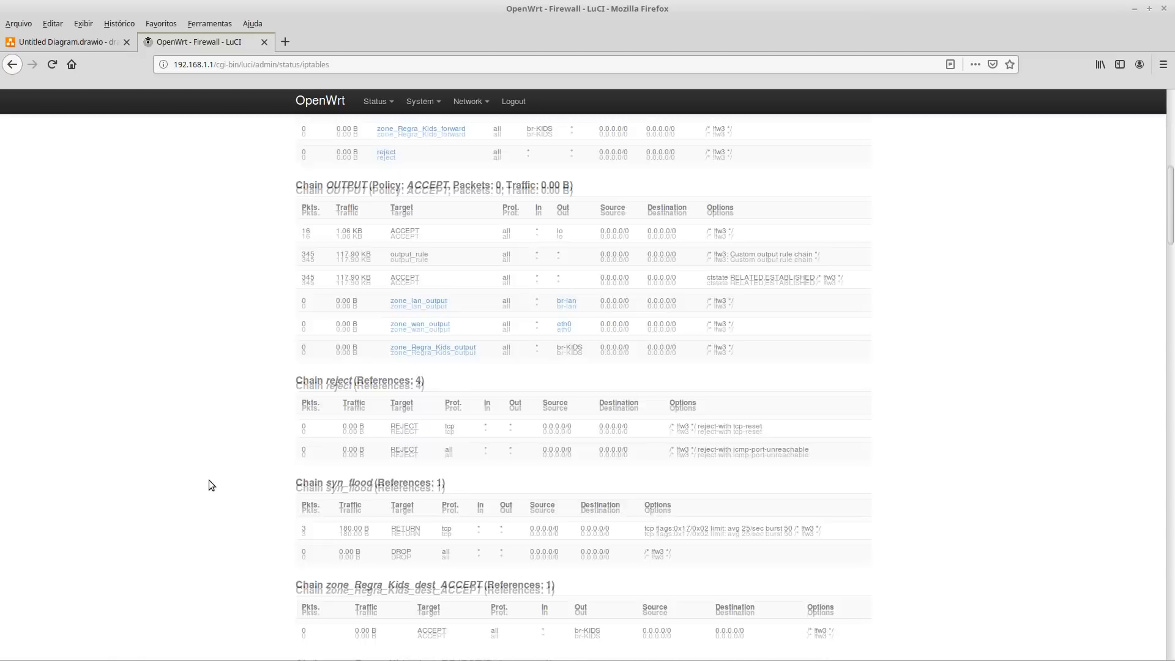
pyautogui.scroll(-3, 208, 485)
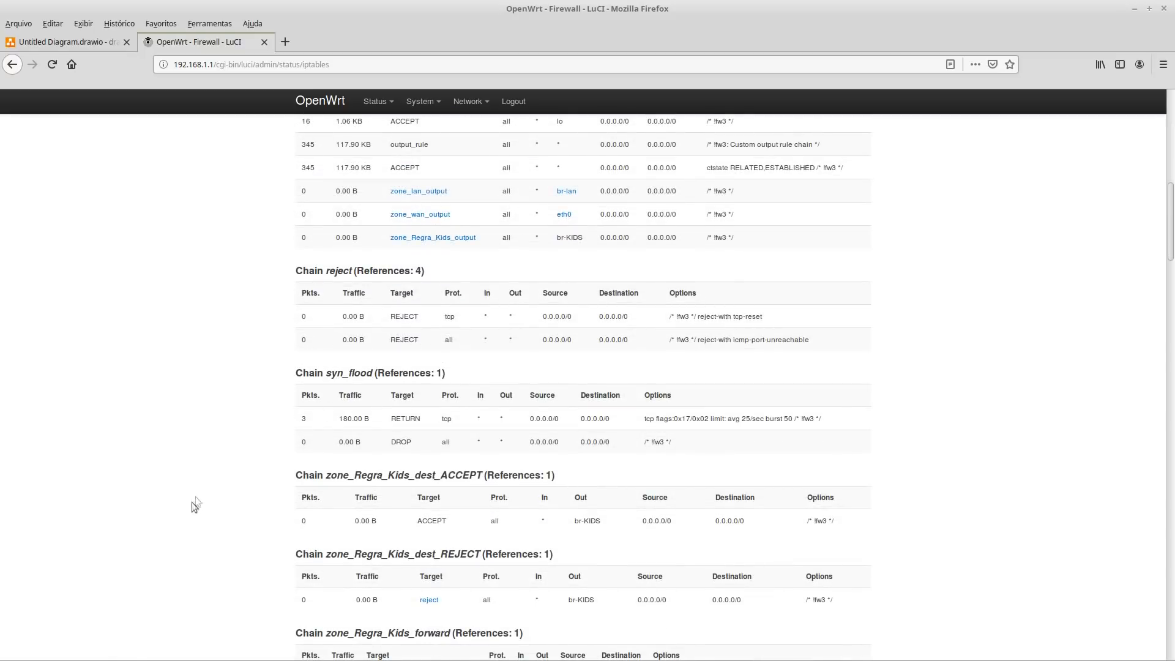
pyautogui.scroll(-2, 202, 501)
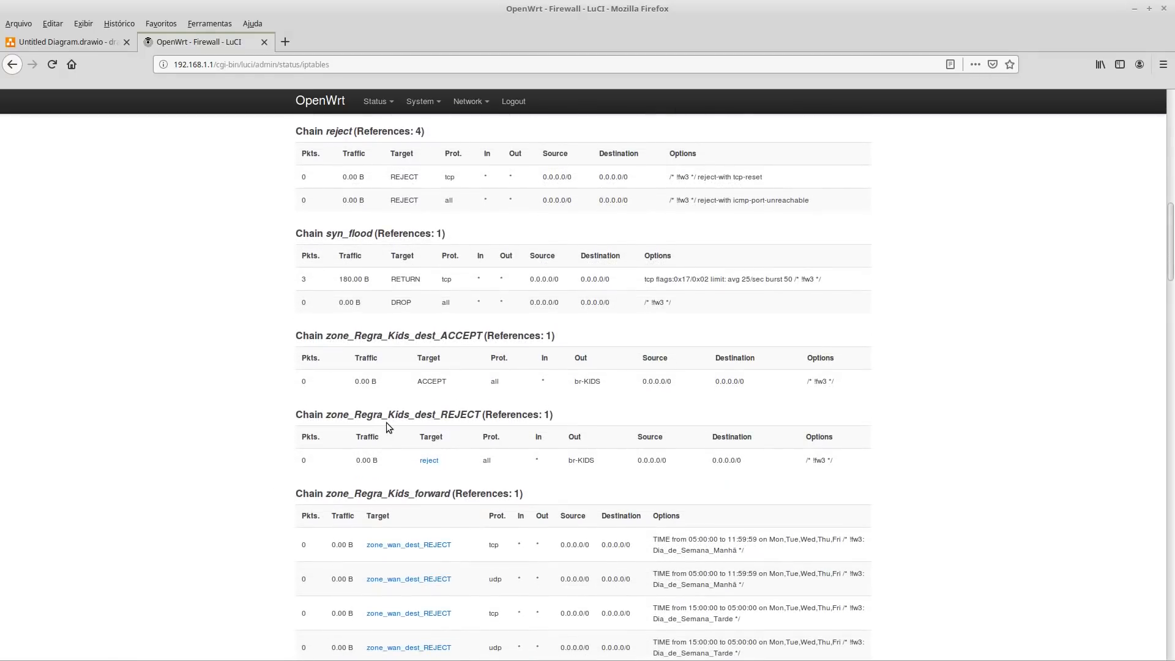
pyautogui.scroll(-1, 387, 424)
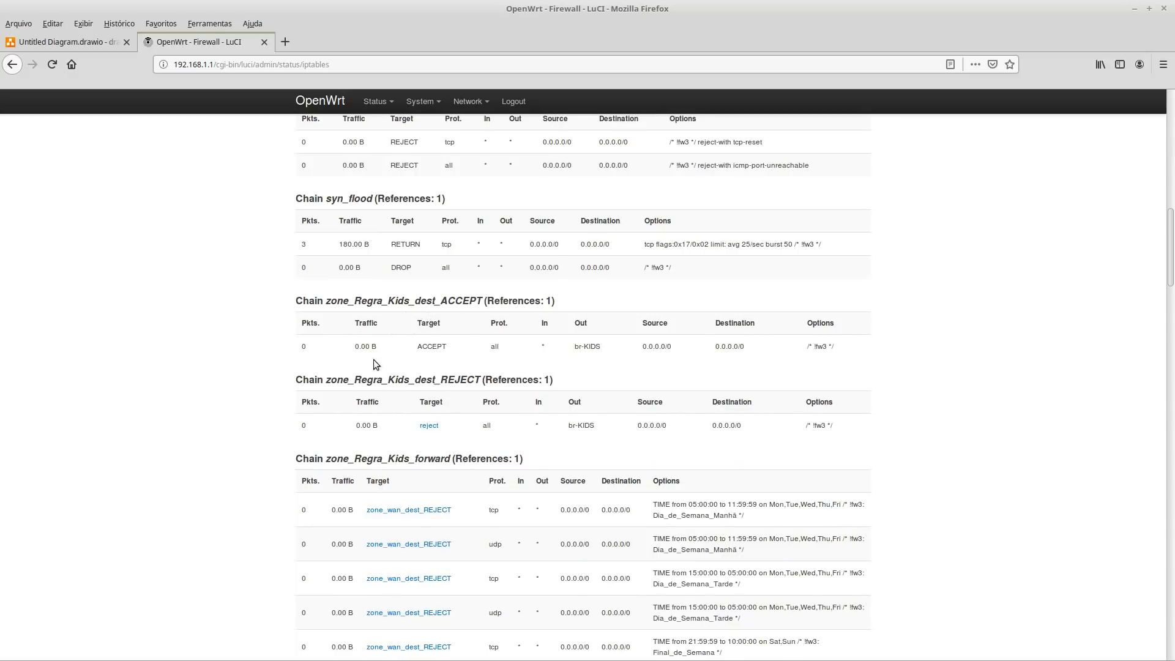
pyautogui.scroll(-2, 482, 389)
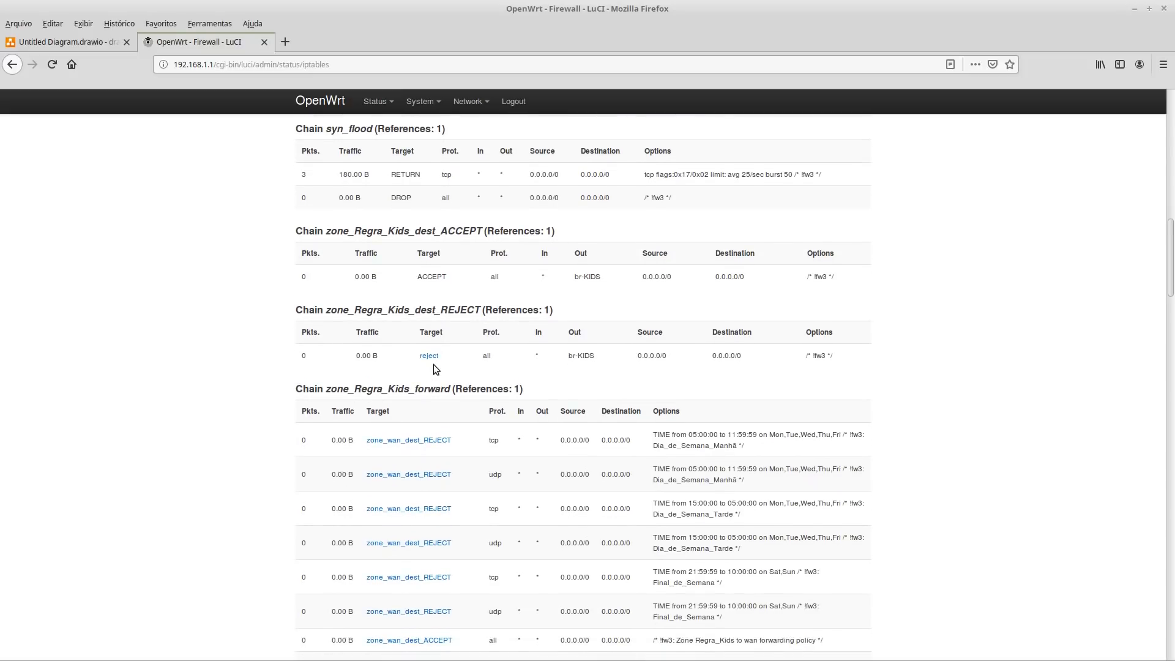
pyautogui.scroll(-4, 306, 417)
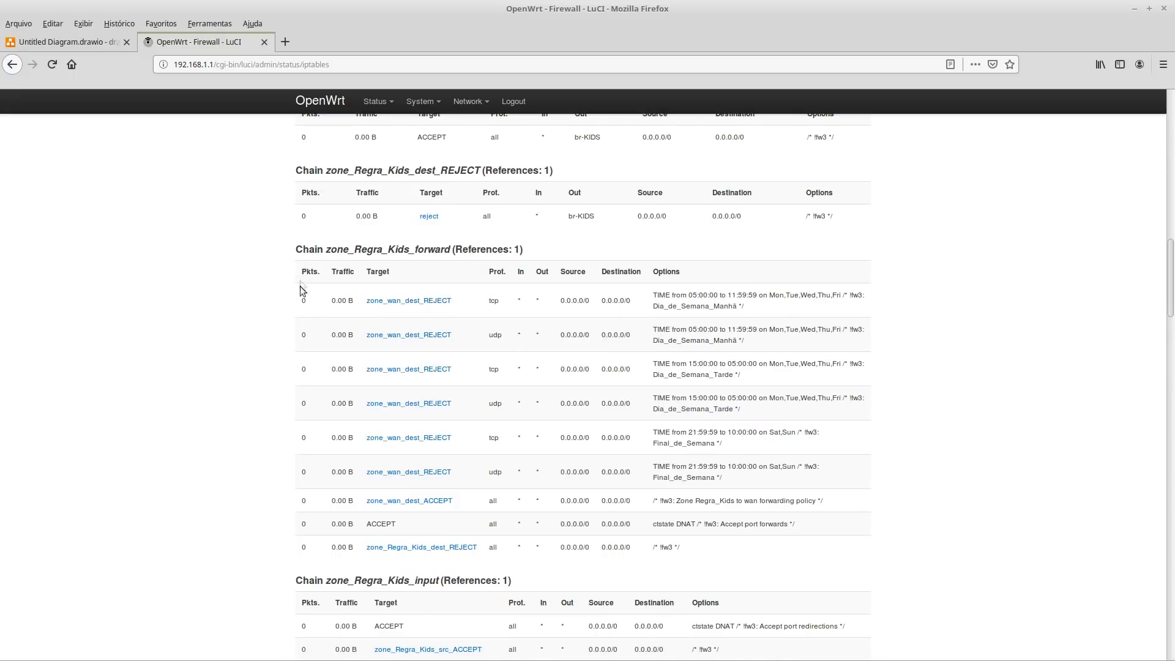
# Examine the protocols, times and days of the zone_Regra_Kids_forward reject entries, and skim the chains that follow.
pyautogui.moveTo(302, 275); pyautogui.dragTo(790, 554)
pyautogui.click(728, 366)
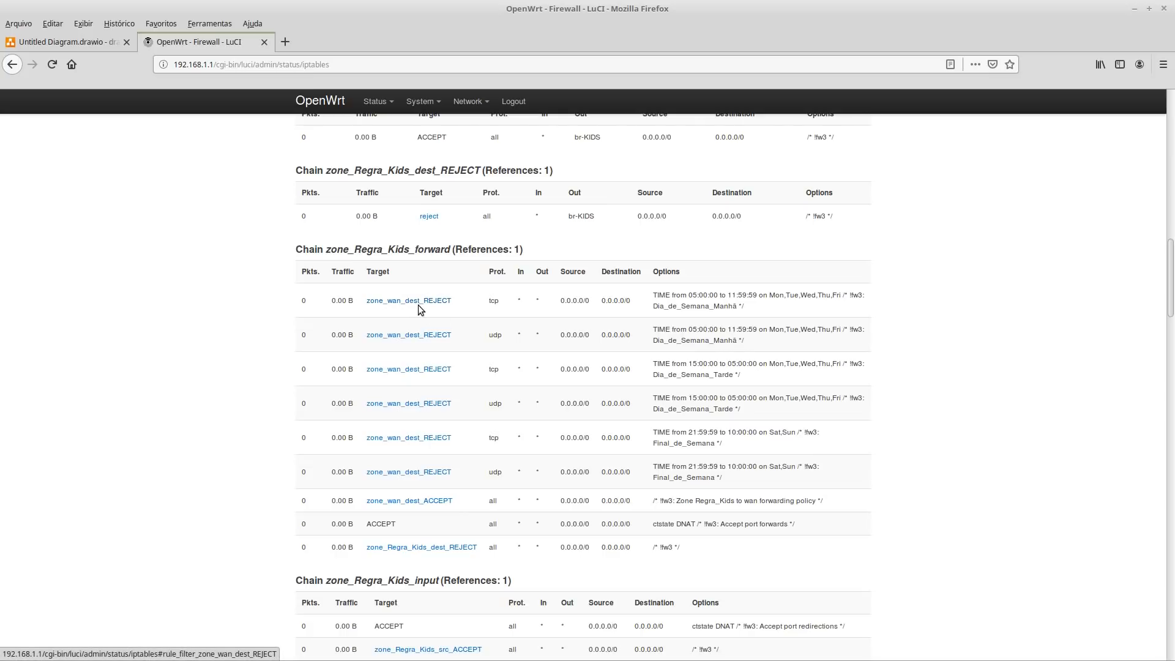
pyautogui.moveTo(432, 306); pyautogui.dragTo(785, 312)
pyautogui.click(784, 310)
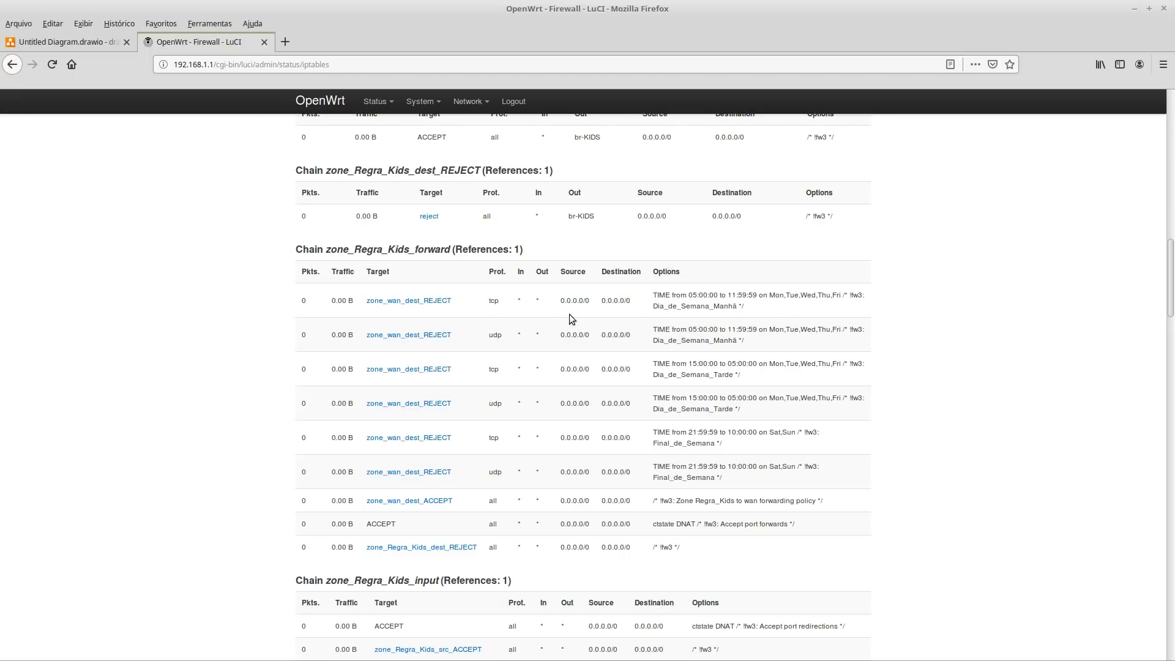
pyautogui.moveTo(695, 295); pyautogui.dragTo(806, 296)
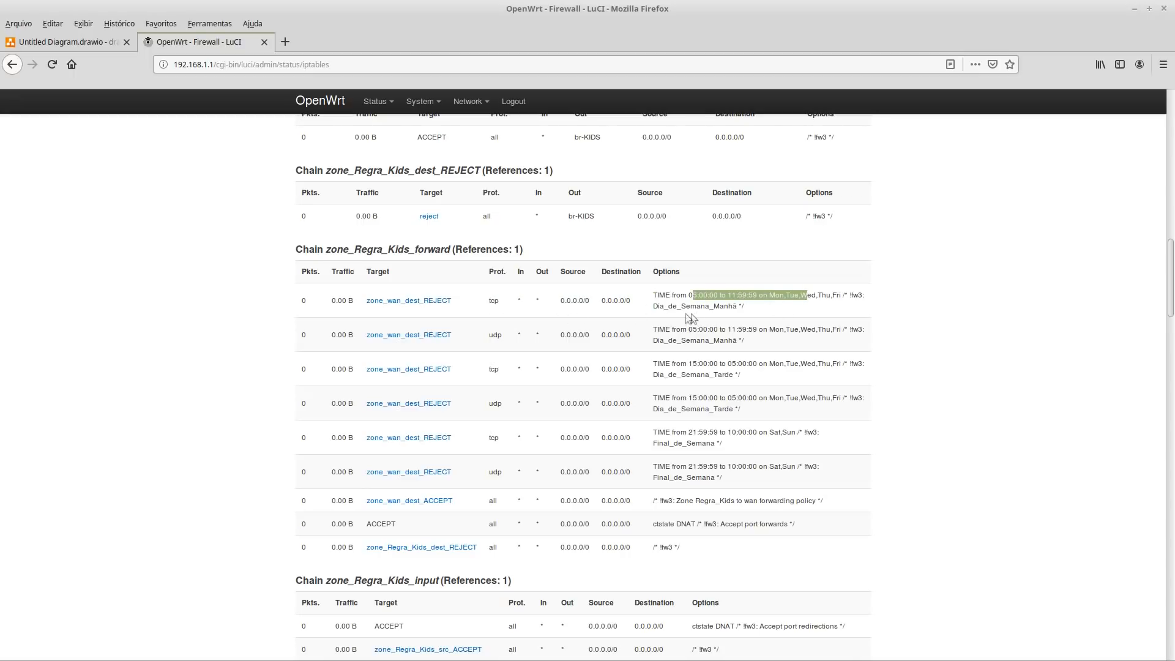
pyautogui.moveTo(507, 335); pyautogui.dragTo(691, 349)
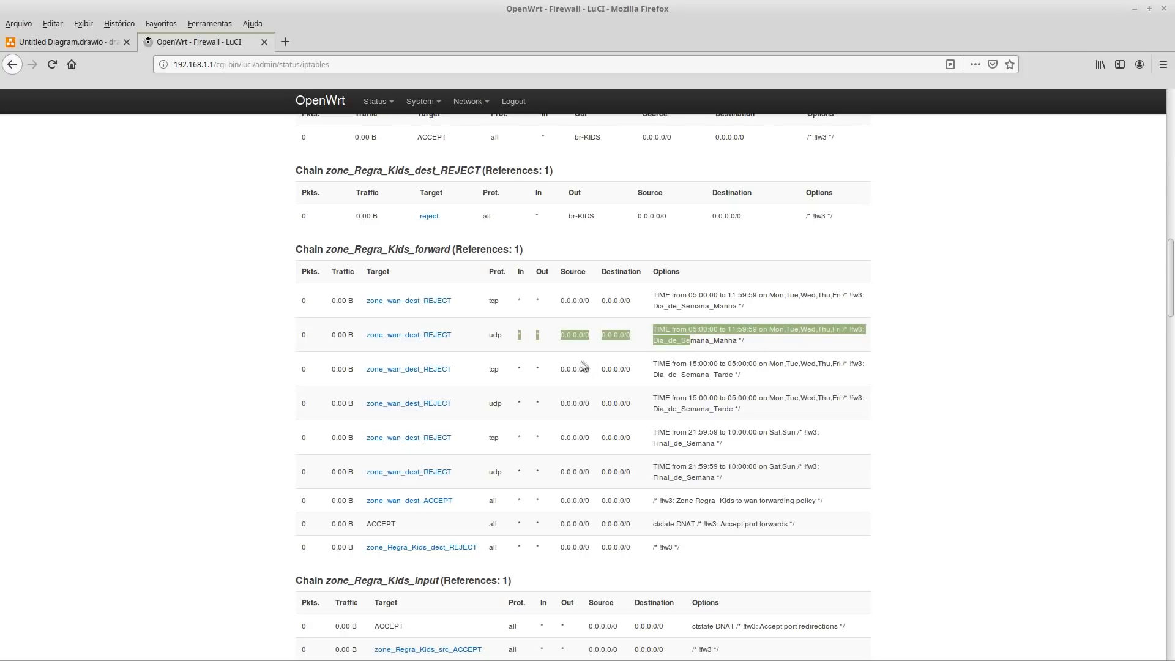
pyautogui.moveTo(494, 369); pyautogui.dragTo(630, 369)
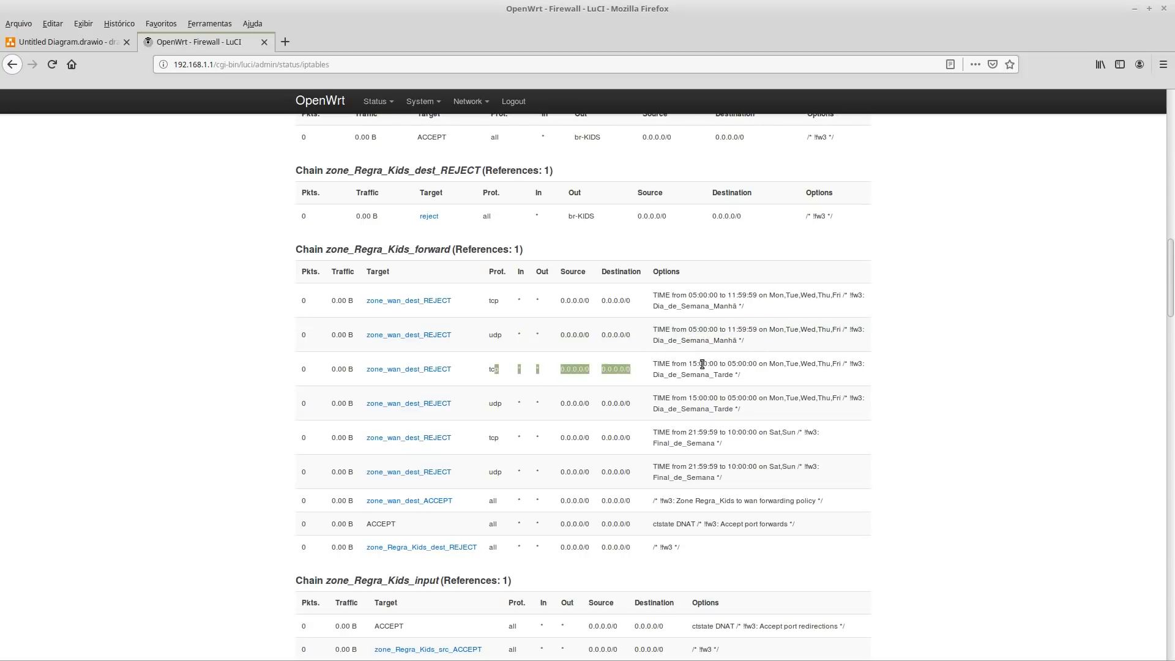
pyautogui.moveTo(702, 365); pyautogui.dragTo(765, 363)
pyautogui.moveTo(548, 406); pyautogui.dragTo(757, 436)
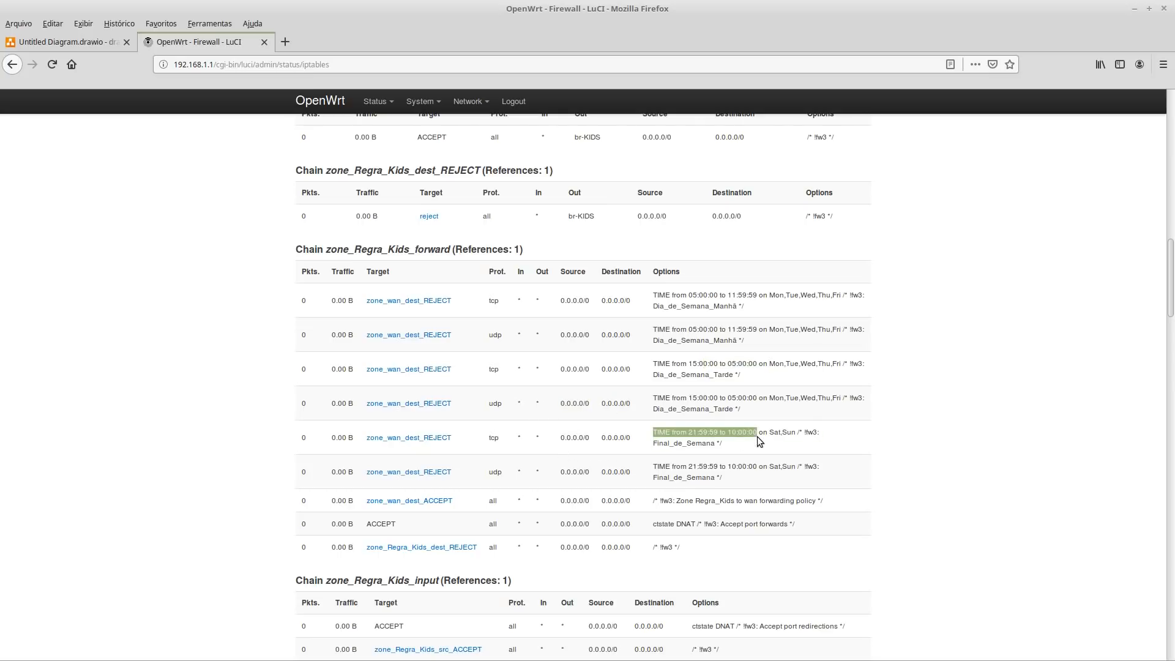
pyautogui.moveTo(489, 474); pyautogui.dragTo(764, 467)
pyautogui.click(952, 497)
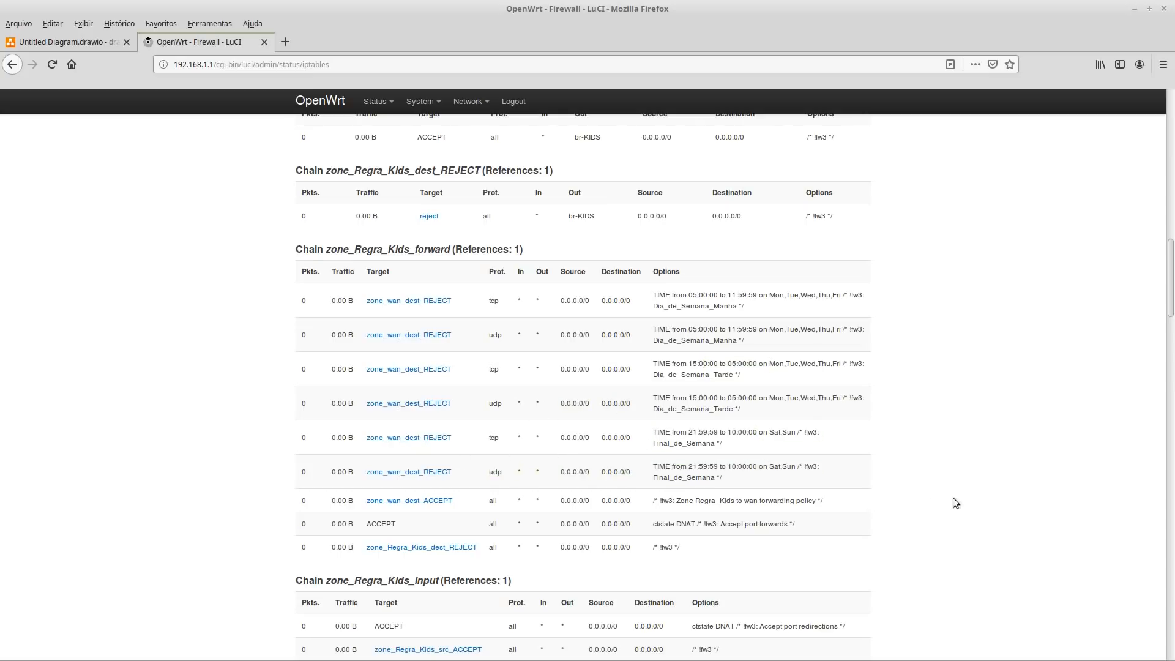
pyautogui.scroll(-3, 953, 497)
pyautogui.scroll(-9, 902, 537)
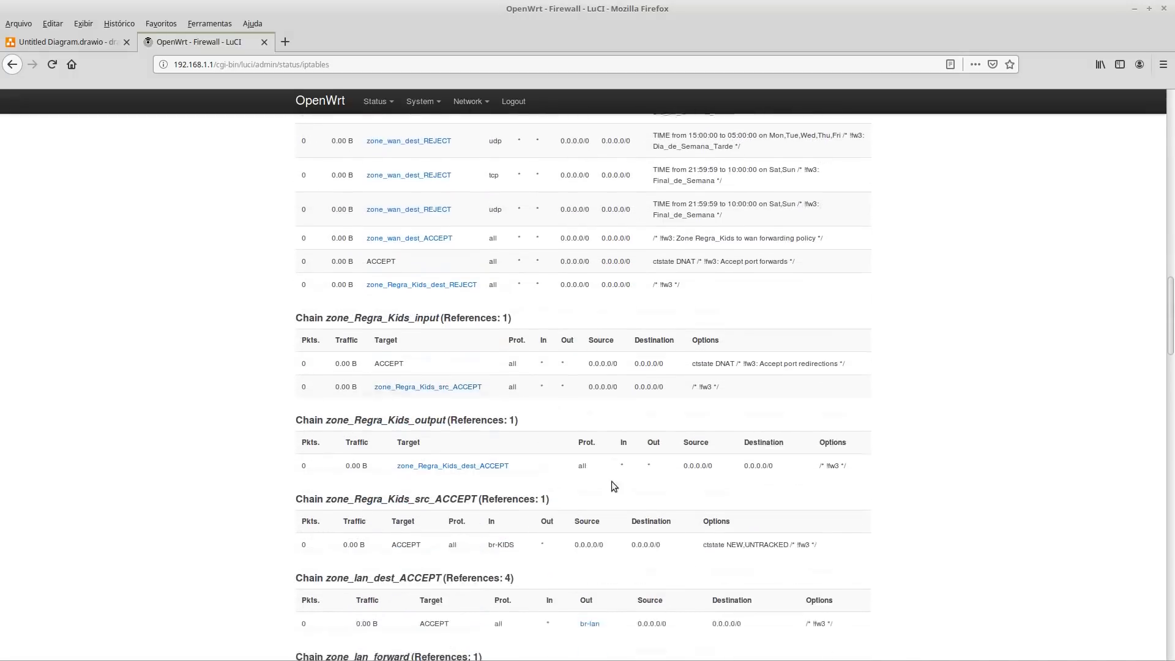
pyautogui.scroll(20, 886, 576)
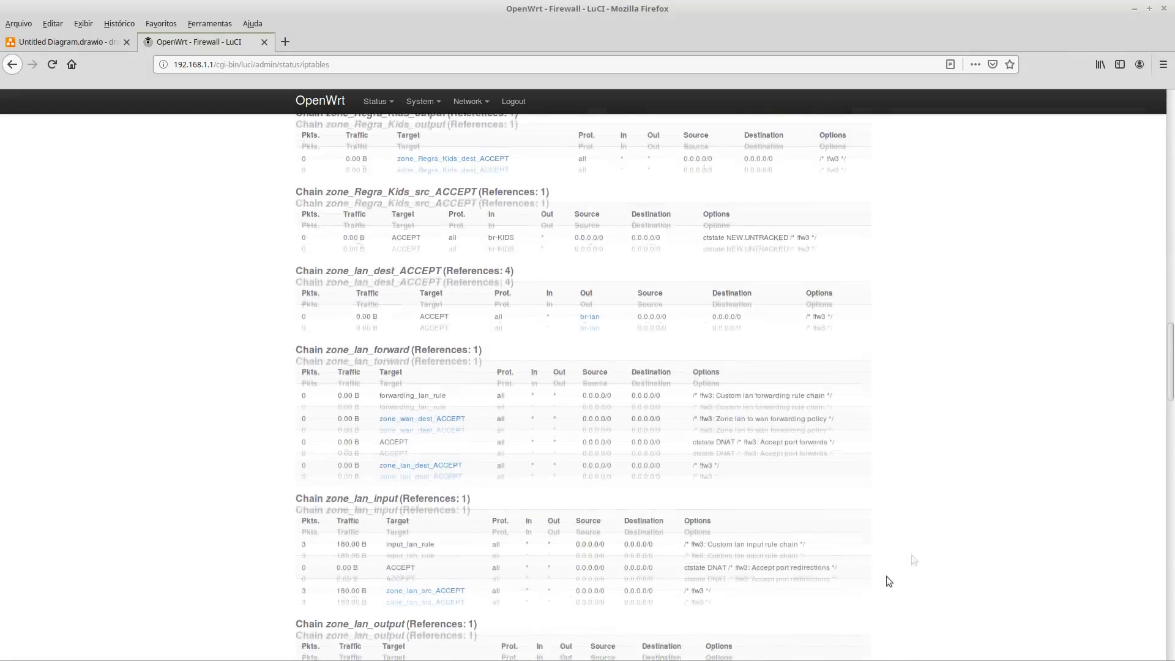
pyautogui.scroll(15, 892, 580)
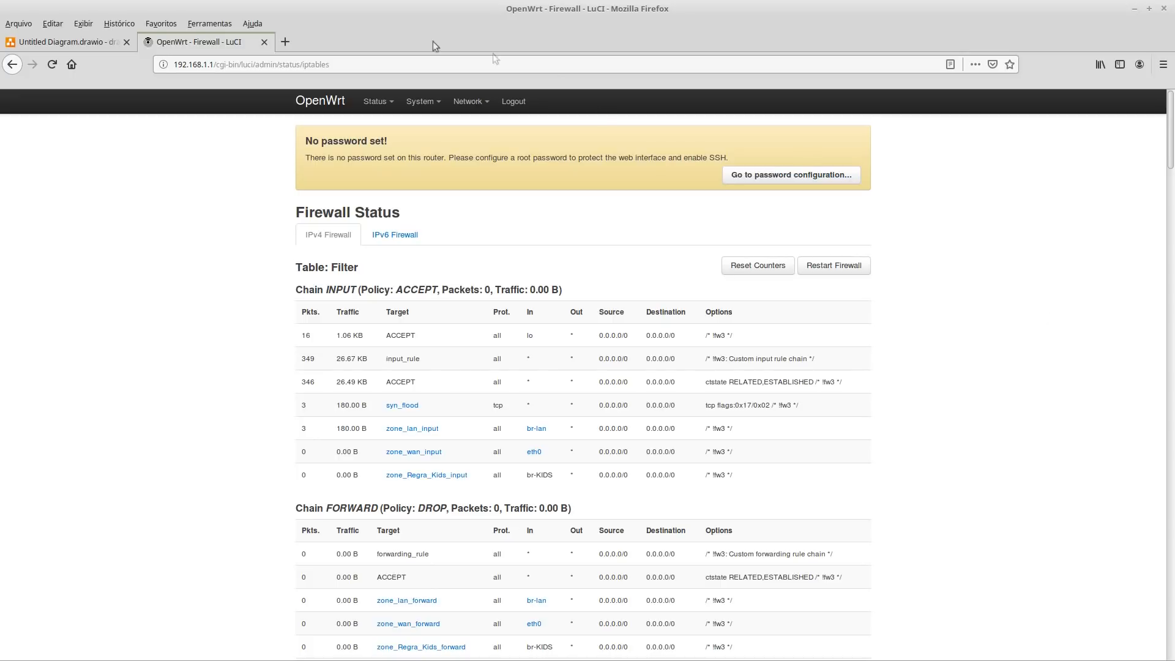
# Open an empty browser tab, return to OpenWrt's status overview, and select the IPv4 address of the active DHCP lease.
pyautogui.click(286, 44)
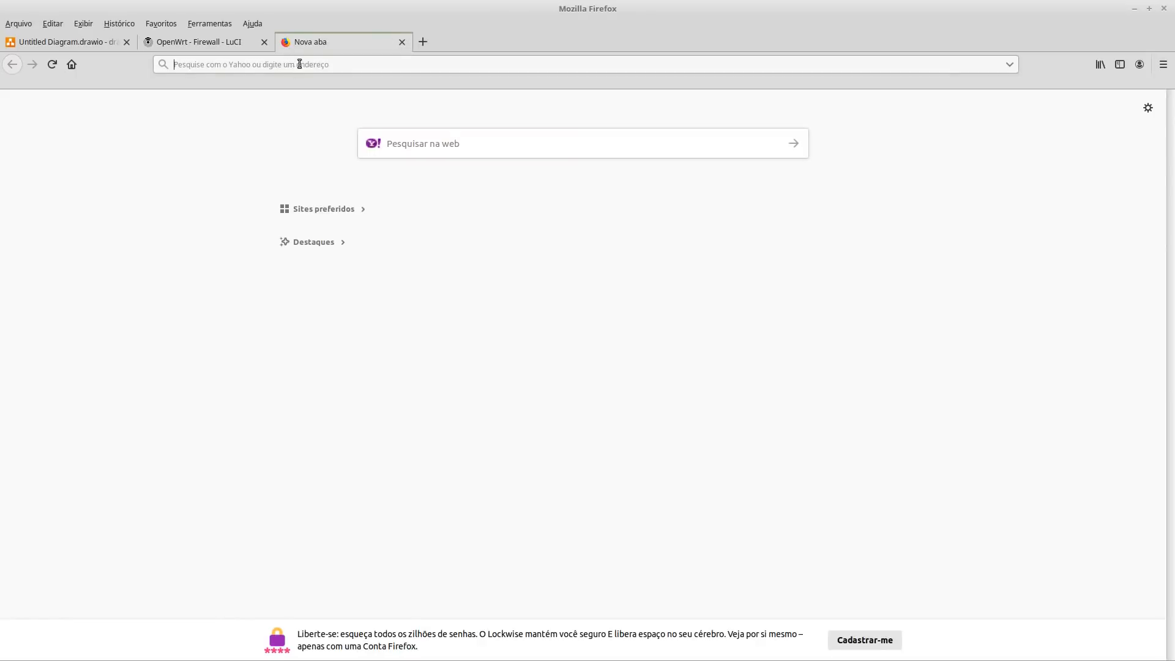
pyautogui.click(235, 44)
pyautogui.moveTo(422, 103)
pyautogui.moveTo(375, 101)
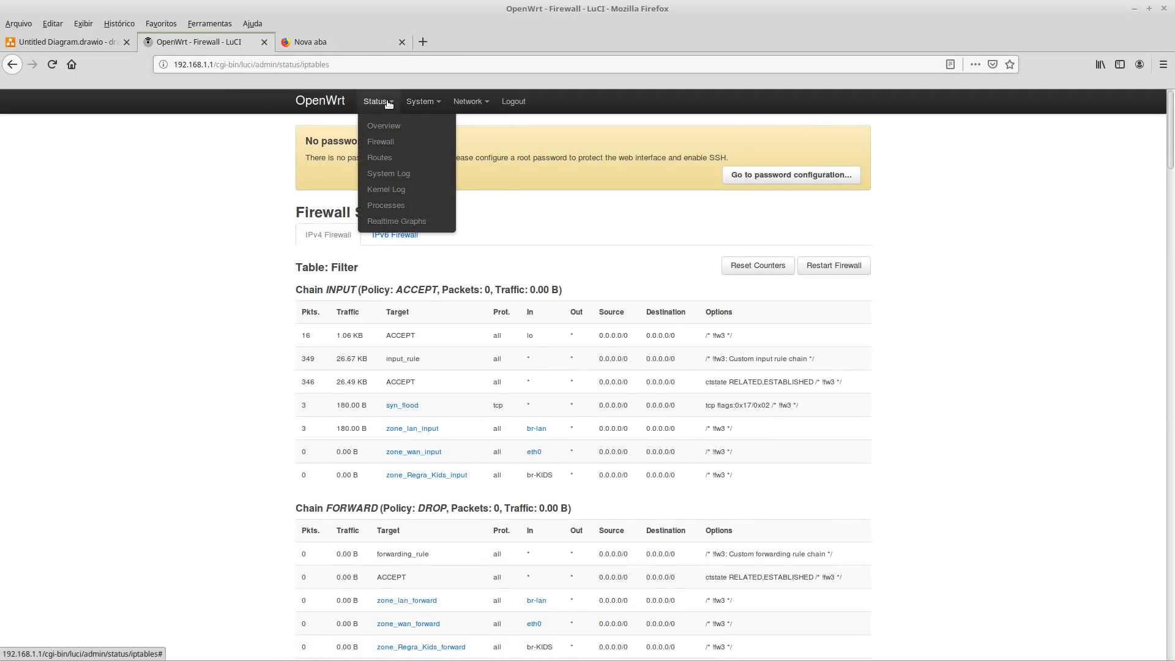
pyautogui.click(379, 124)
pyautogui.doubleClick(327, 478)
pyautogui.doubleClick(447, 478)
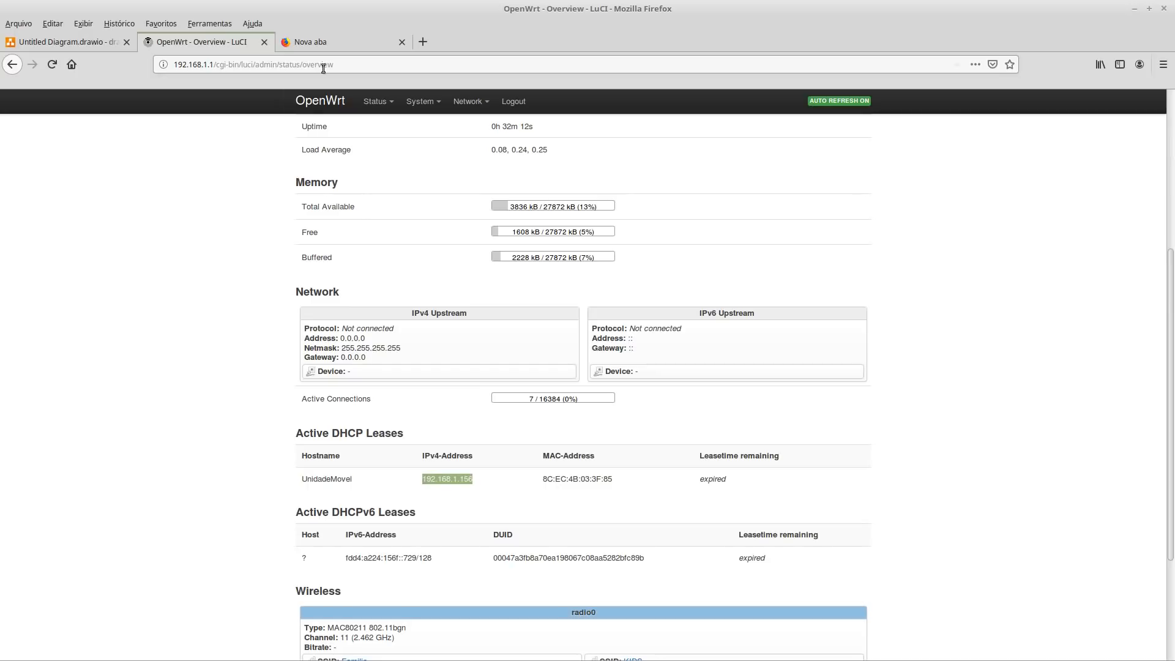
# Test internet access by loading terra.com.br in a new browser tab, and close that tab.
pyautogui.click(312, 41)
pyautogui.write('terra.com.br/')
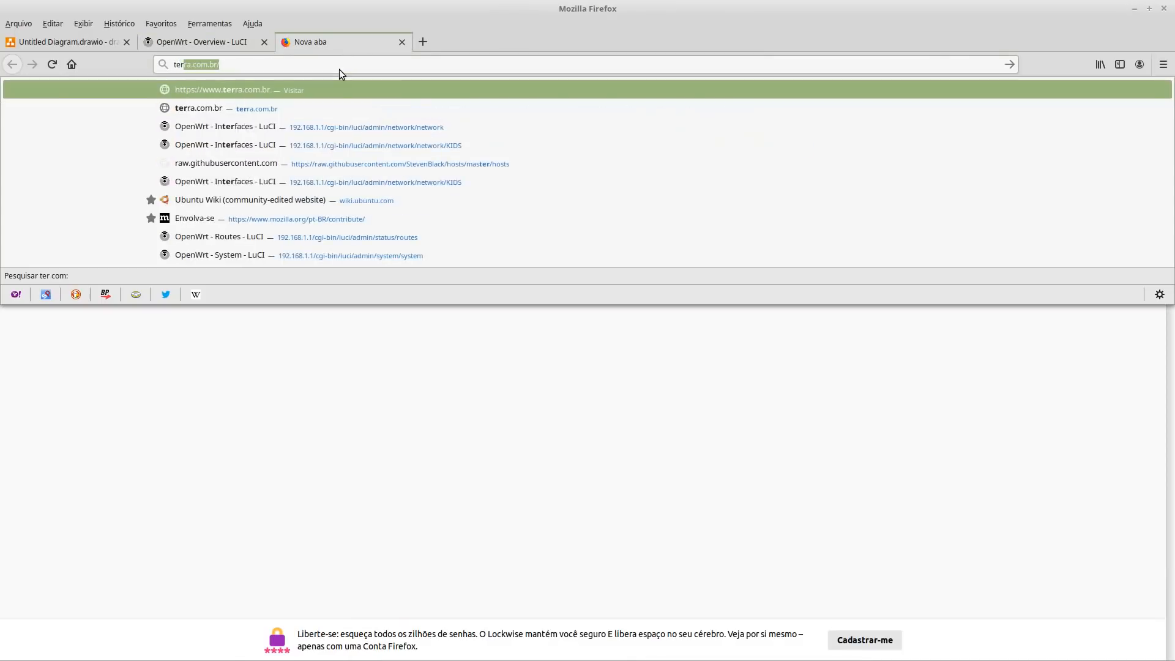
pyautogui.press('Return')
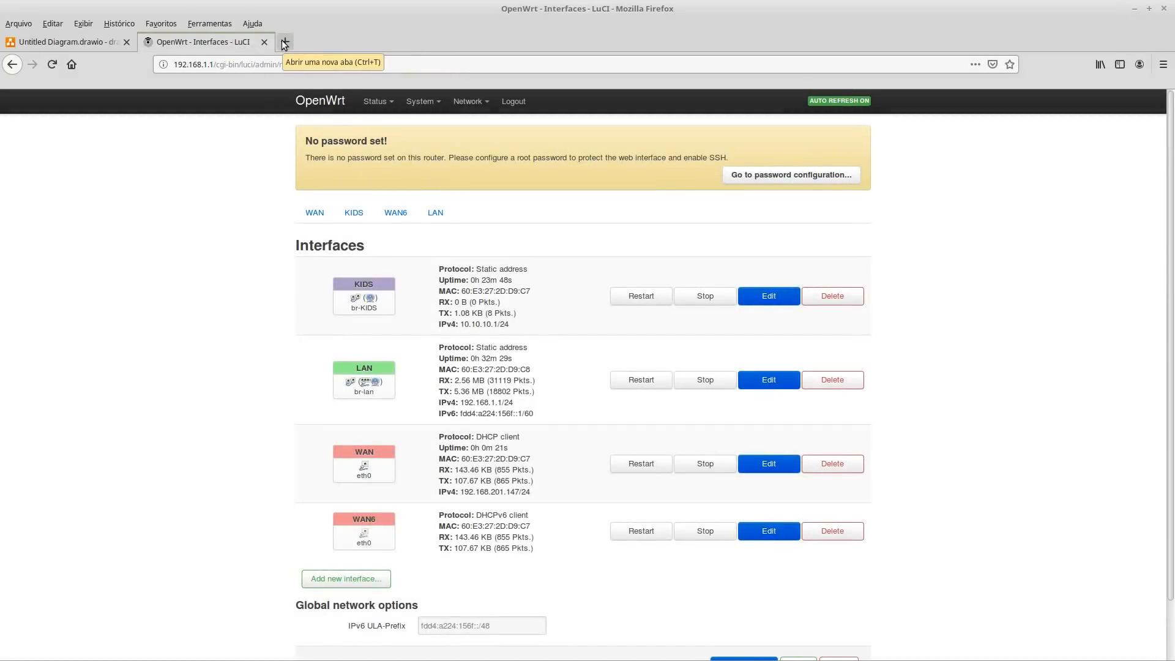
pyautogui.click(285, 43)
pyautogui.write('terra.com.br/')
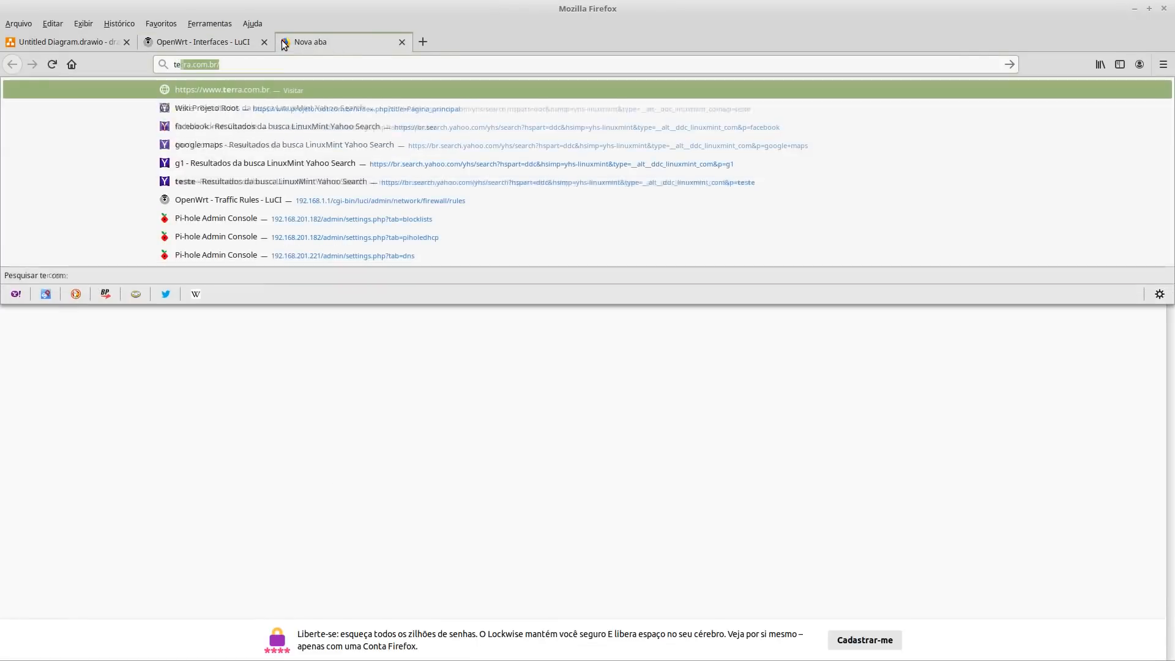
pyautogui.press('Return')
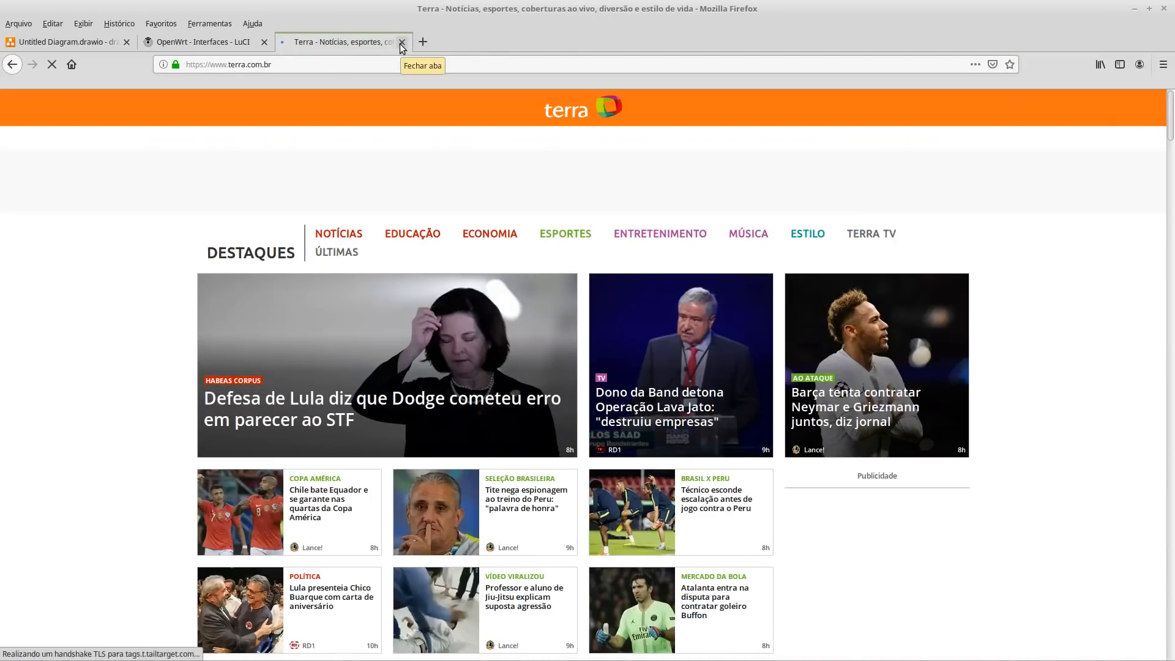
pyautogui.click(402, 42)
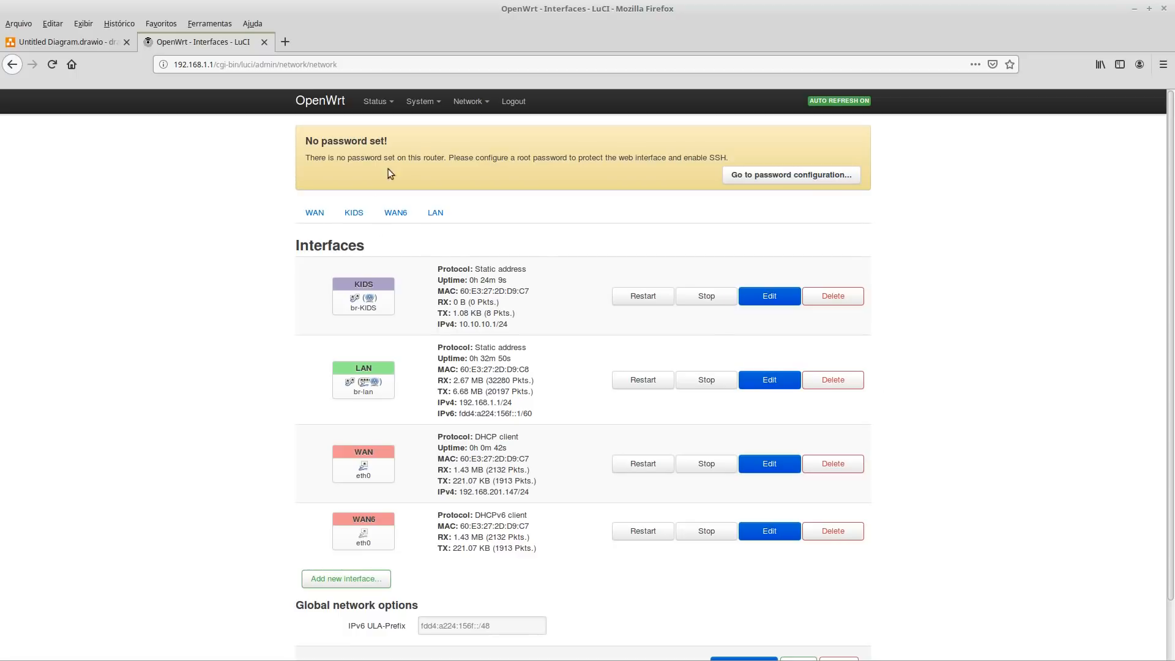
# Check the active DHCP lease and associated stations in the status overview, and check the associated stations in the wireless overview.
pyautogui.moveTo(376, 109)
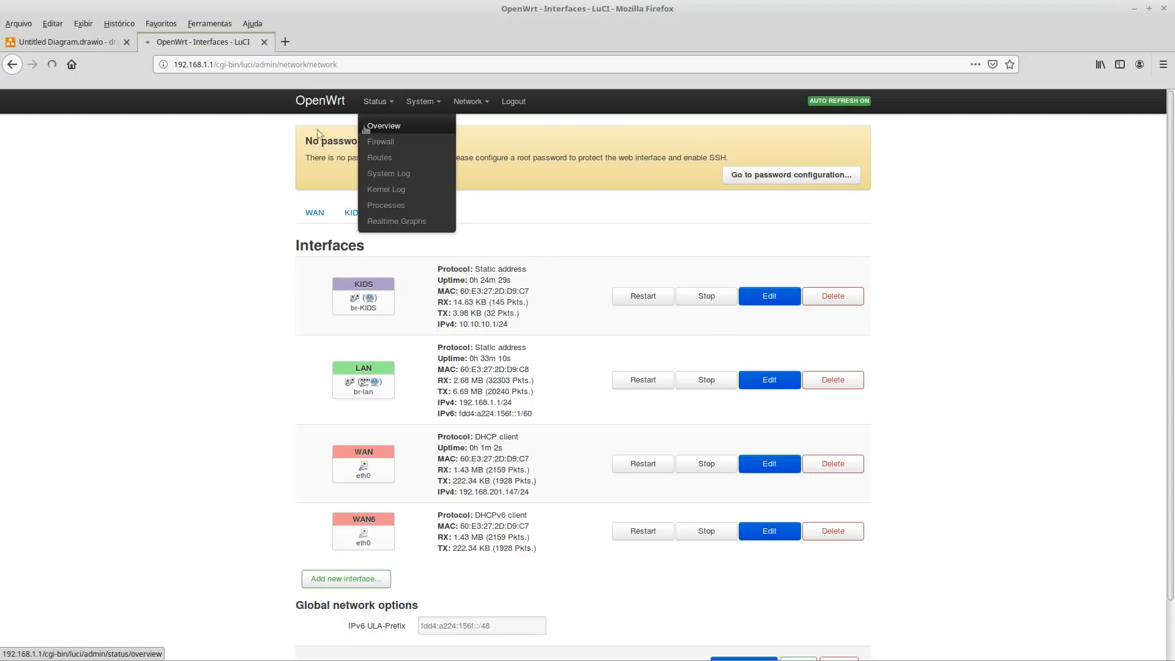
pyautogui.click(381, 125)
pyautogui.scroll(-10, 640, 393)
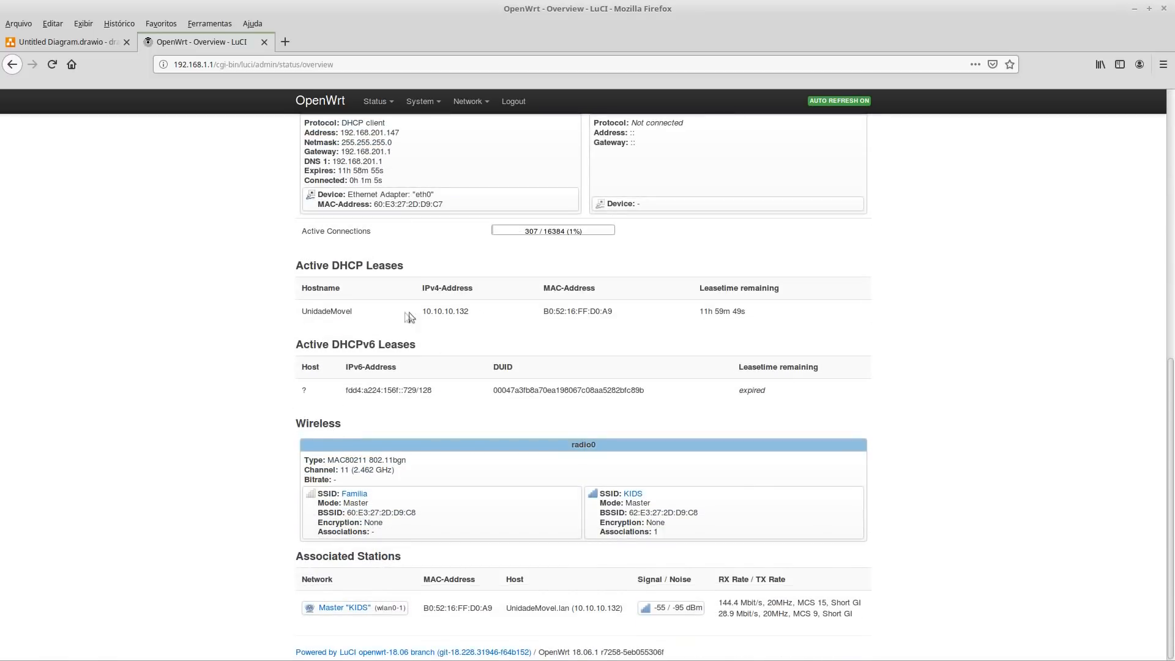
pyautogui.doubleClick(432, 311)
pyautogui.scroll(7, 498, 351)
pyautogui.scroll(-6, 530, 406)
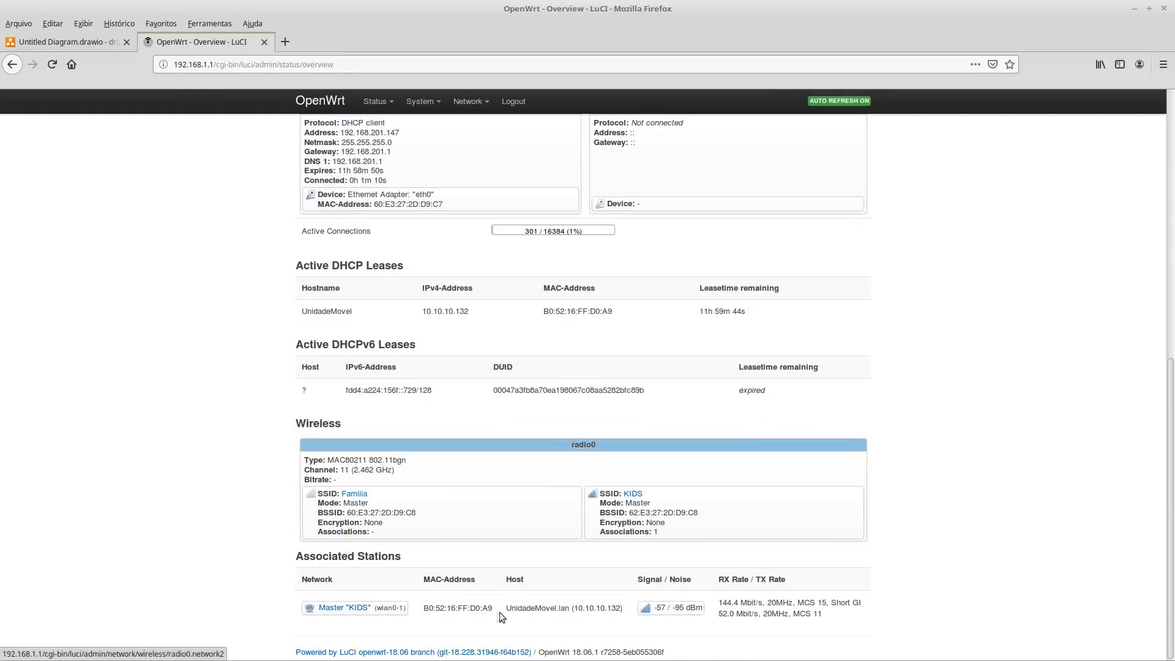
pyautogui.scroll(4, 991, 589)
pyautogui.scroll(5, 991, 590)
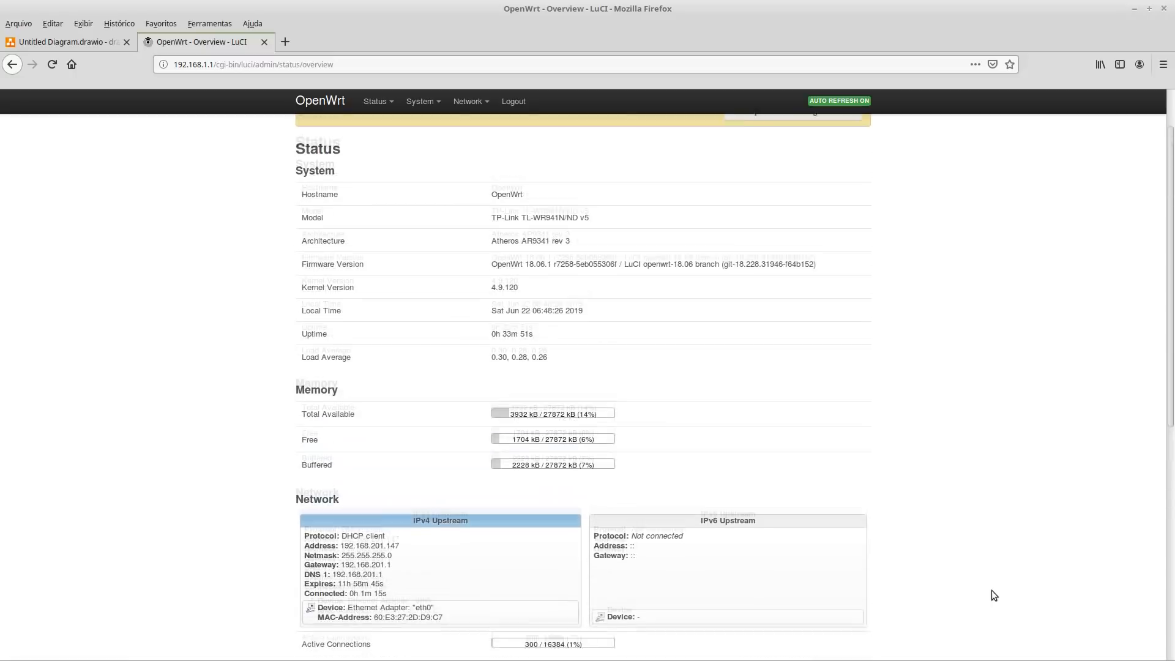
pyautogui.moveTo(469, 101)
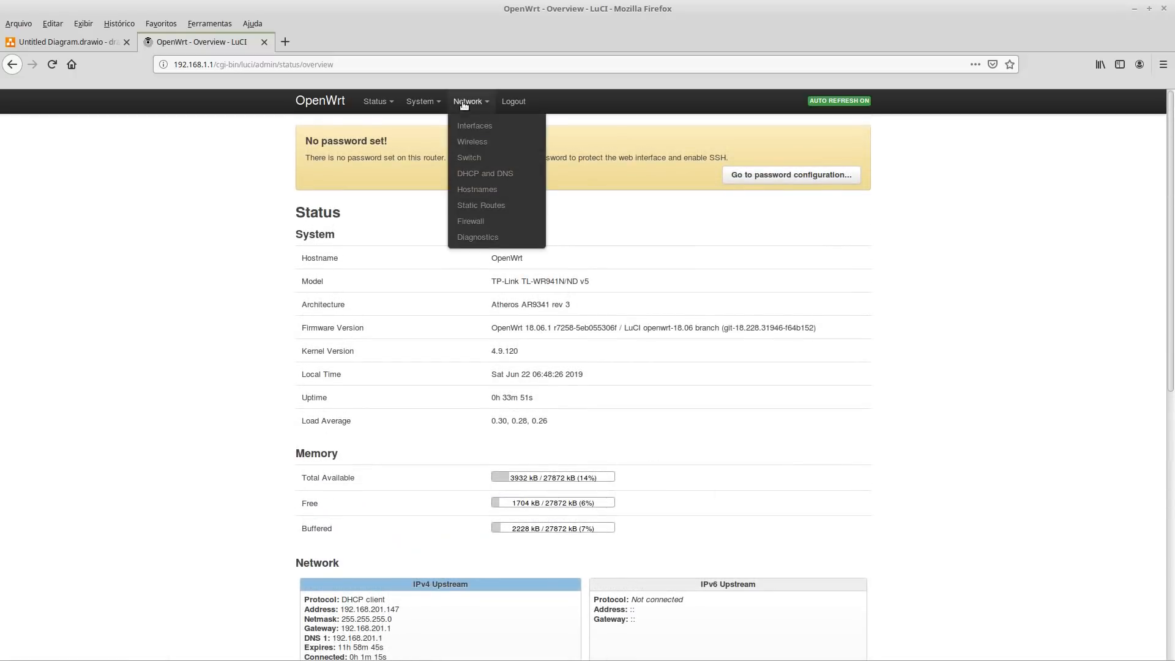
pyautogui.click(485, 146)
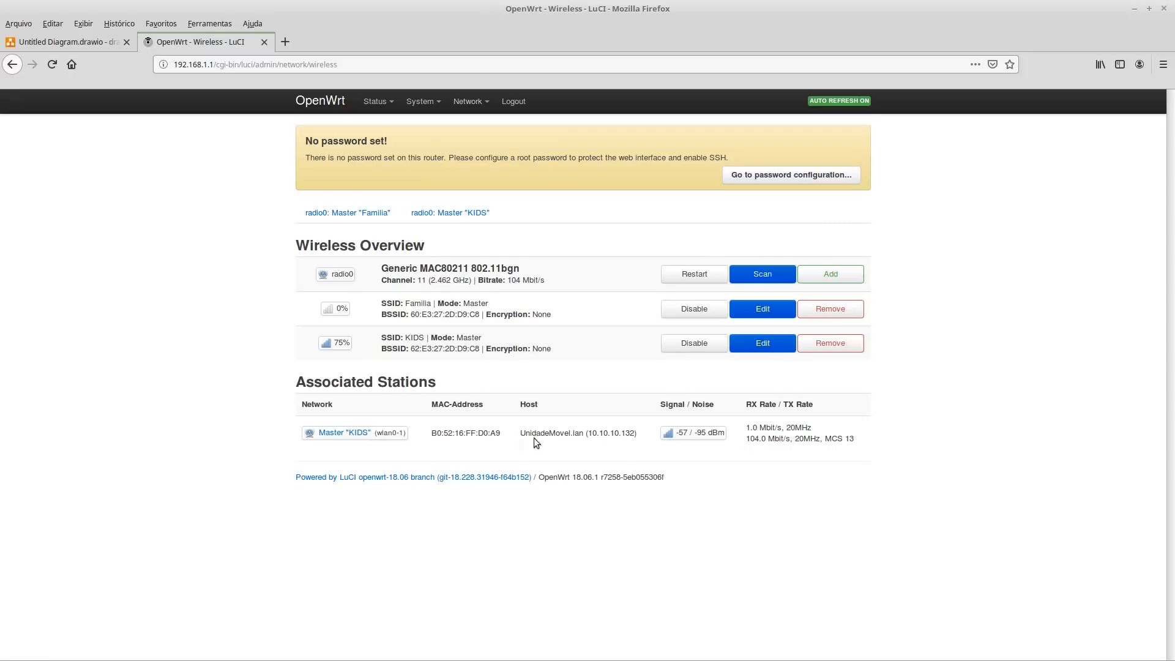
# Review the Regra_Kids zone in the firewall settings, and find the Dia_de_Semana and Final_de_Semana entries in the traffic rules.
pyautogui.moveTo(468, 101)
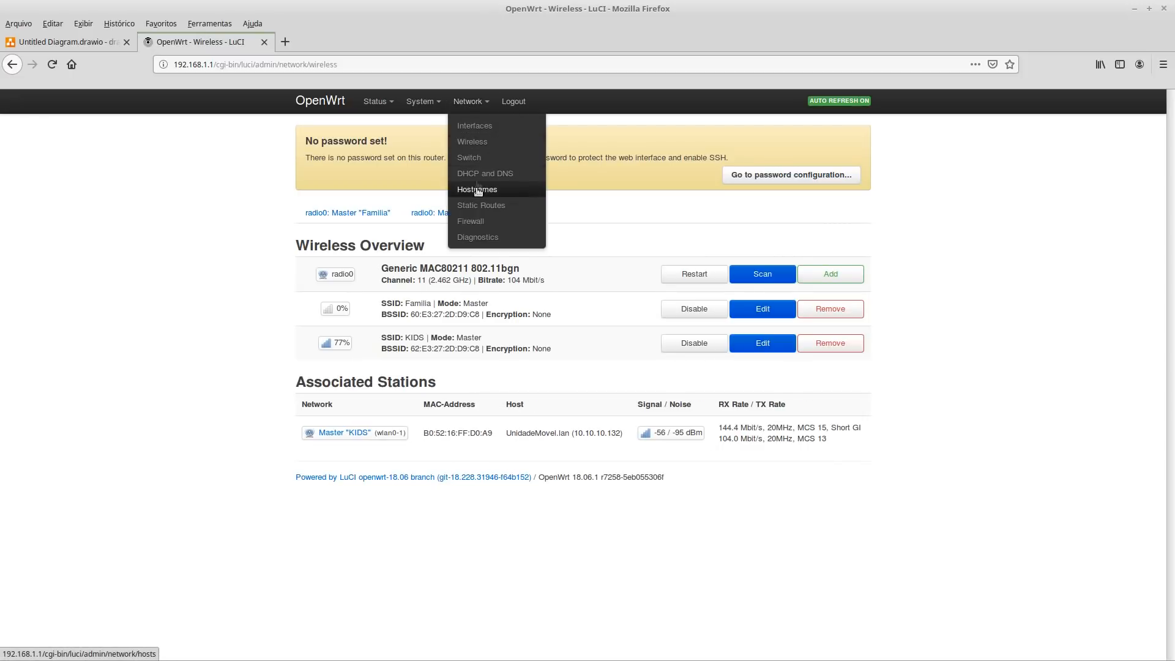
pyautogui.click(475, 222)
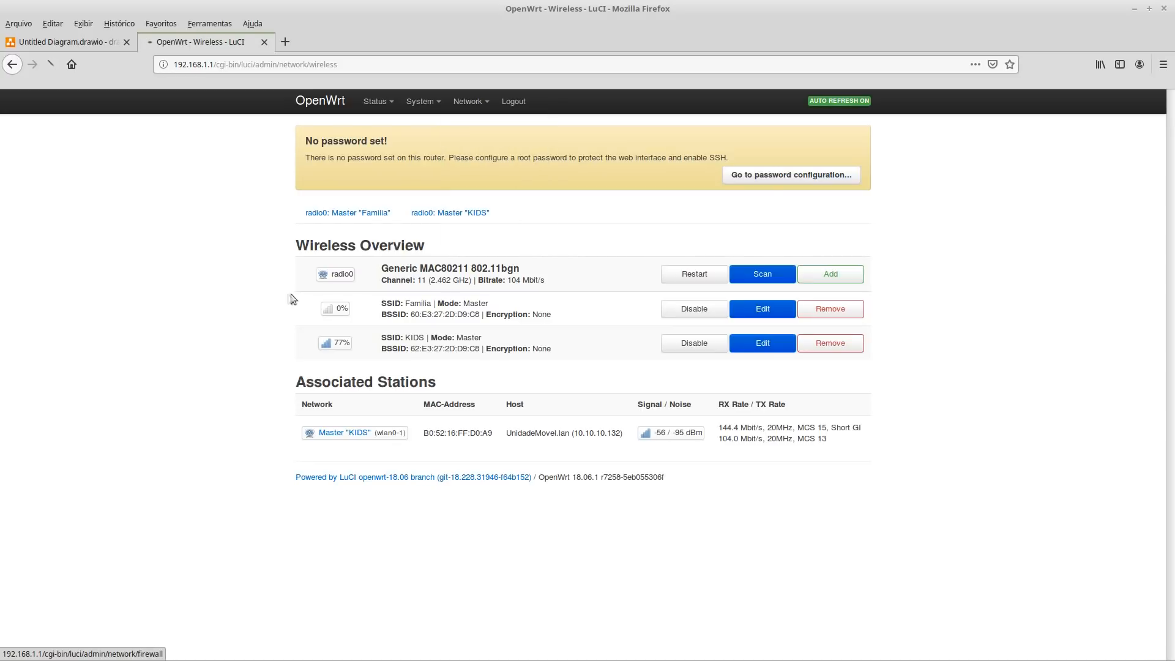
pyautogui.scroll(-1, 448, 481)
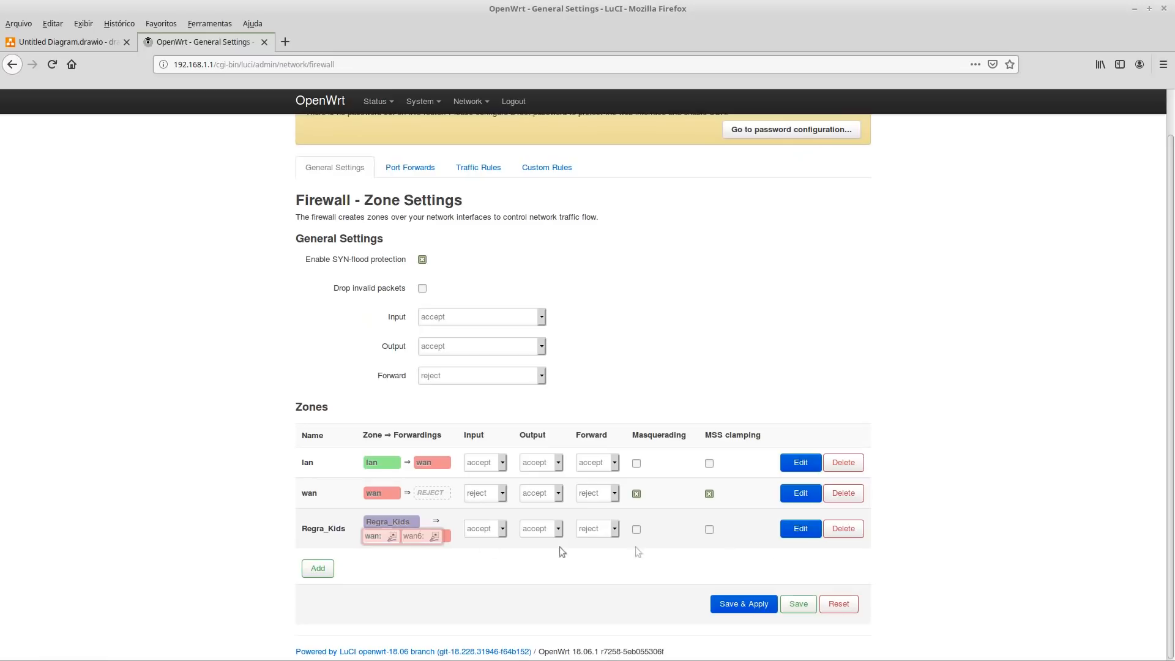
pyautogui.click(794, 534)
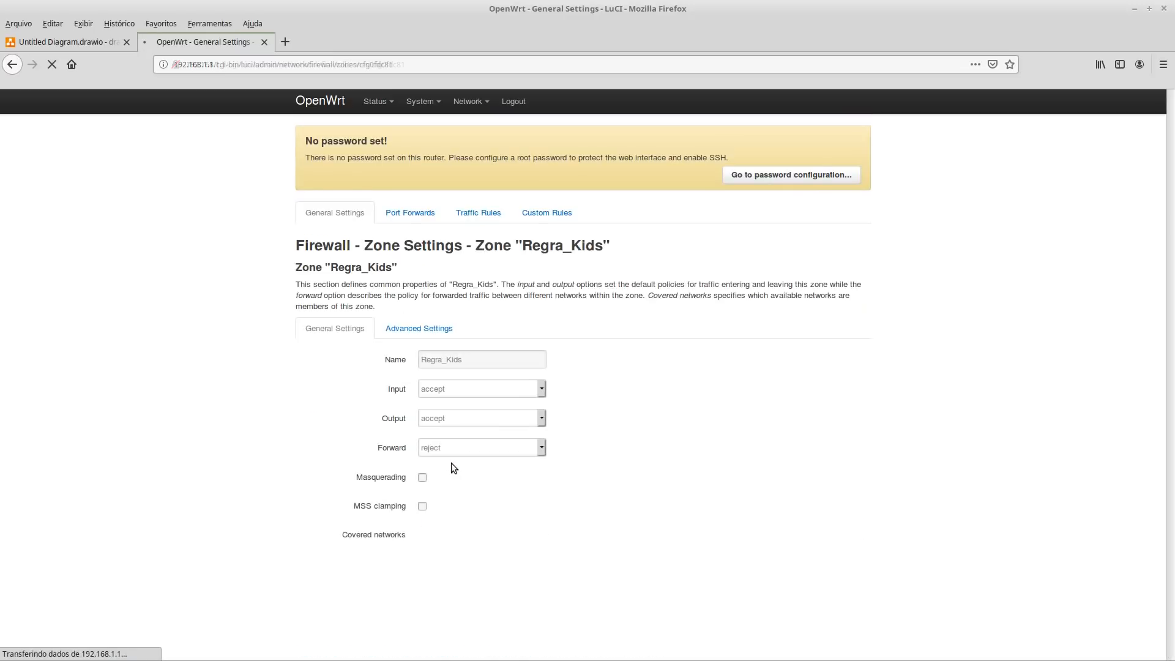
pyautogui.click(471, 215)
pyautogui.scroll(-2, 531, 533)
pyautogui.scroll(-15, 532, 539)
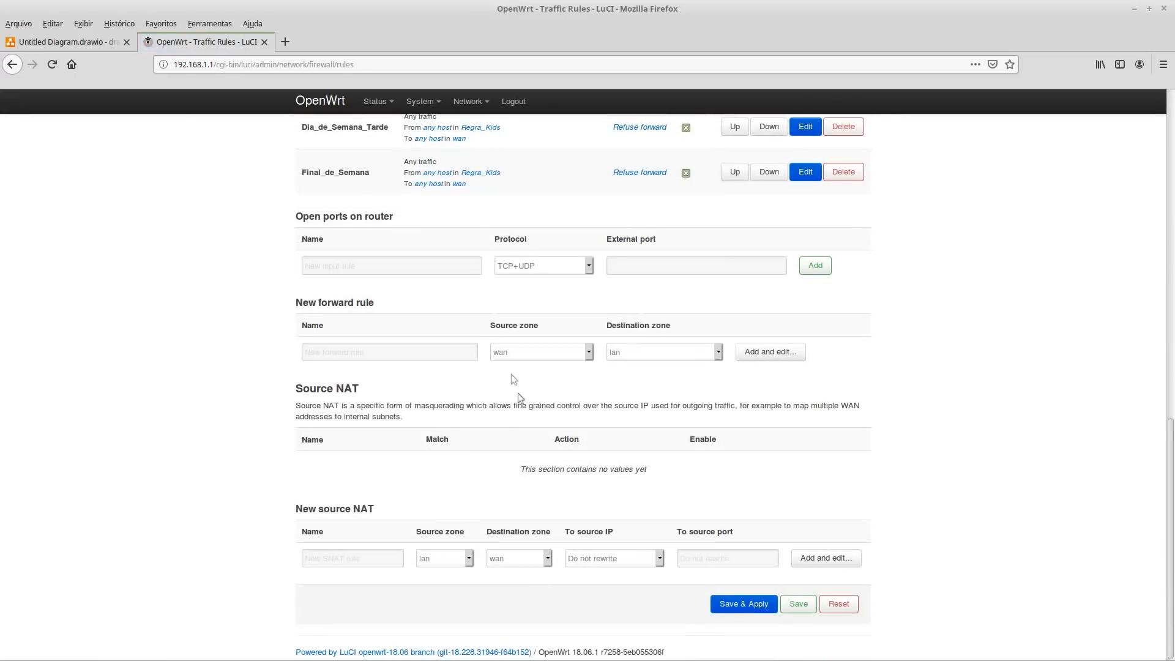
pyautogui.scroll(3, 542, 434)
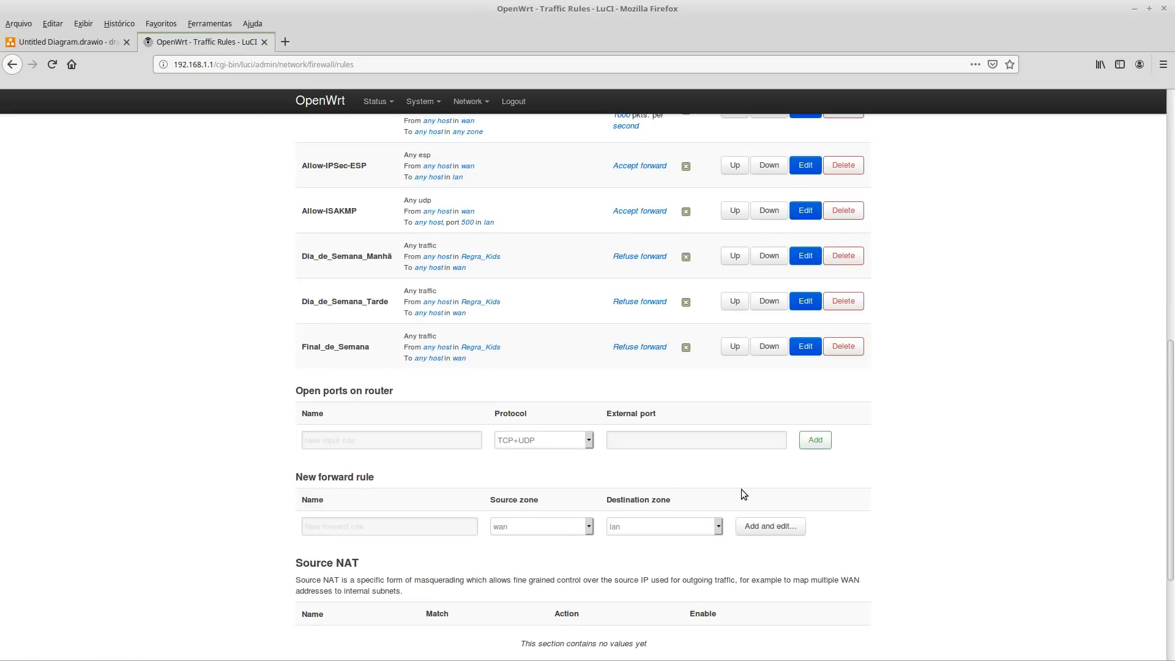
# Load terra.com.br in a new browser tab, and replace that tab with an empty one.
pyautogui.click(285, 42)
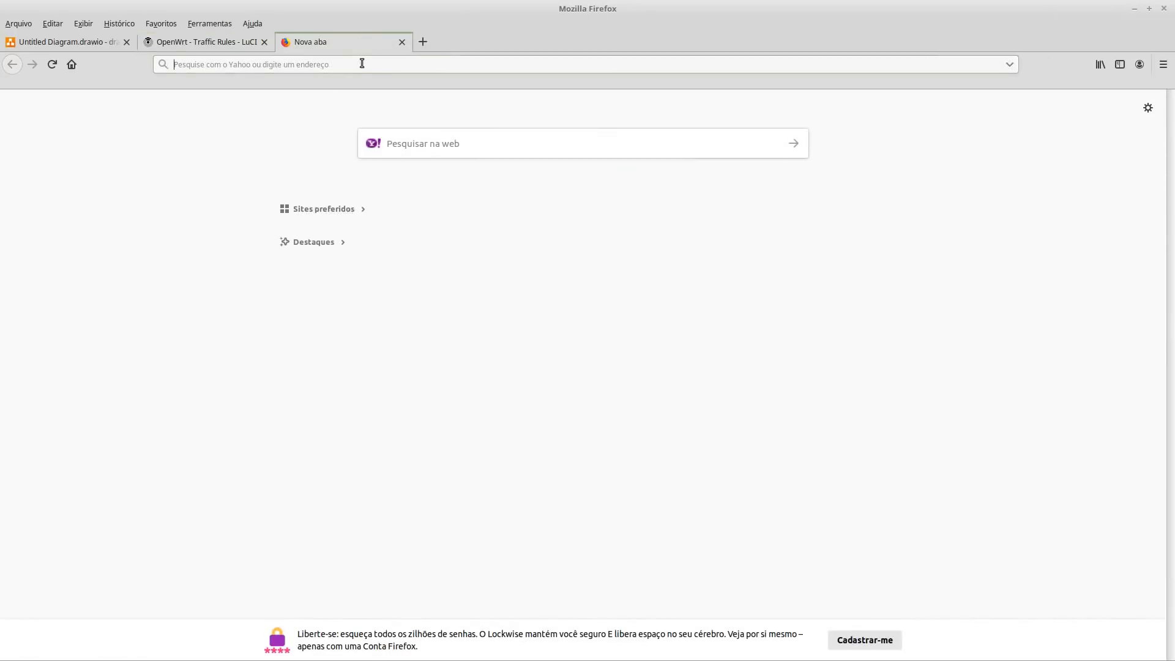
pyautogui.write('terra.com.br')
pyautogui.press('Return')
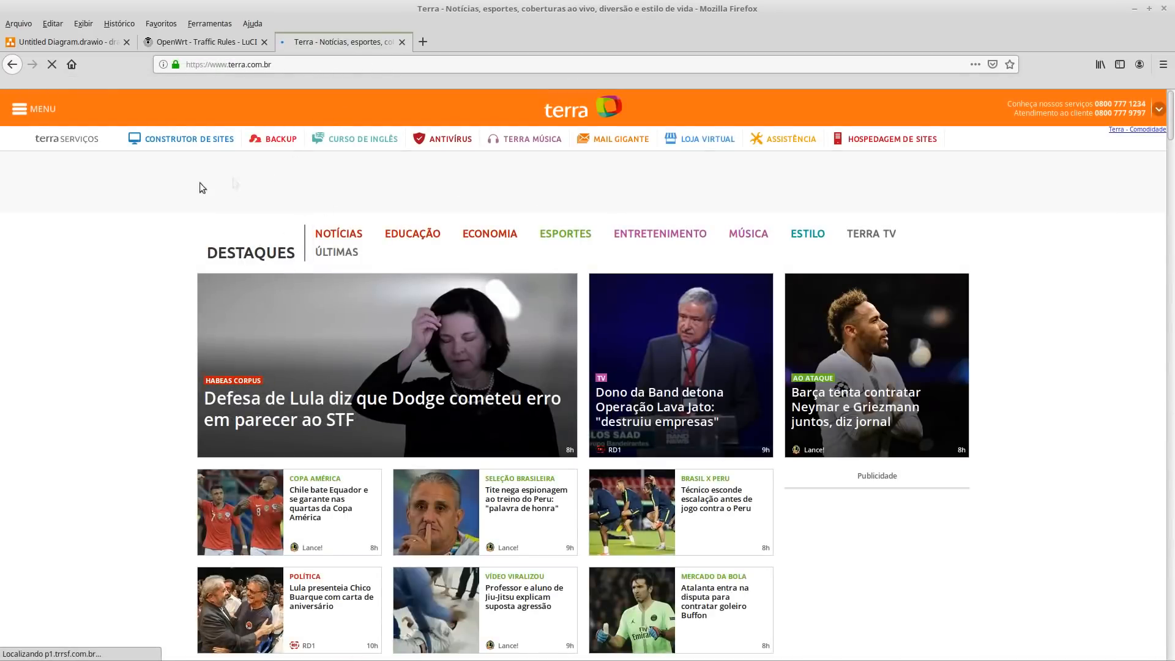
pyautogui.click(423, 42)
pyautogui.click(402, 42)
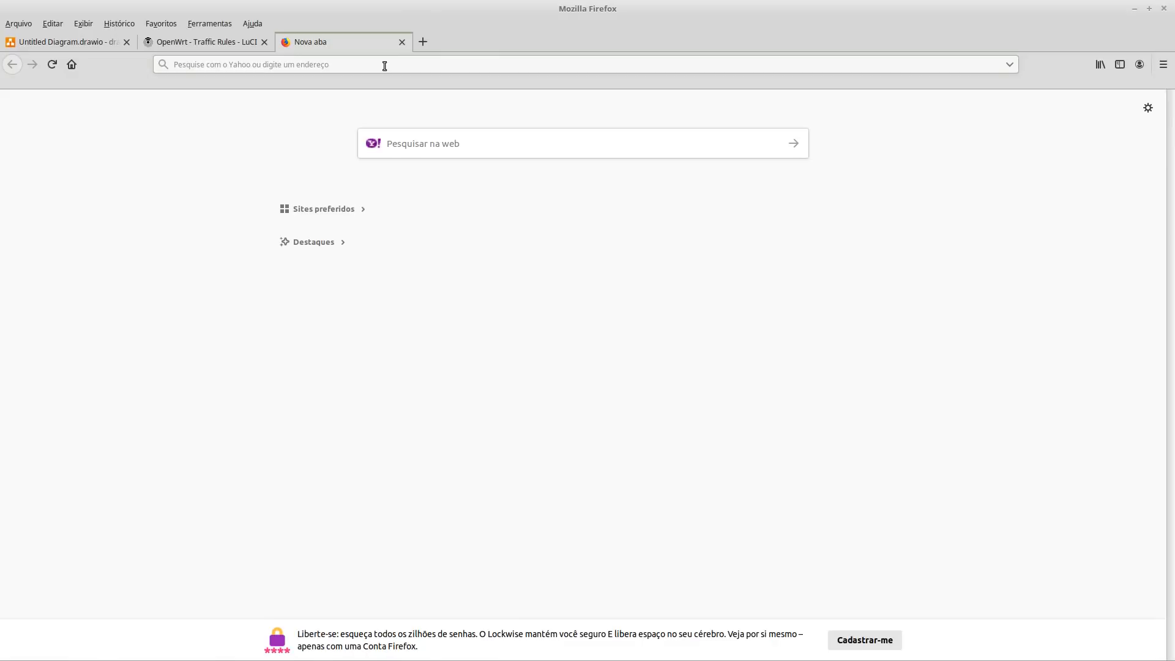
# Try to load globo.com and pt-br.facebook.com/projetoroot/ in separate browser tabs.
pyautogui.write('globo.')
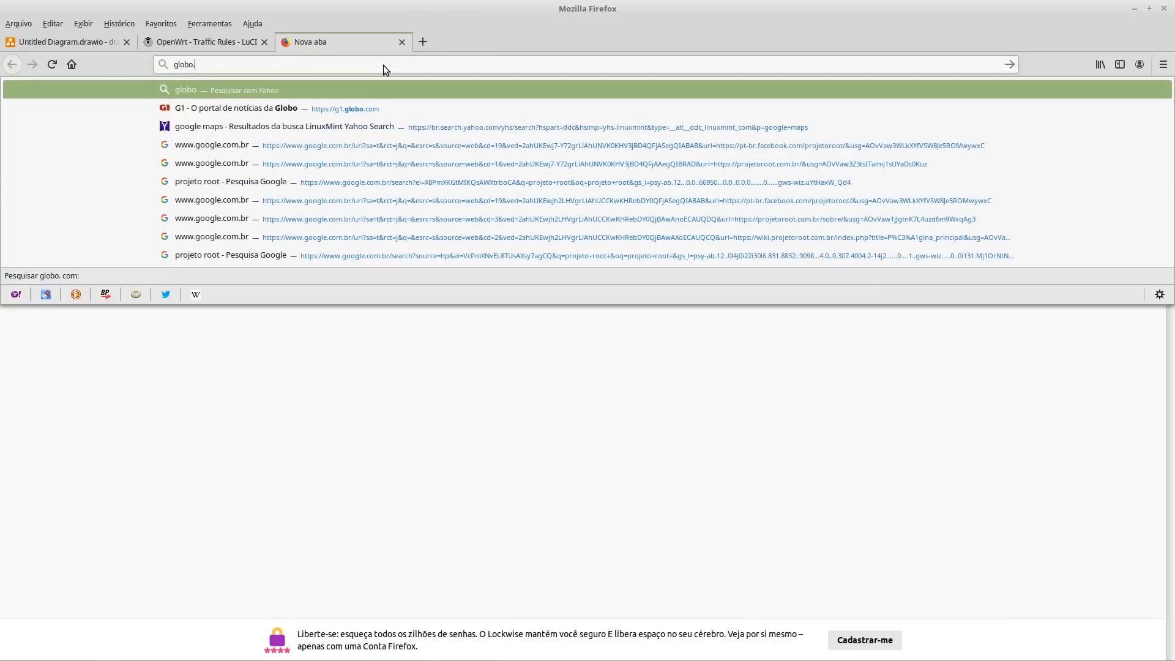
pyautogui.write('com')
pyautogui.press('Return')
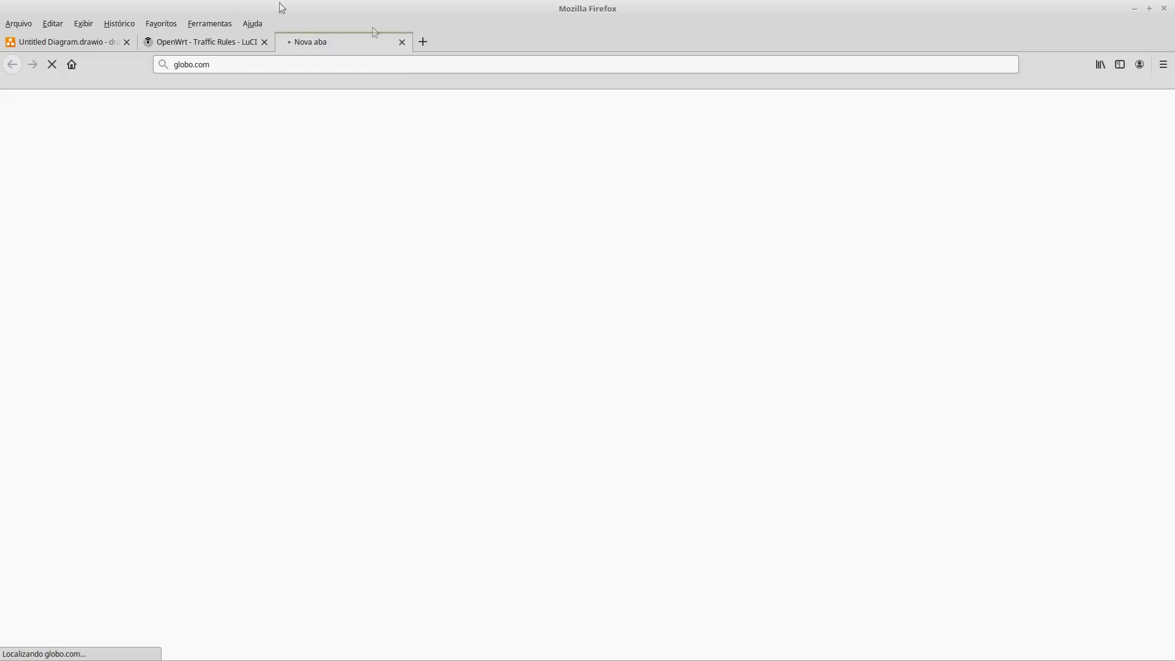
pyautogui.click(427, 47)
pyautogui.write('face')
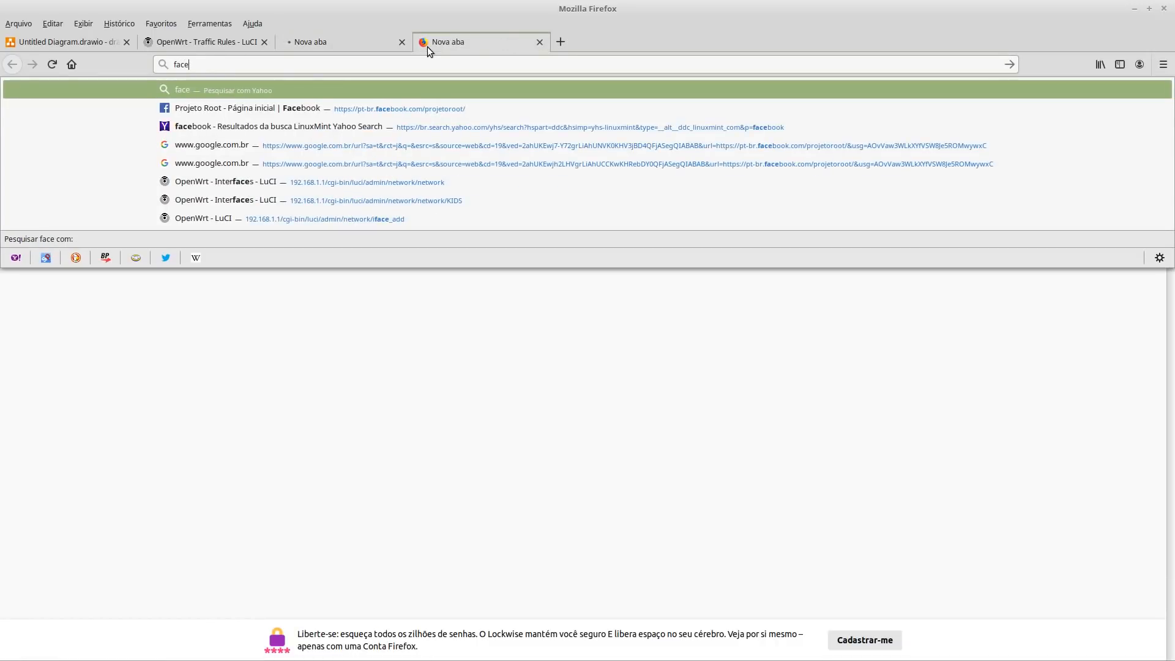
pyautogui.press('Down')
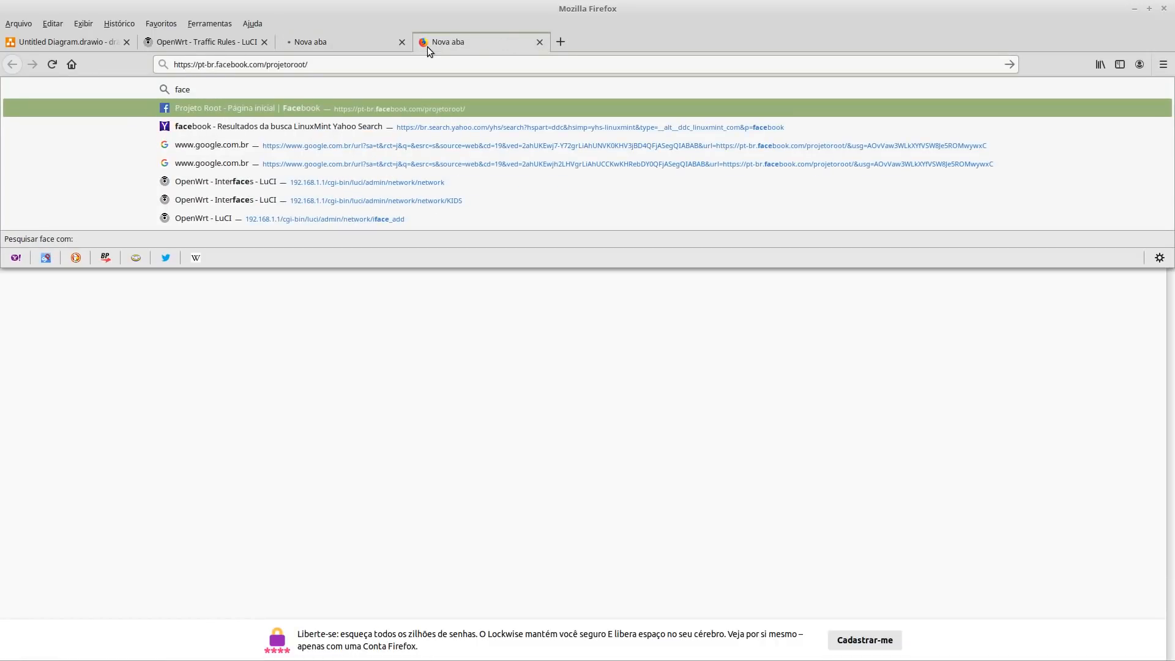
pyautogui.press('Return')
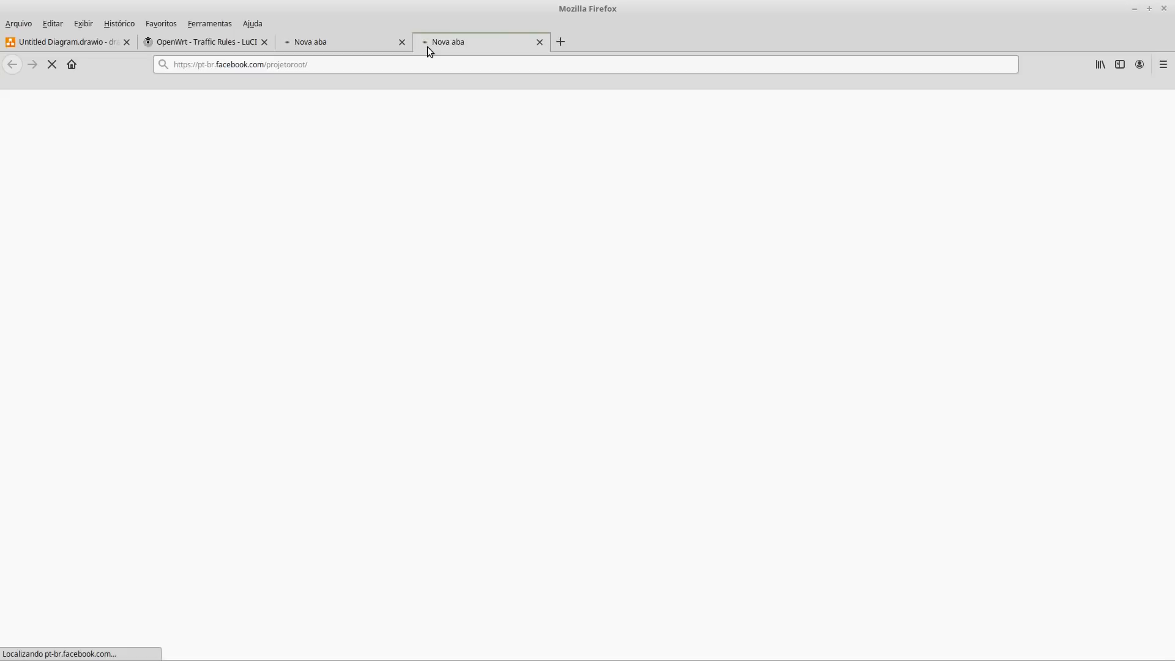
# Return to OpenWrt and check which wireless network the associated station uses in the wireless overview.
pyautogui.click(222, 43)
pyautogui.scroll(10, 733, 409)
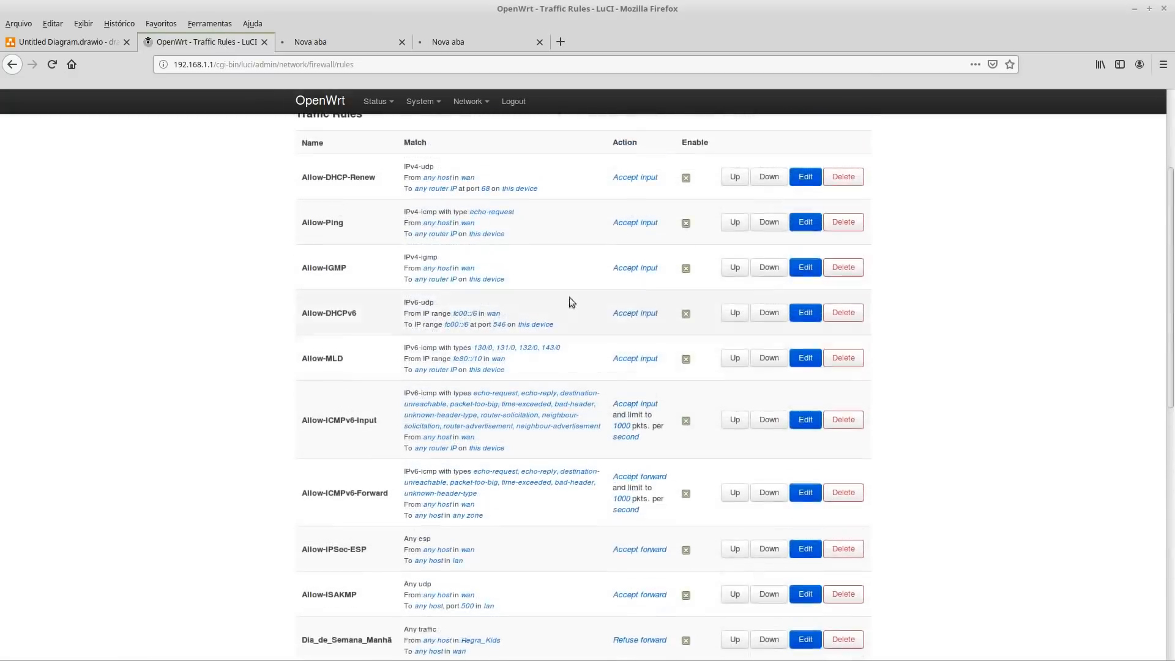
pyautogui.moveTo(470, 102)
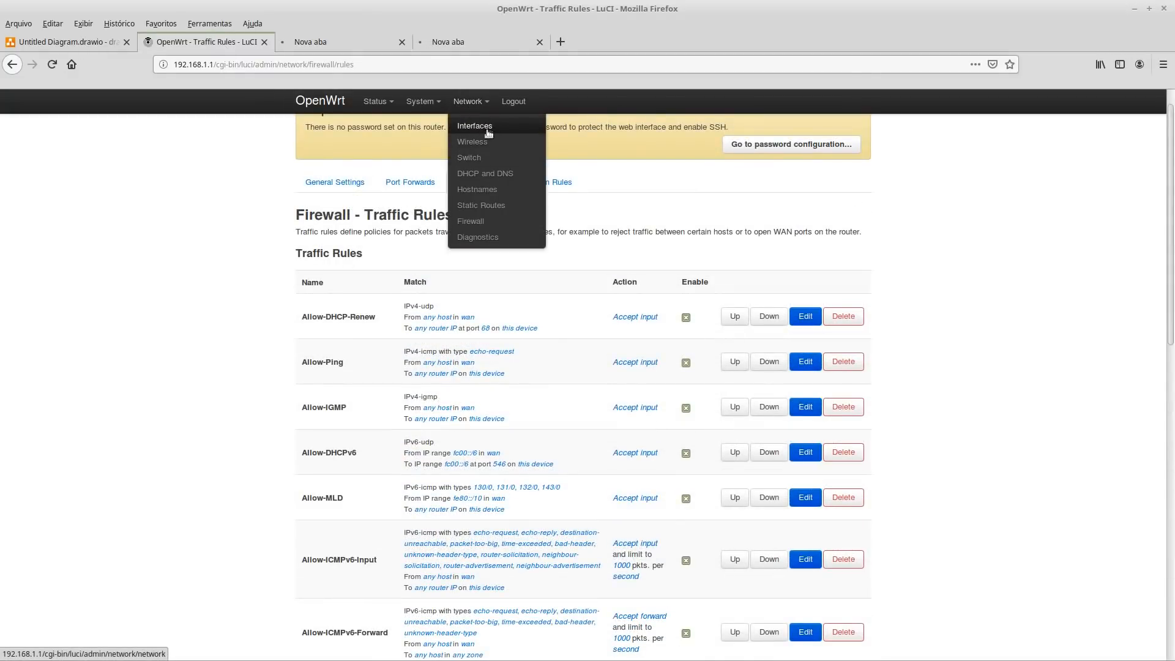
pyautogui.click(486, 143)
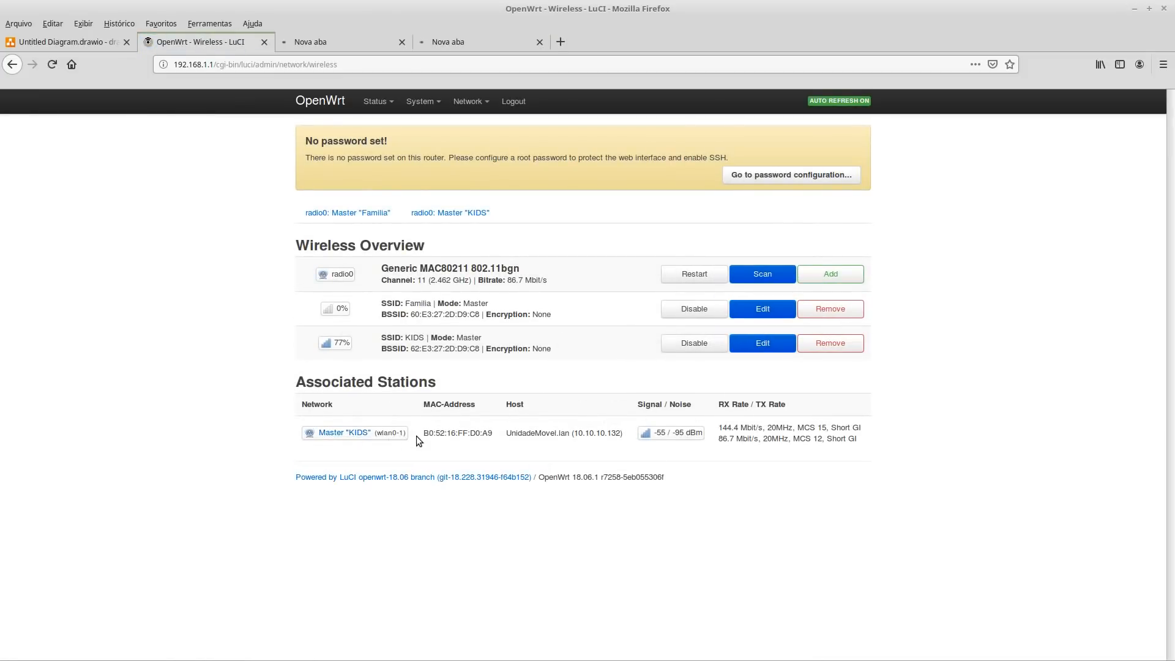
# Examine the realtime traffic graph for br-KIDS and the realtime list of active network connections.
pyautogui.moveTo(375, 102)
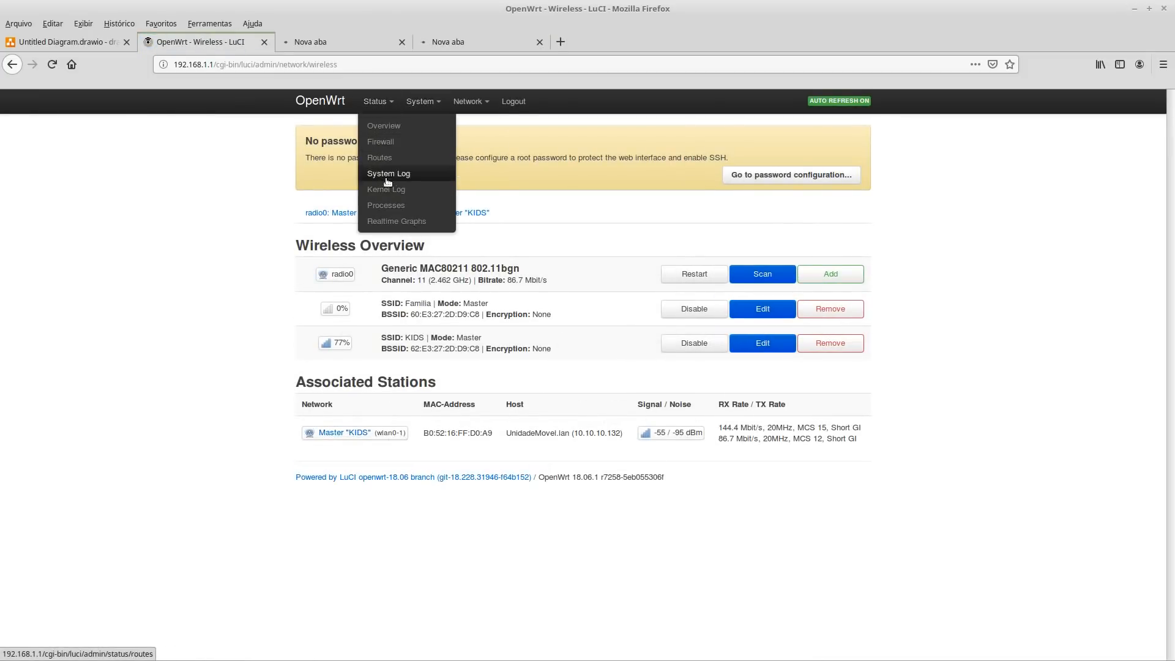
pyautogui.click(392, 221)
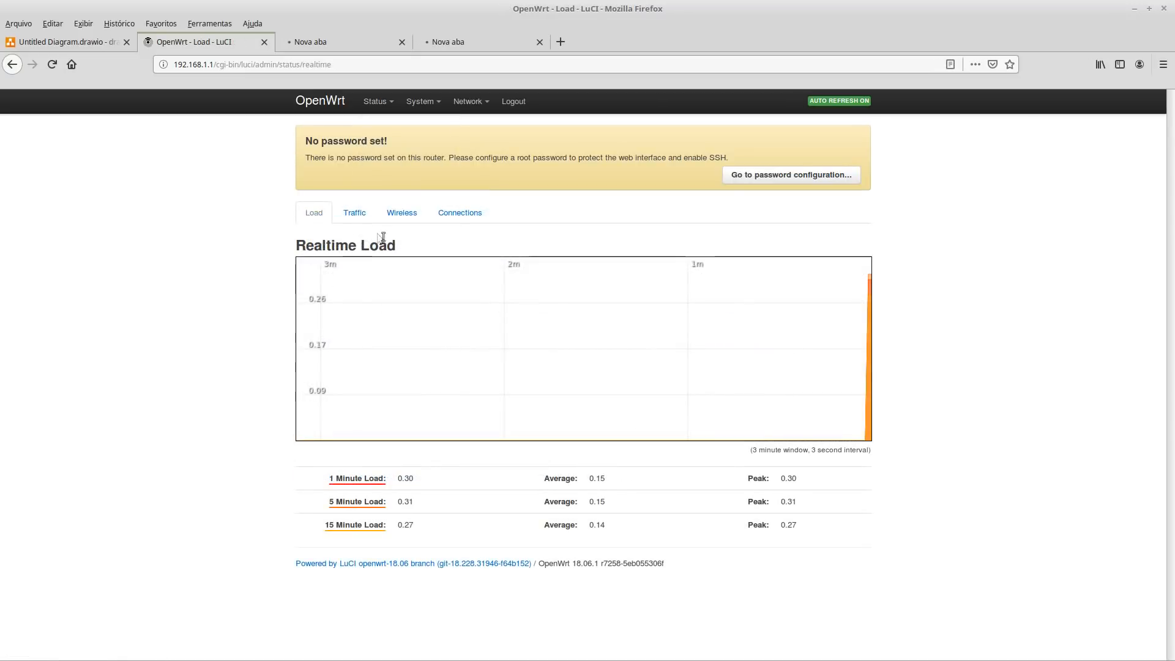
pyautogui.click(352, 214)
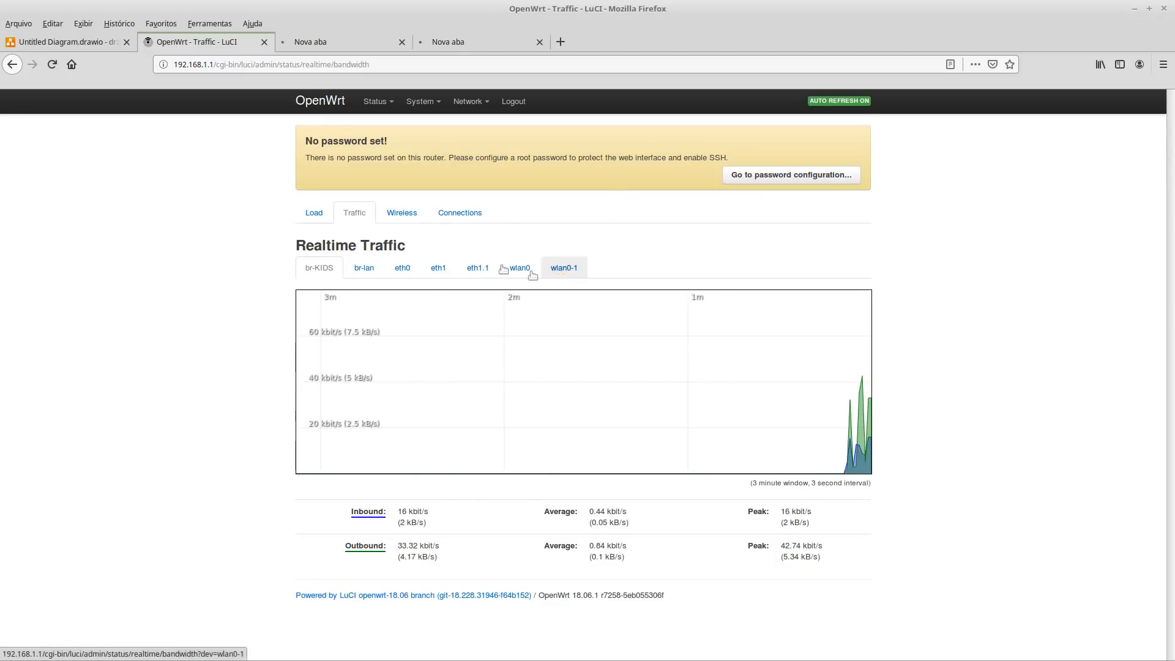
pyautogui.click(462, 214)
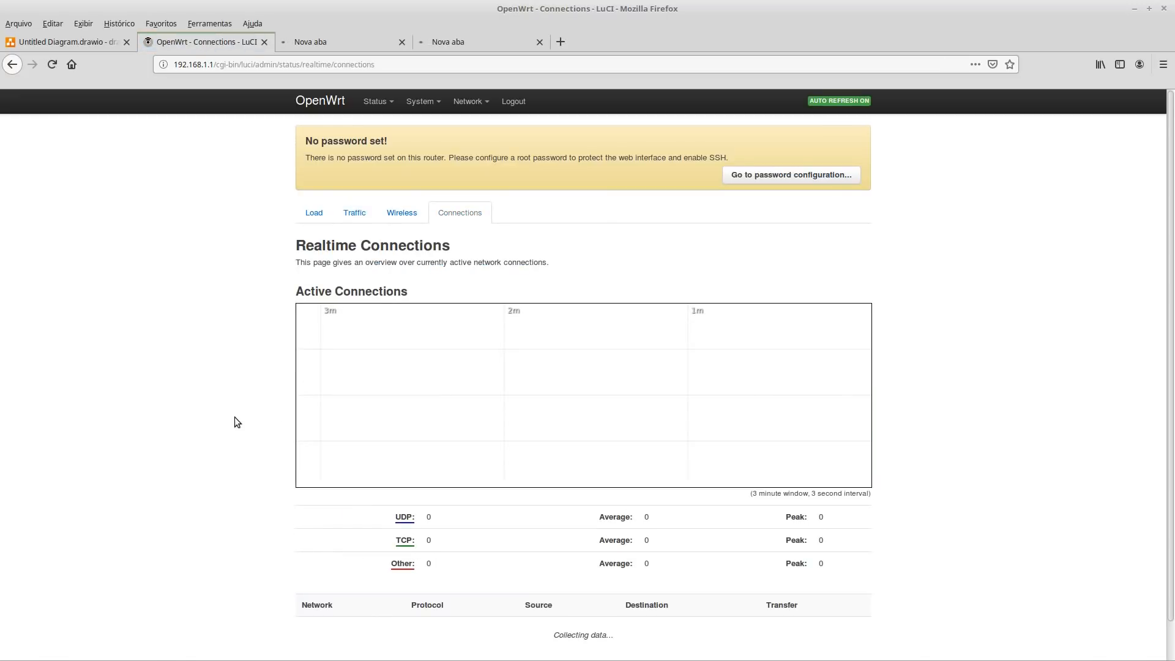
pyautogui.scroll(-3, 678, 538)
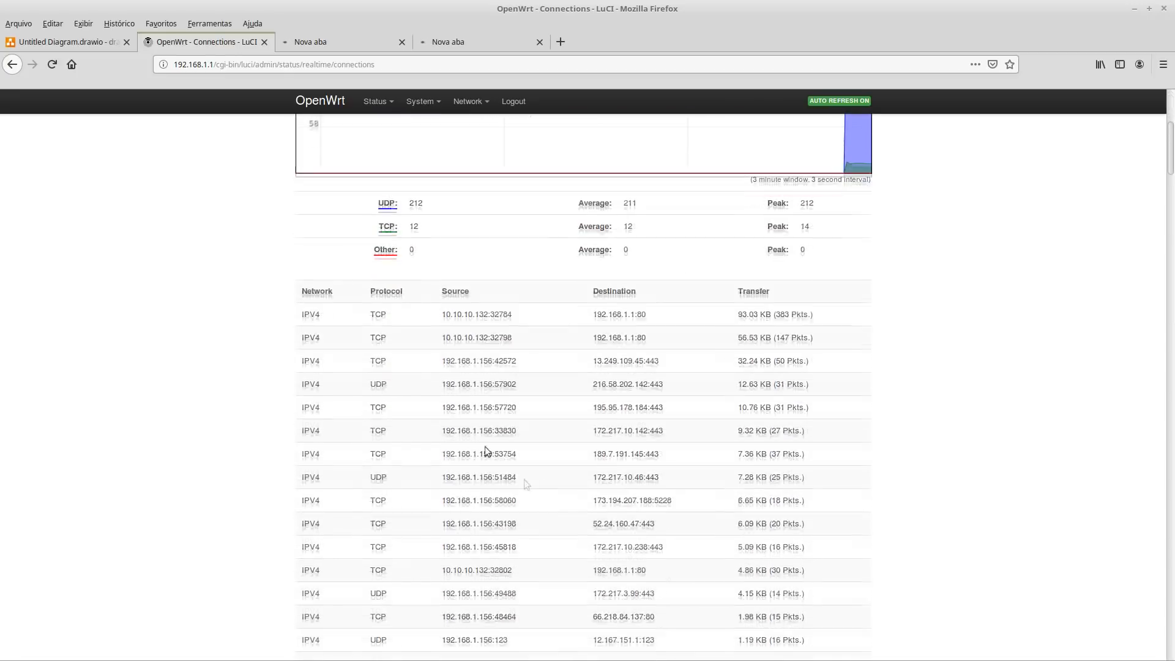
pyautogui.scroll(5, 725, 535)
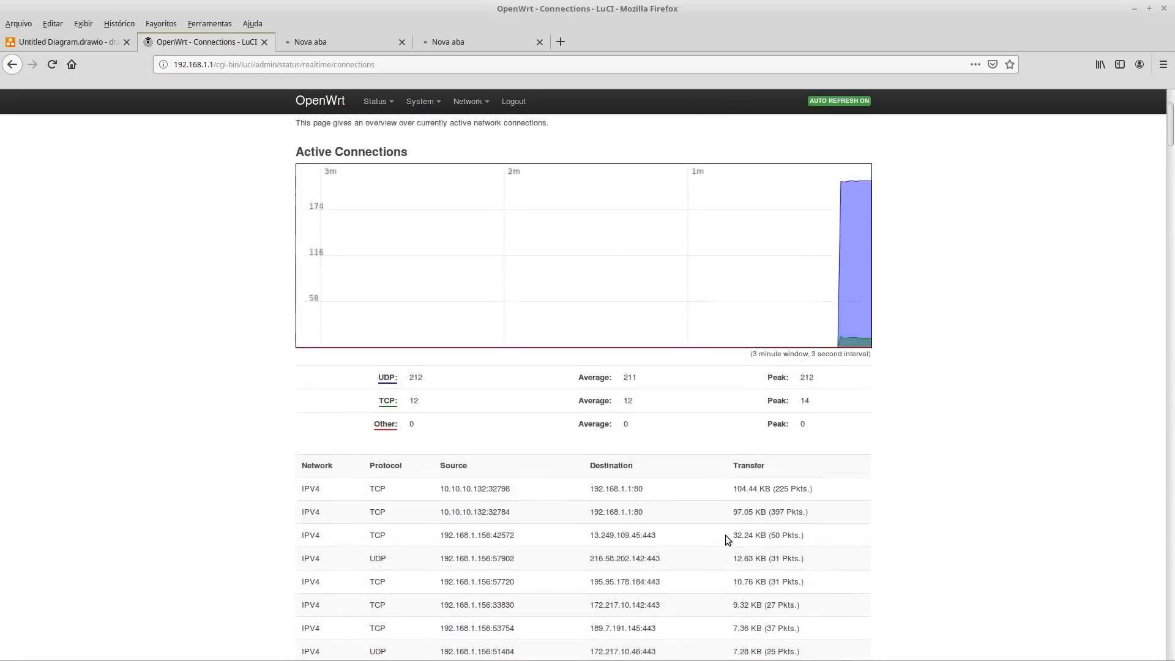
pyautogui.moveTo(385, 108)
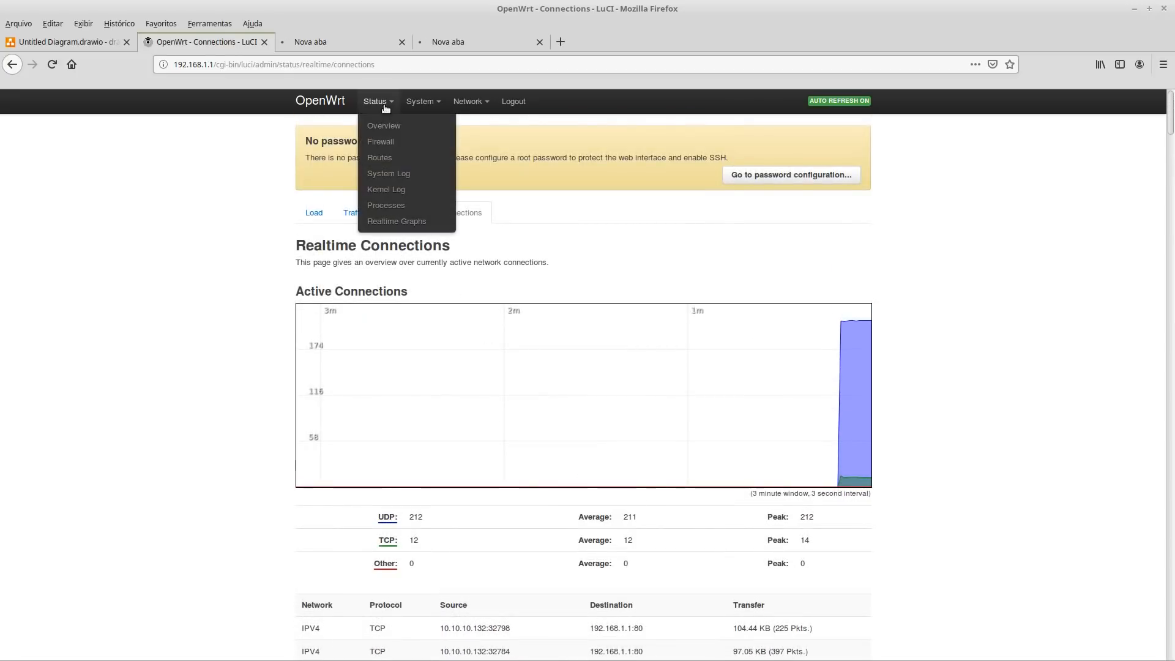
# Open the IPv4 firewall status and check the traffic counter of zone_Regra_Kids_forward in the FORWARD chain.
pyautogui.click(382, 142)
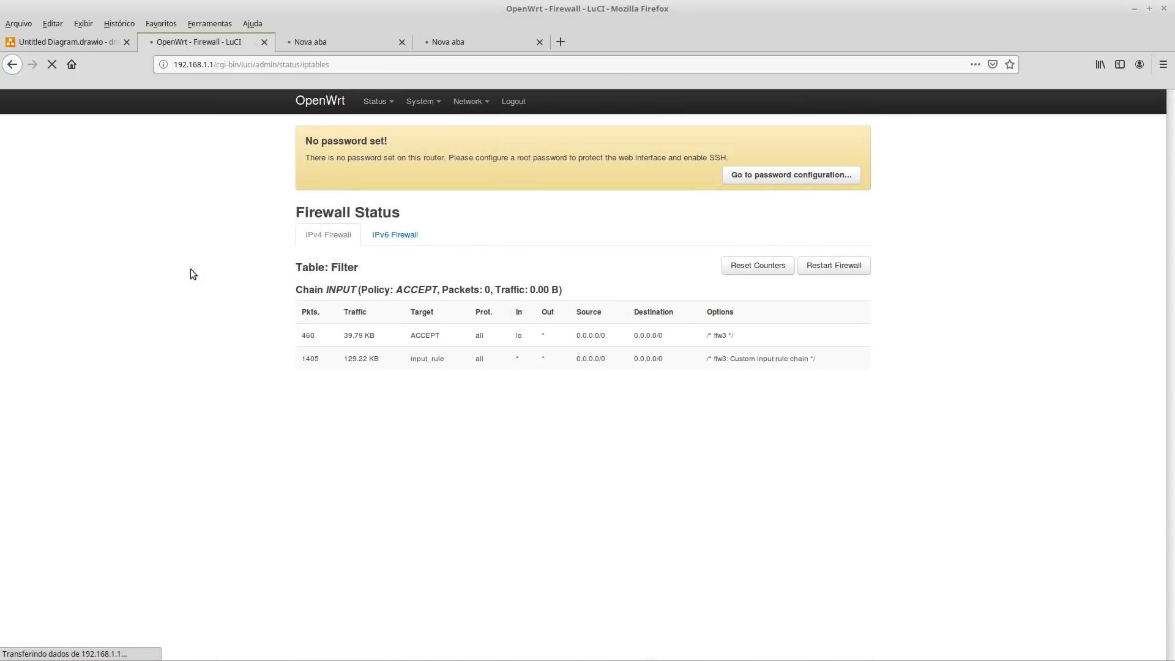
pyautogui.scroll(-10, 896, 443)
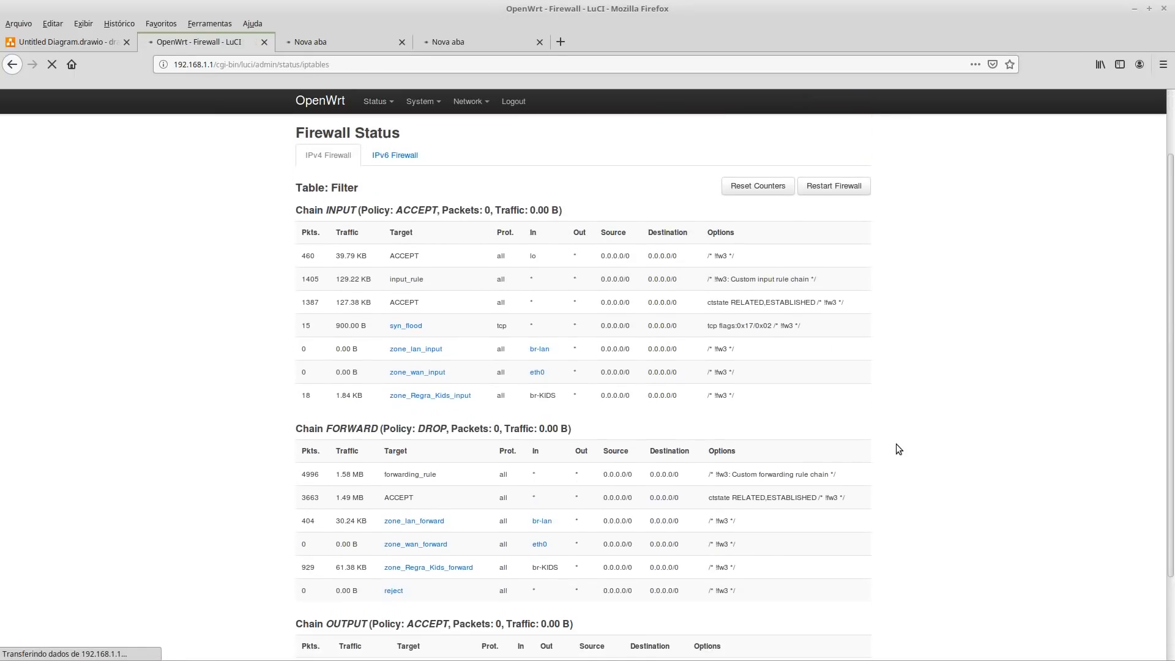
pyautogui.scroll(11, 895, 444)
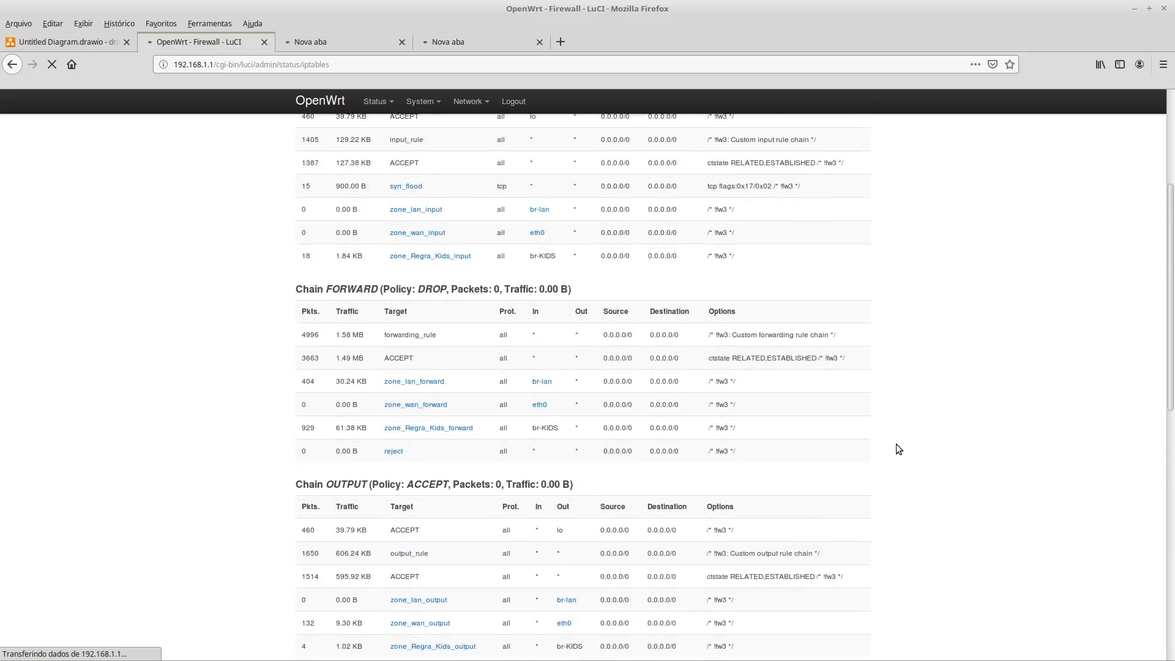
pyautogui.scroll(-5, 895, 451)
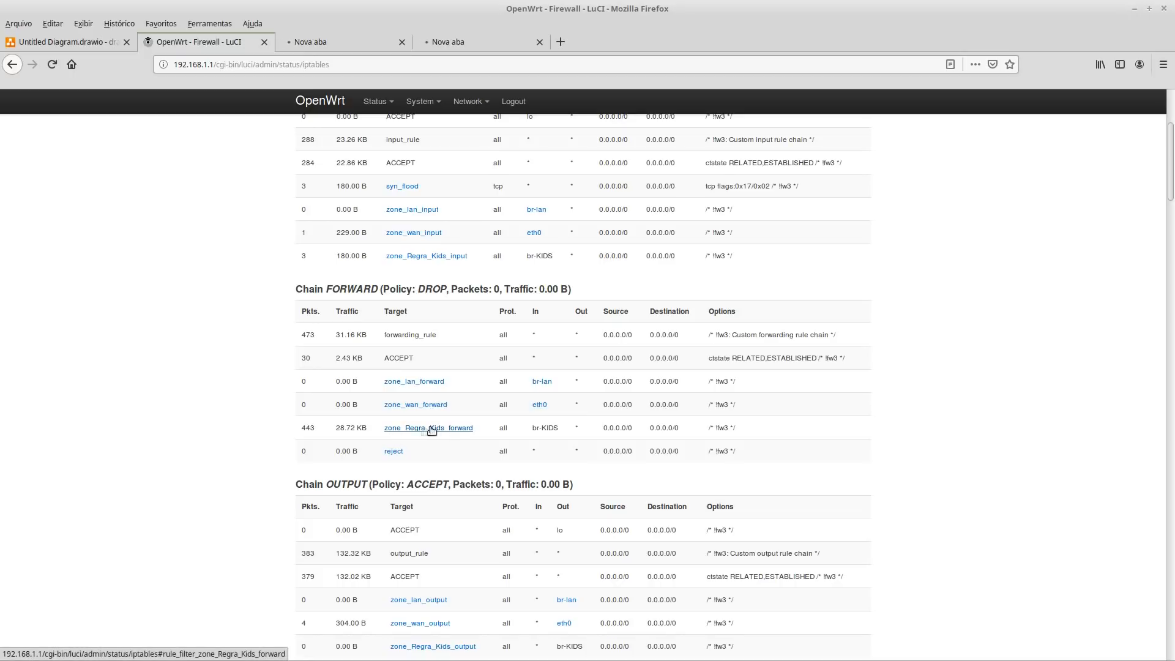
pyautogui.tripleClick(350, 428)
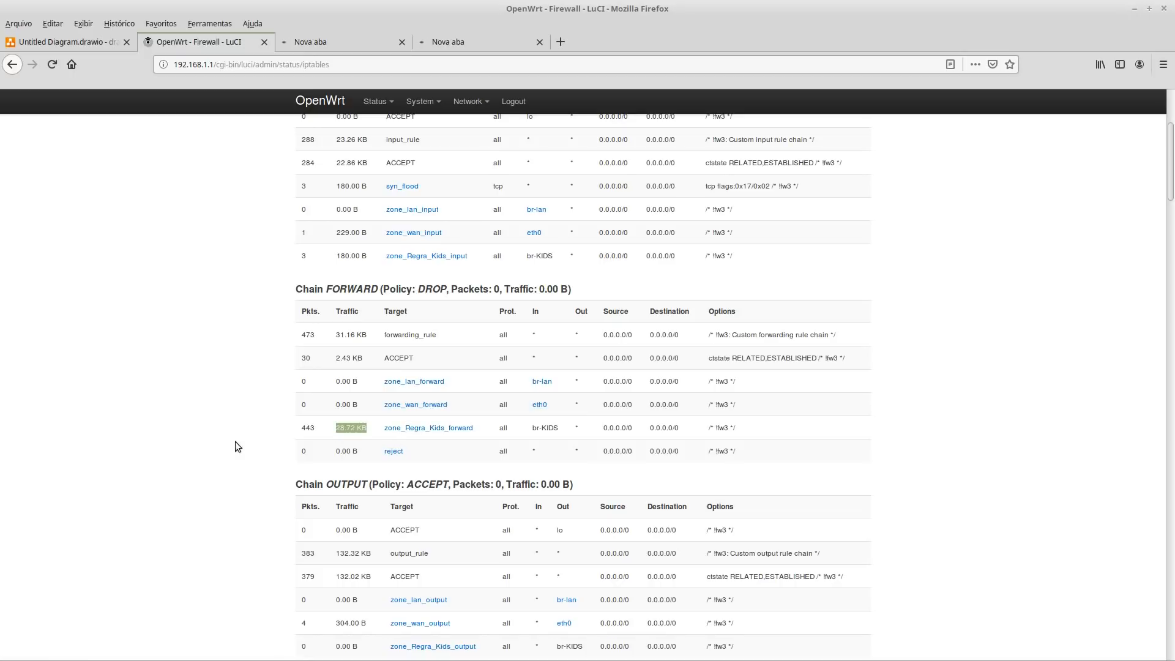
# Inspect the zone_Regra_Kids_forward chain, follow the UDP Final_de_Semana rule to its zone_wan_dest_REJECT target, and return to the chain.
pyautogui.click(422, 430)
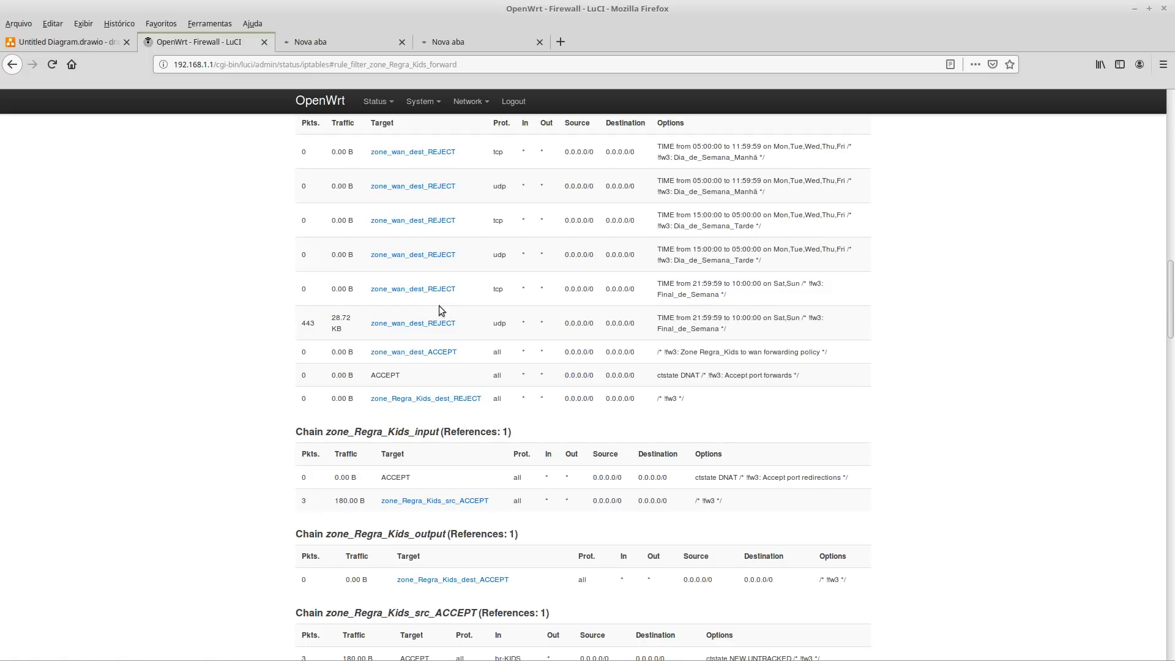
pyautogui.click(407, 324)
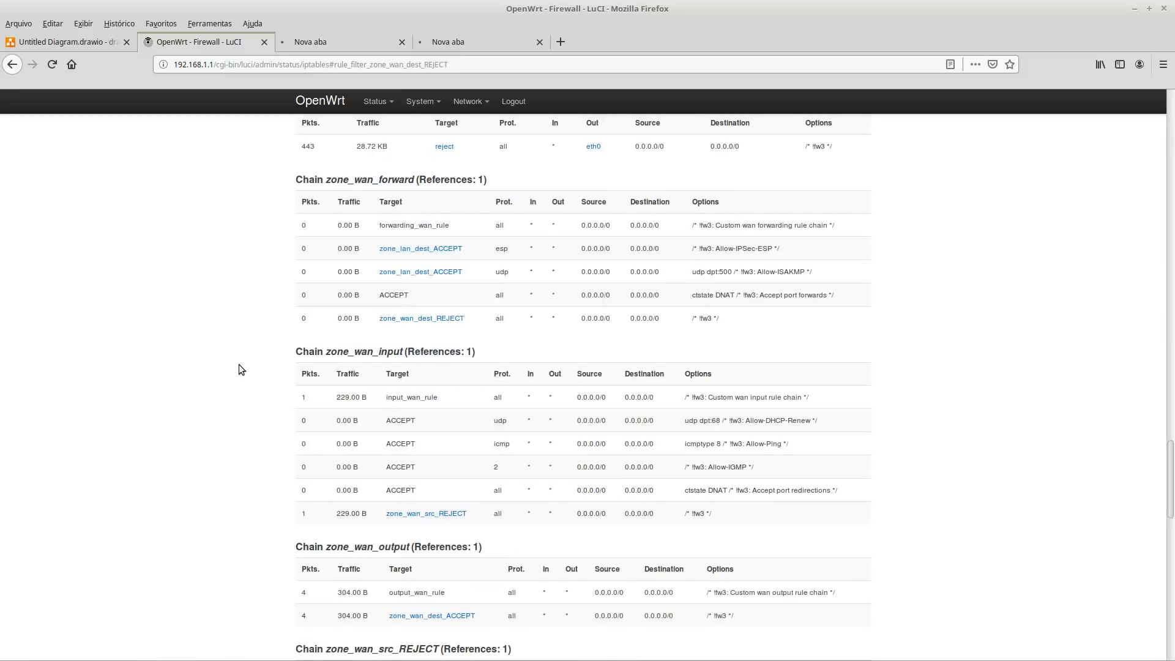
pyautogui.hotkey('alt', 'Left')
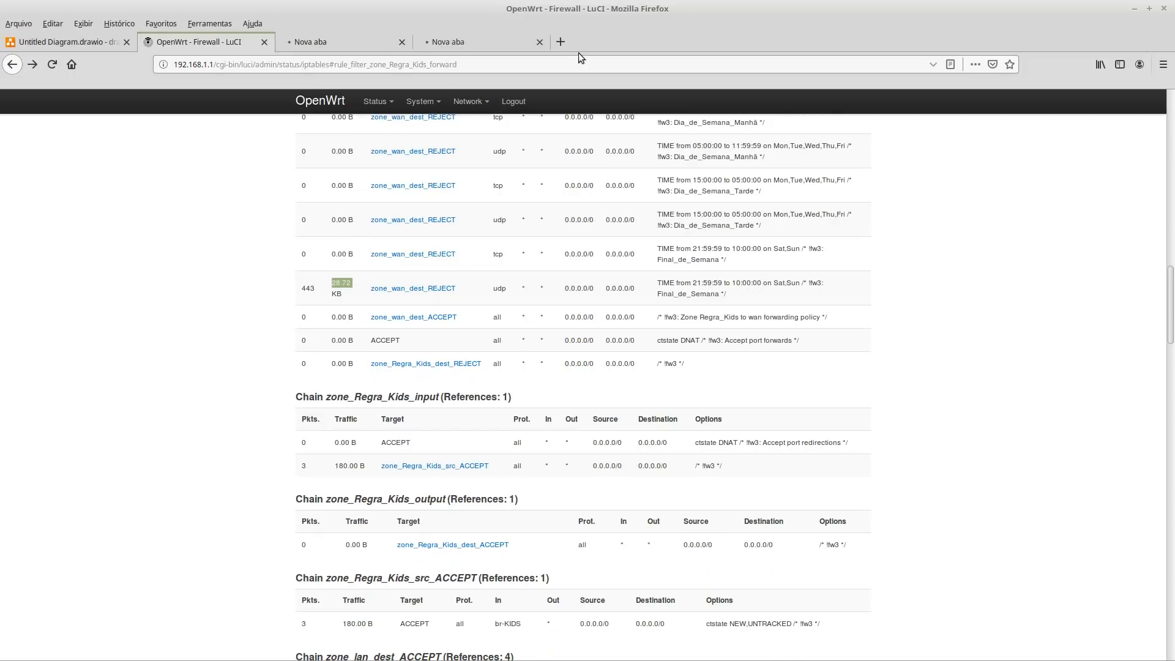
# Try to load youtube.com in a new browser tab.
pyautogui.click(561, 41)
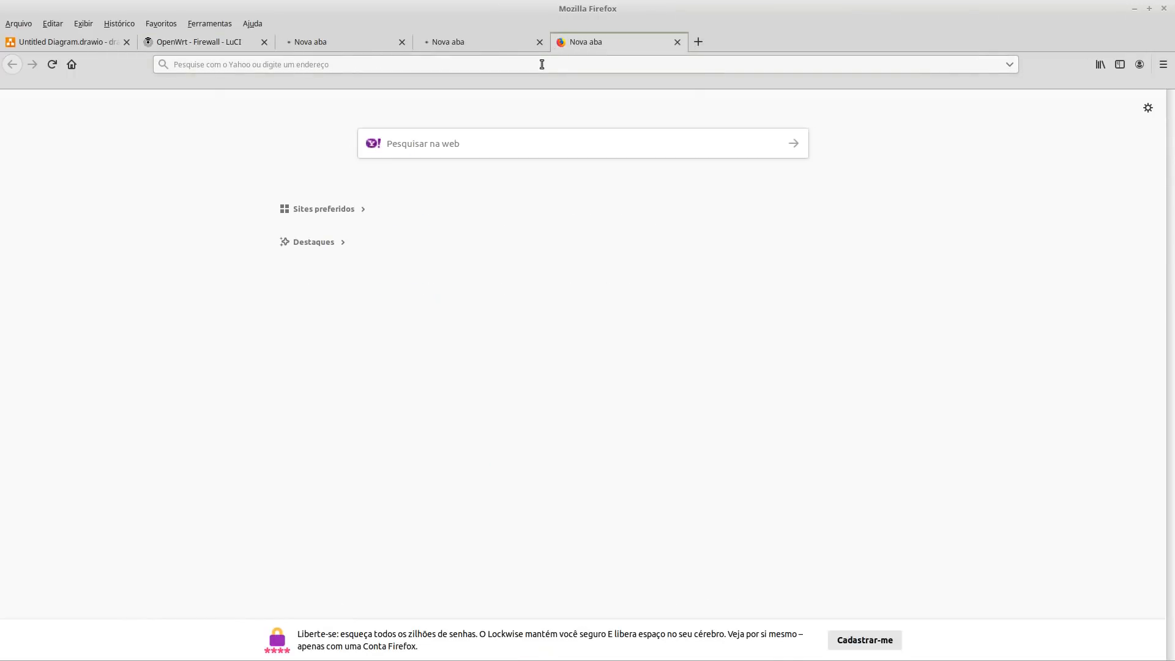
pyautogui.write('you')
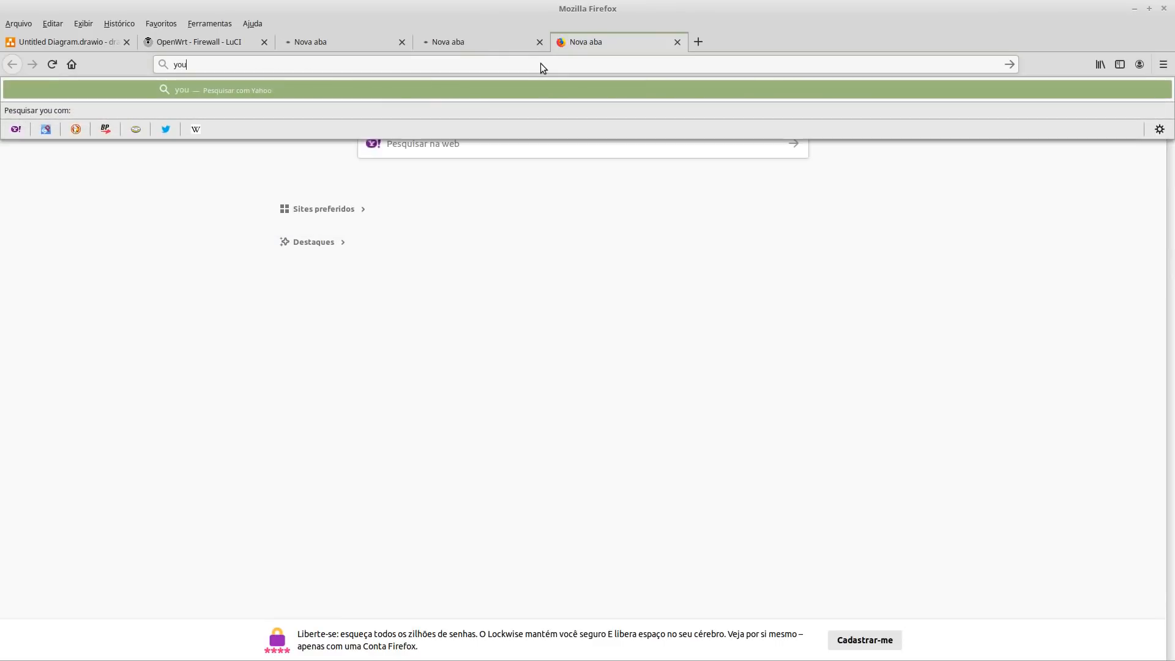
pyautogui.write('tube.com')
pyautogui.press('Return')
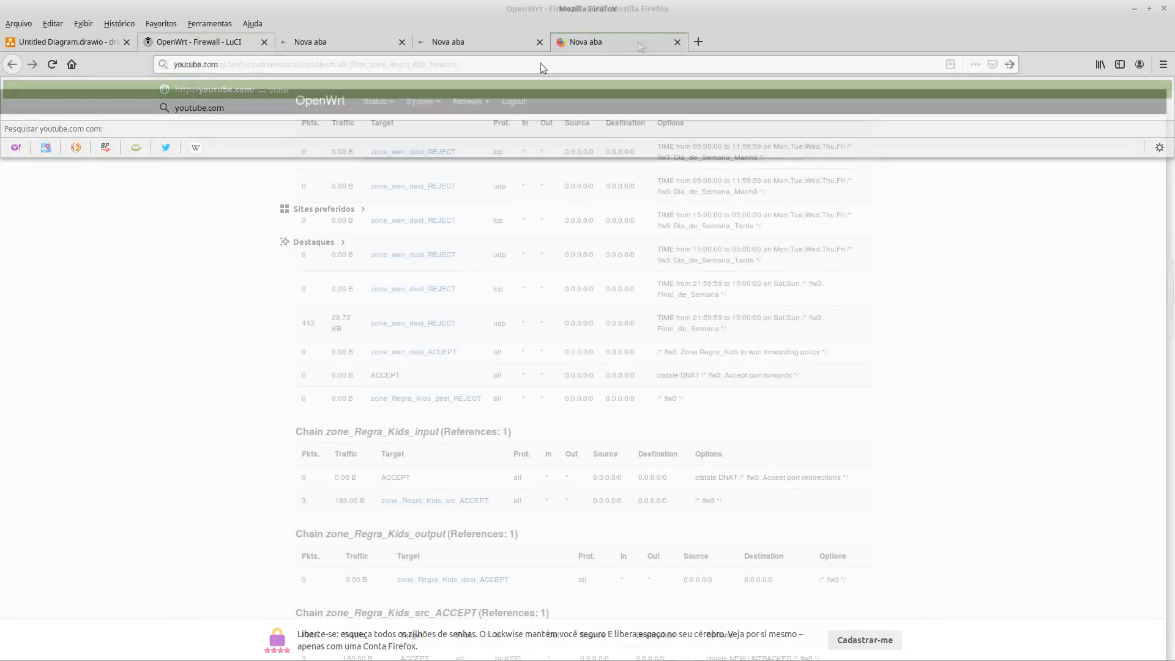
# Check the loading state of the globo.com, Facebook and youtube.com tabs, and return to the OpenWrt firewall status.
pyautogui.click(489, 41)
pyautogui.click(313, 41)
pyautogui.click(490, 40)
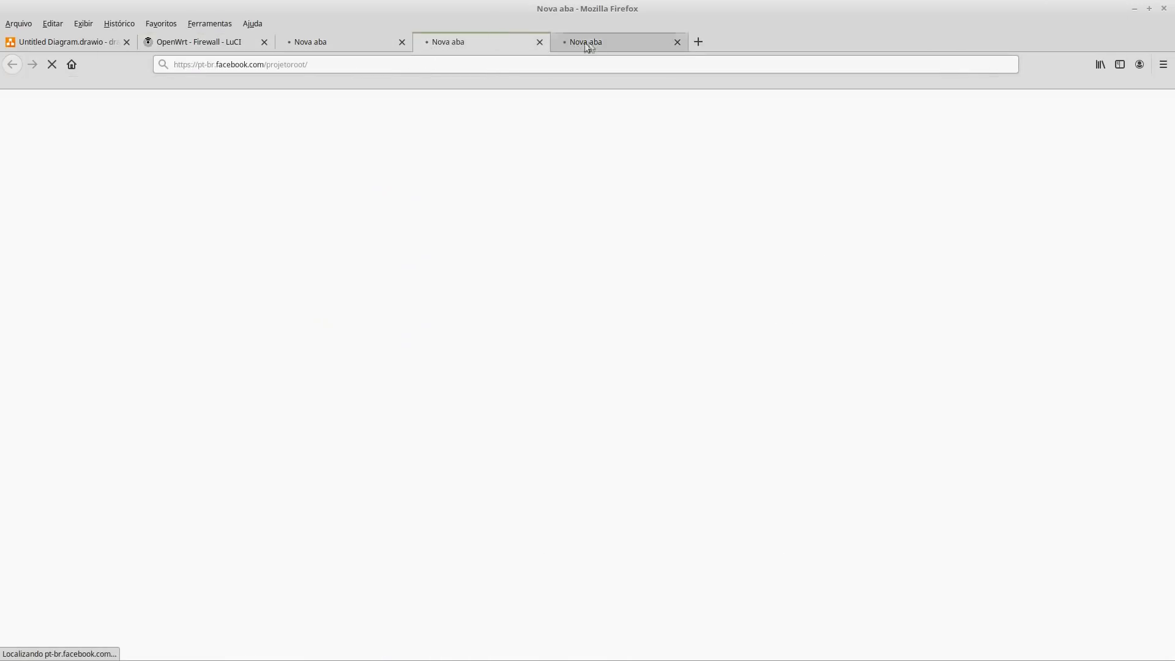
pyautogui.click(601, 40)
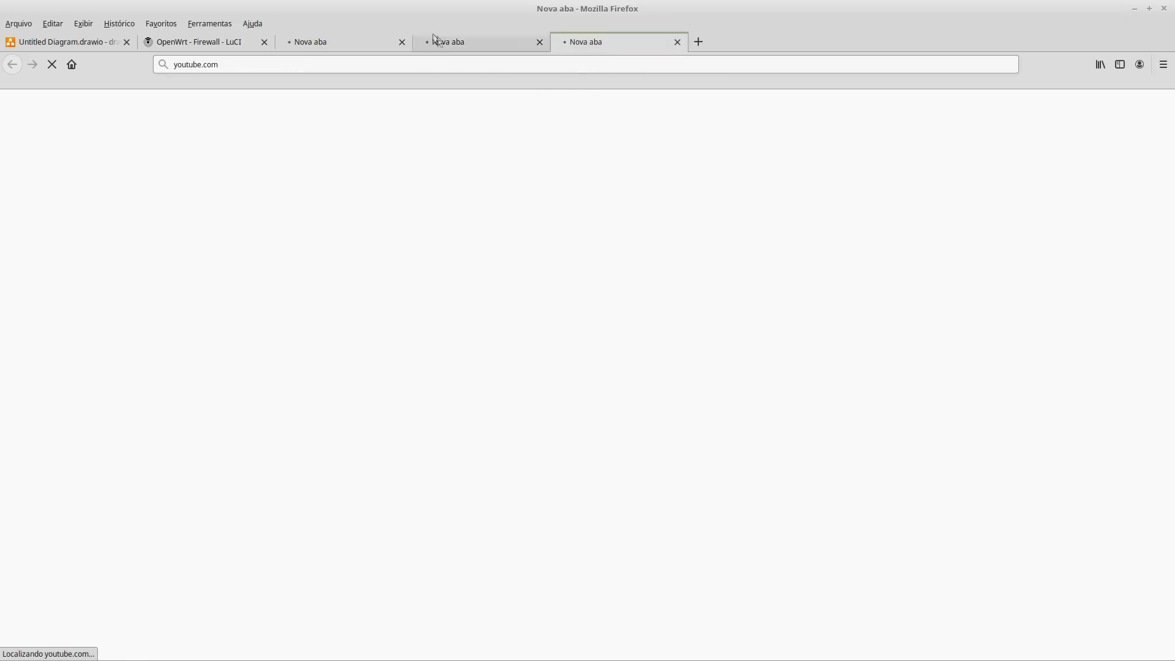
pyautogui.click(227, 41)
pyautogui.moveTo(470, 102)
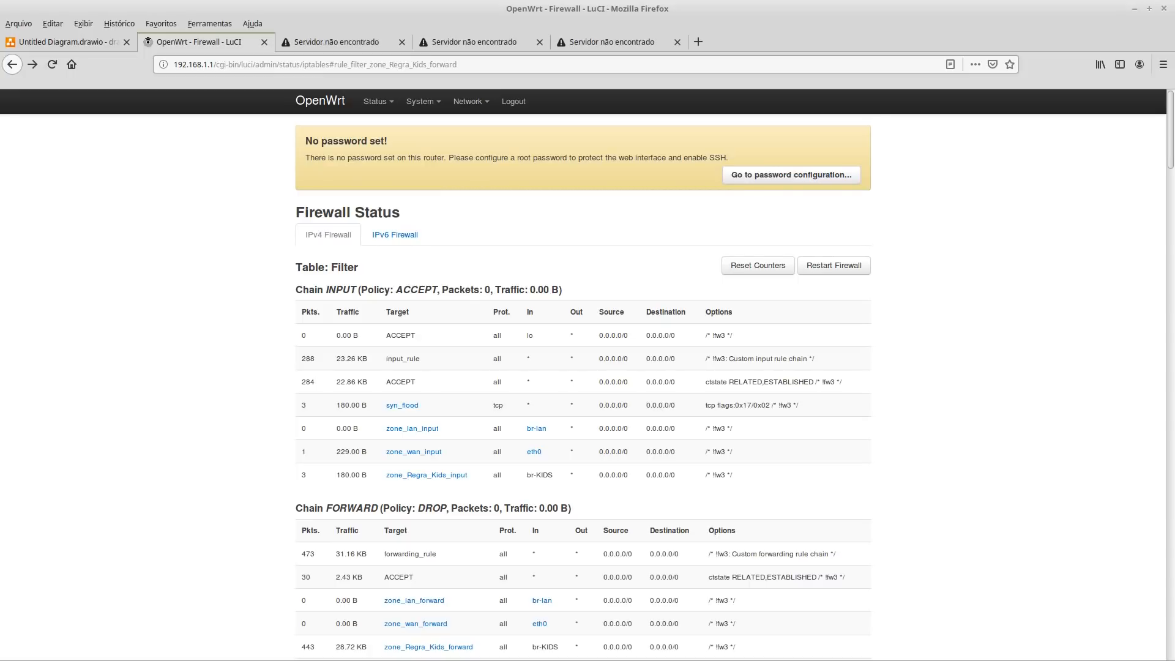
# Retry loading the globo.com, pt-br.facebook.com/projetoroot/ and youtube.com pages in their tabs.
pyautogui.click(375, 44)
pyautogui.click(781, 492)
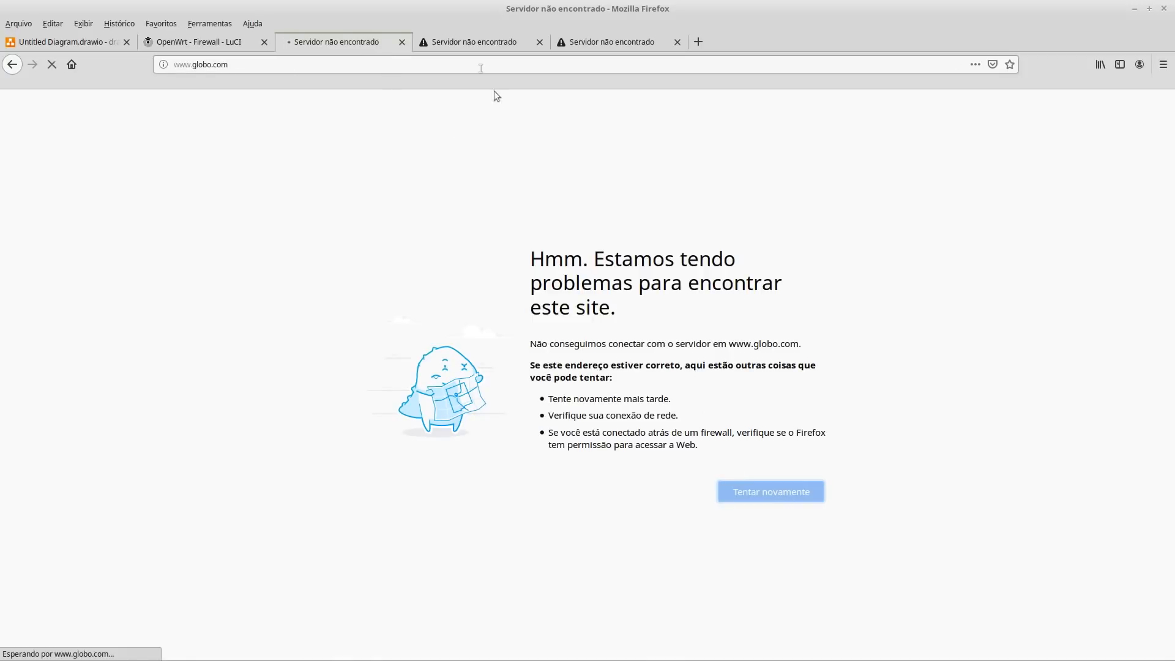
pyautogui.click(481, 43)
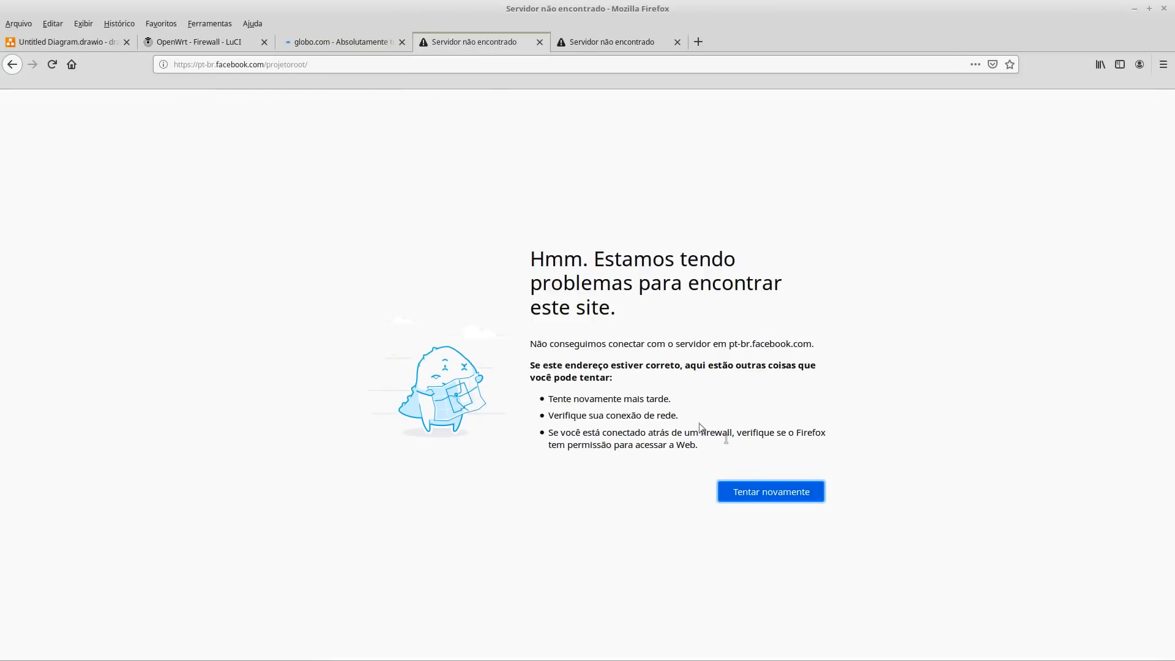
pyautogui.click(800, 501)
pyautogui.click(617, 42)
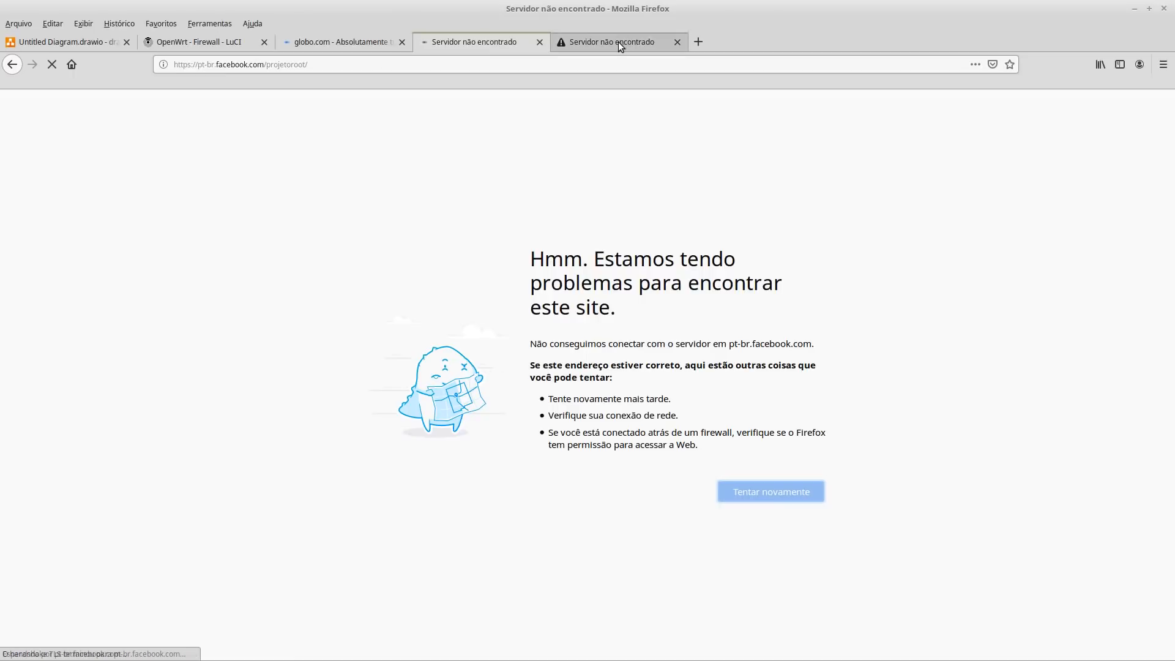
pyautogui.click(763, 490)
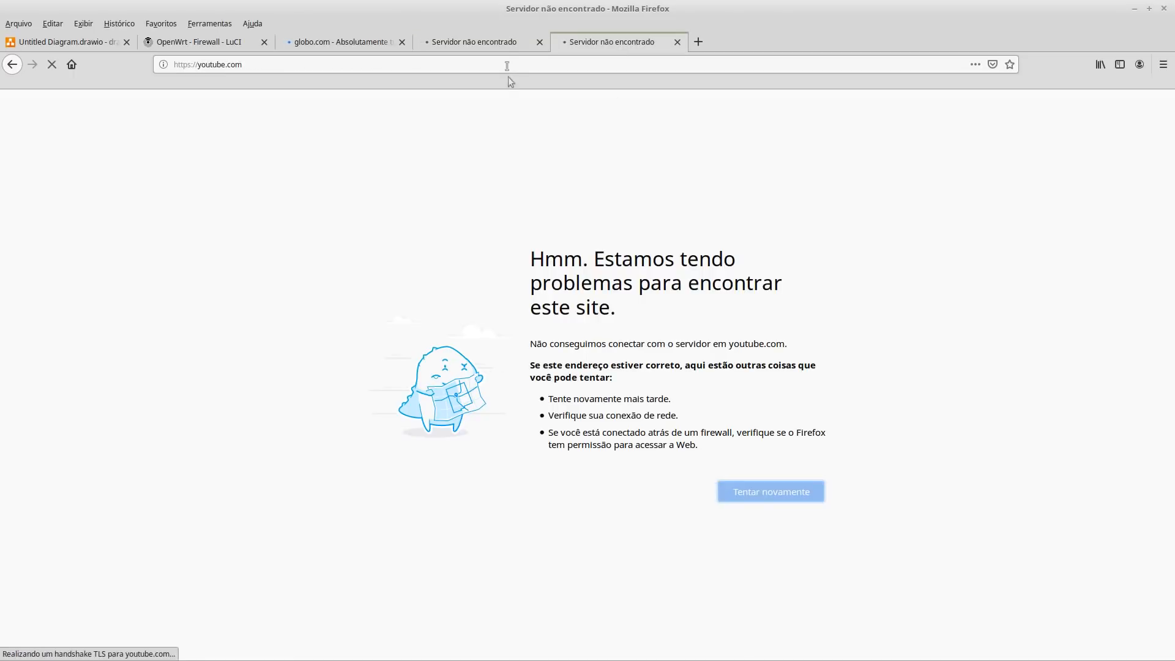
# View the Projeto Root Facebook page, the YouTube home page and the globo.com page to test internet access.
pyautogui.click(502, 47)
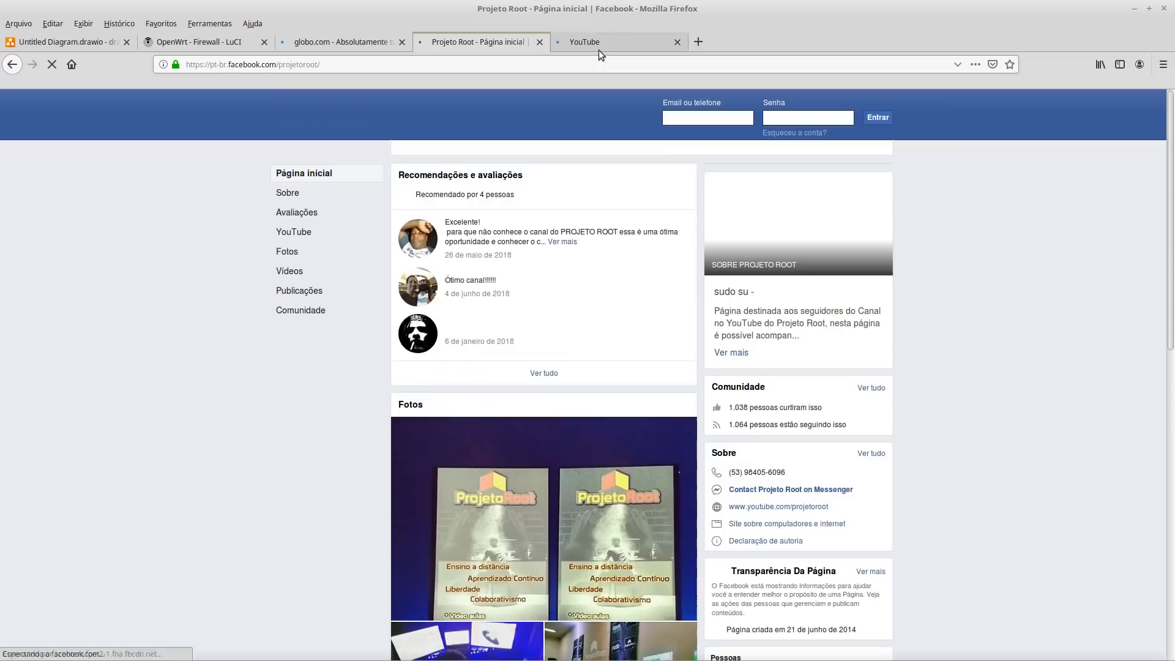
pyautogui.click(603, 43)
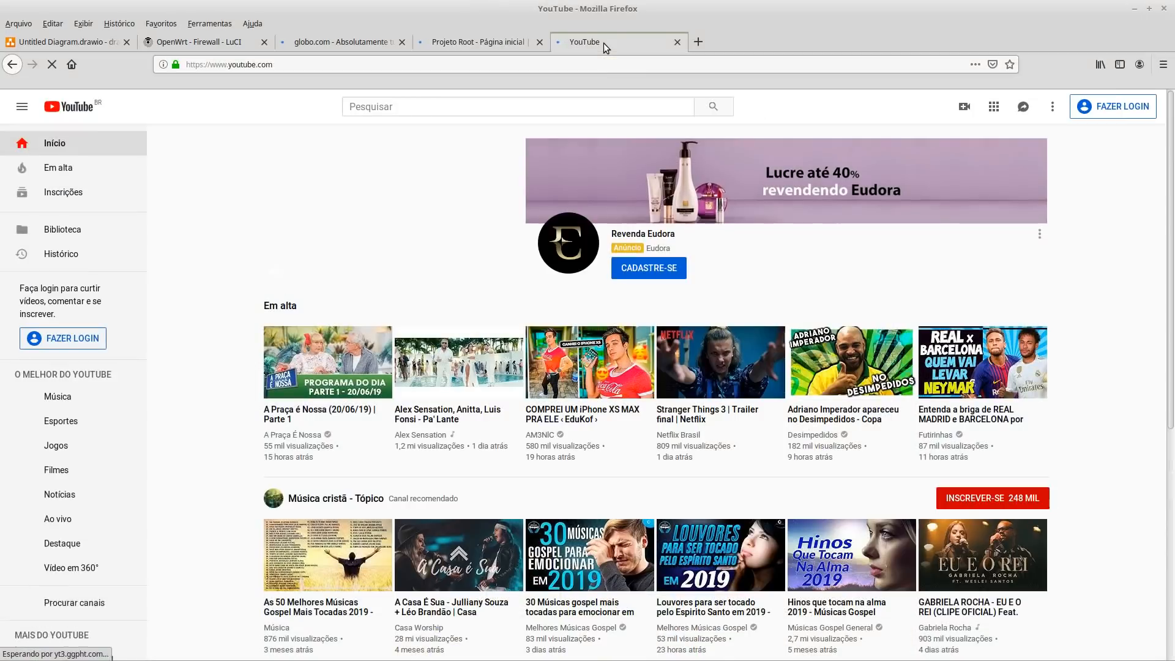
pyautogui.click(473, 47)
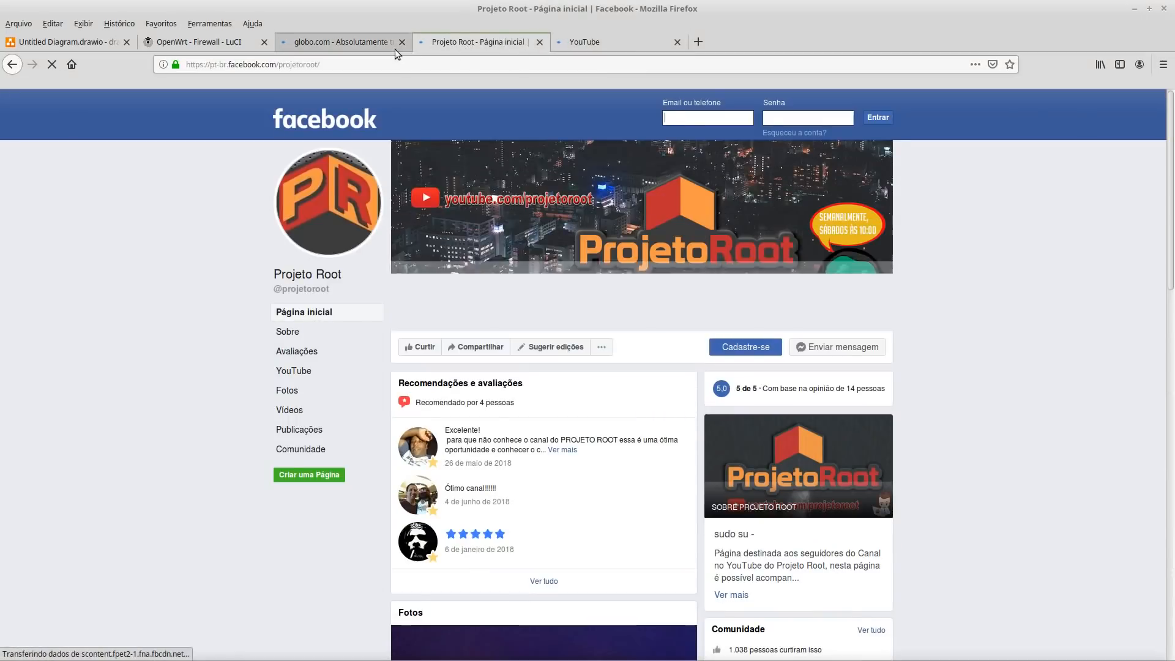
pyautogui.click(367, 41)
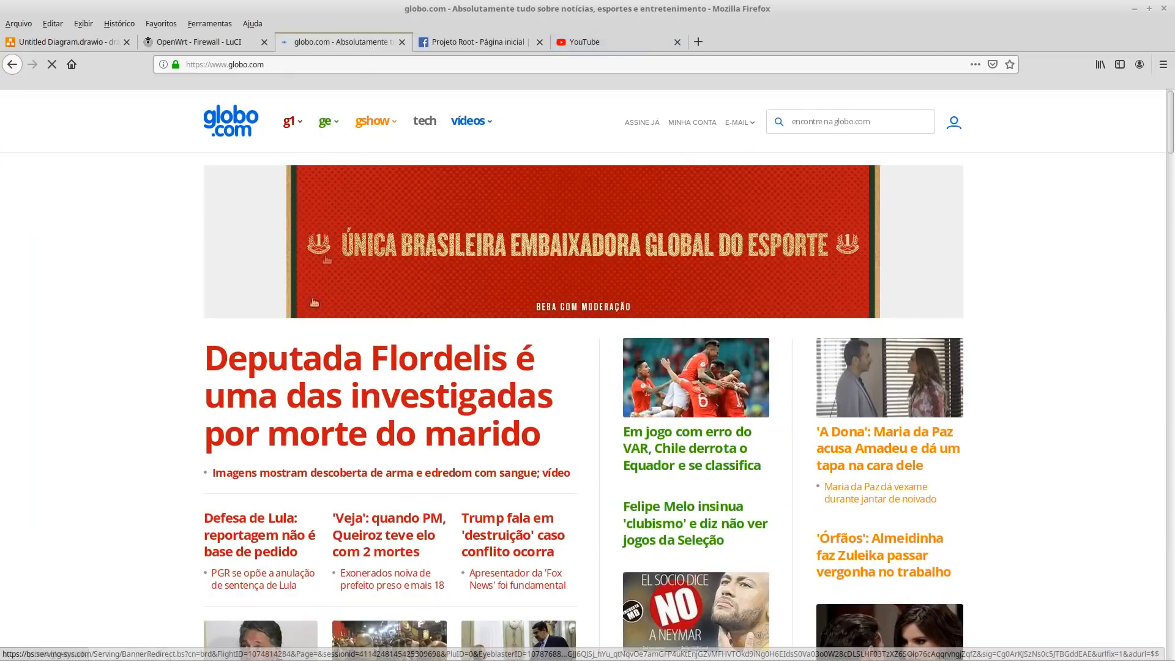
# Check which wireless network the associated station uses in the OpenWrt status overview, and revisit the globo.com page.
pyautogui.click(231, 45)
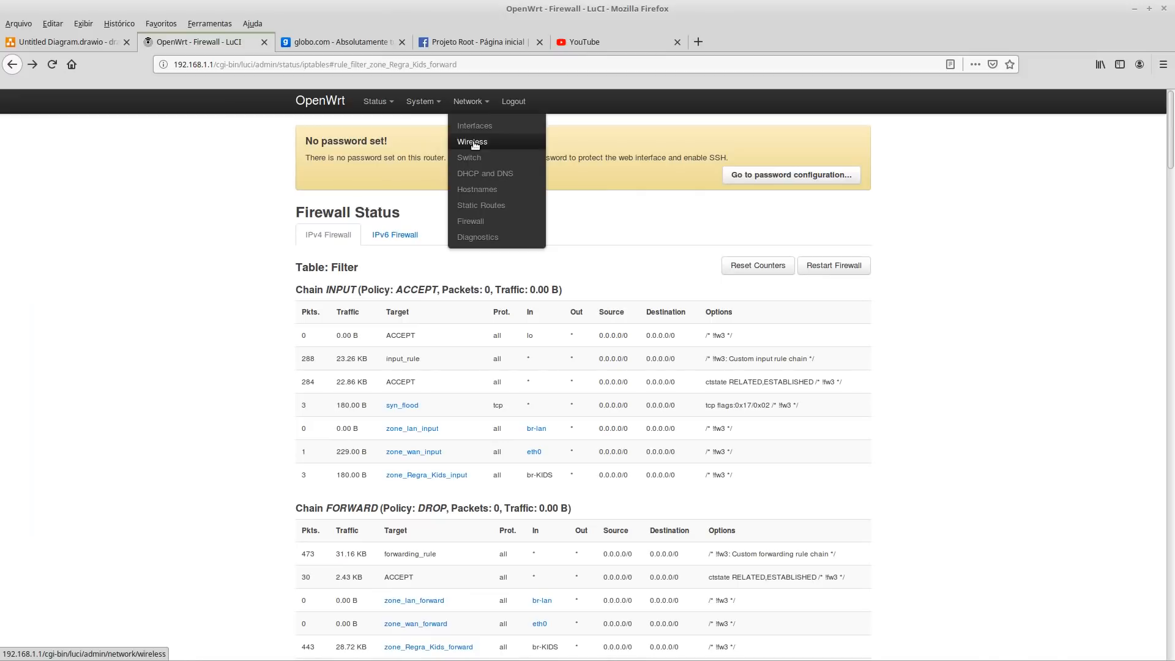
pyautogui.moveTo(377, 103)
pyautogui.click(382, 127)
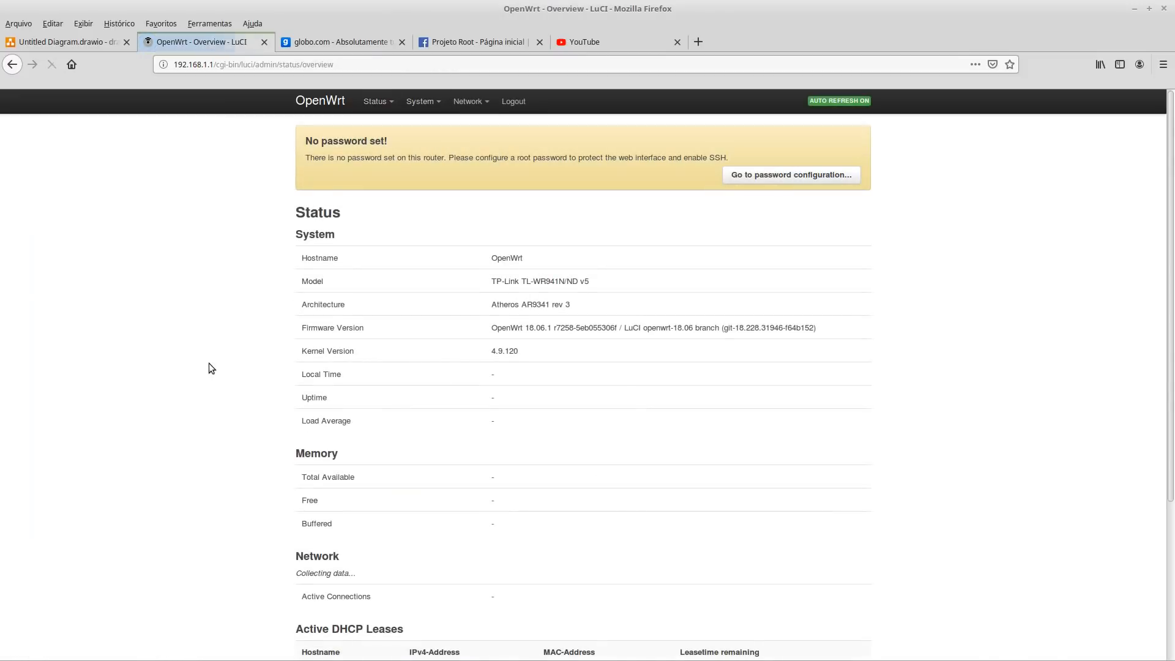
pyautogui.scroll(-10, 289, 448)
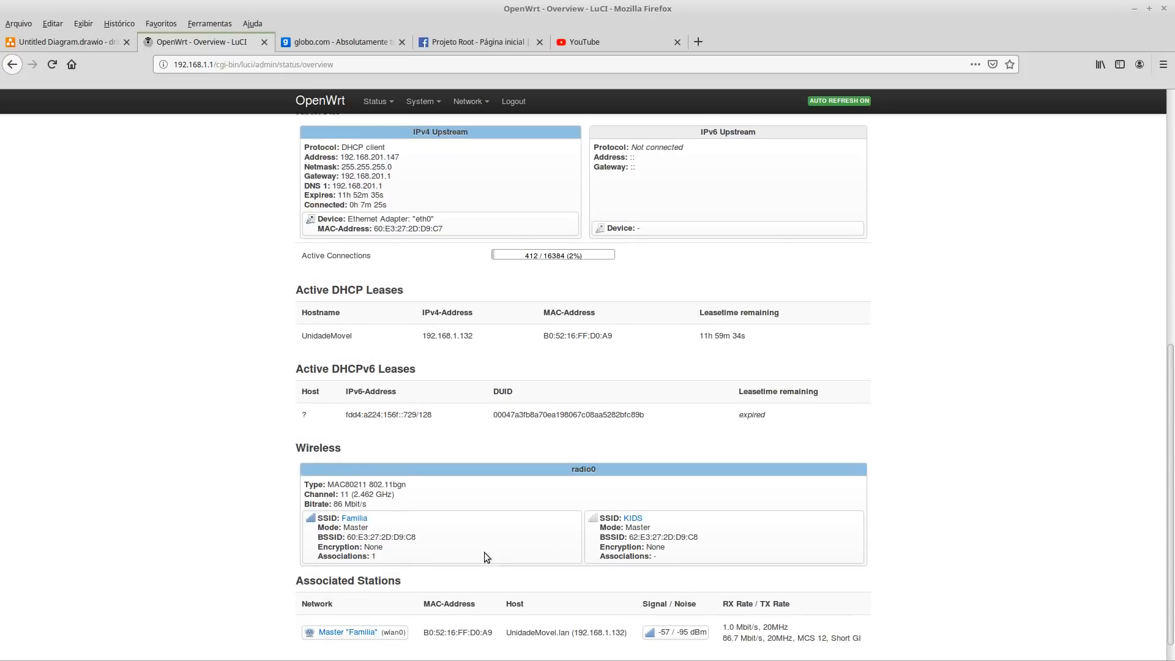
pyautogui.scroll(-2, 484, 552)
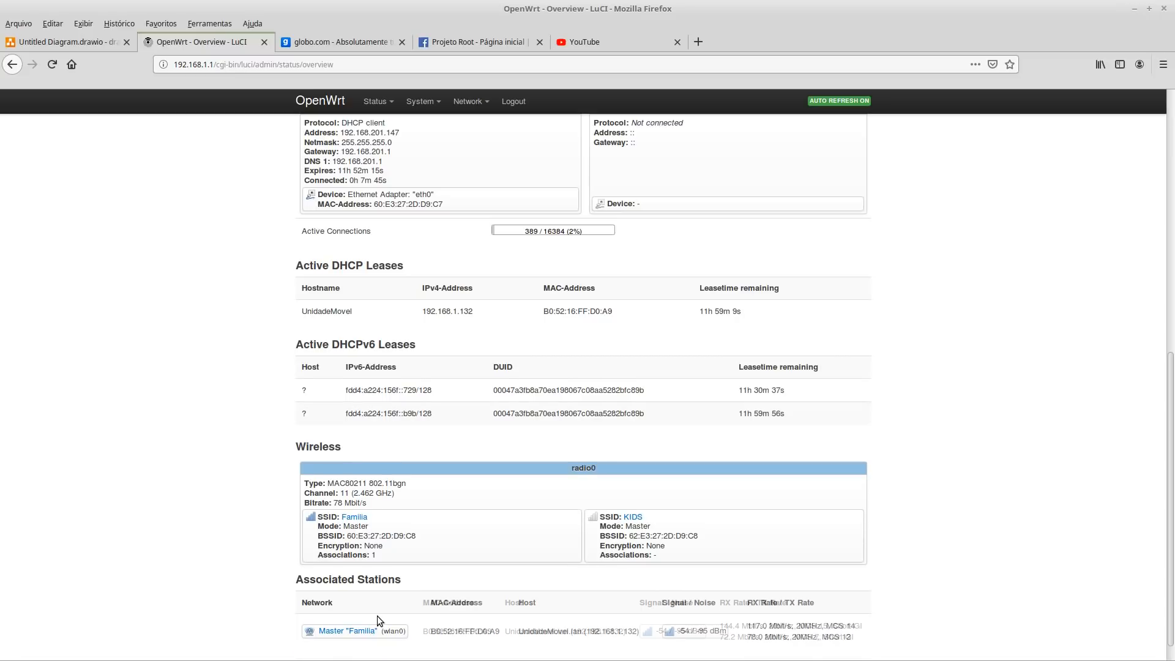
pyautogui.click(366, 38)
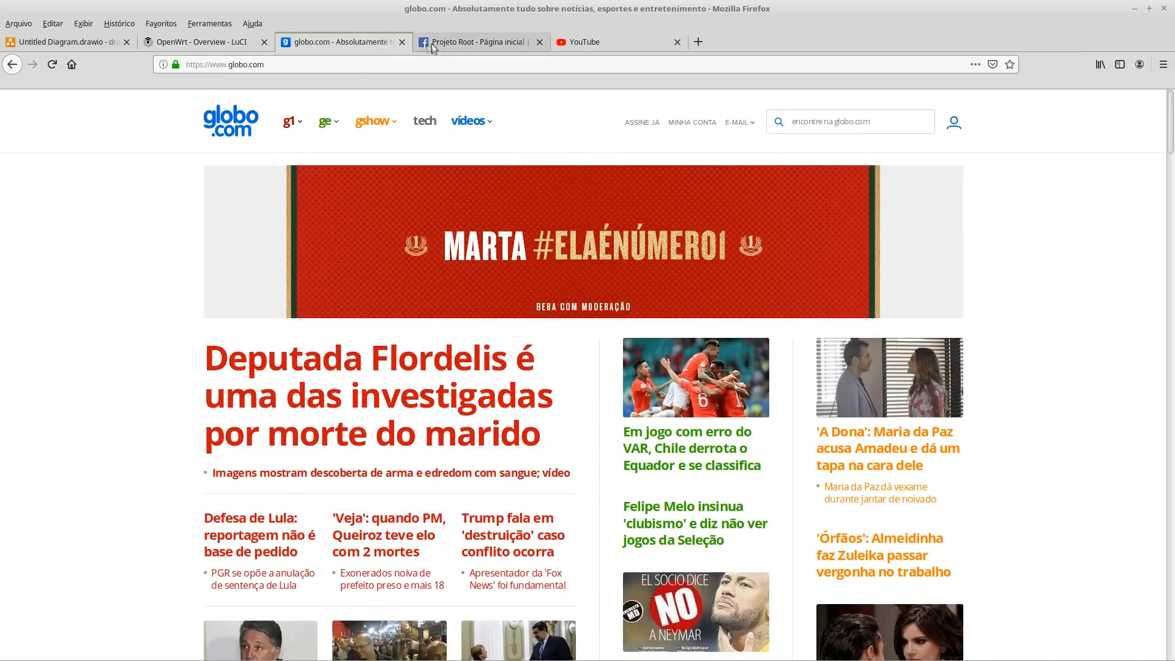
pyautogui.click(180, 43)
# Open the OpenWrt firewall zone settings, and switch to the draw.io network diagram.
pyautogui.scroll(5, 518, 269)
pyautogui.moveTo(467, 101)
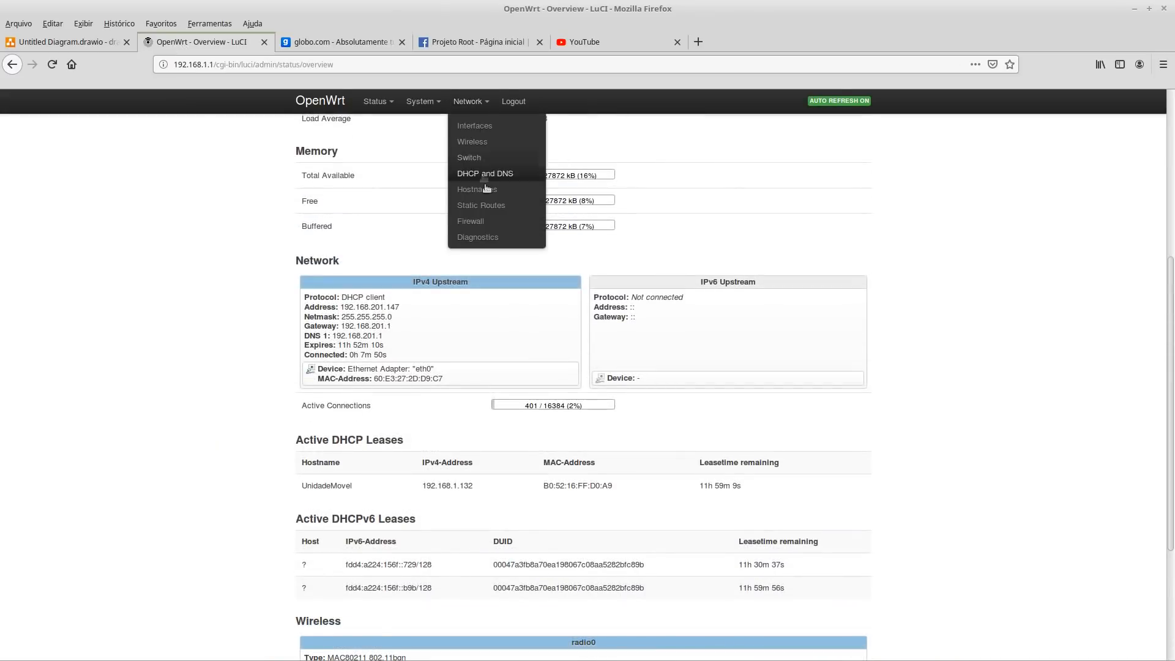
pyautogui.click(479, 221)
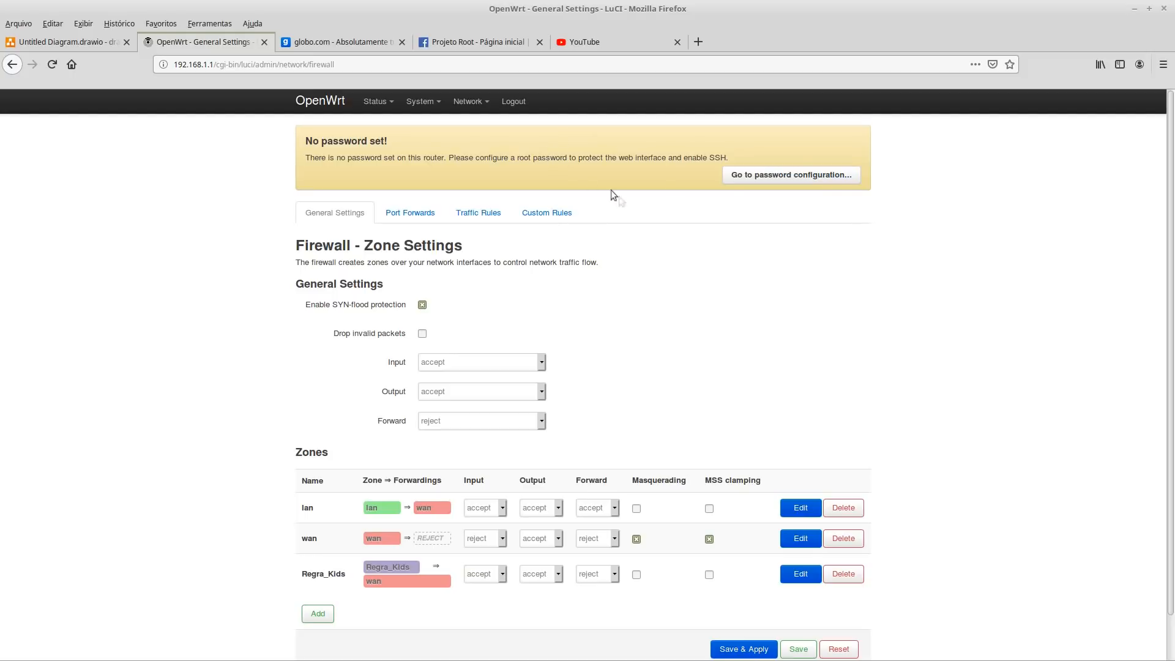
pyautogui.click(96, 44)
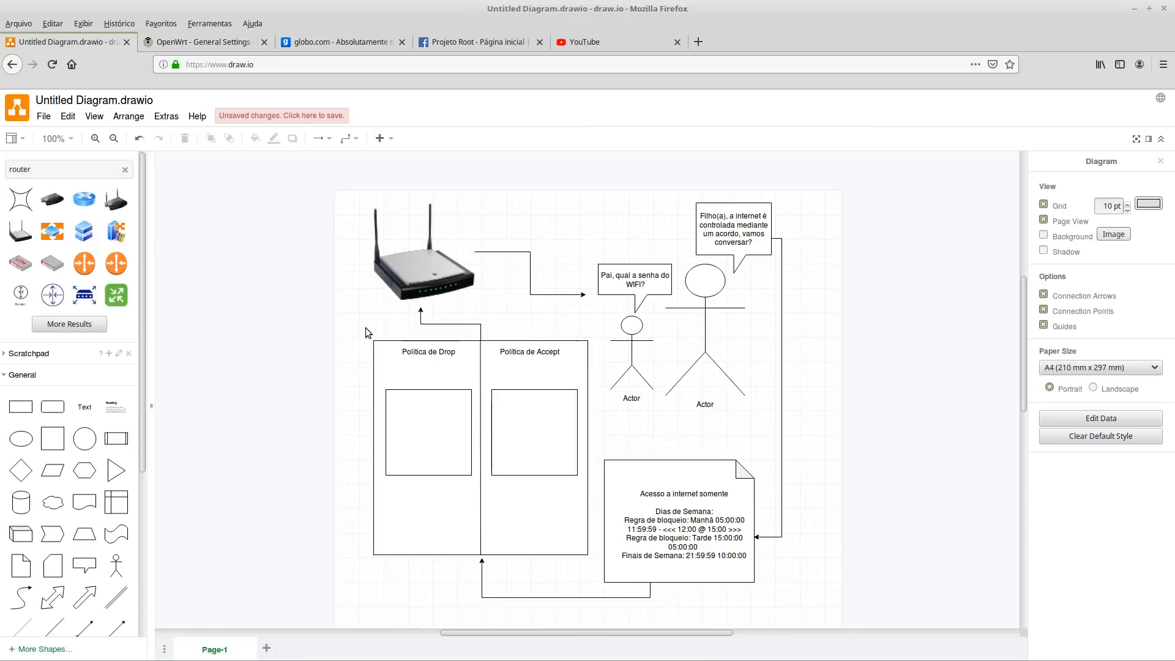